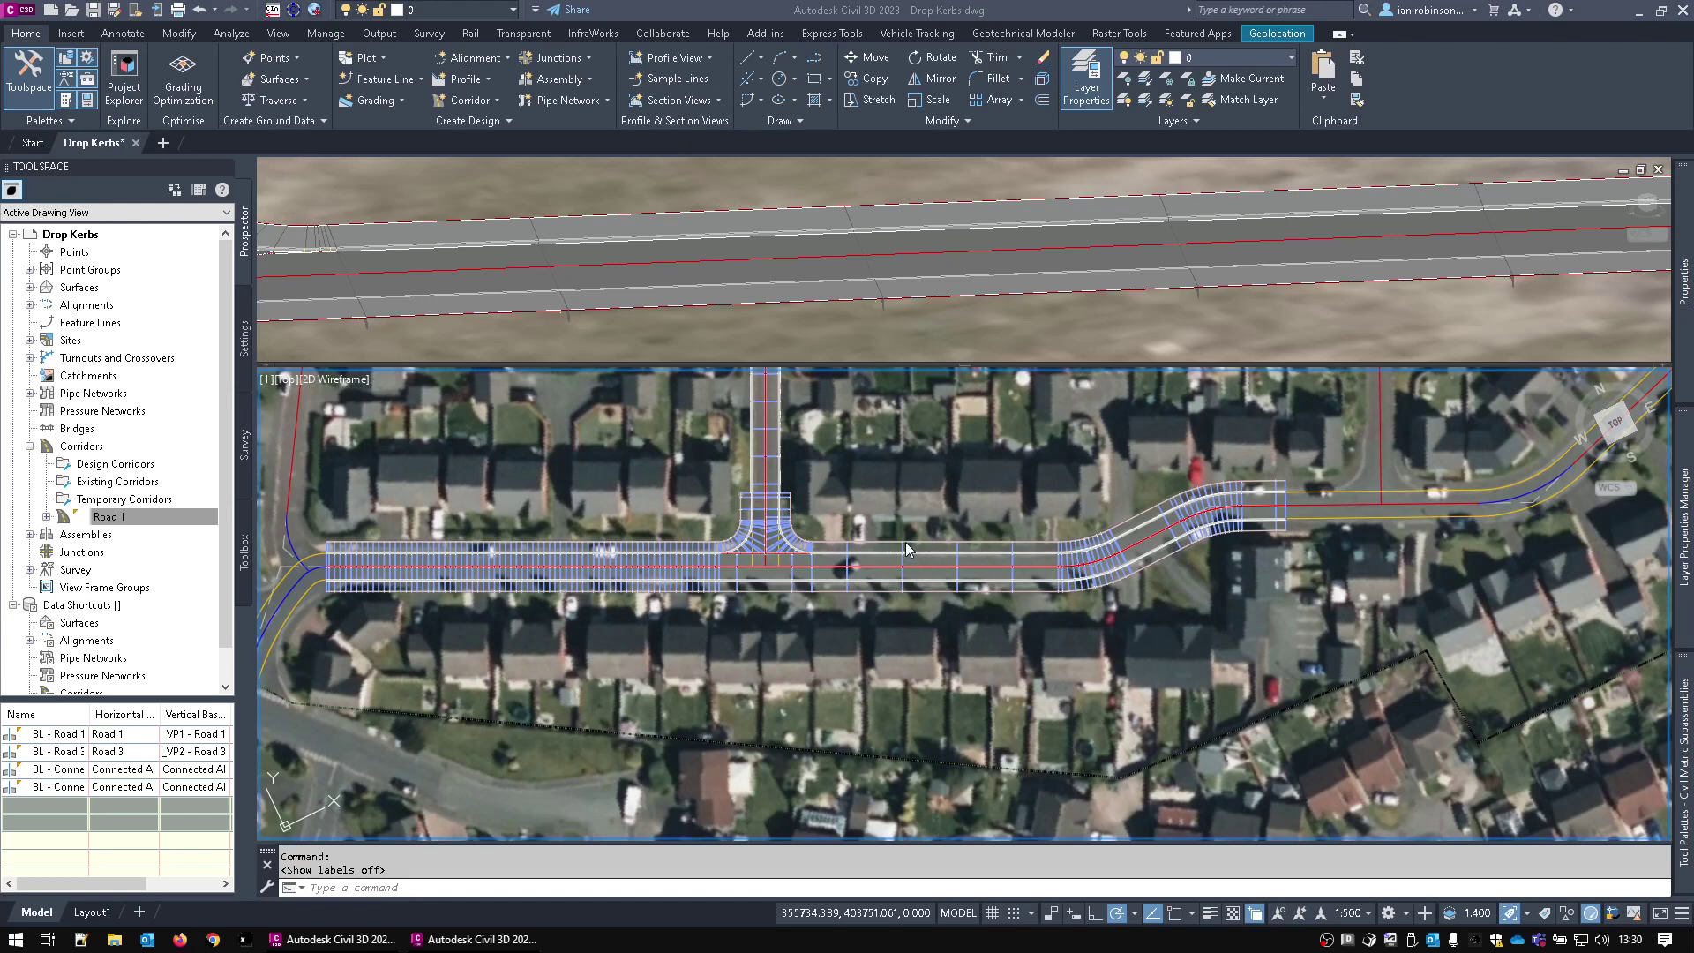
middle_click_drag(937, 489, 1023, 573)
middle_click_drag(1028, 734, 1018, 689)
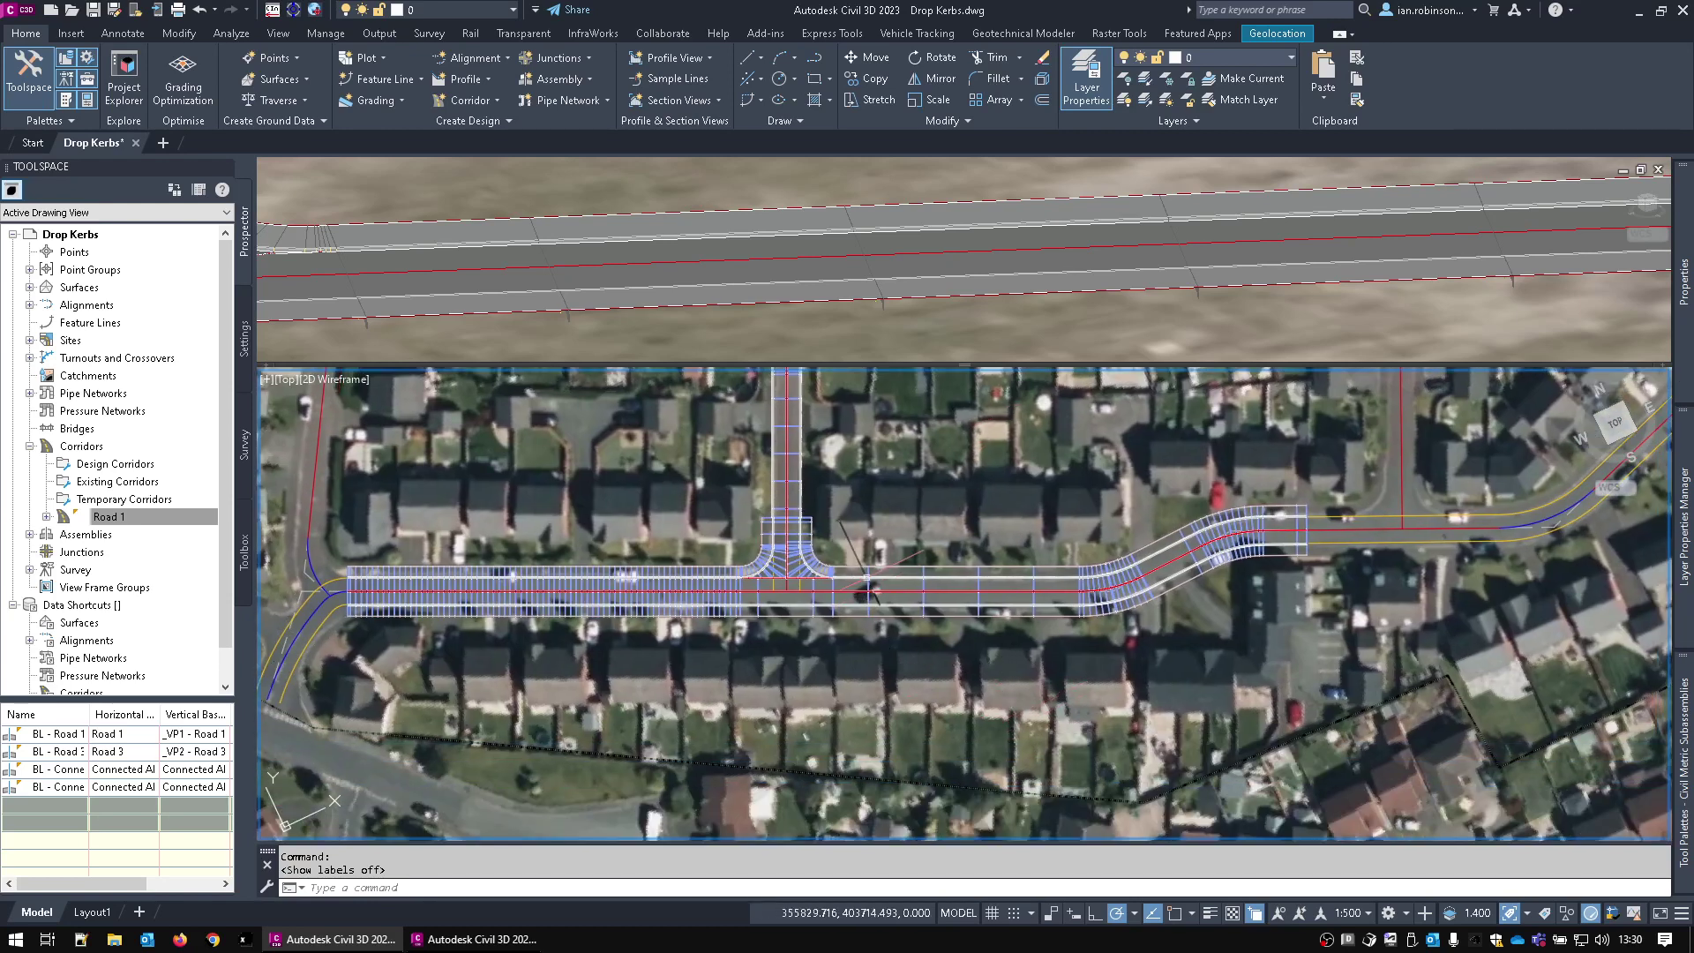
left_click(860, 562)
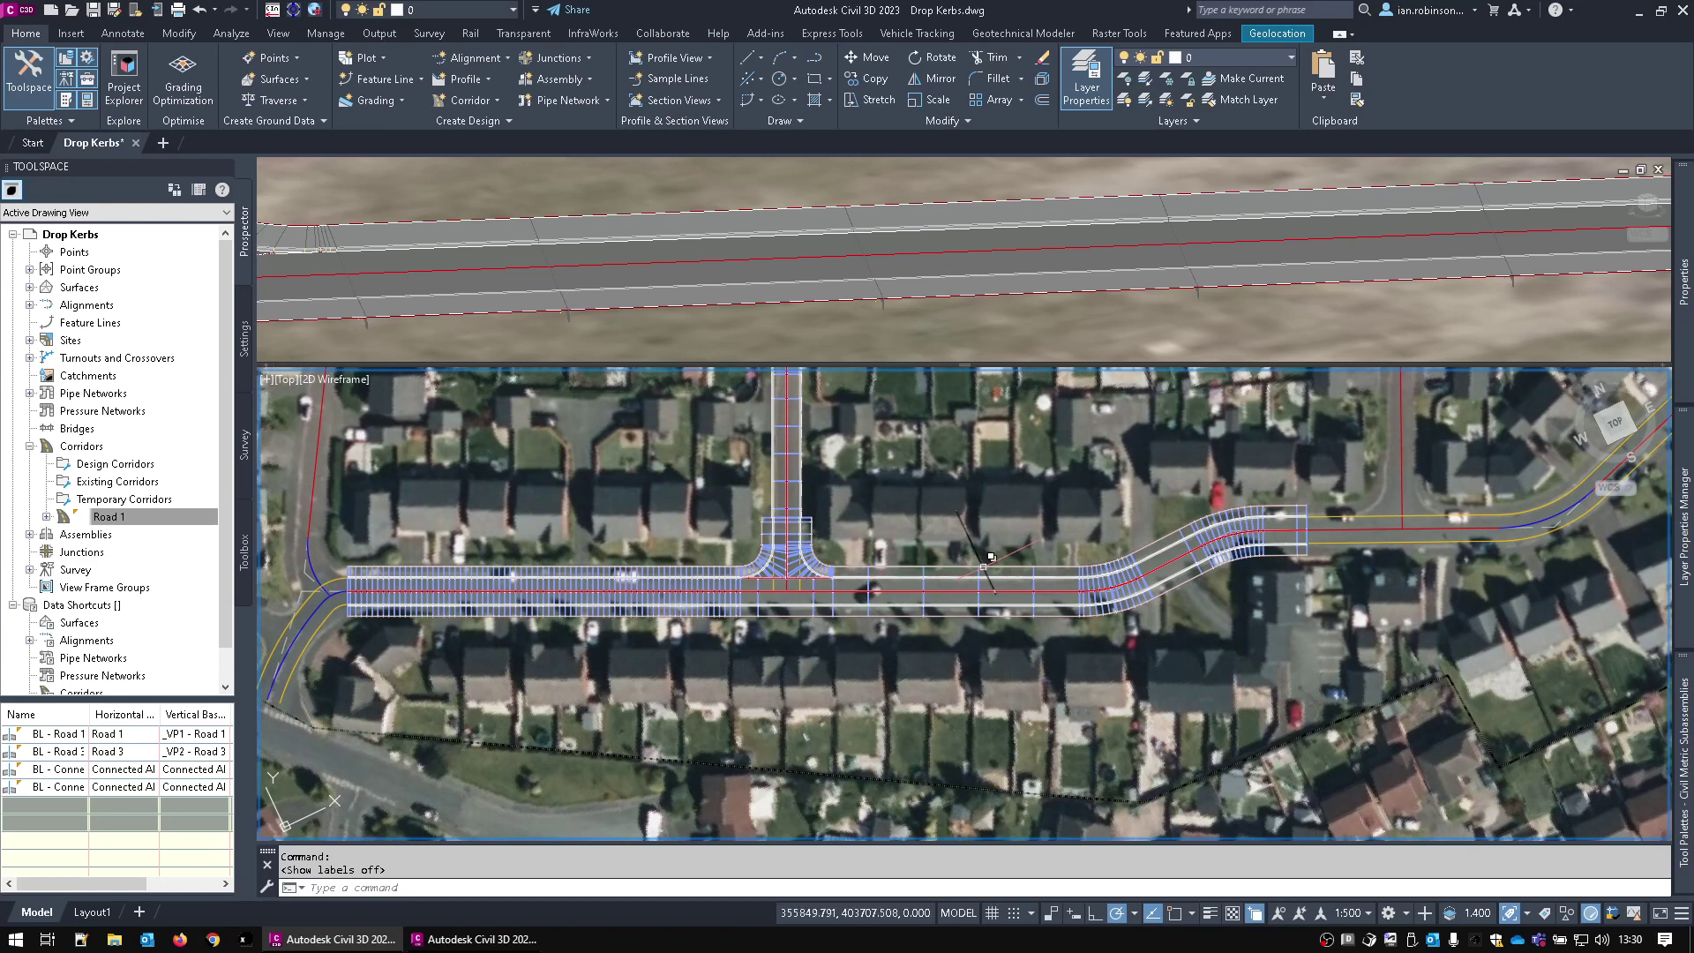
left_click(879, 559)
left_click(511, 592)
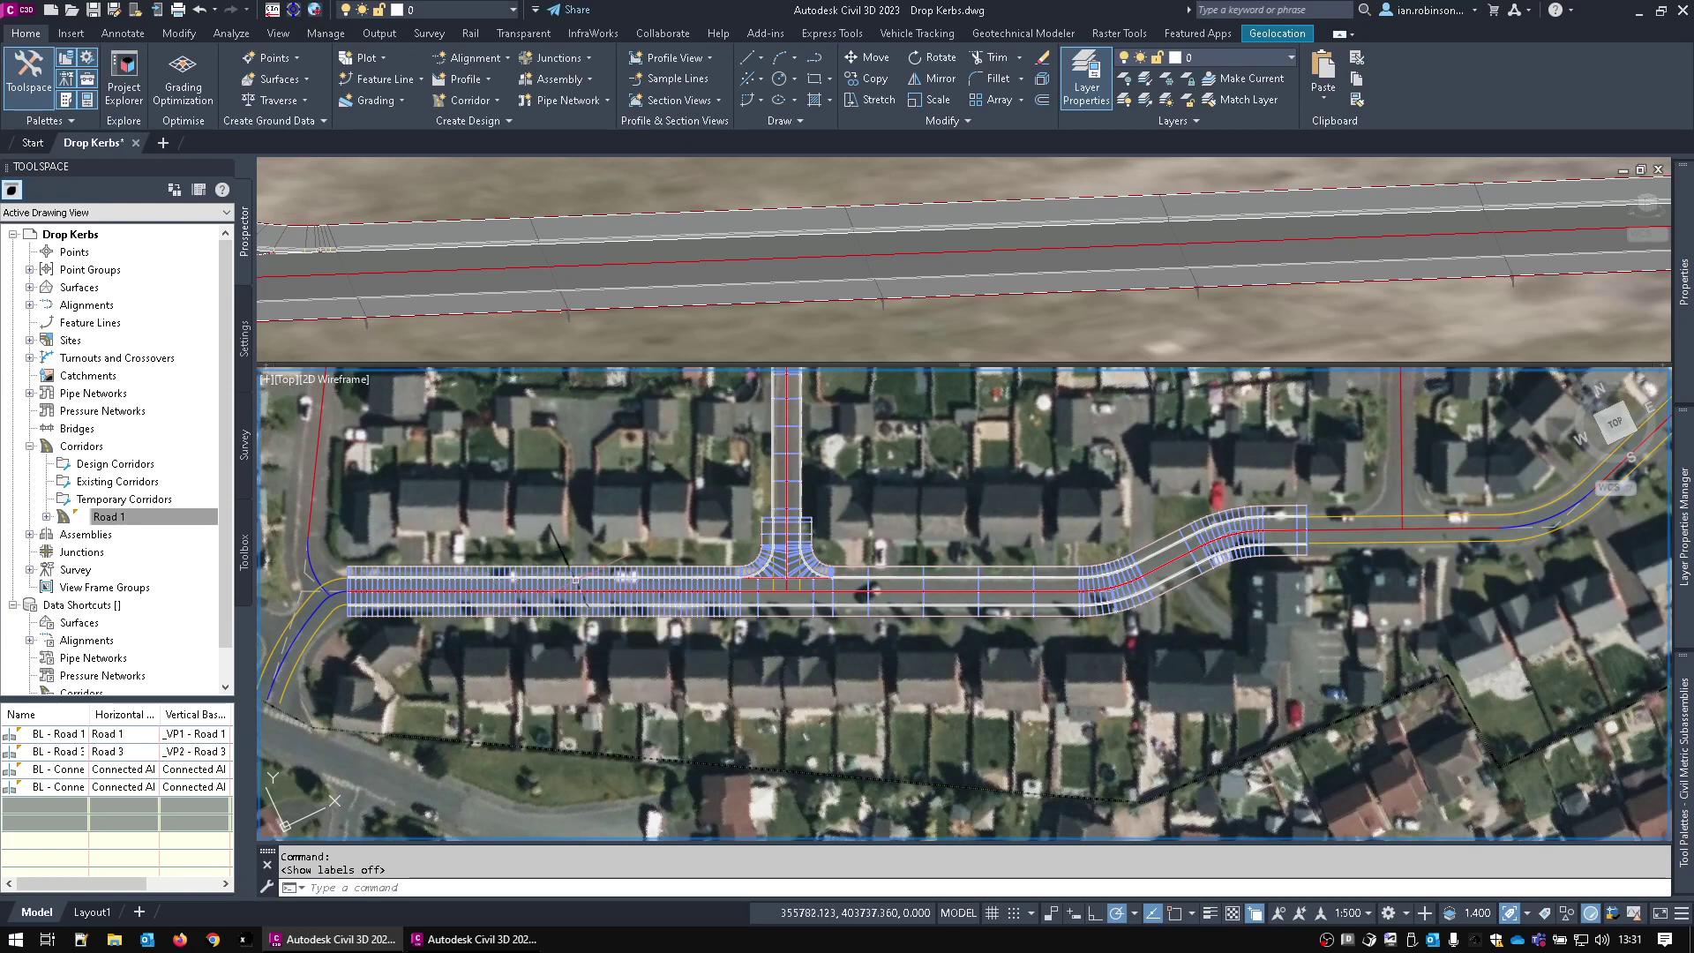
- Freeze the _BING MAP IMAGES layer and turn on the display of the drawing's Civil labels
left_click(454, 14)
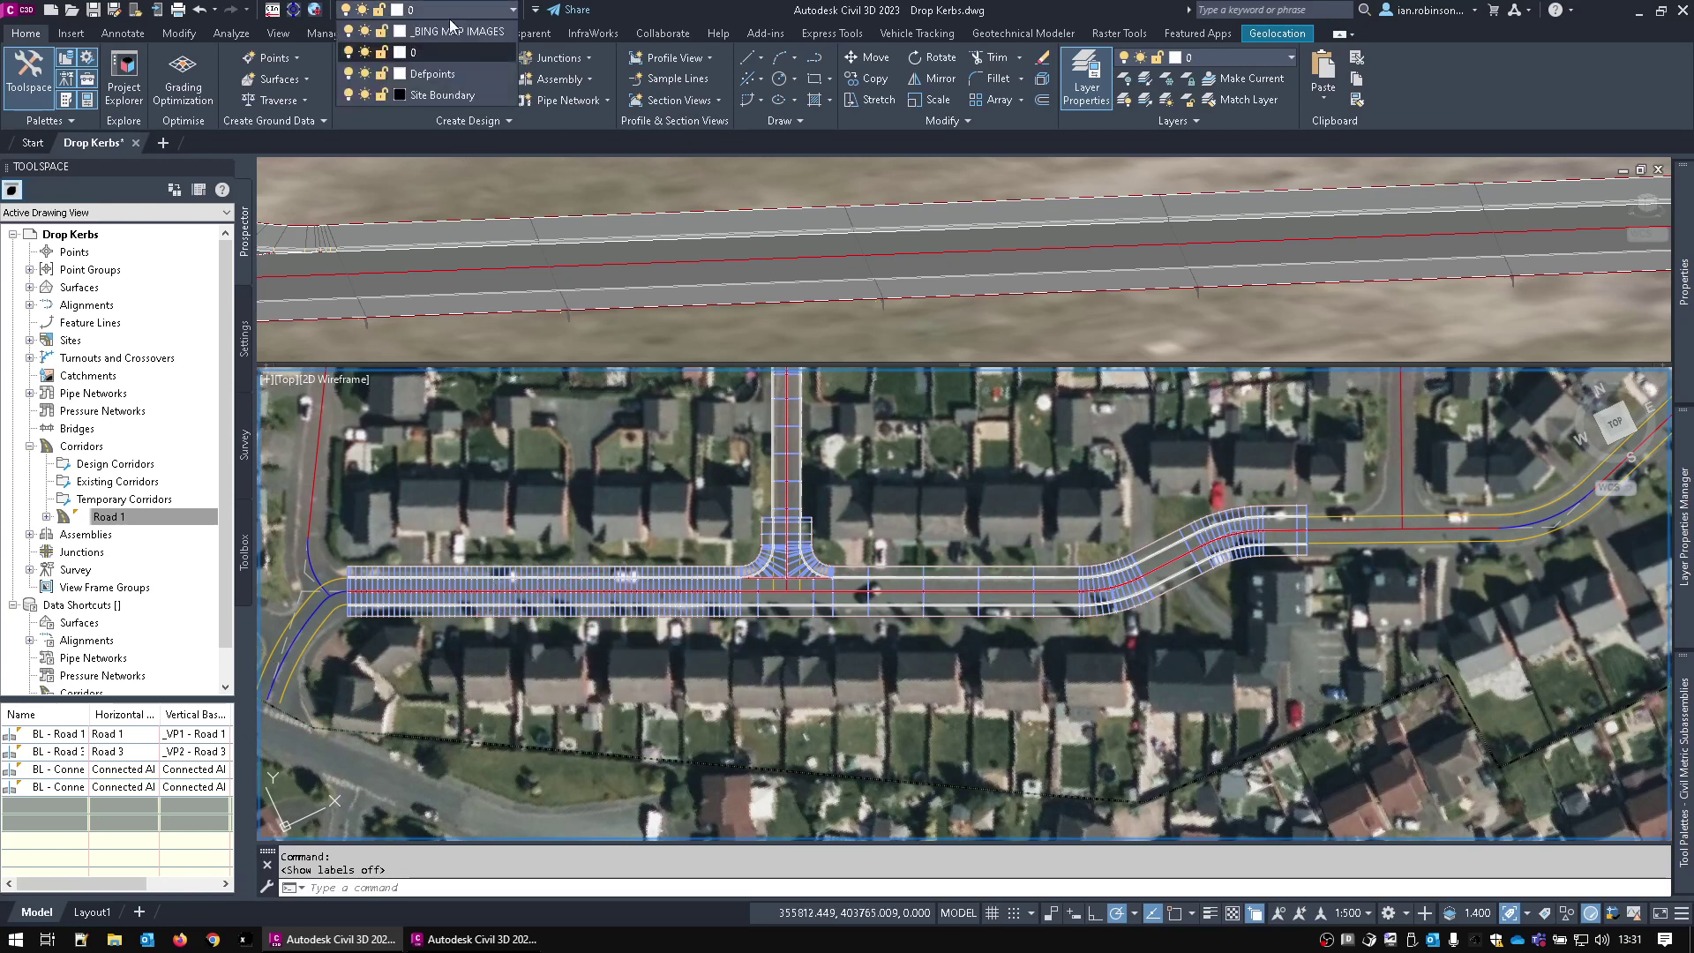
left_click(365, 32)
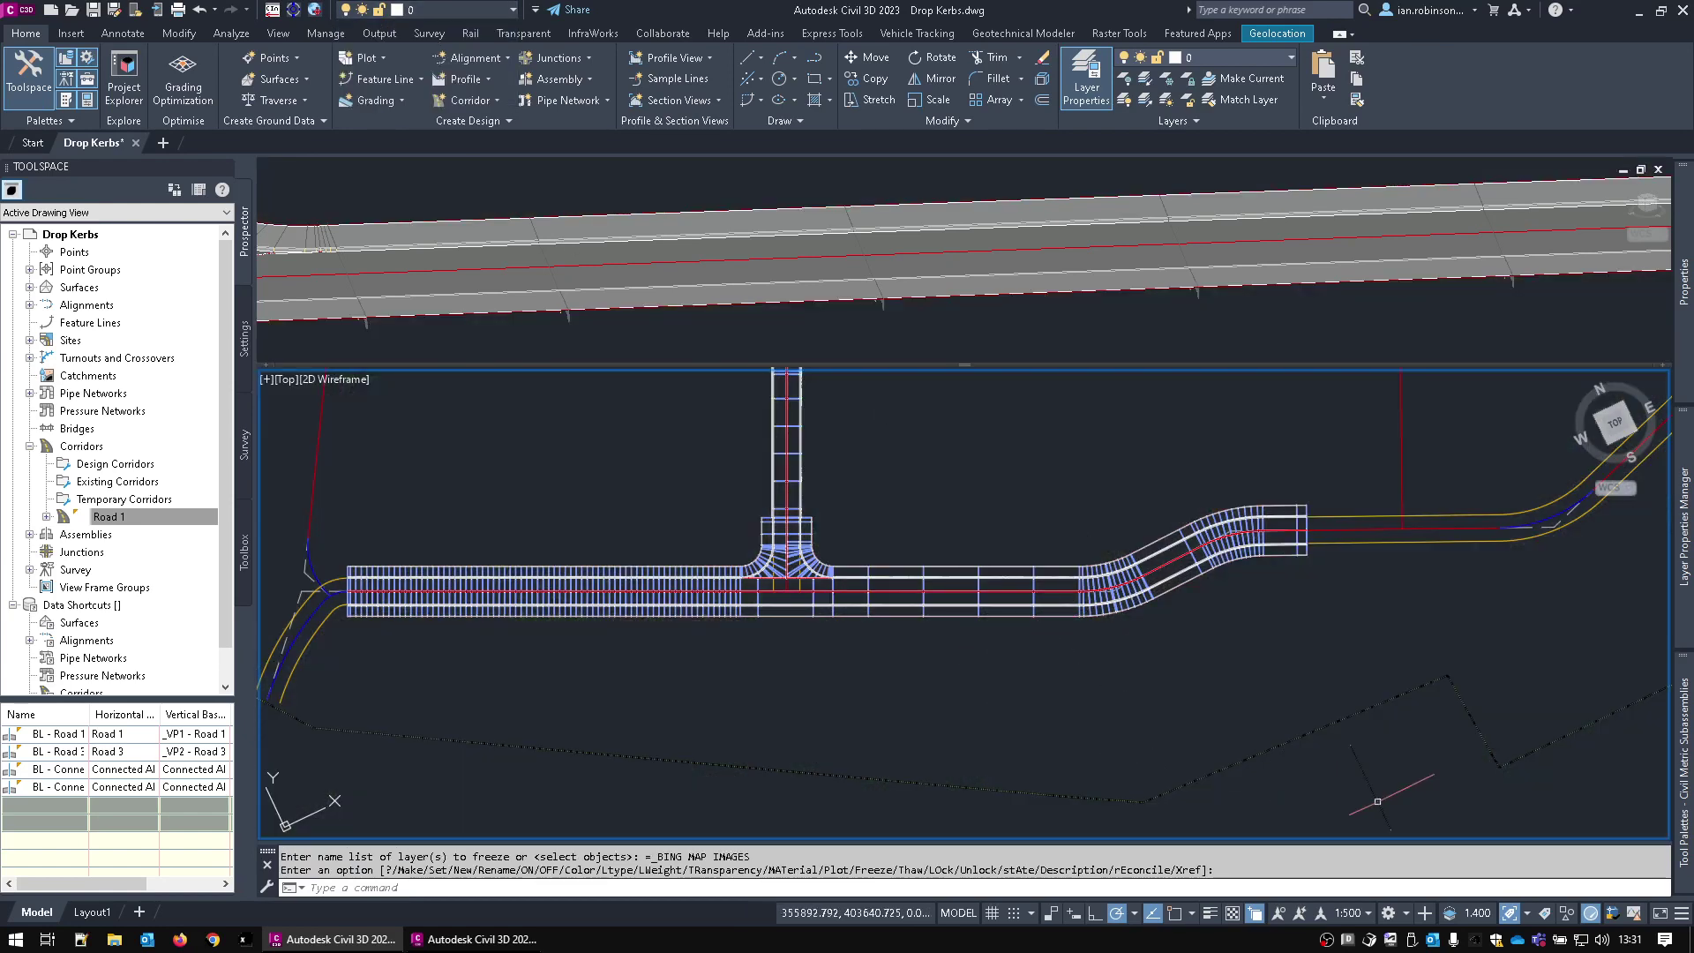
left_click(1548, 913)
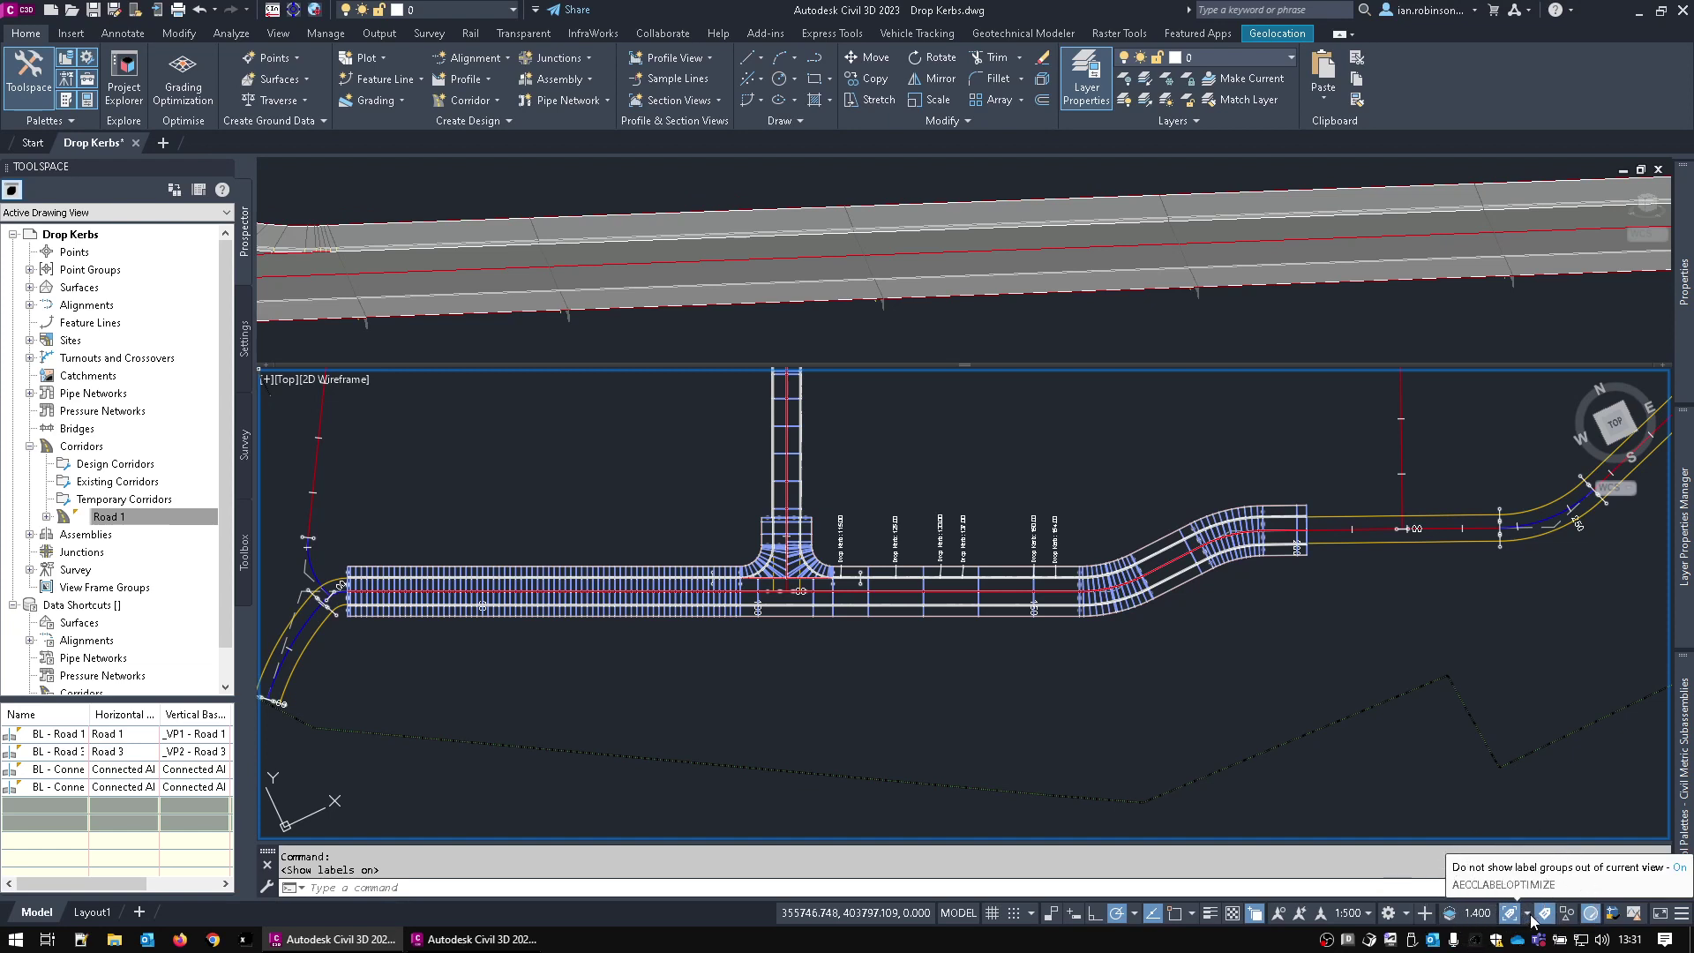
left_click(1529, 918)
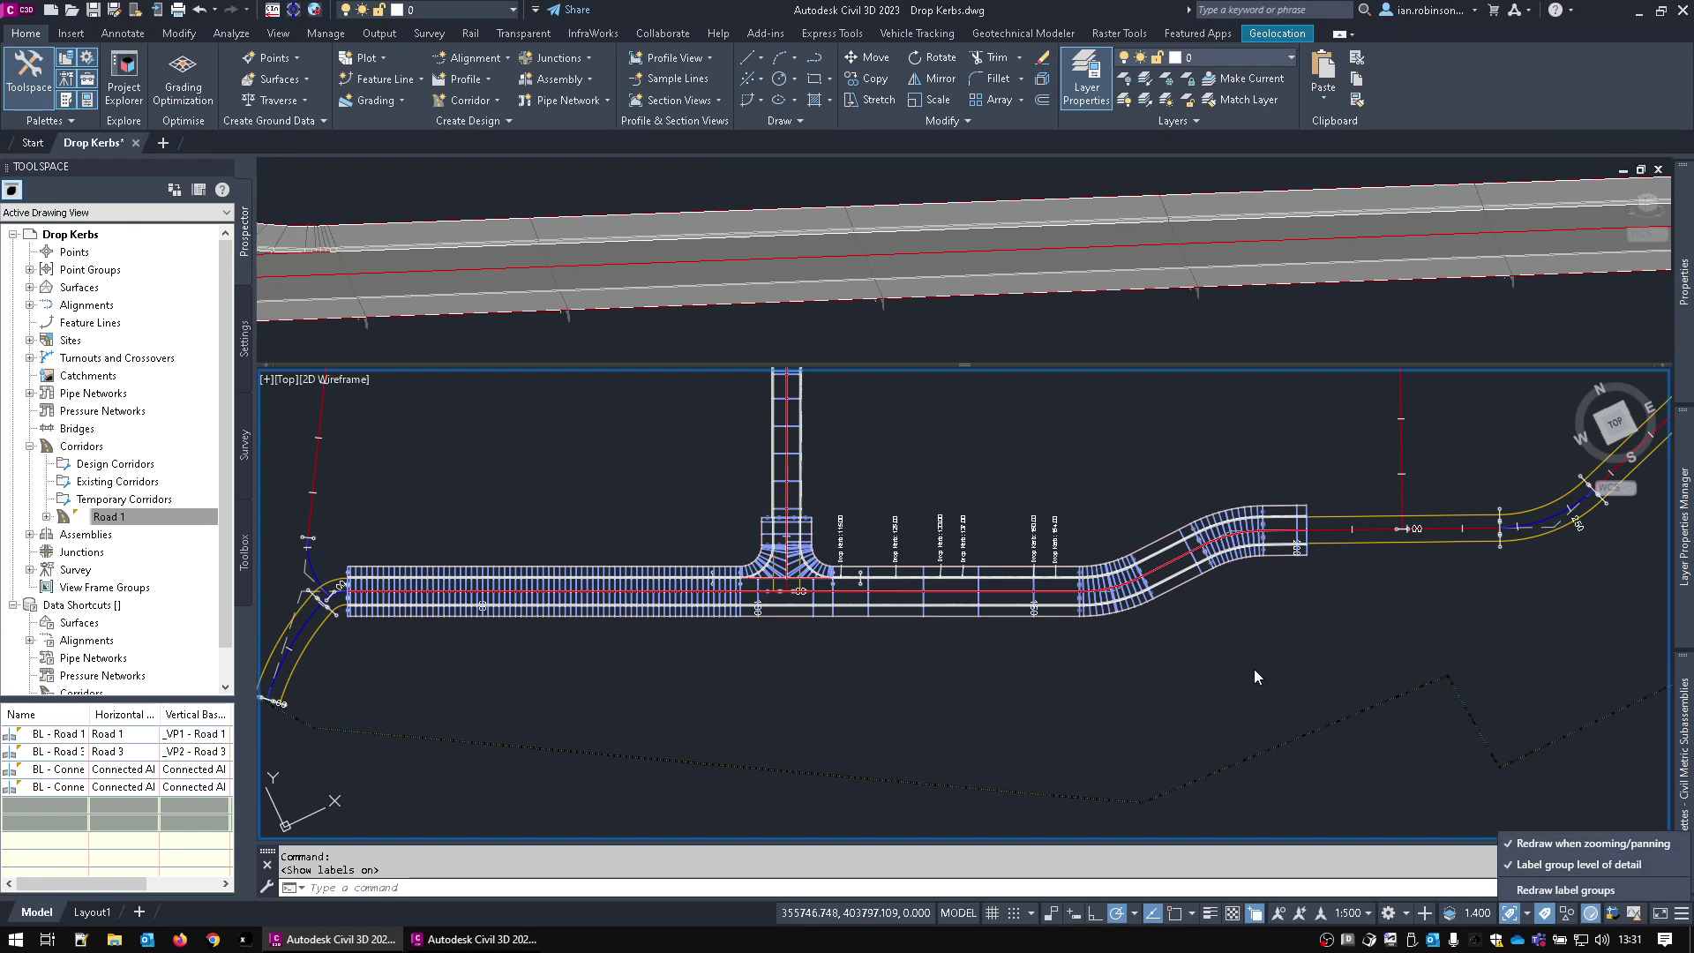
left_click(1178, 659)
- Examine the Drop Kerb chainage labels and corridor sections along Road 1 from the junction through the bend
scroll(1150, 633, "up", 6)
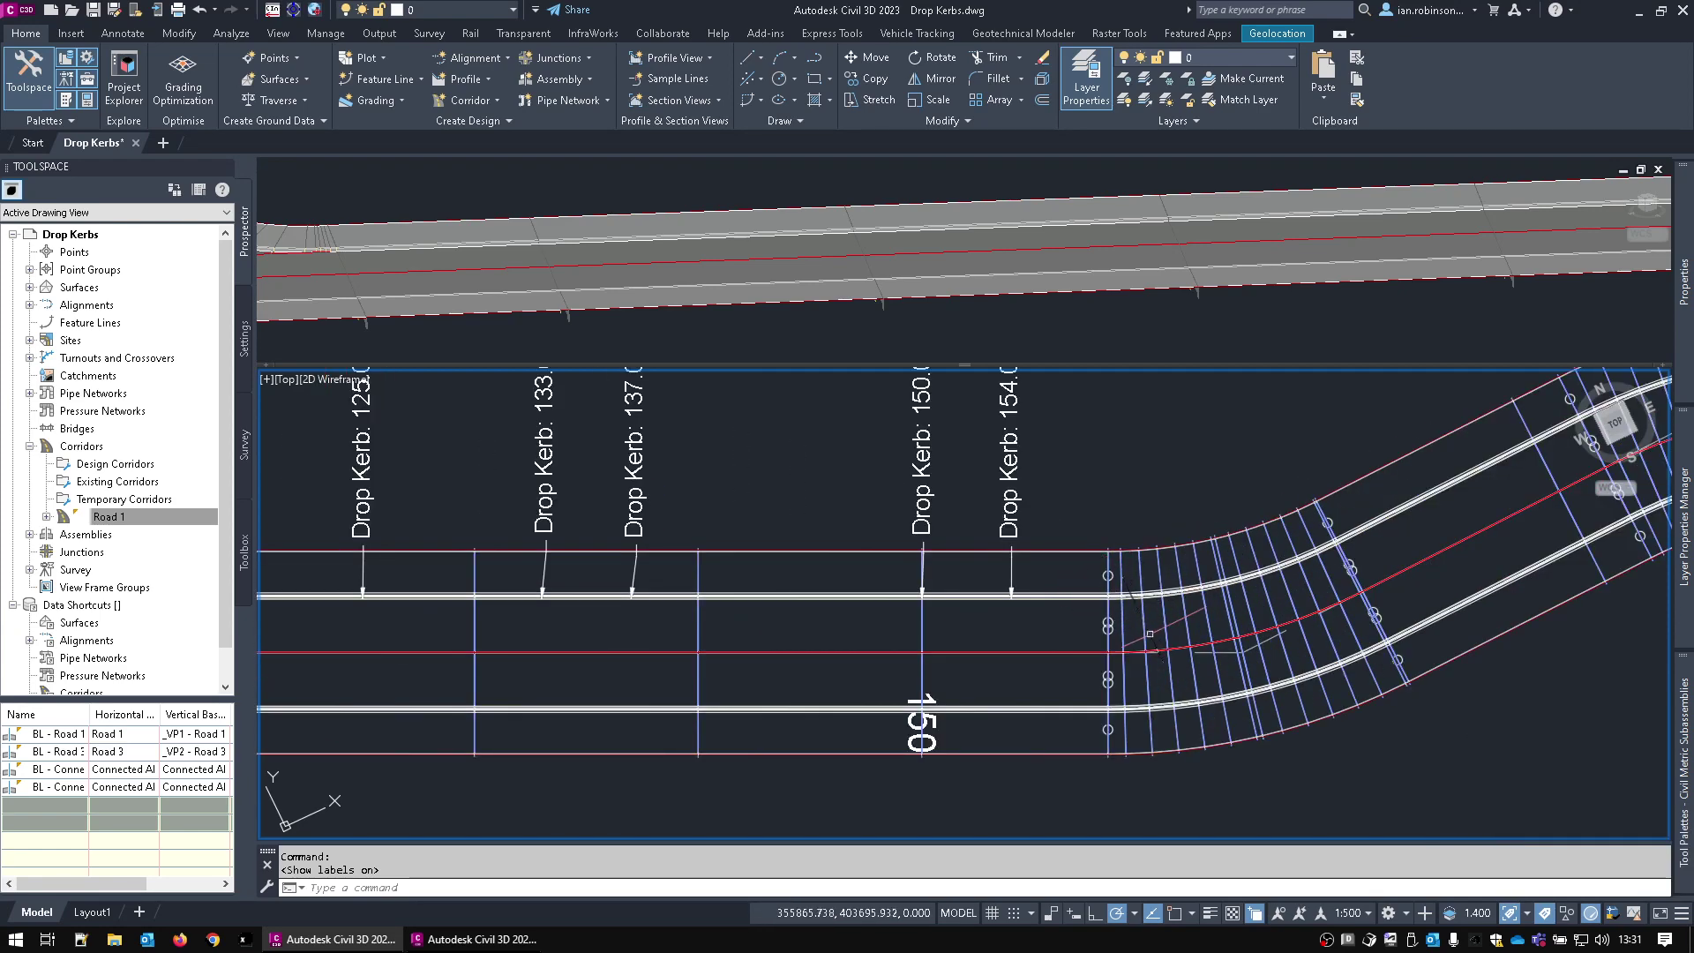
mouse_move(1150, 634)
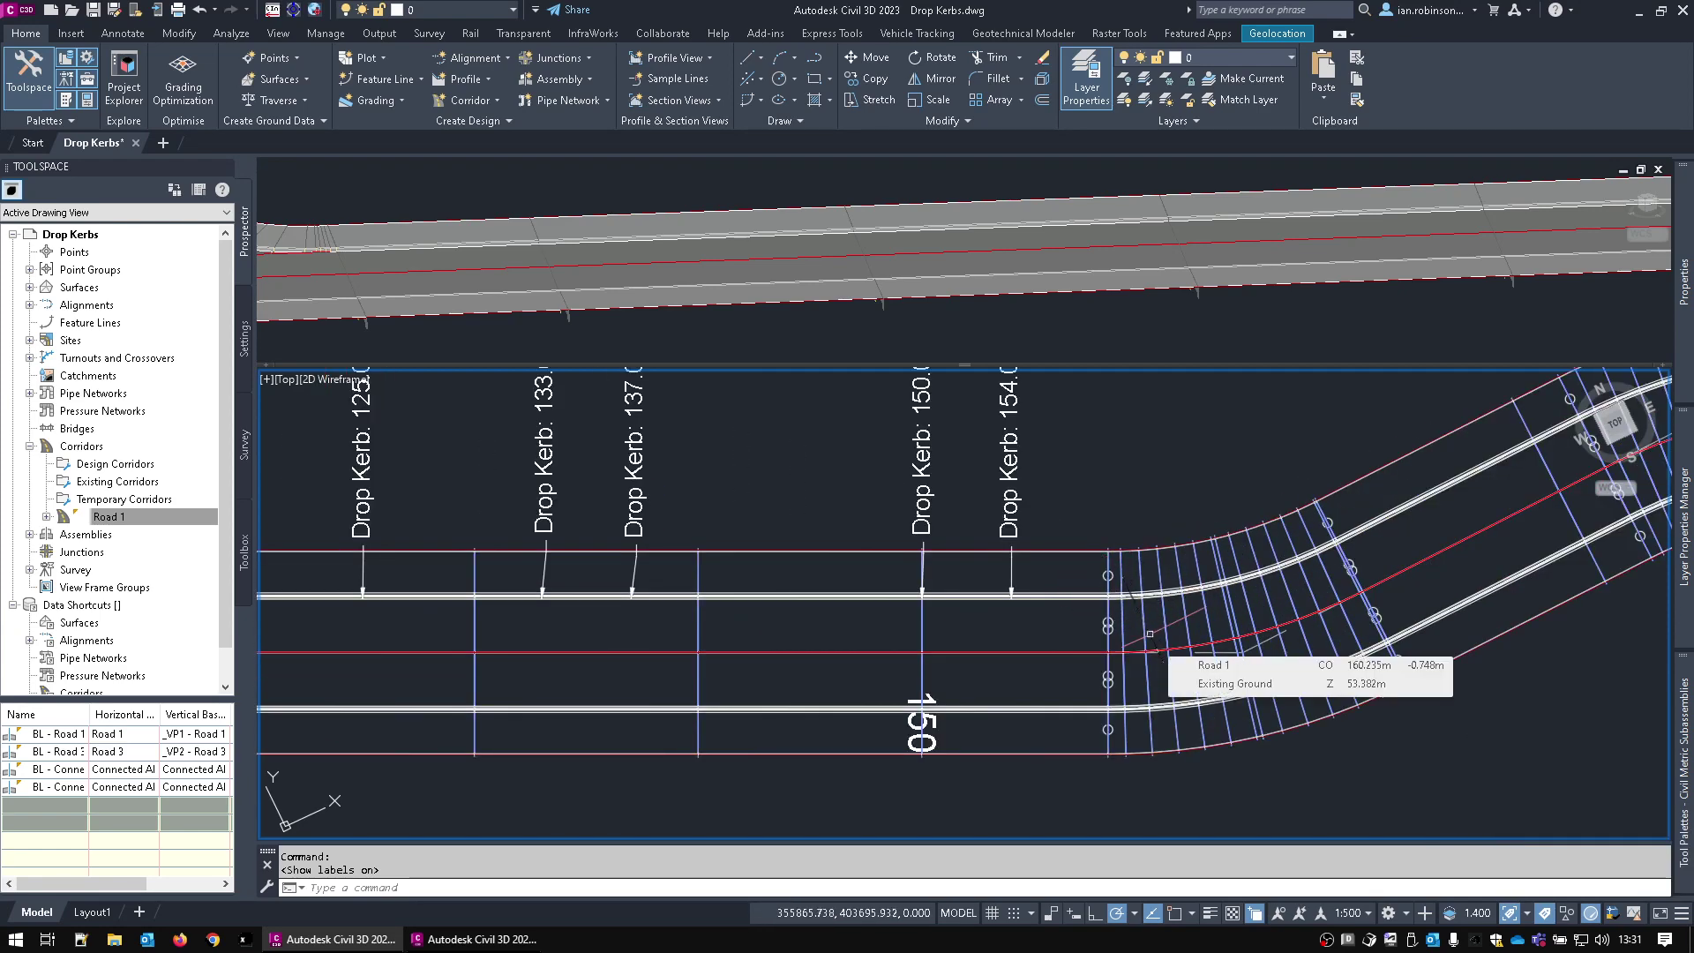
scroll(1182, 662, "down", 3)
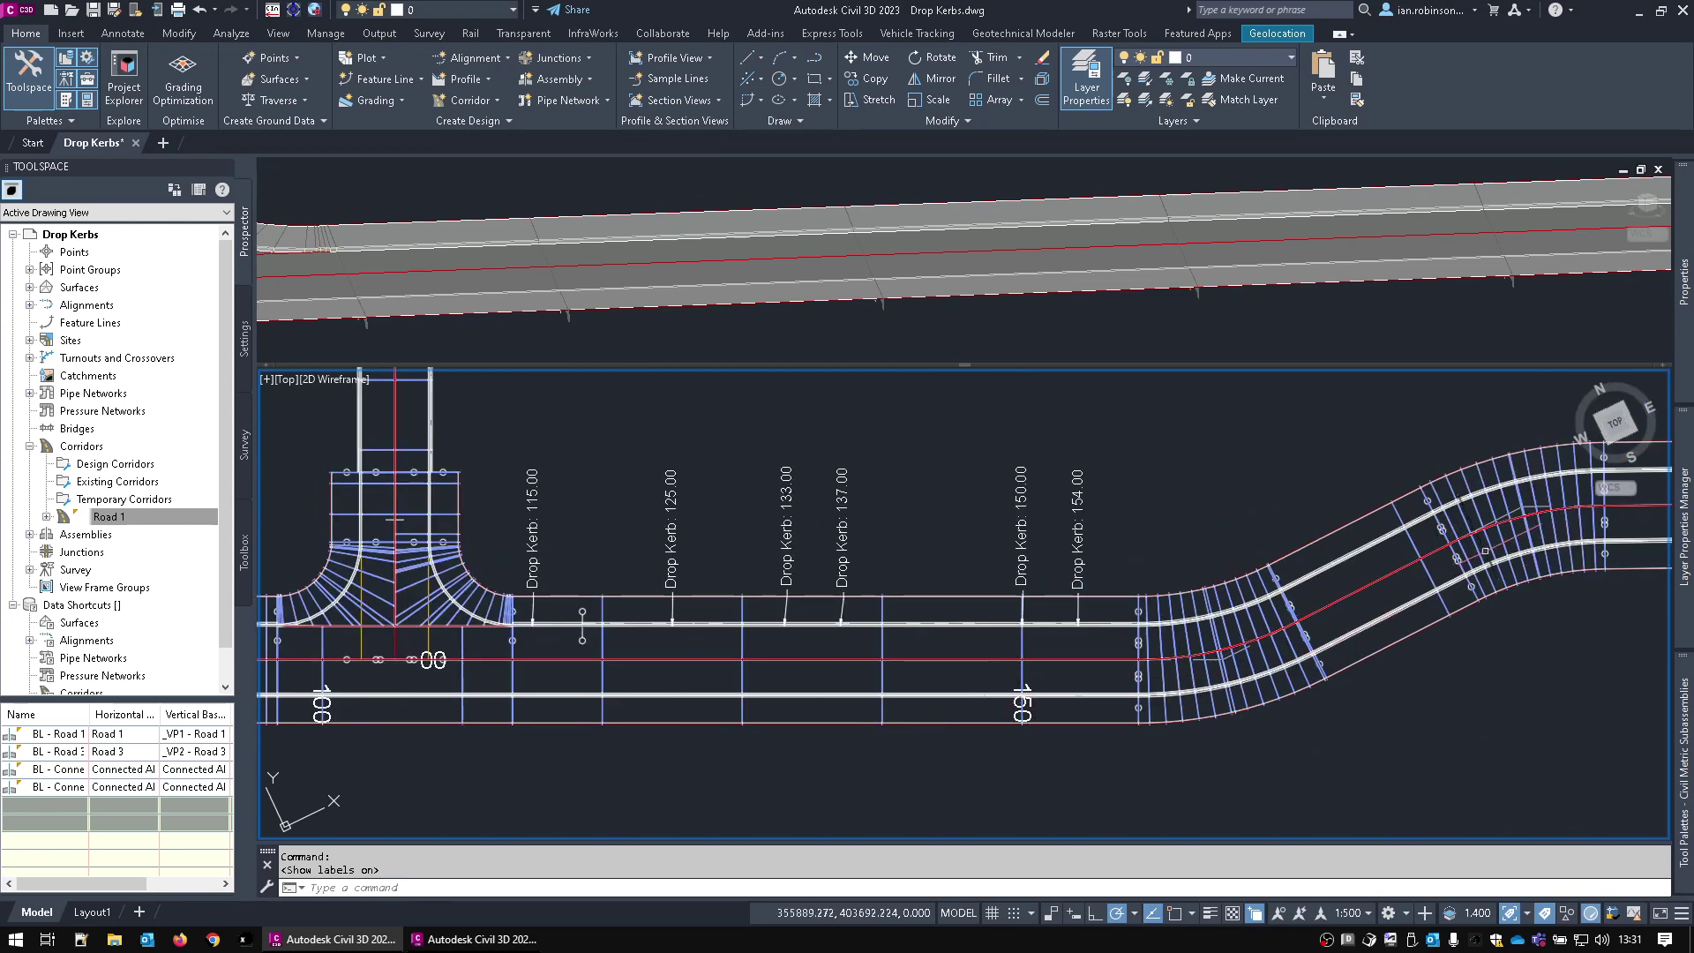
mouse_move(1471, 554)
middle_mouse_down()
mouse_move(1353, 574)
mouse_move(494, 582)
middle_mouse_up()
scroll(494, 583, "down", 3)
middle_click_drag(812, 590, 1045, 651)
scroll(1045, 651, "up", 4)
middle_click_drag(1293, 632, 415, 649)
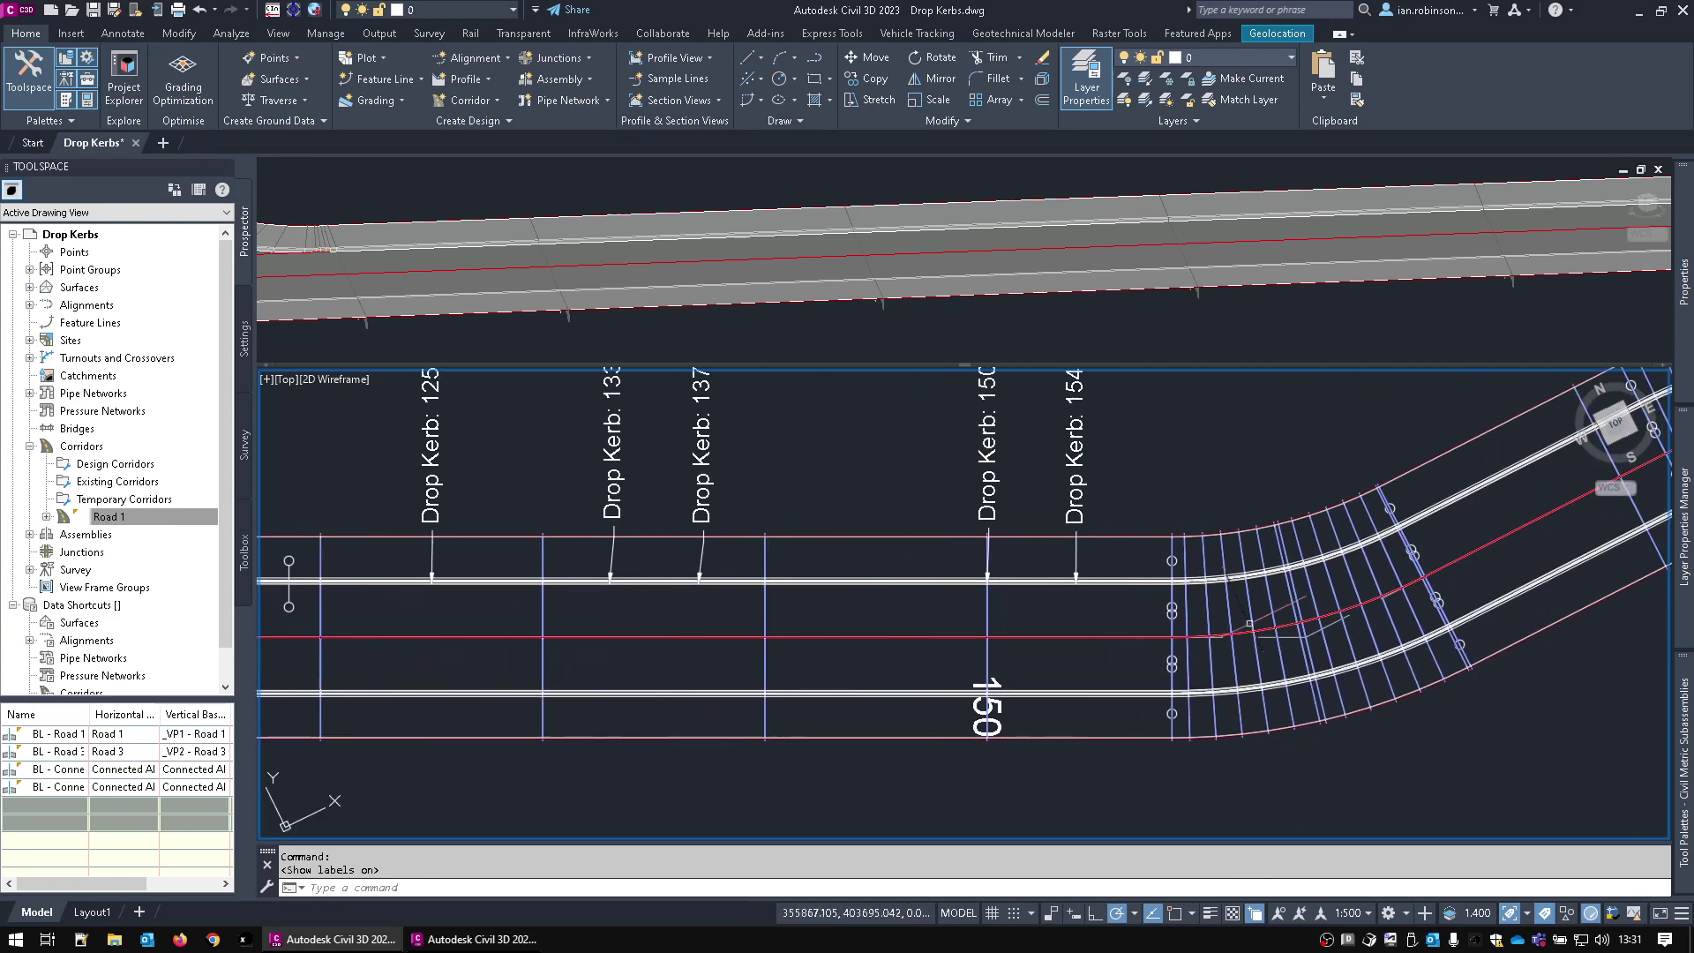
middle_click_drag(1248, 641, 955, 634)
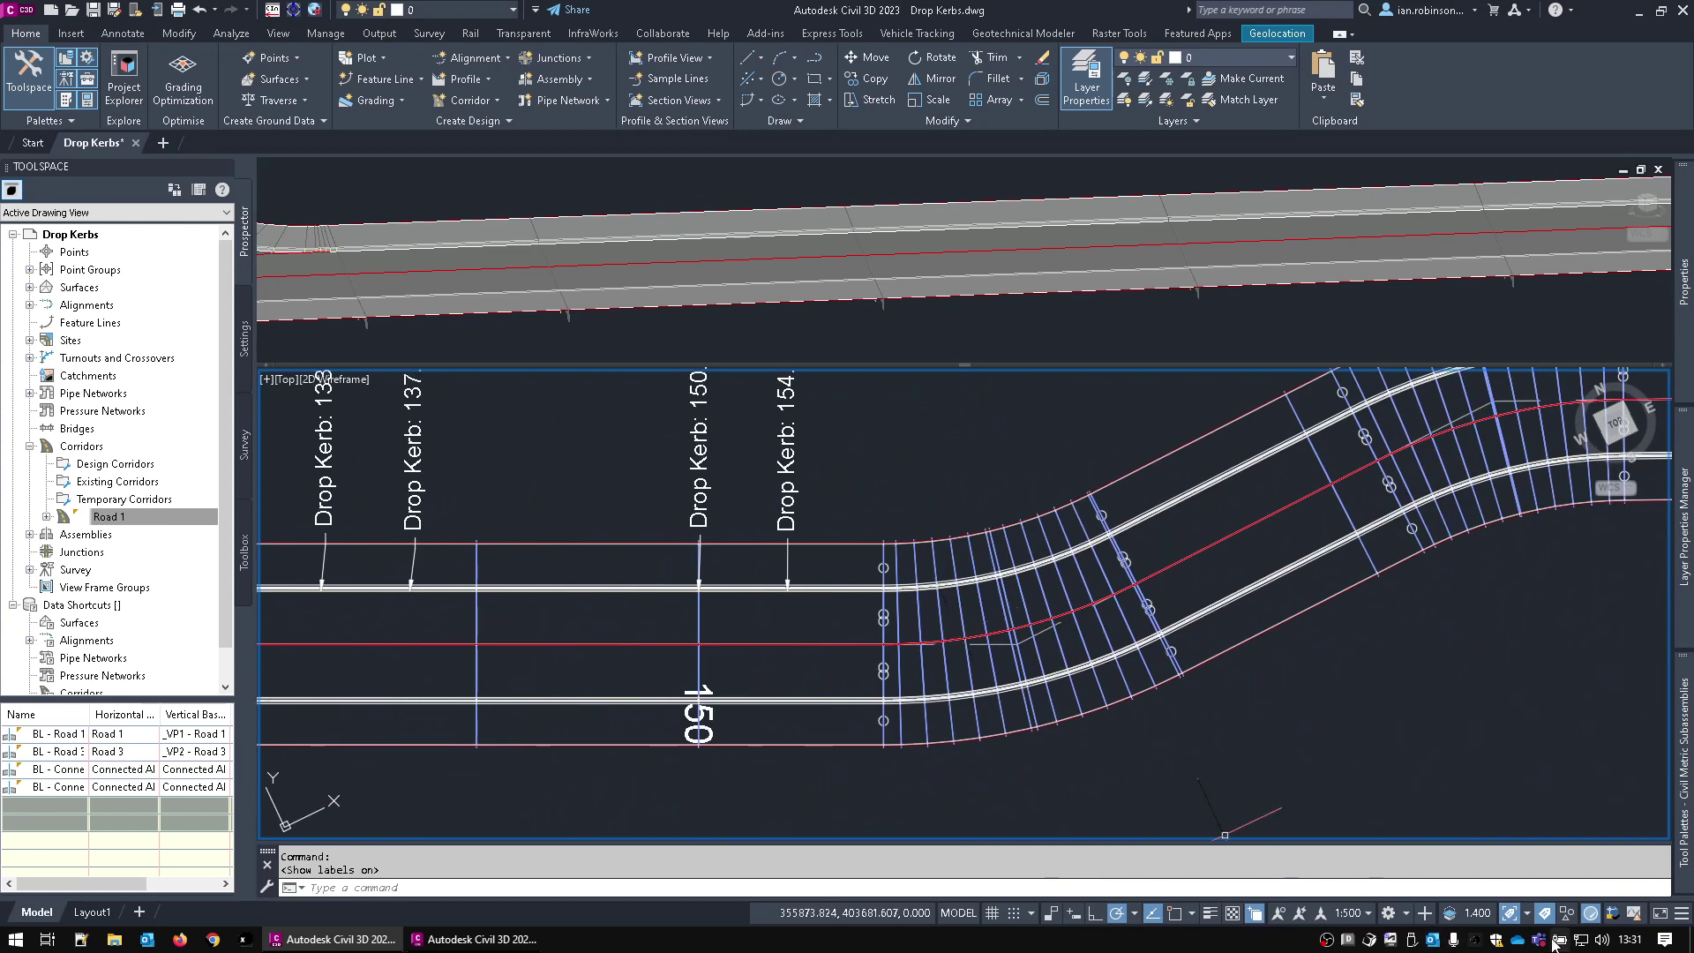
- Redraw the label groups in the current view
left_click(1527, 919)
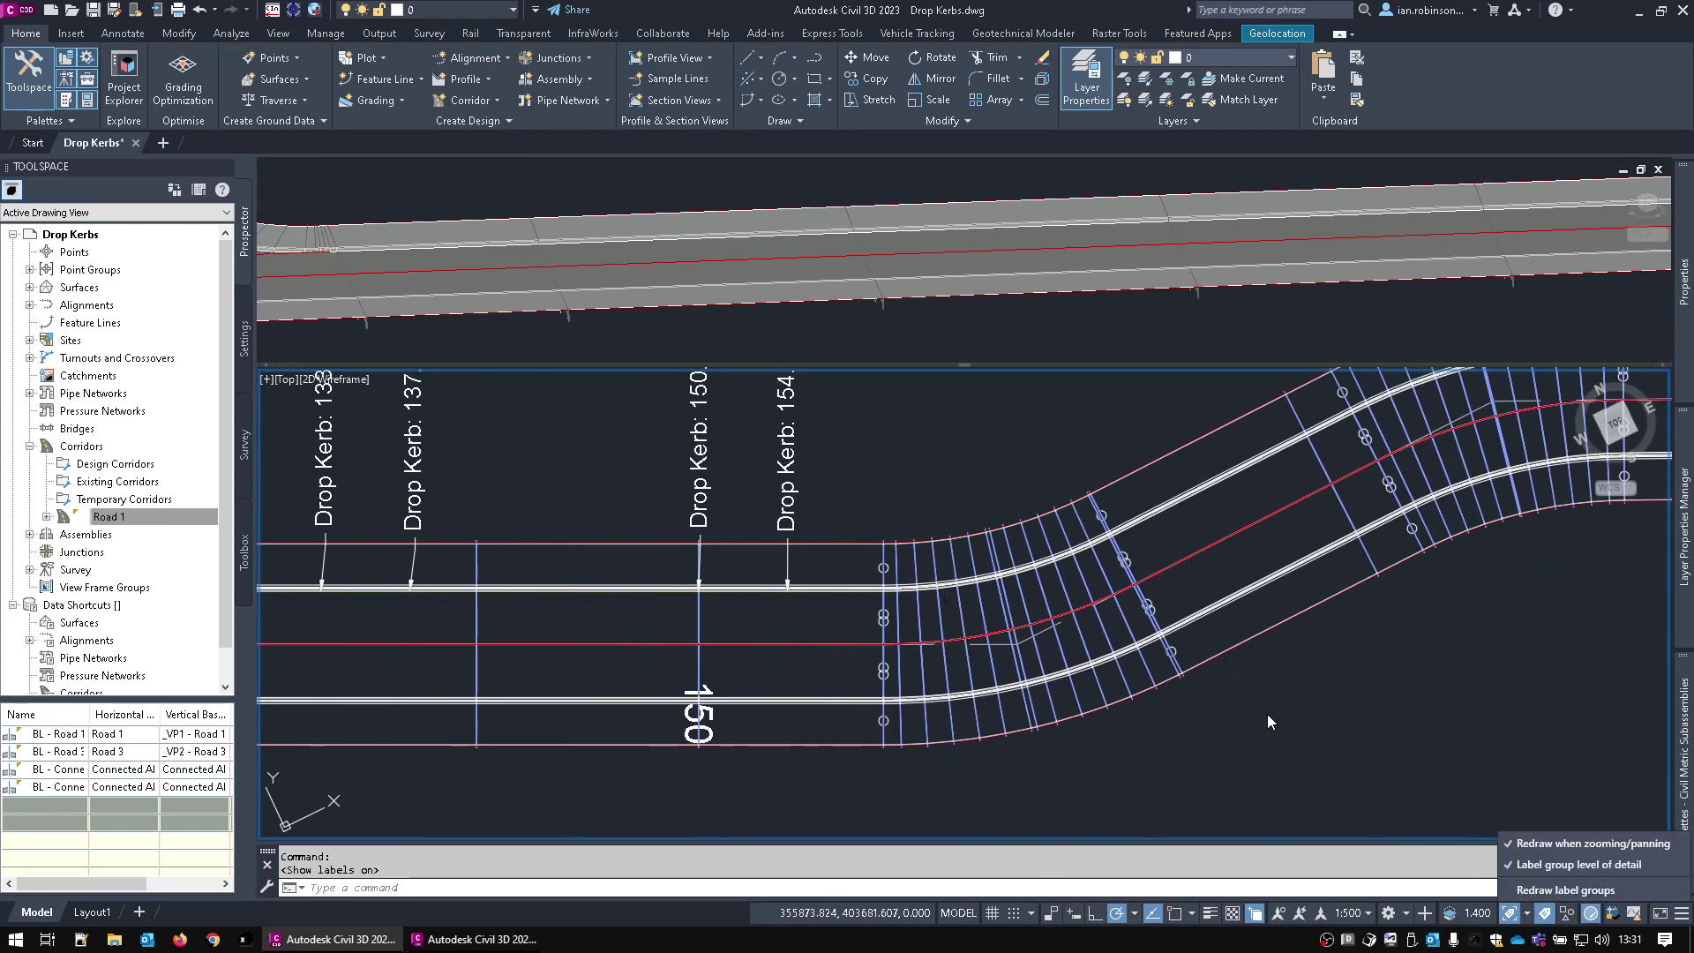
scroll(1222, 684, "down", 2)
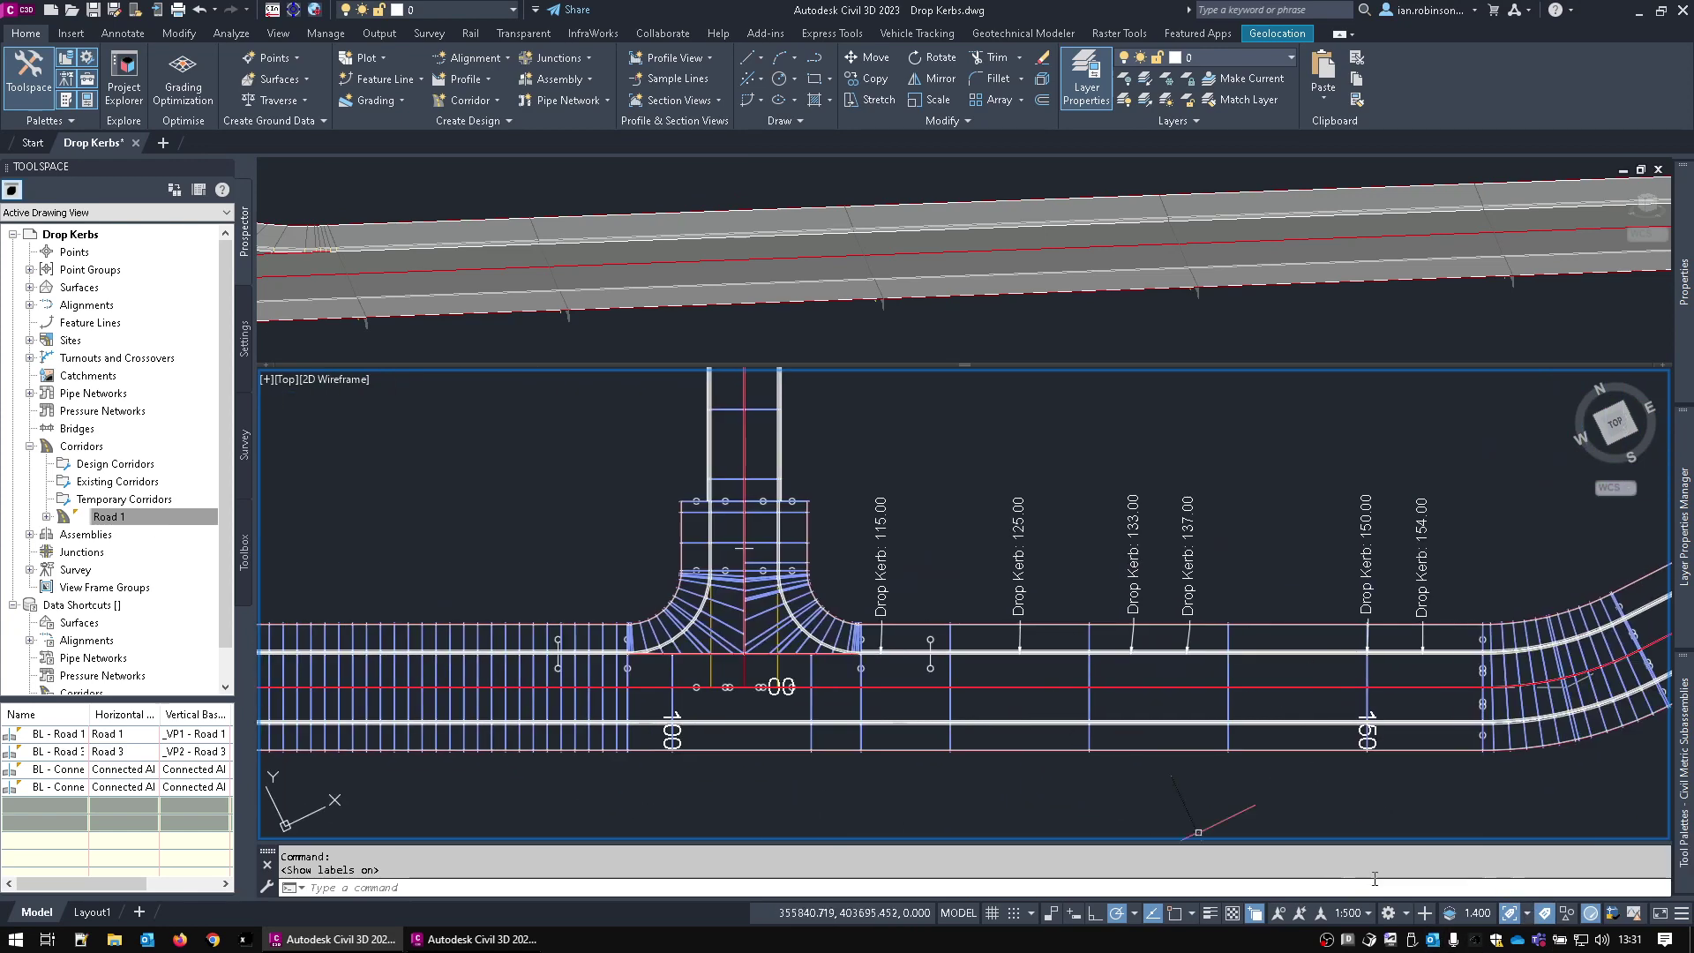
left_click(1505, 915)
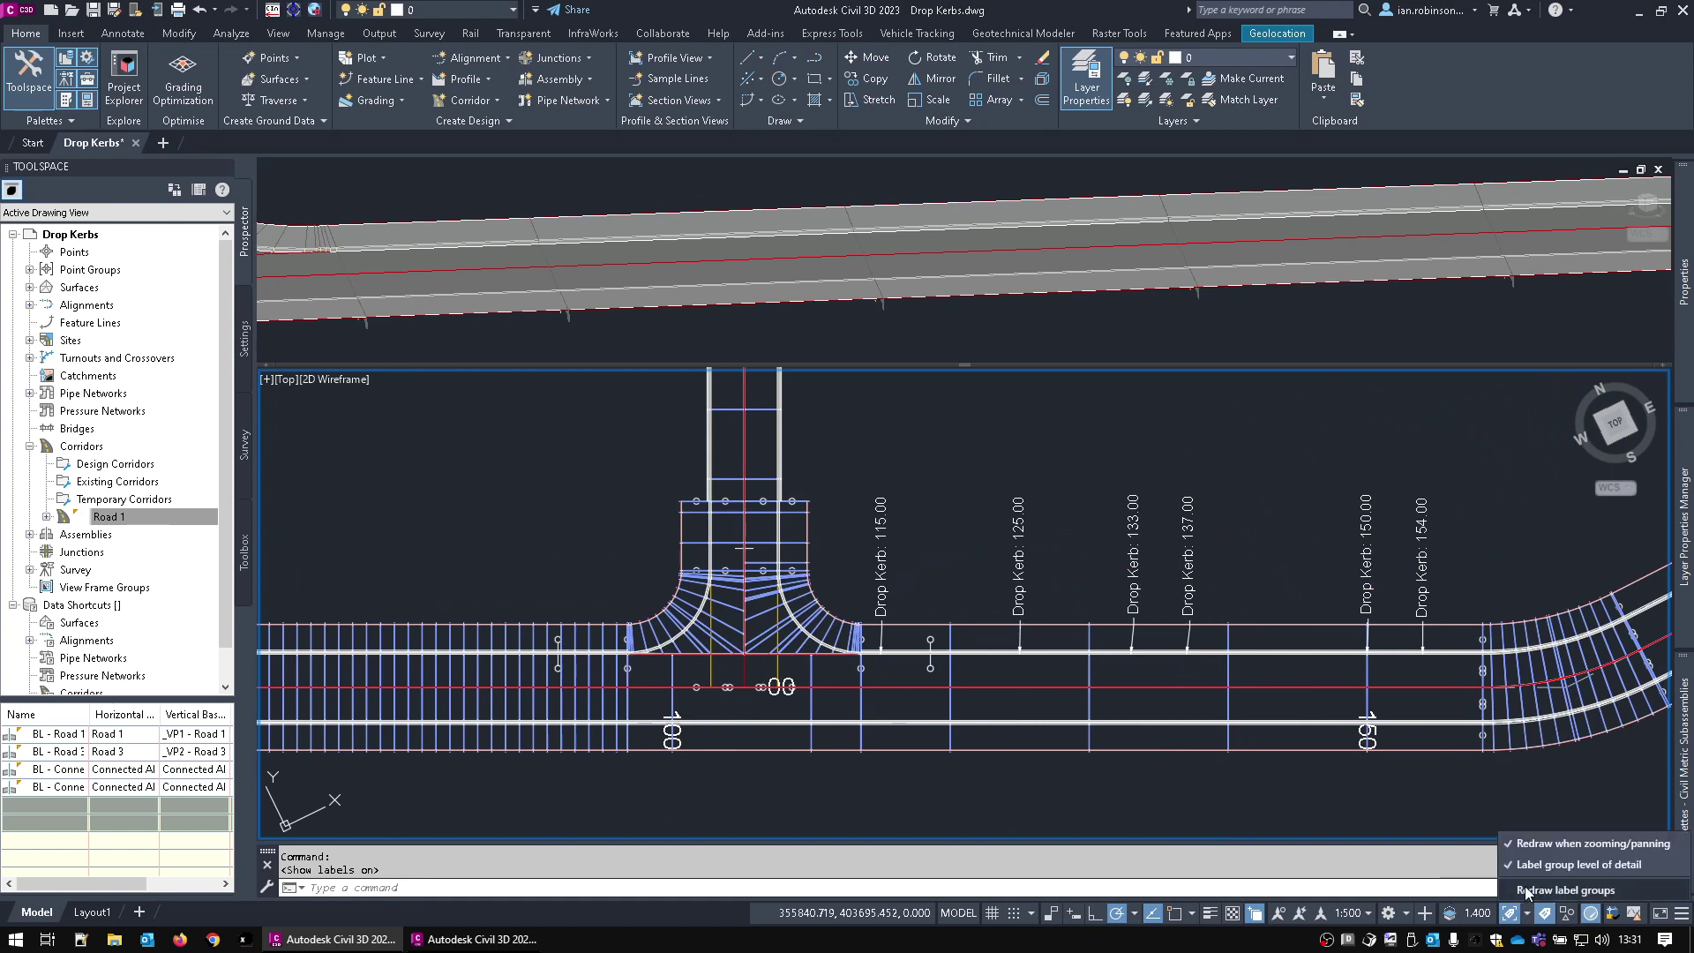
- Inspect the alignment labels along Road 1 beyond the corridor's end, as far as the next road junction
middle_click_drag(1385, 628, 244, 698)
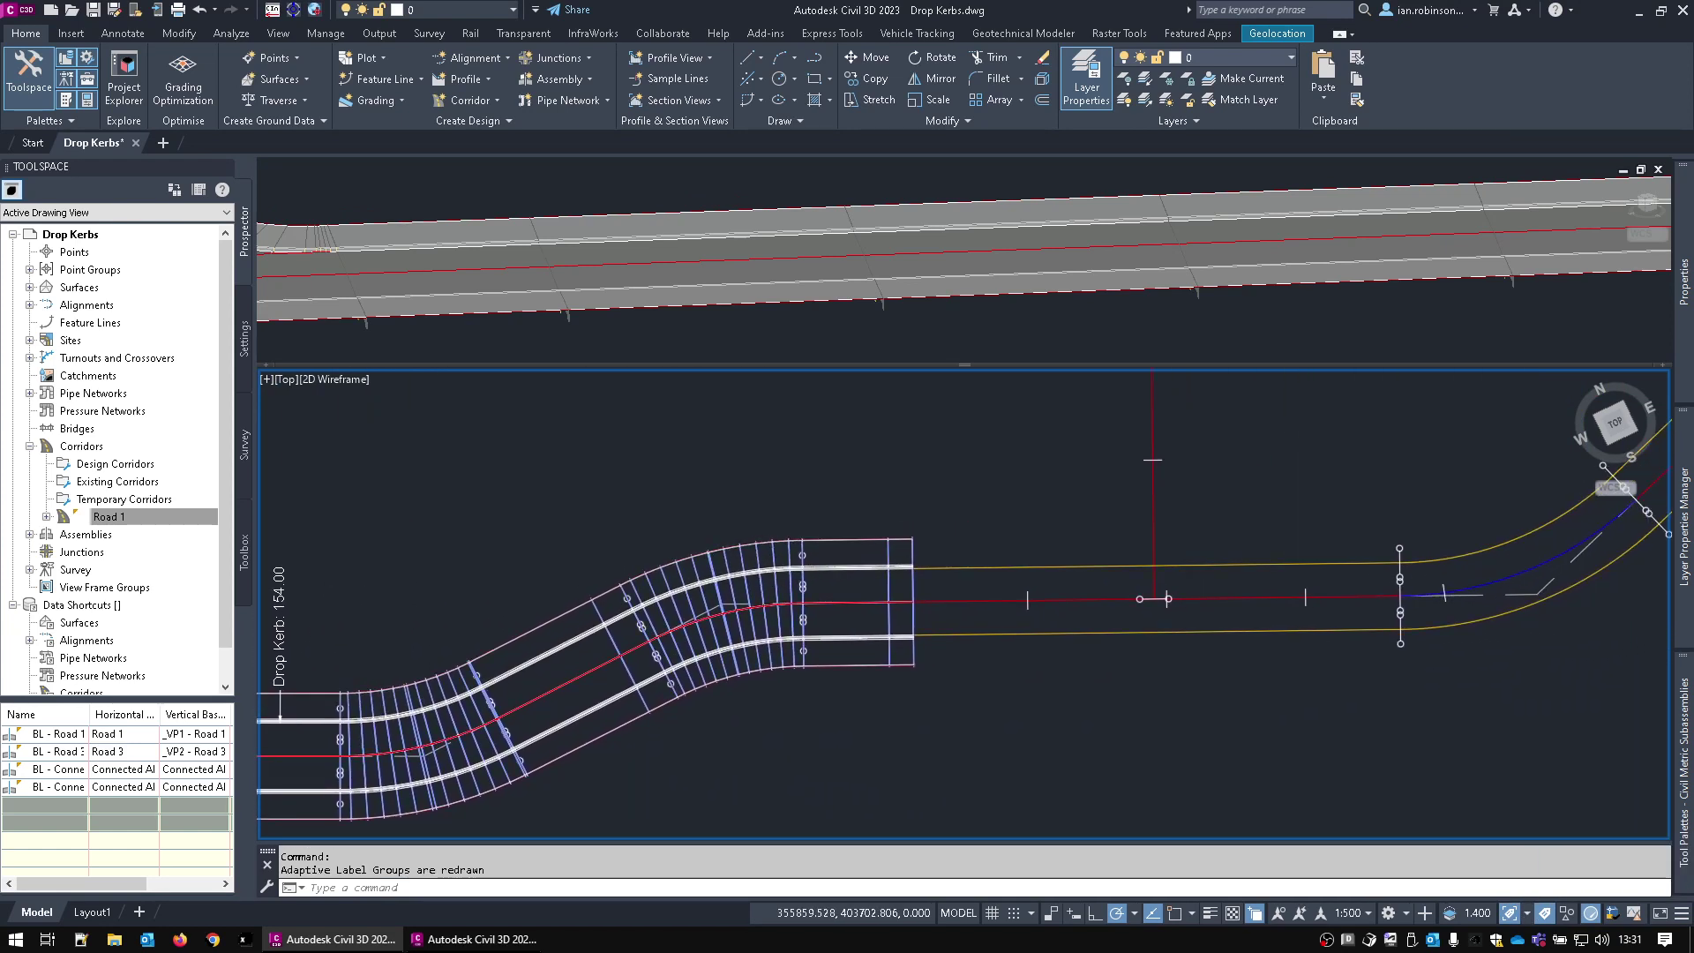
middle_click_drag(587, 670, 861, 638)
mouse_move(1262, 600)
middle_mouse_down()
mouse_move(573, 724)
mouse_move(383, 782)
middle_mouse_up()
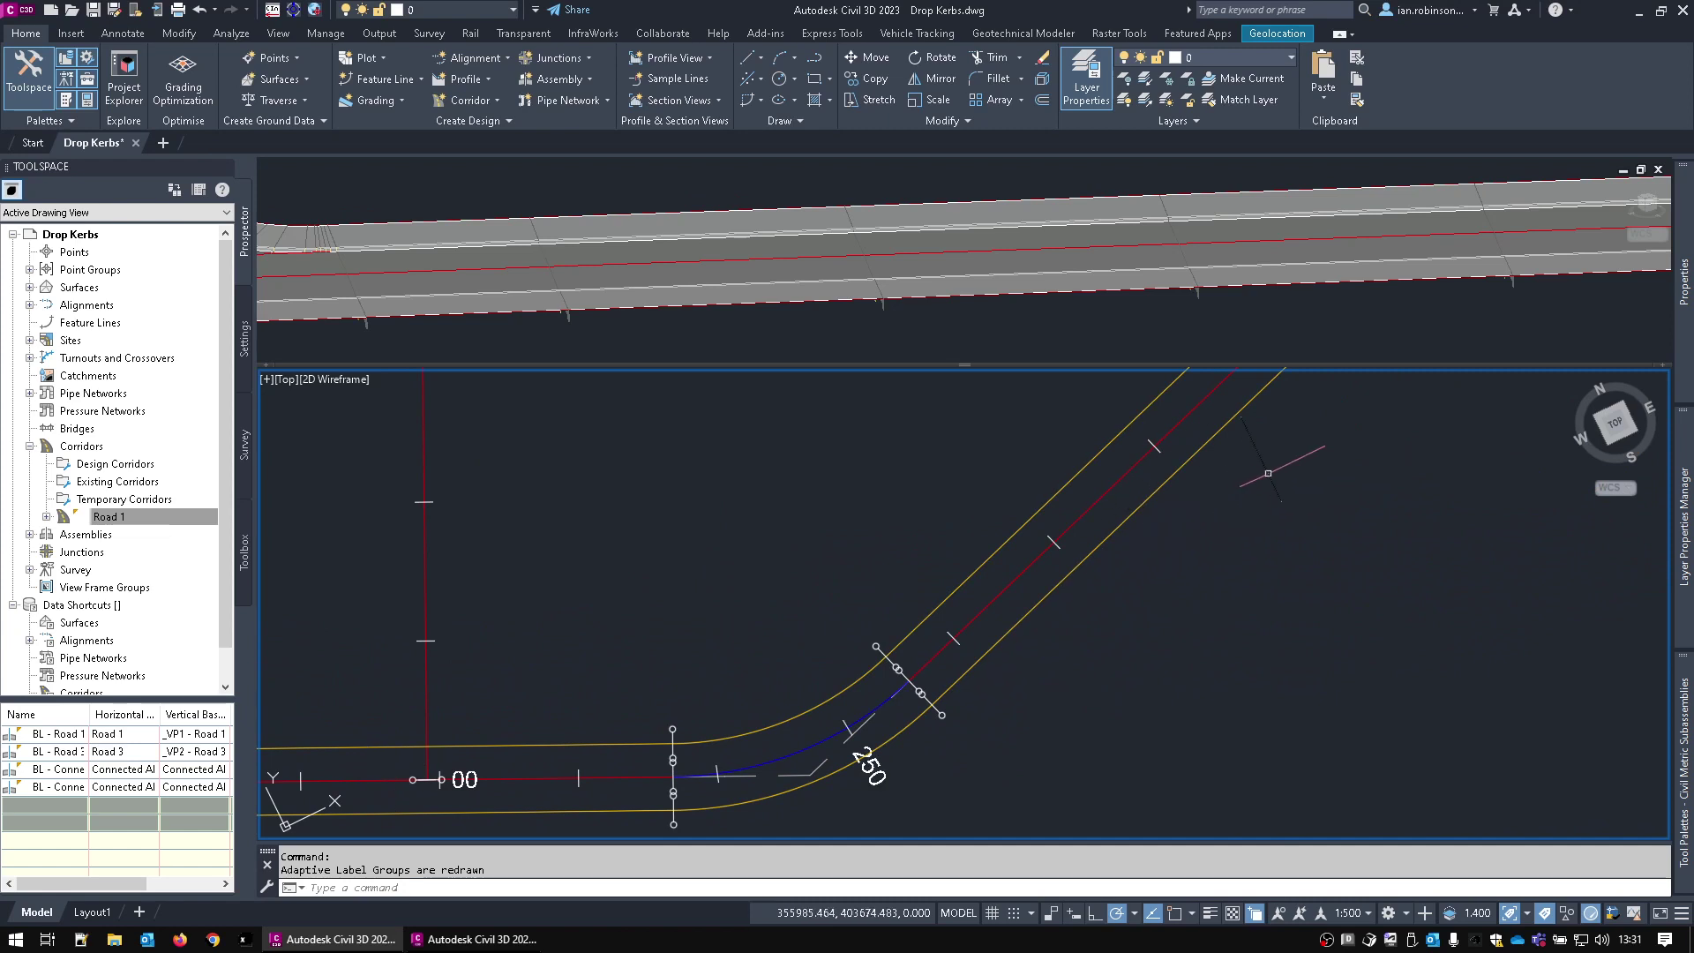
middle_click_drag(1280, 467, 648, 798)
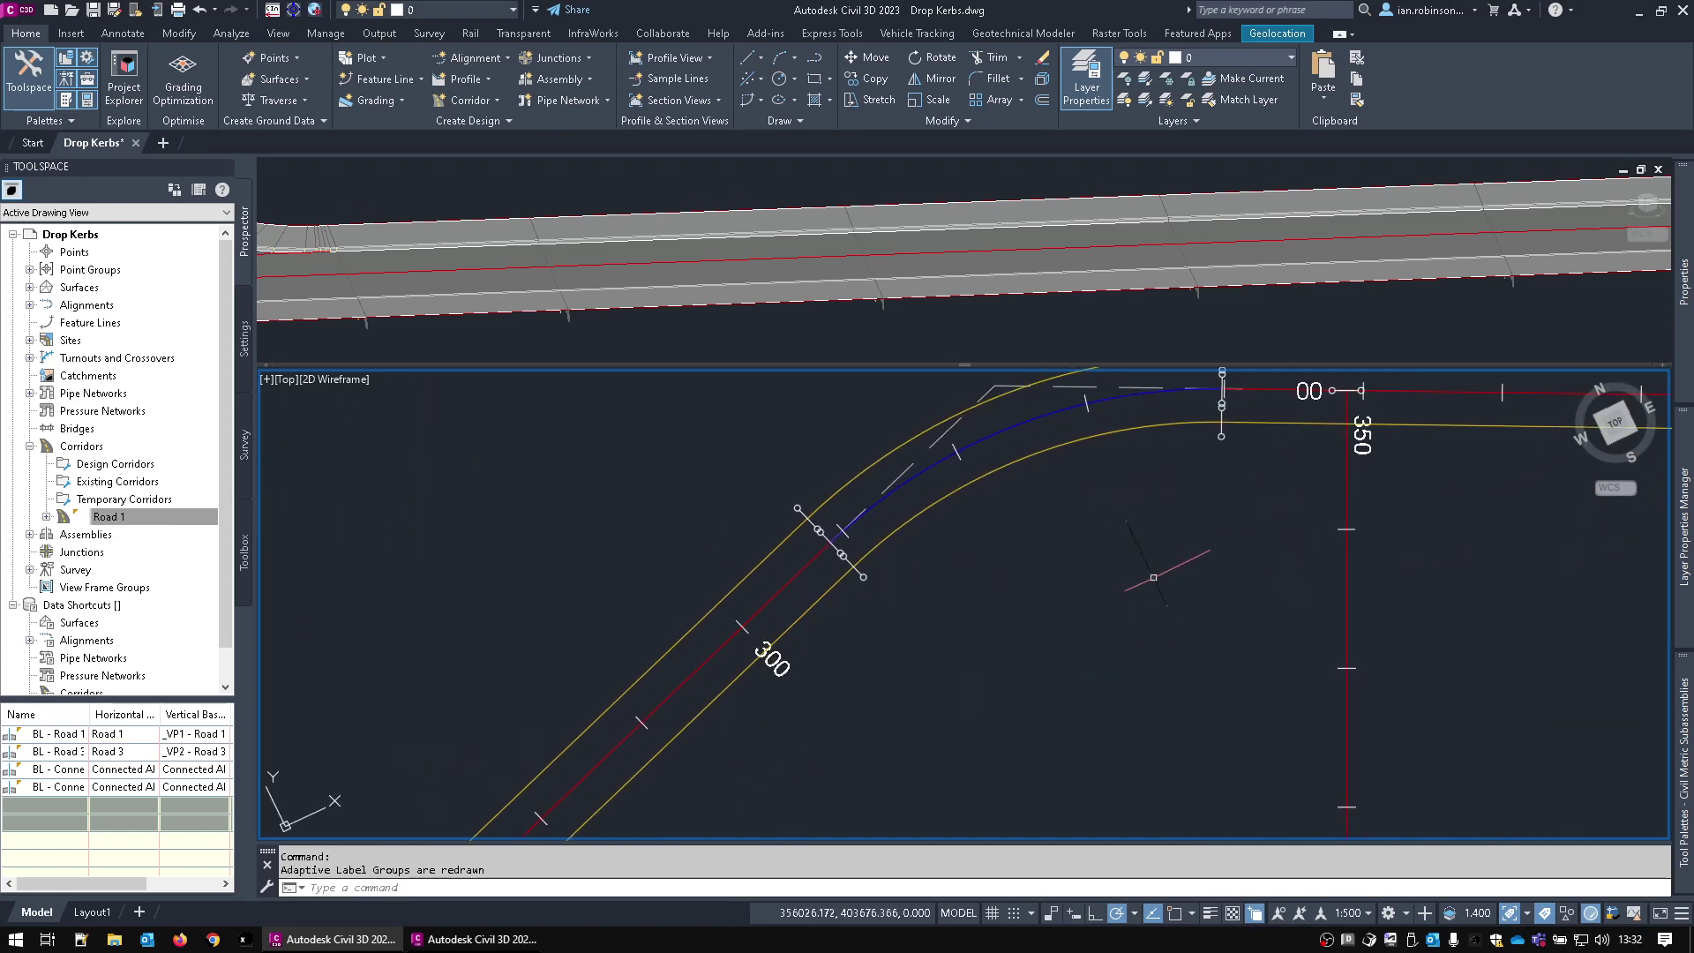
middle_click_drag(1355, 532, 424, 627)
scroll(1300, 703, "down", 5)
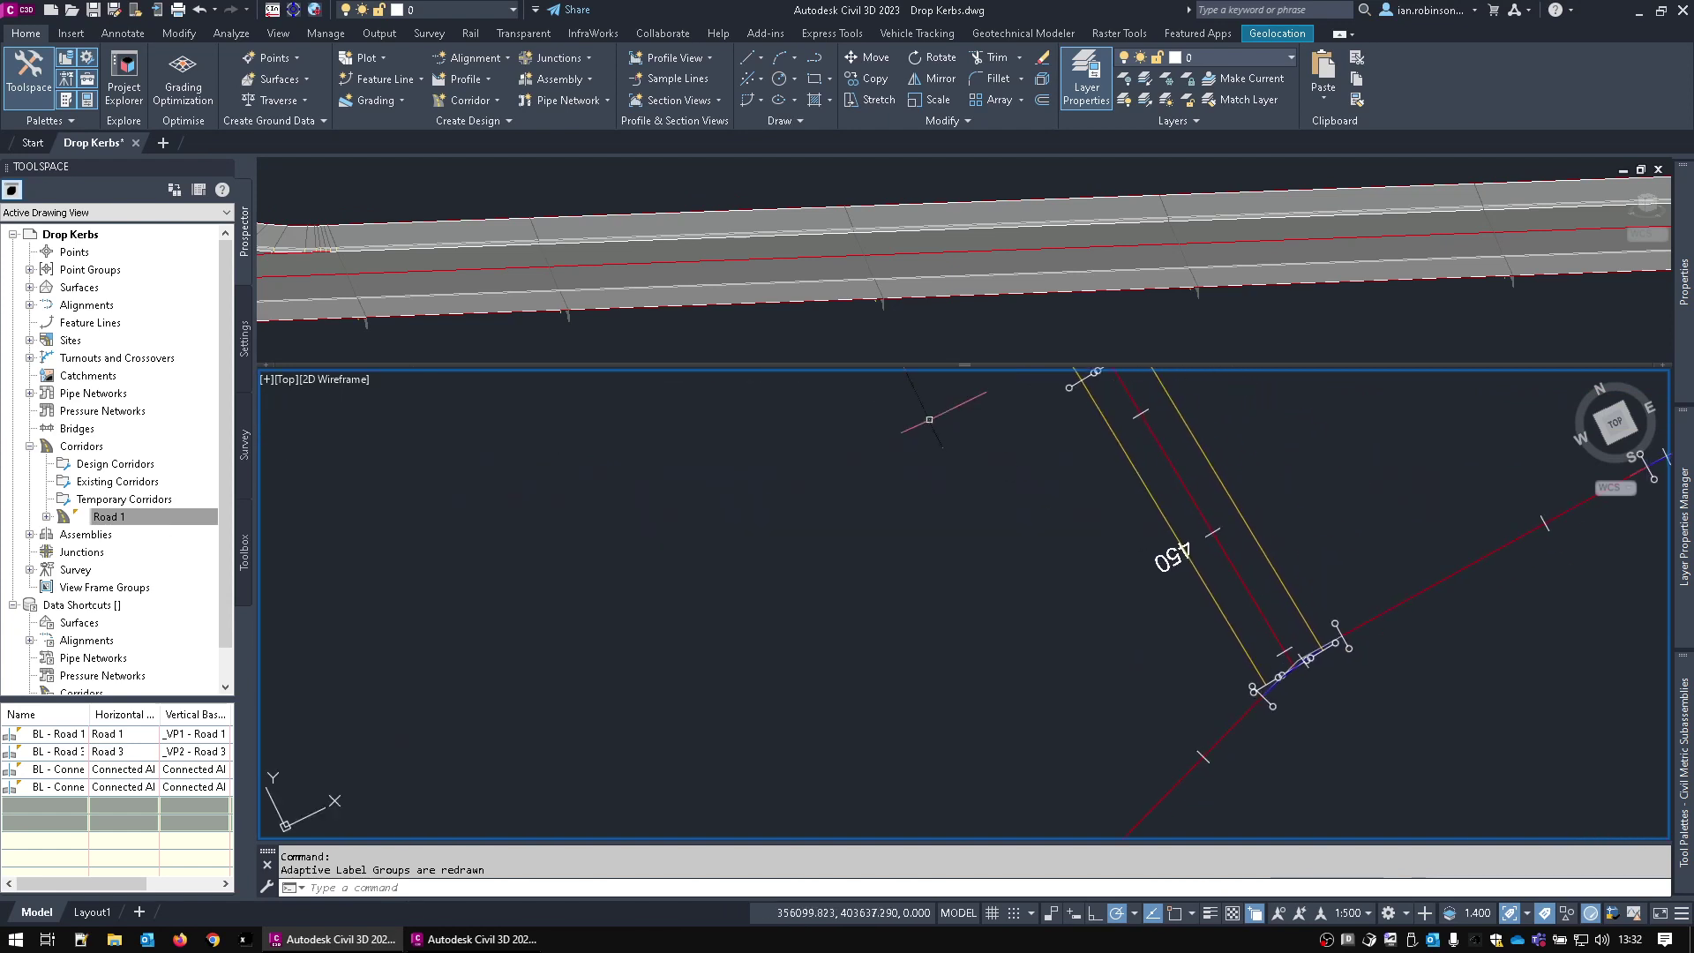
middle_click_drag(965, 518, 1020, 515)
- Start extracting feature lines from the Road 1 corridor, picking the footpath's outer edge just past the junction beside the drop kerbs
scroll(930, 622, "up", 6)
scroll(929, 622, "up", 2)
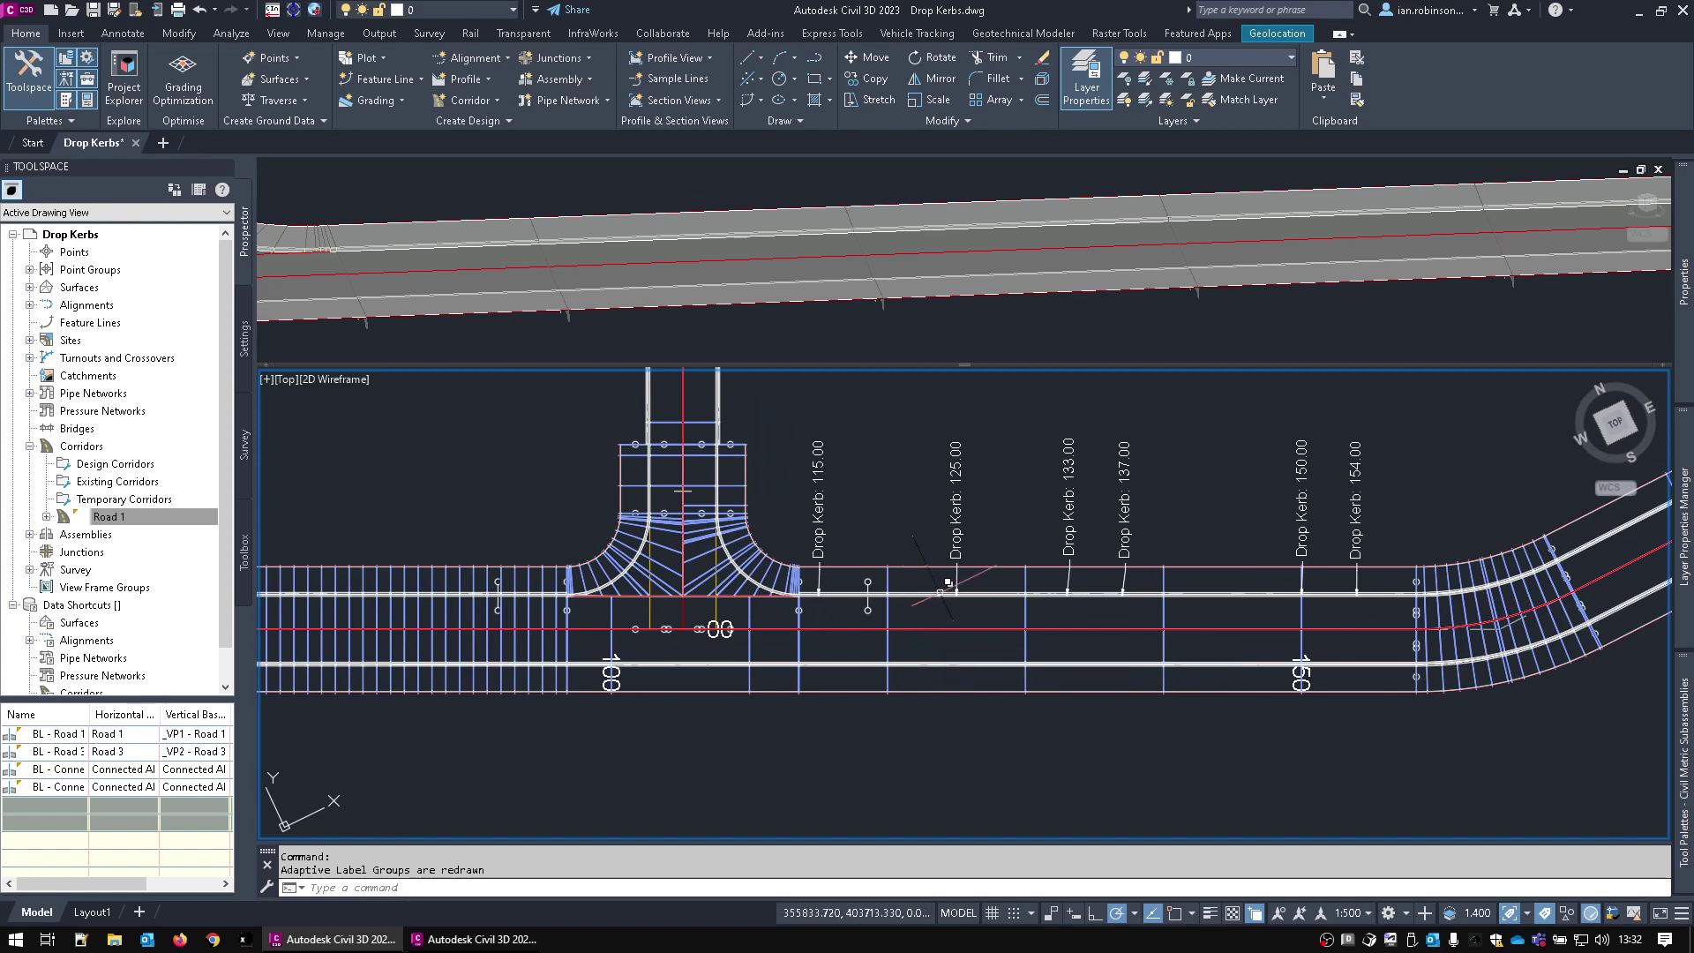
scroll(948, 598, "up", 4)
middle_click_drag(944, 600, 1049, 589)
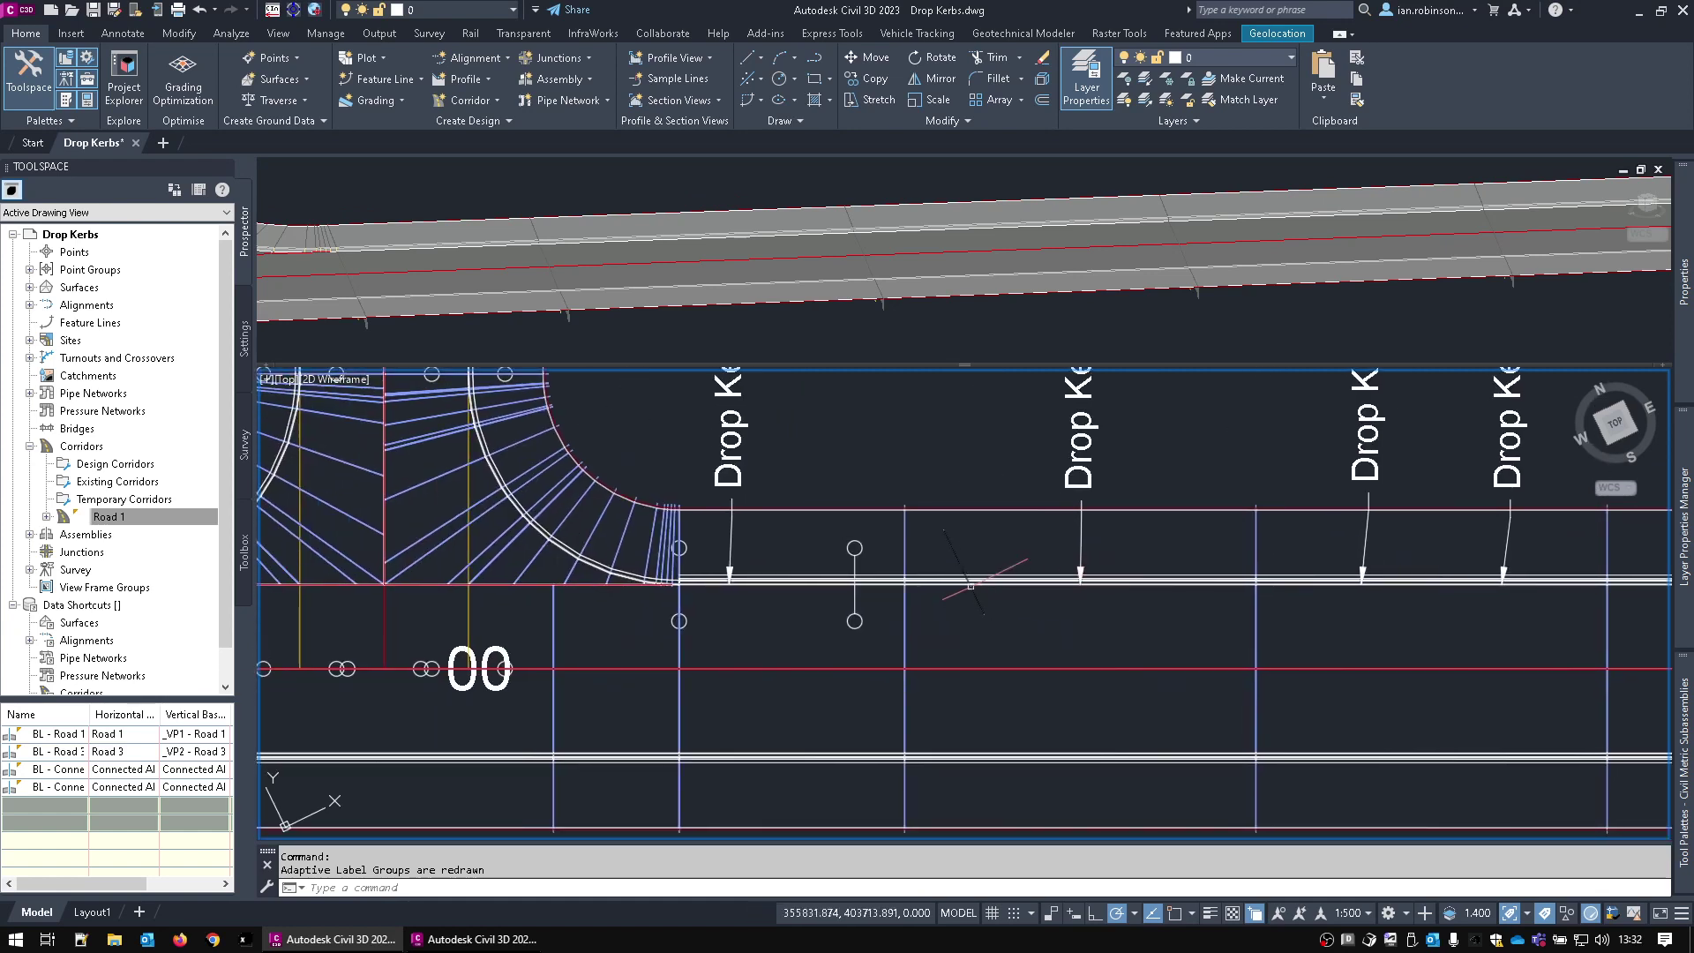
key("ctrl")
left_click(972, 579)
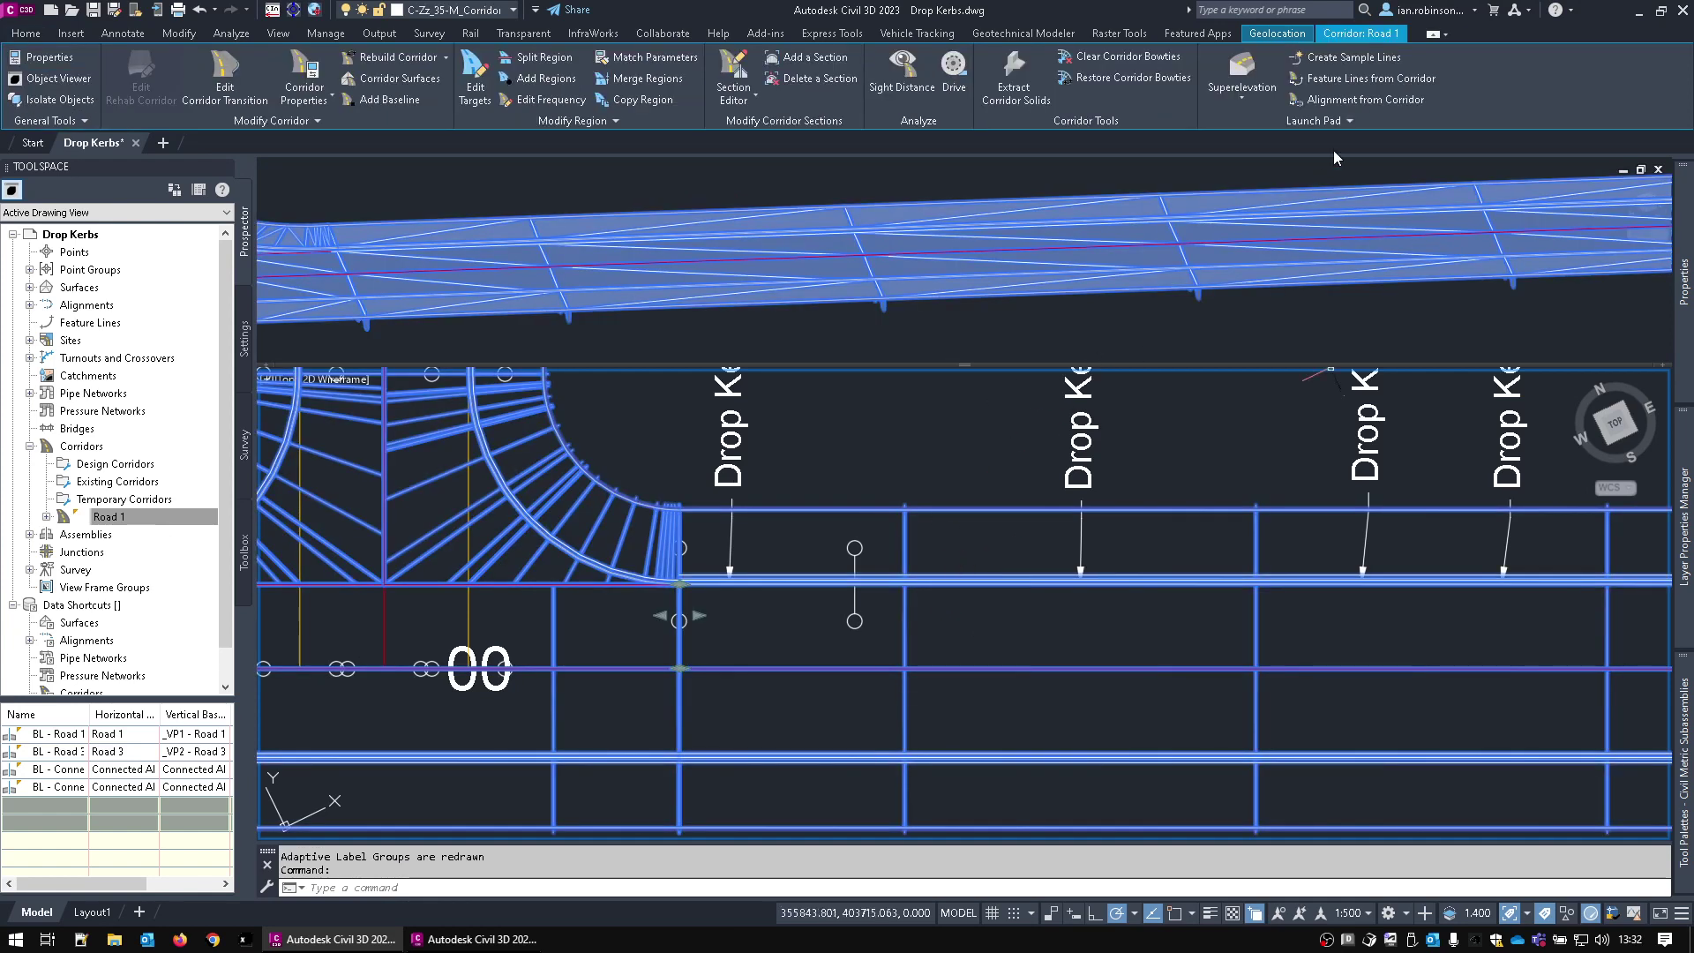
left_click(1364, 78)
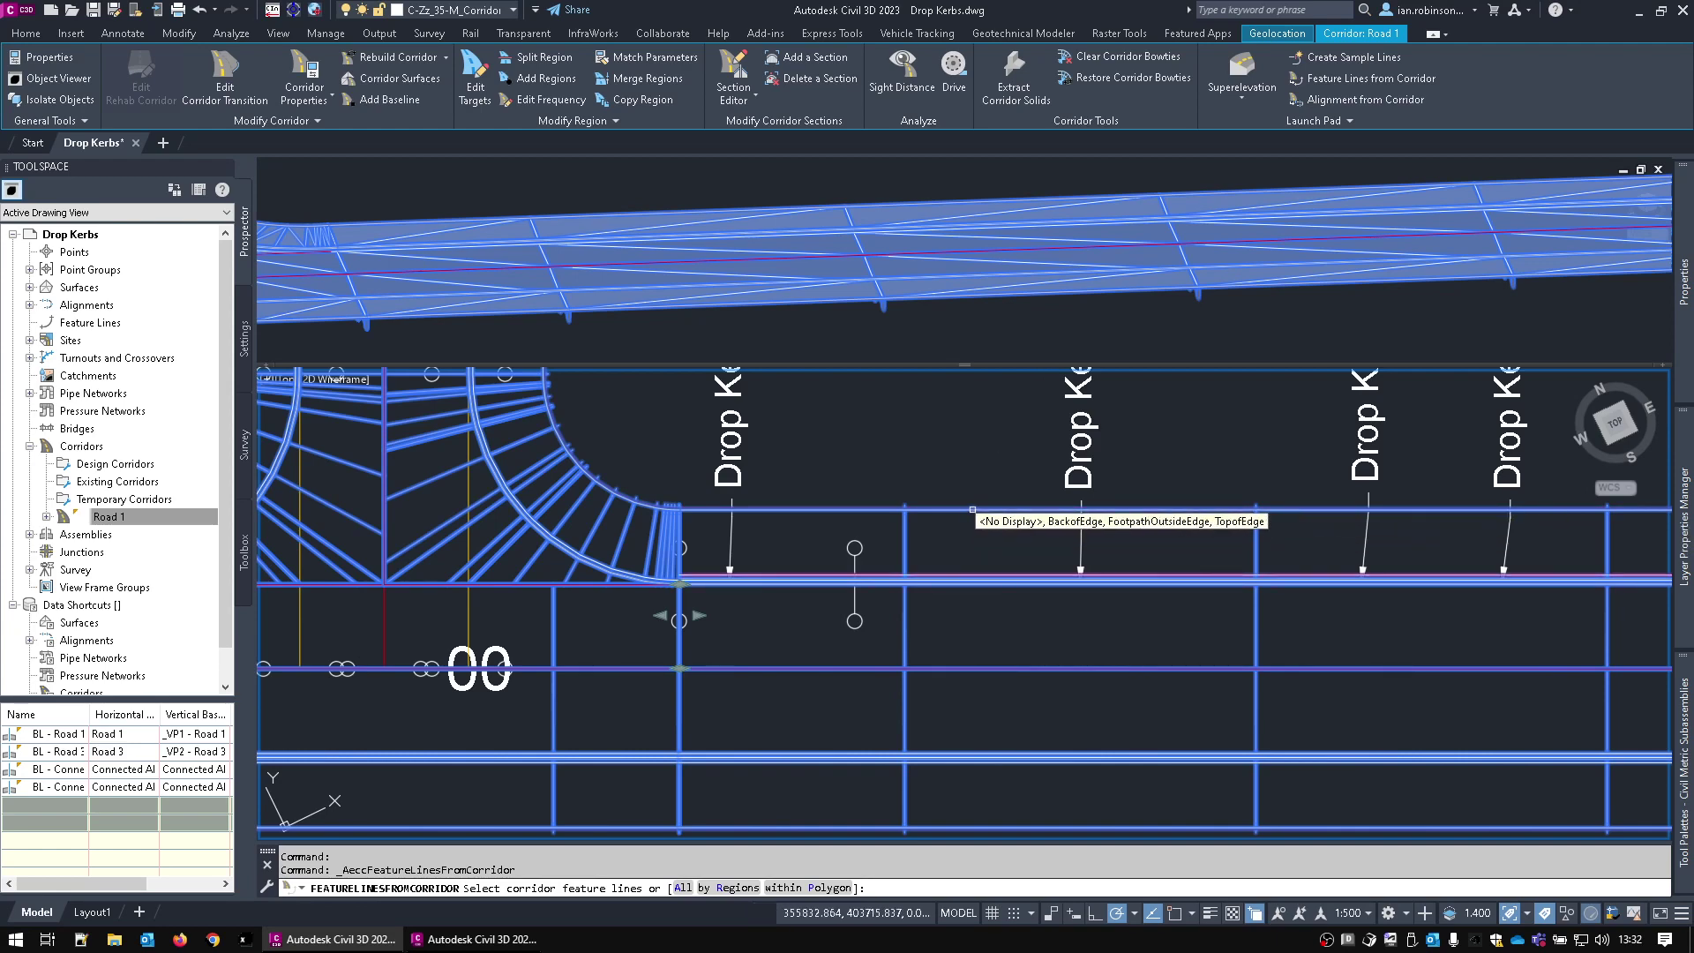
left_click(972, 511)
right_click(936, 566)
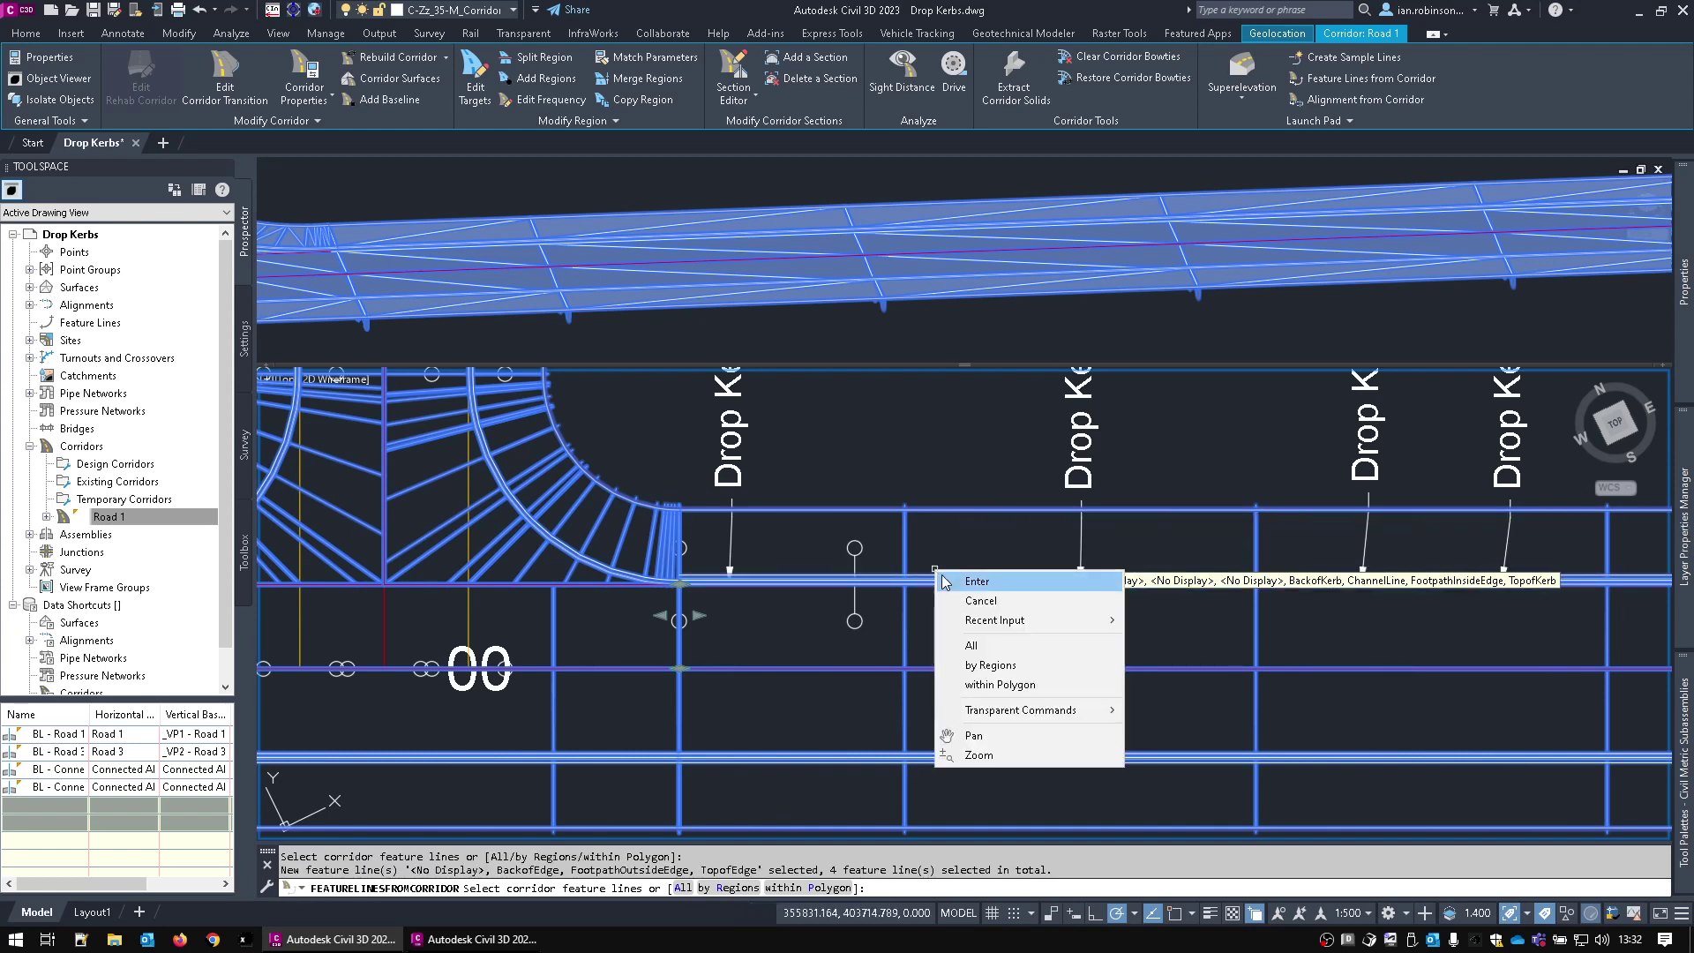
left_click(942, 579)
- Extract only the FootpathOutsideEdge feature line, with the dynamic link to the corridor and smoothing both turned off
left_click(763, 556)
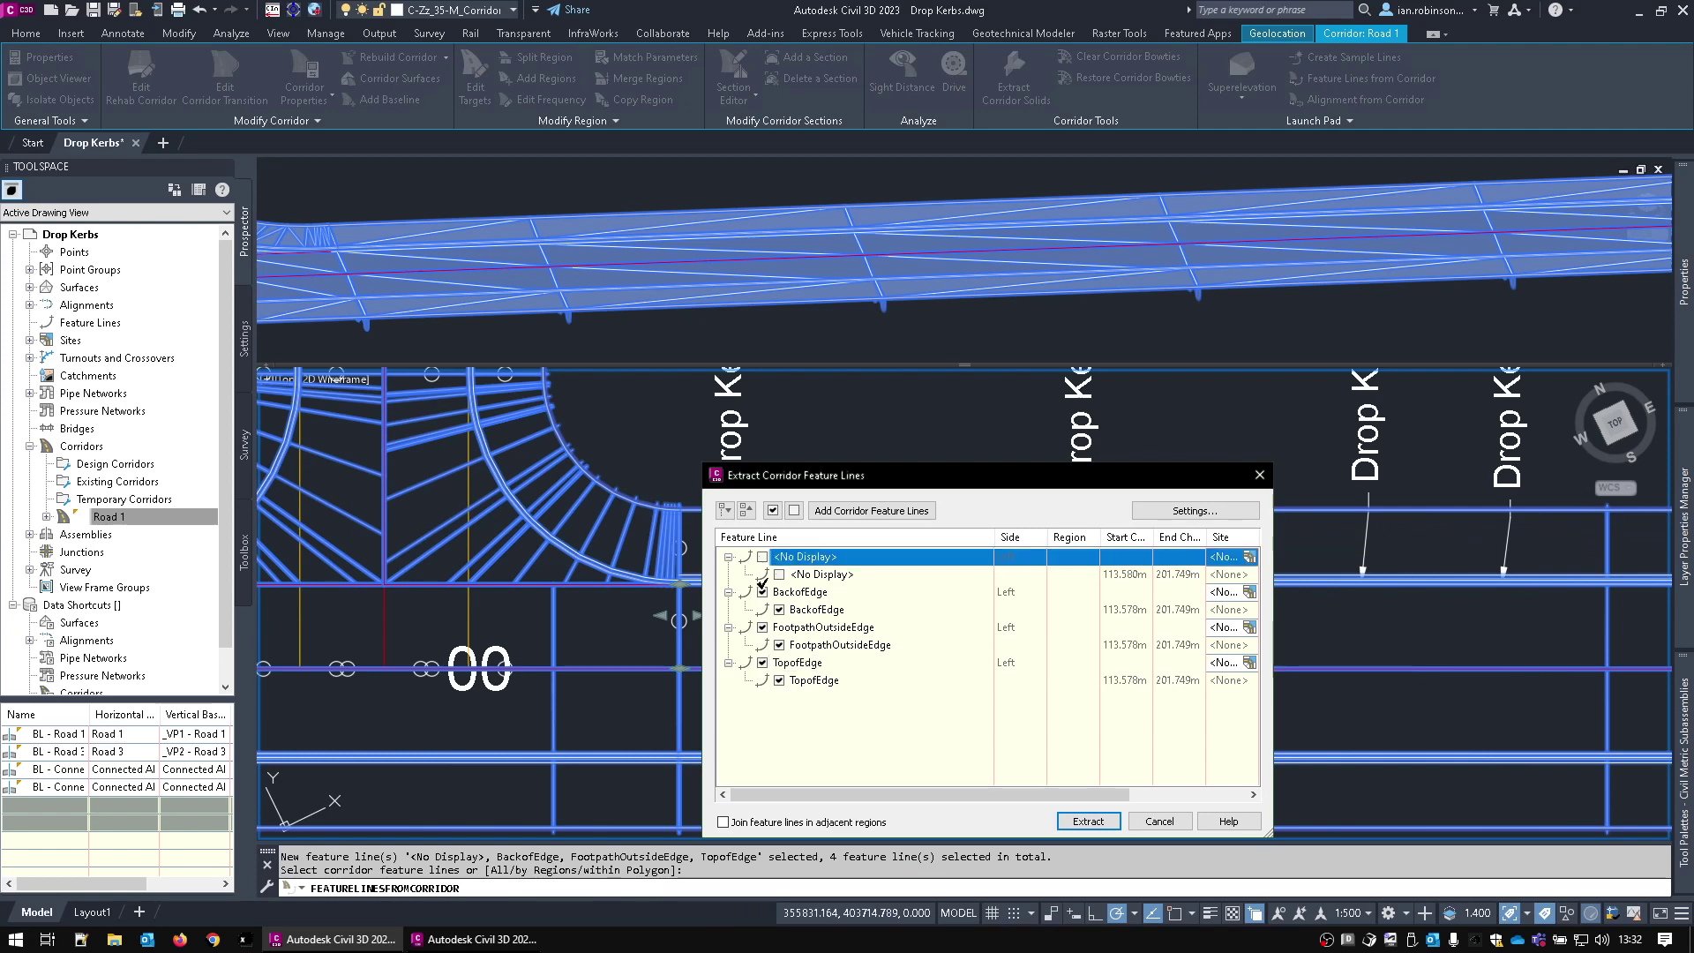
left_click(762, 592)
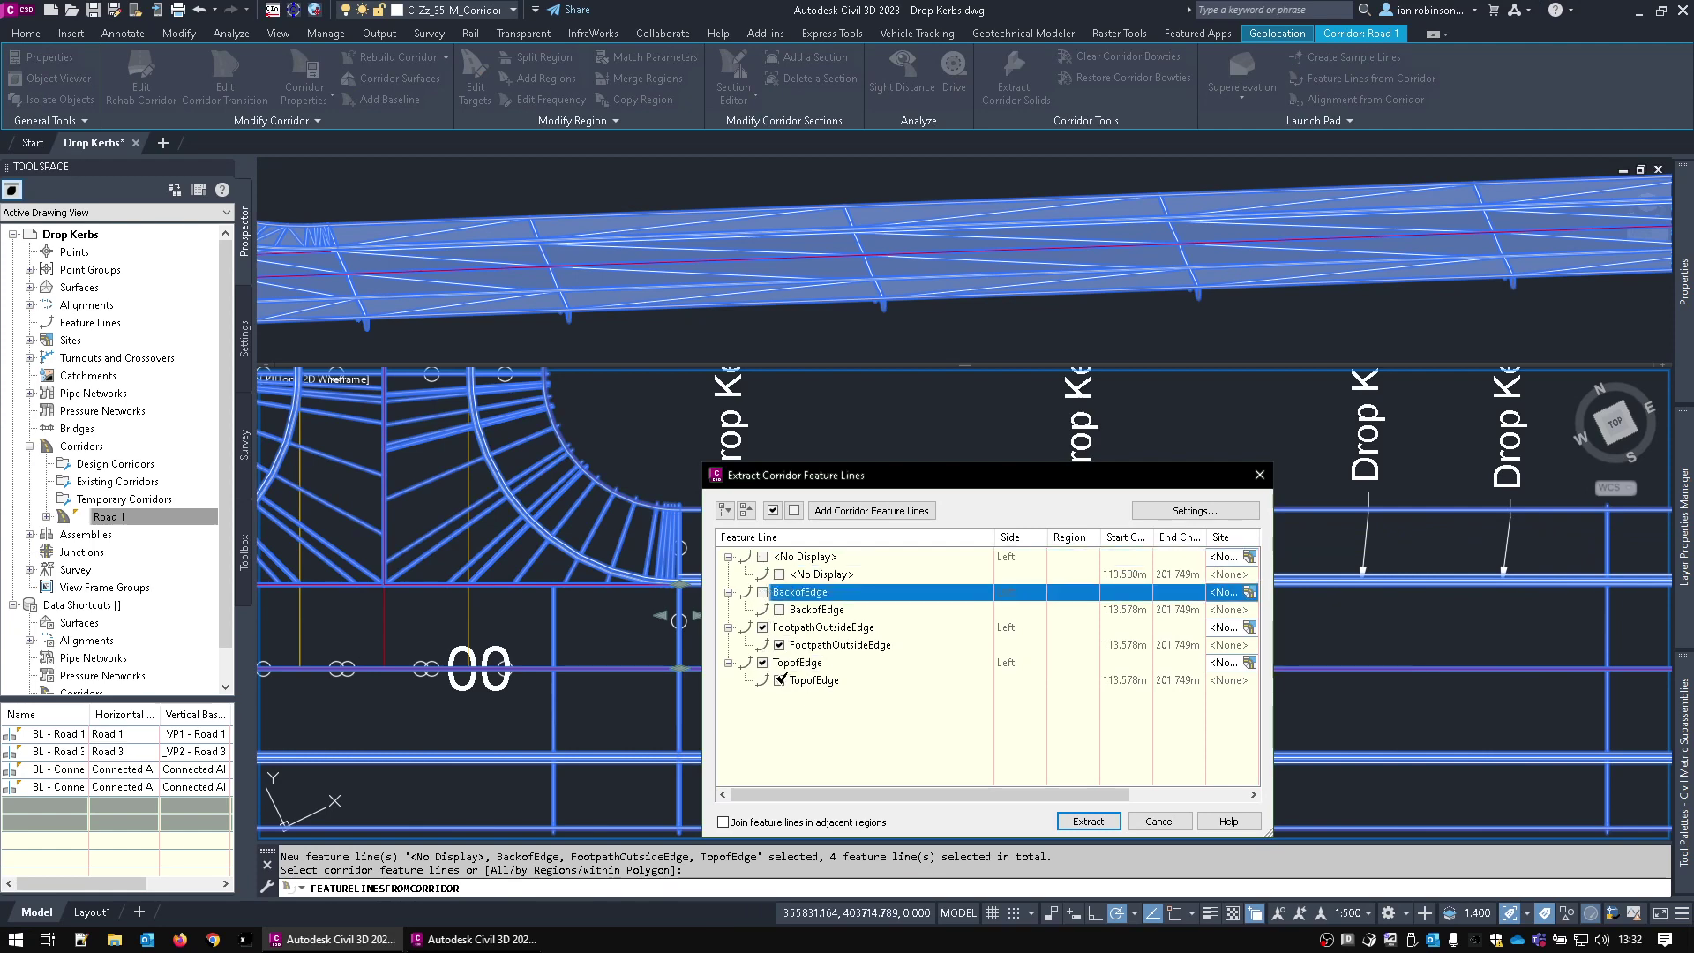
left_click(775, 668)
left_click(1183, 512)
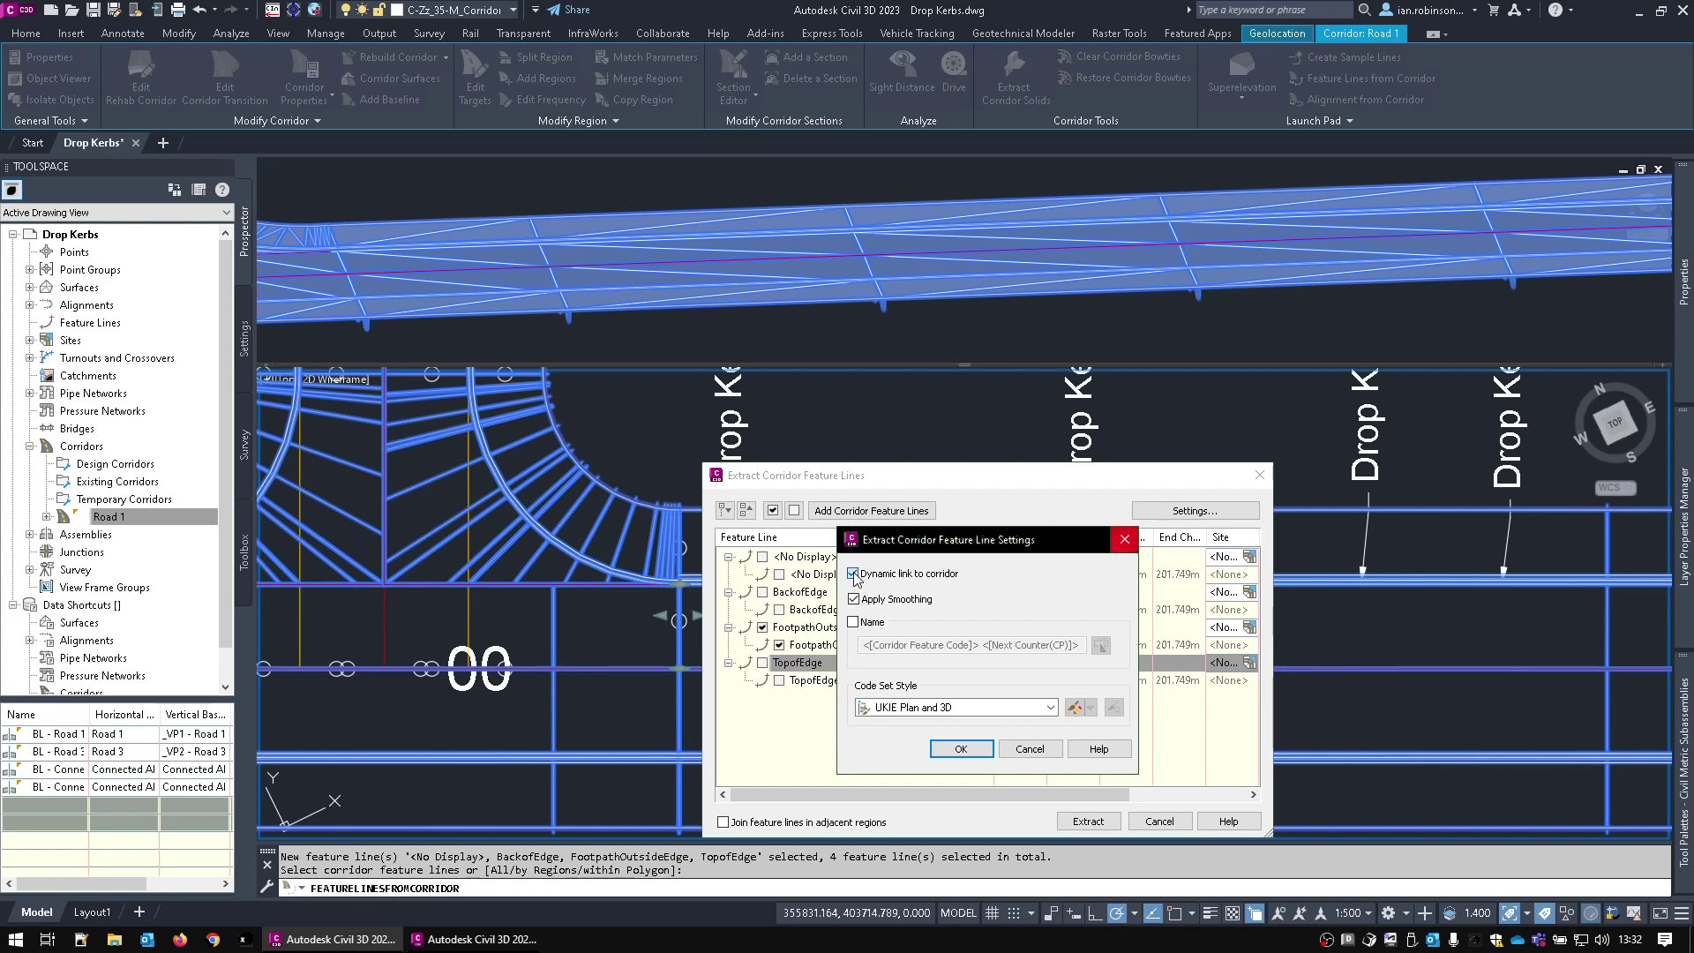
left_click(853, 599)
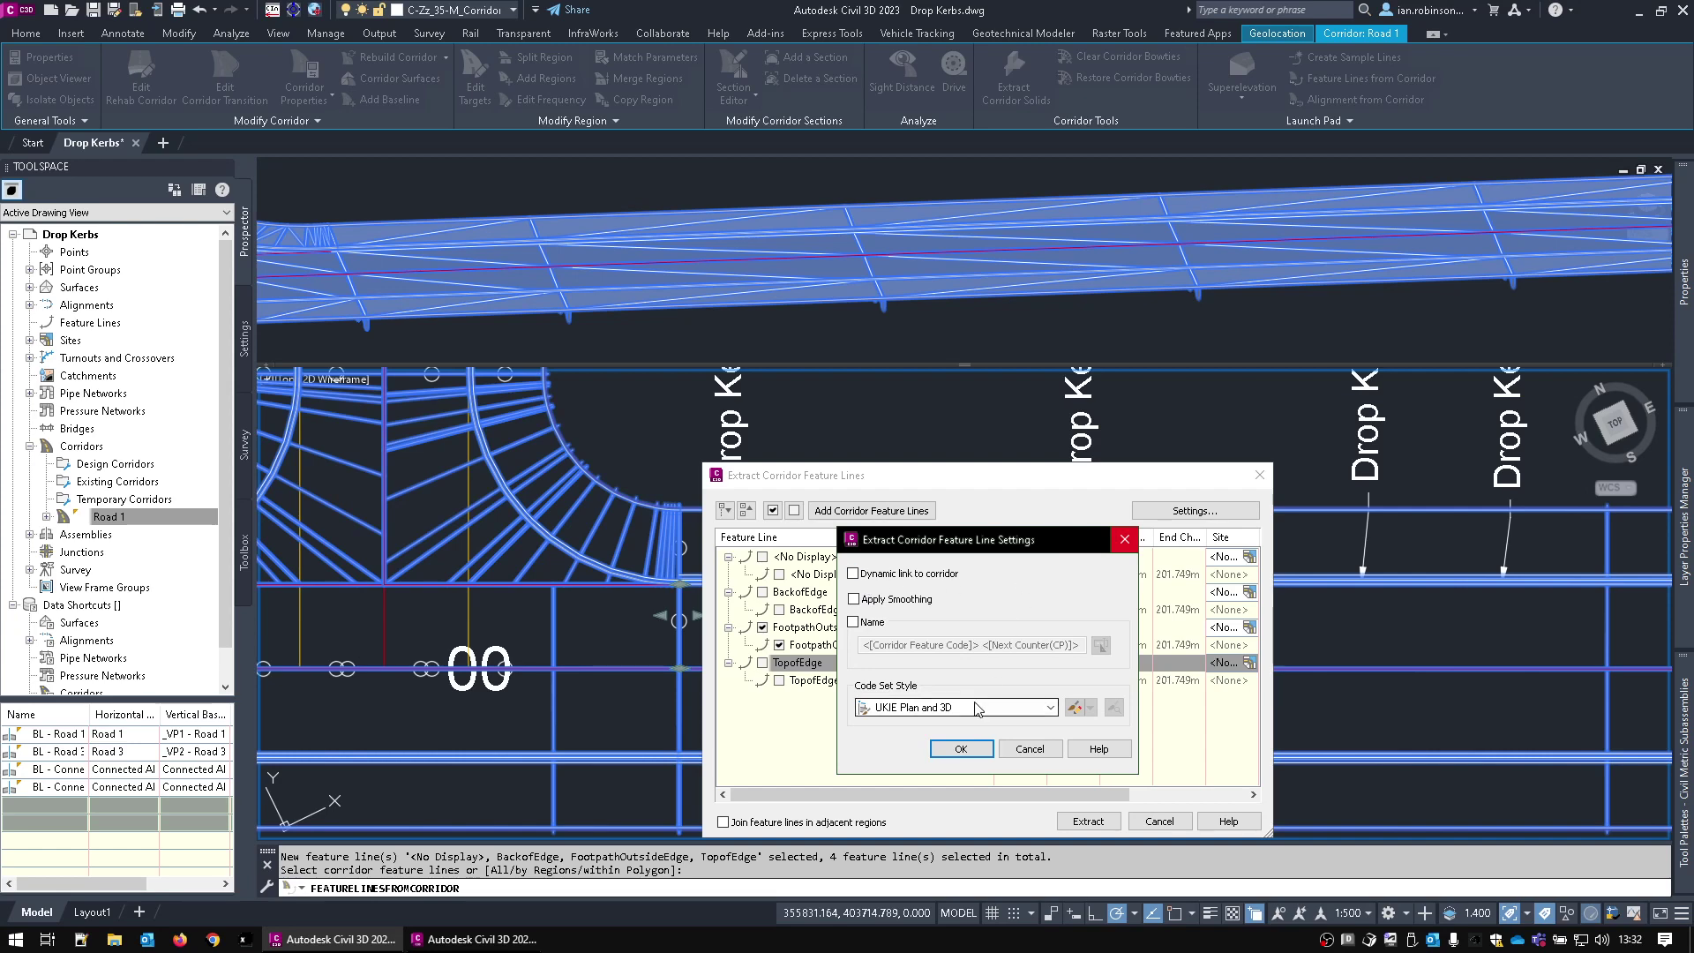
left_click(959, 749)
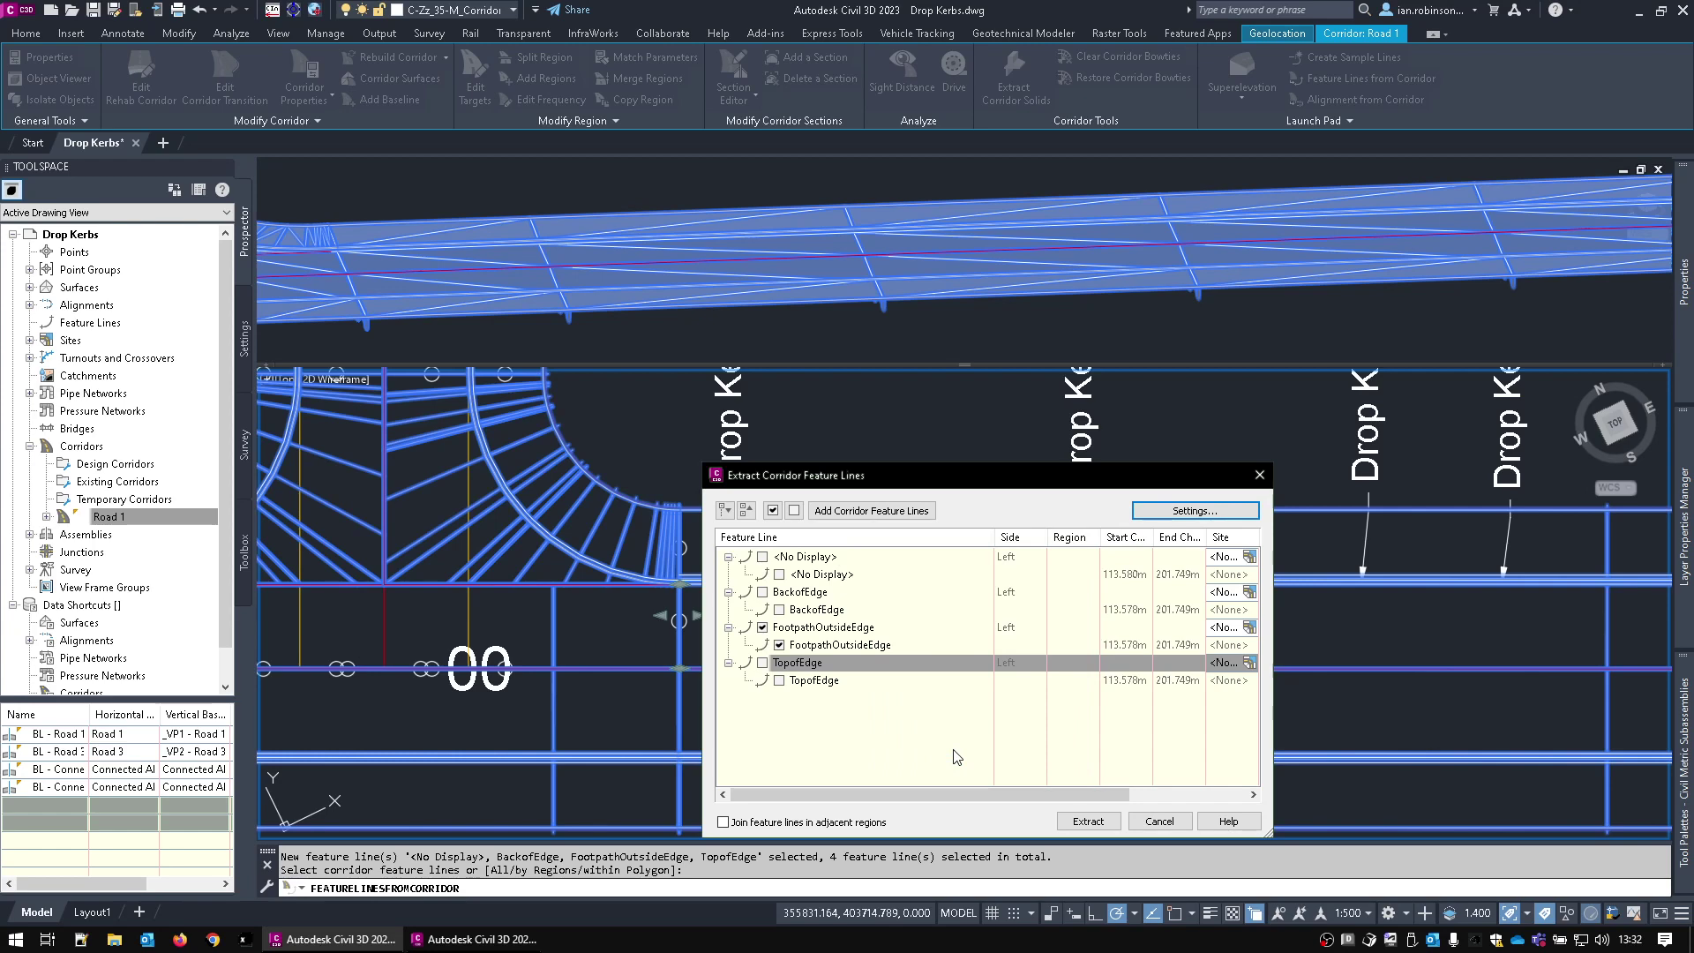
left_click(1106, 826)
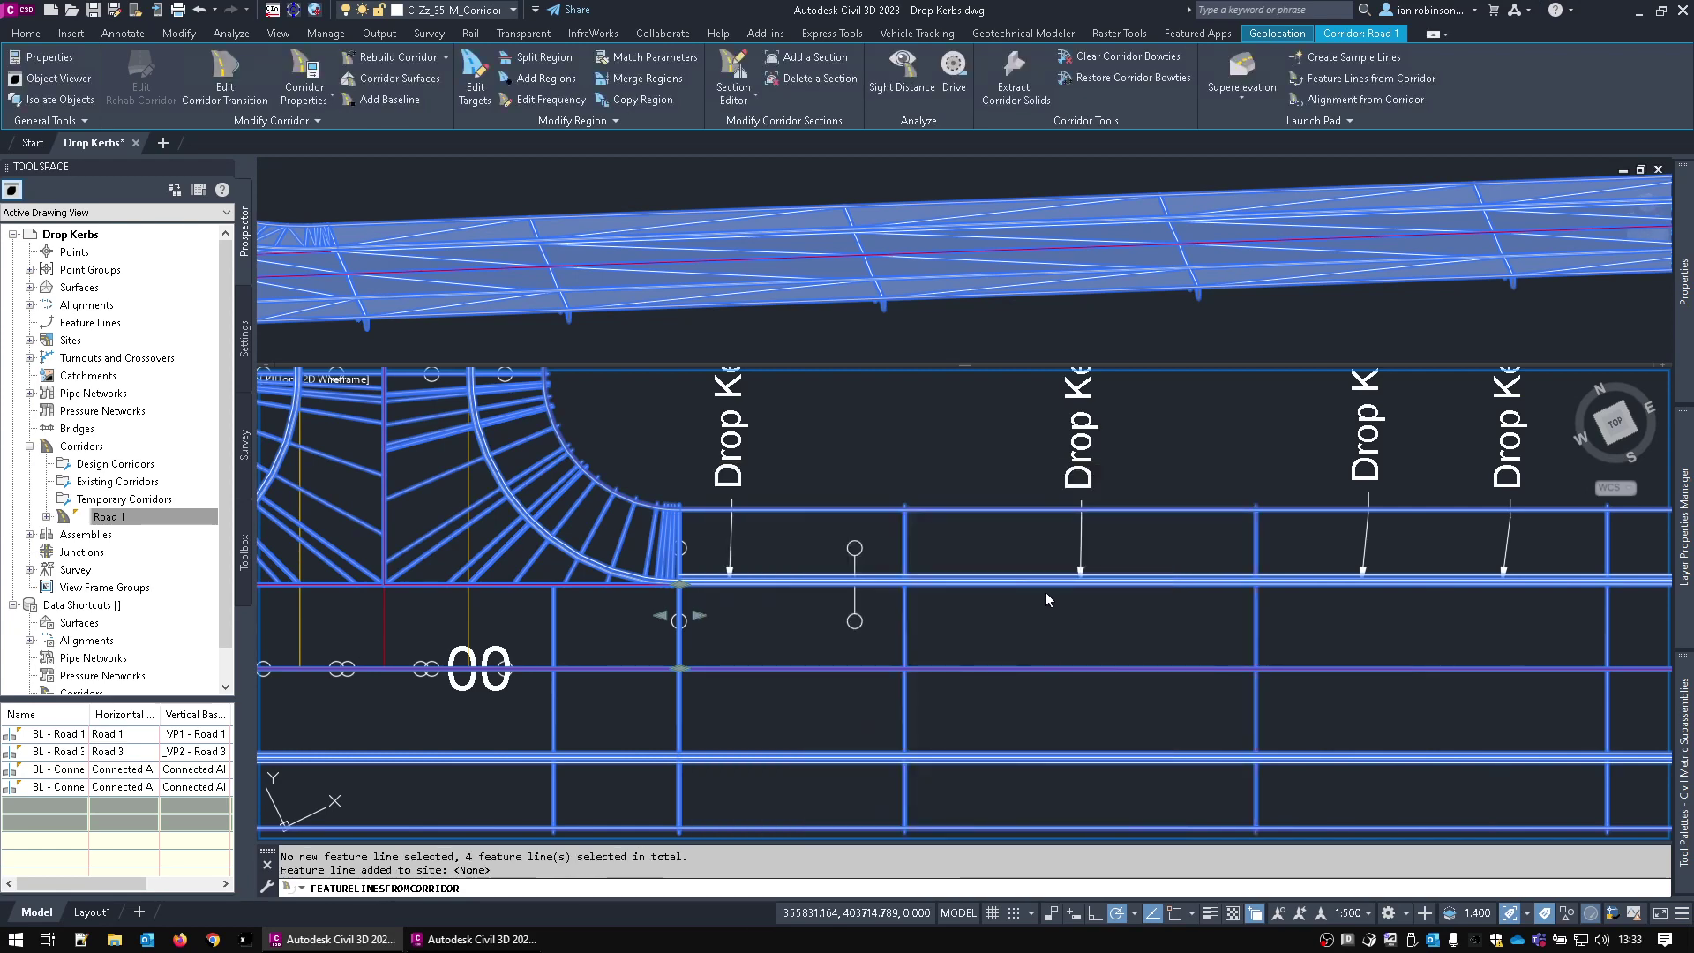
- In the Full Carriageway - 2 region, name the unnamed feature line with the default template and set Featureline 1 as the left footpath's elevation target
left_click(304, 75)
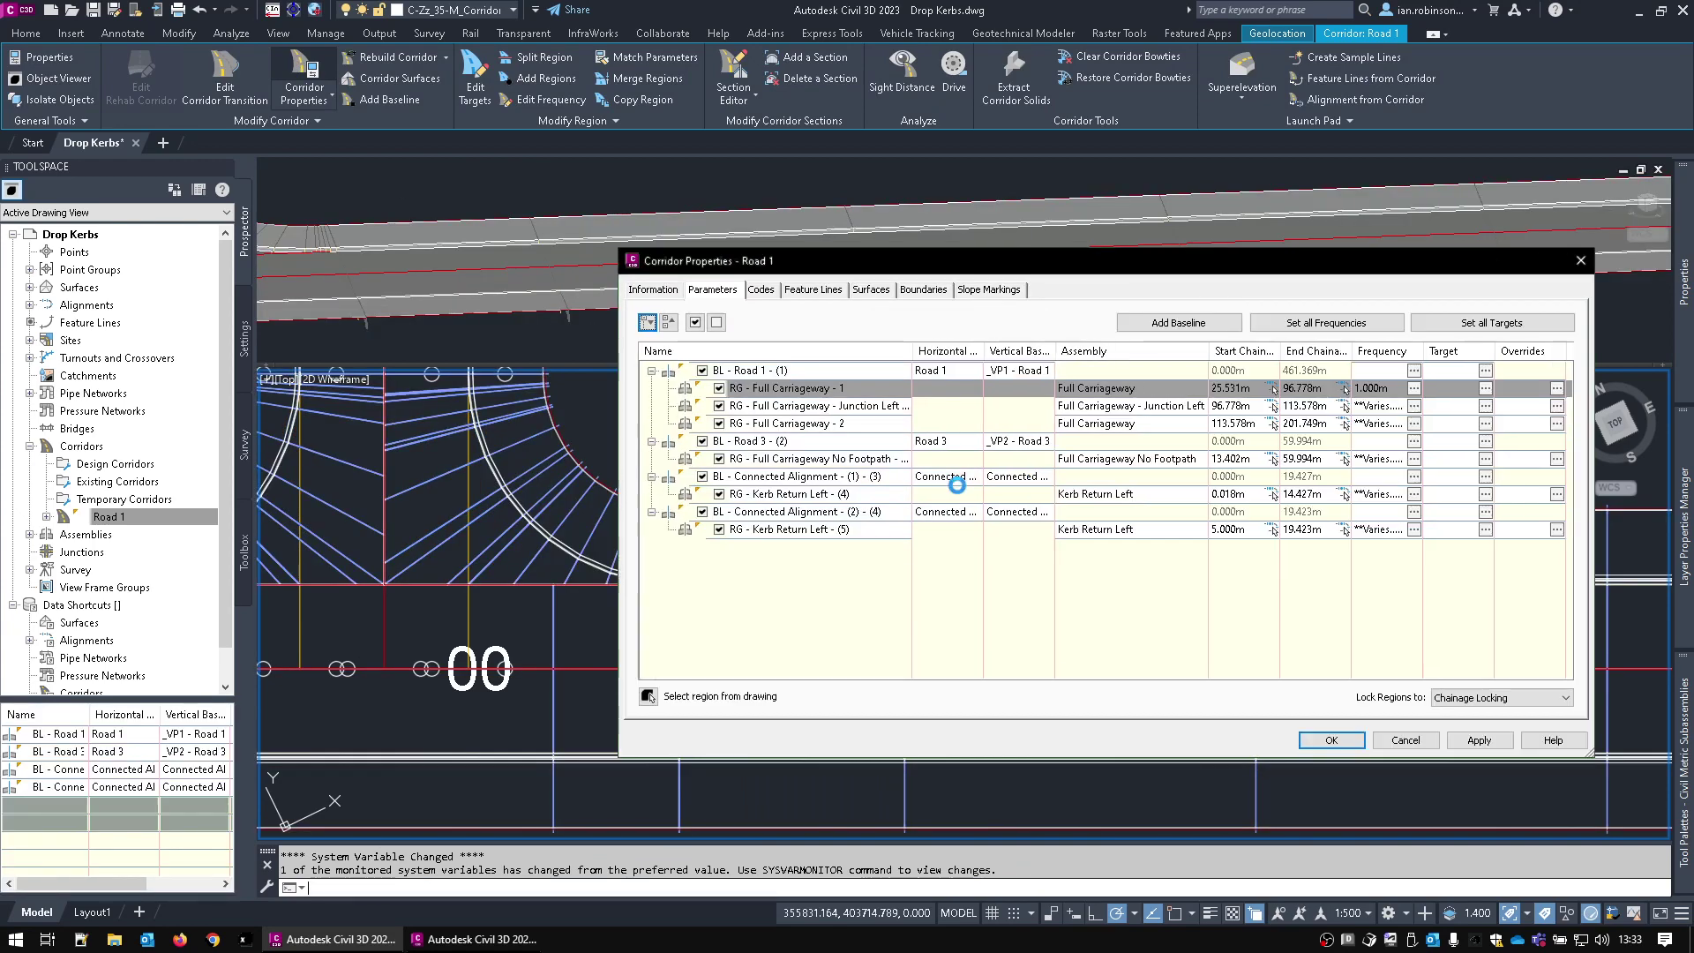
left_click(808, 423)
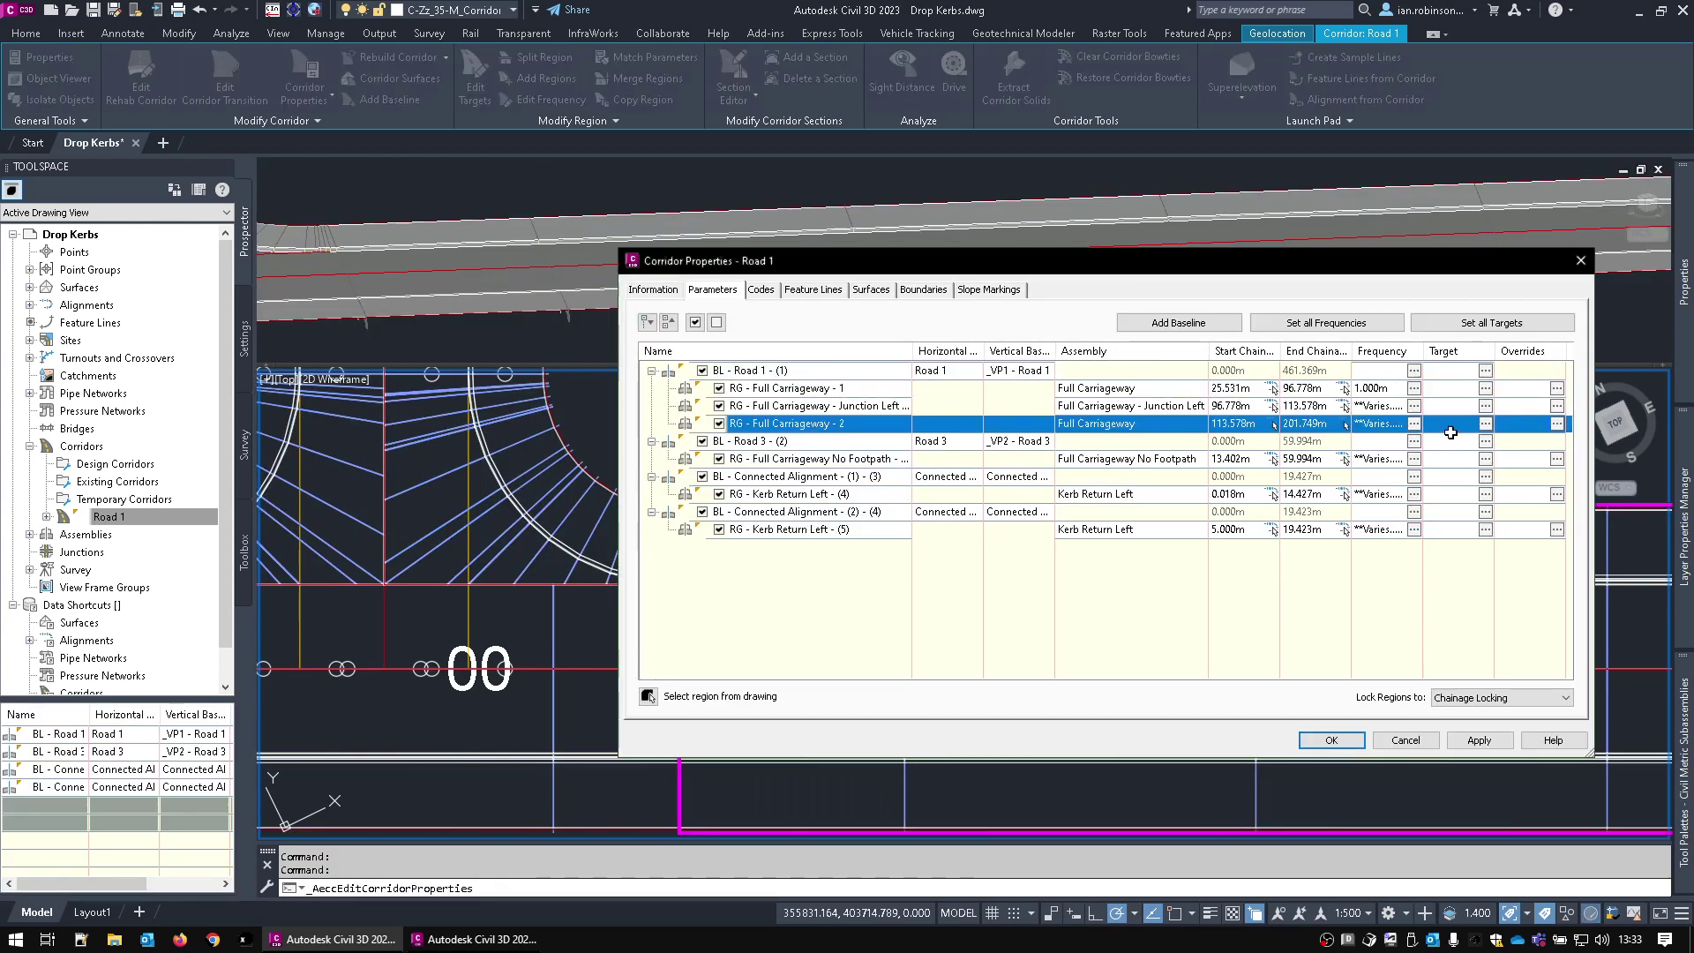
left_click(1486, 426)
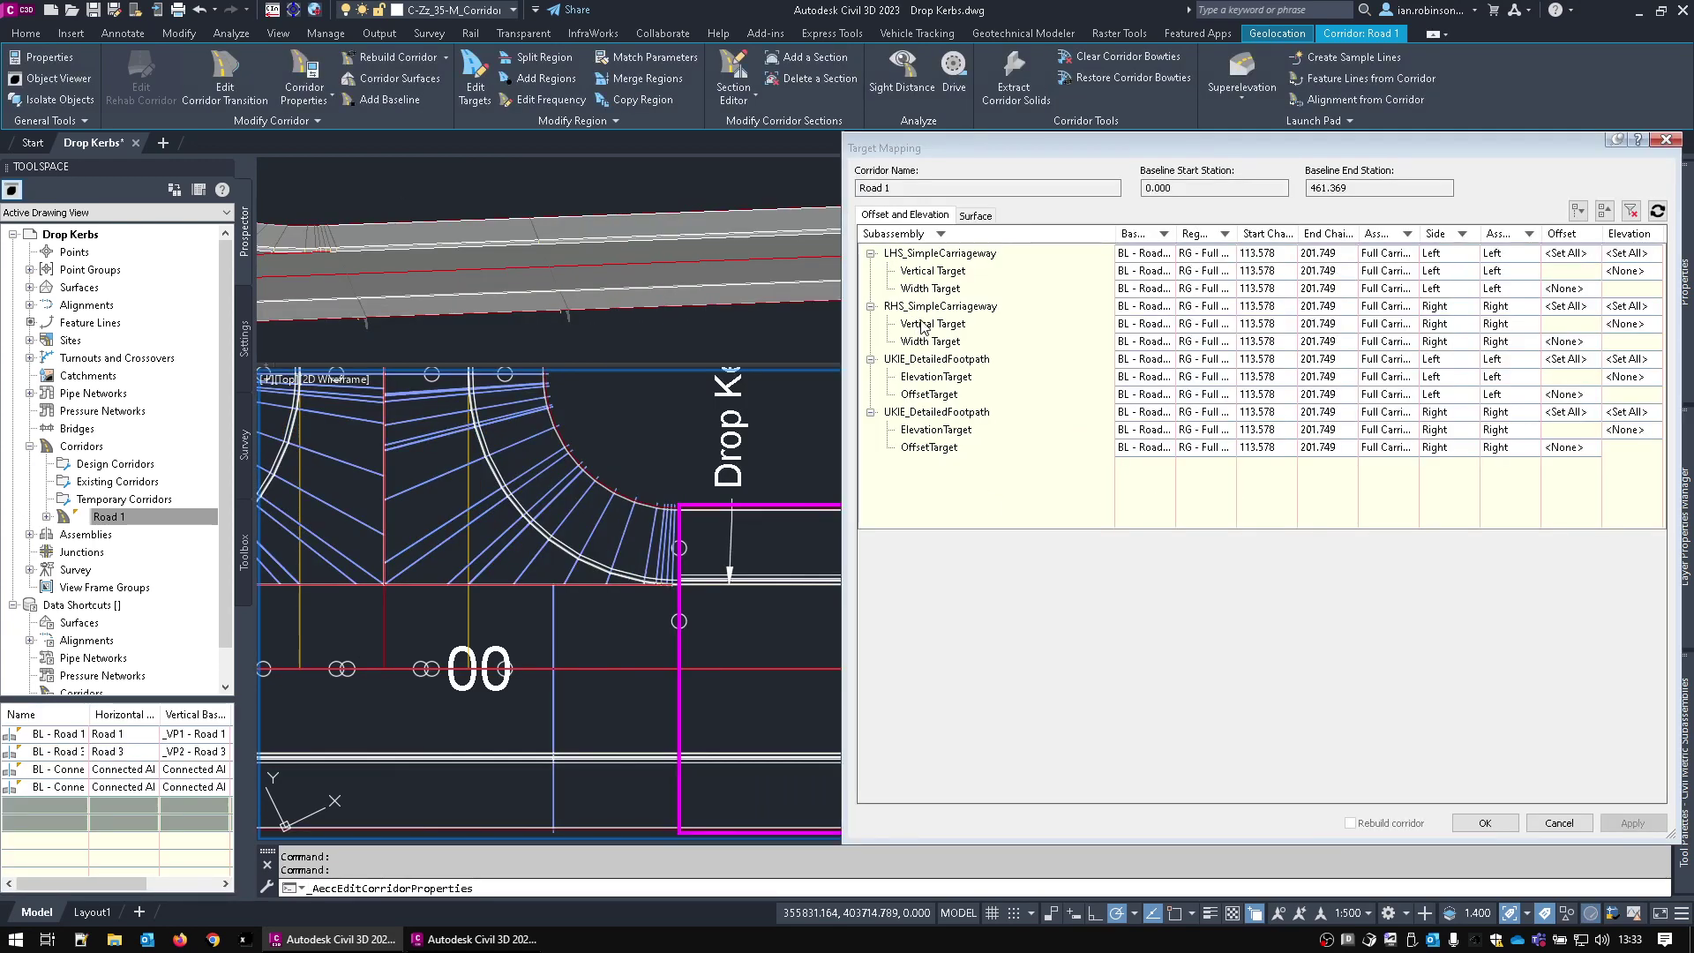
left_click(946, 375)
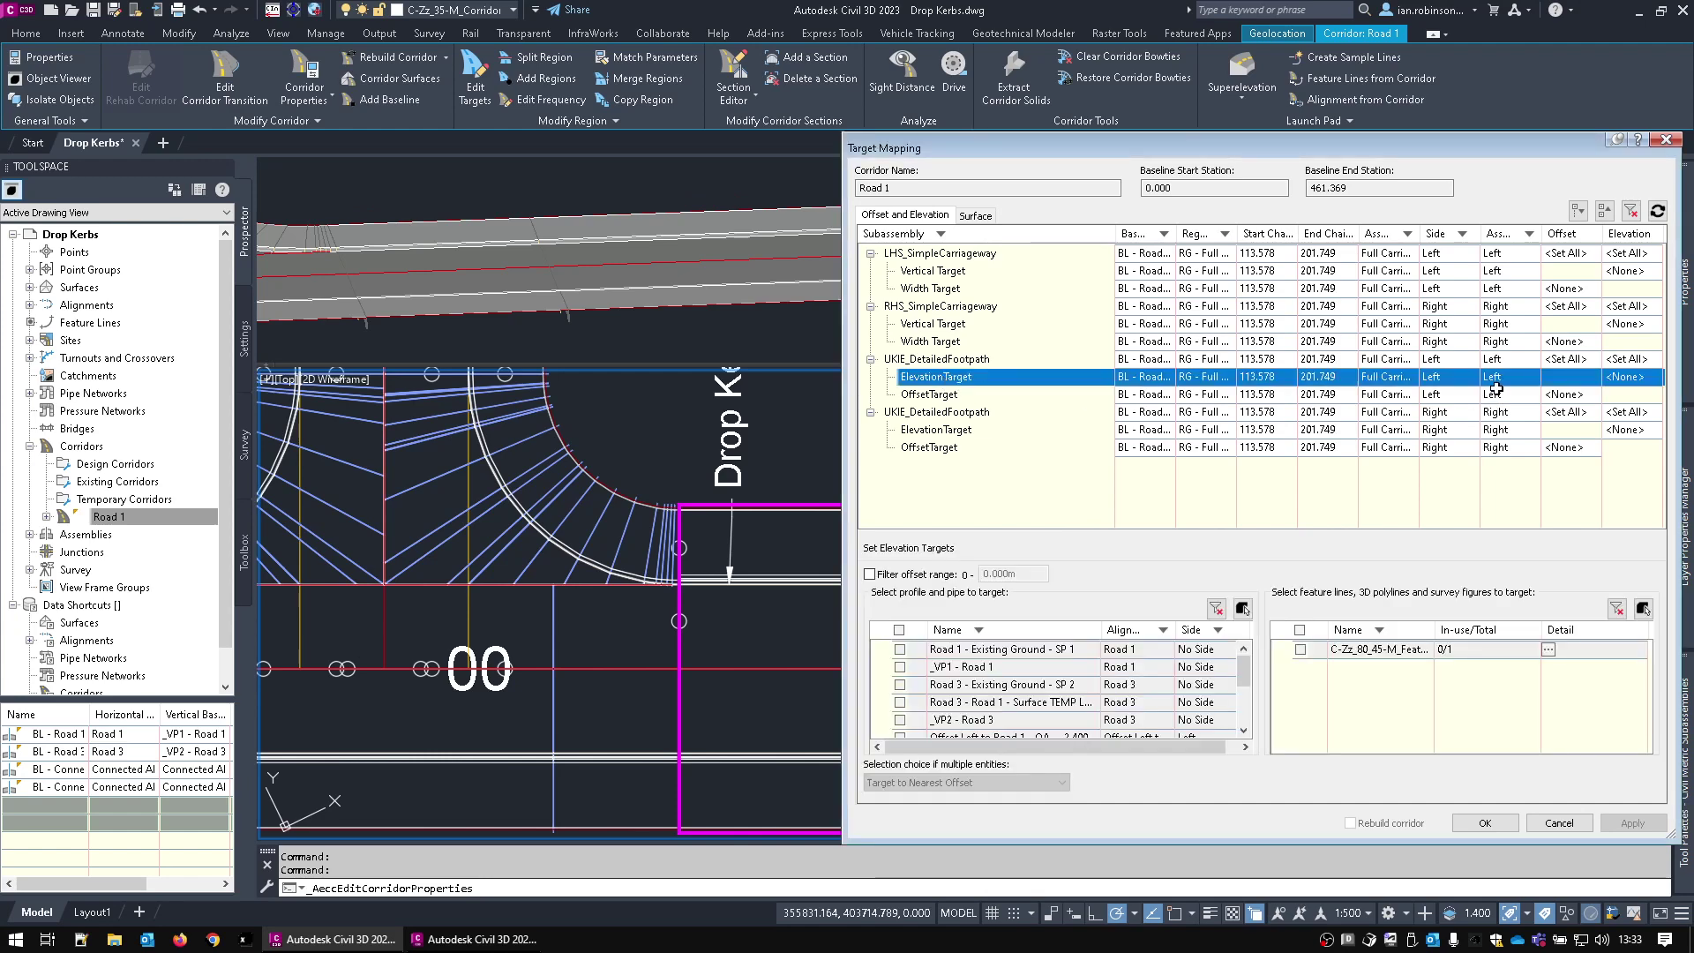
left_click(1549, 650)
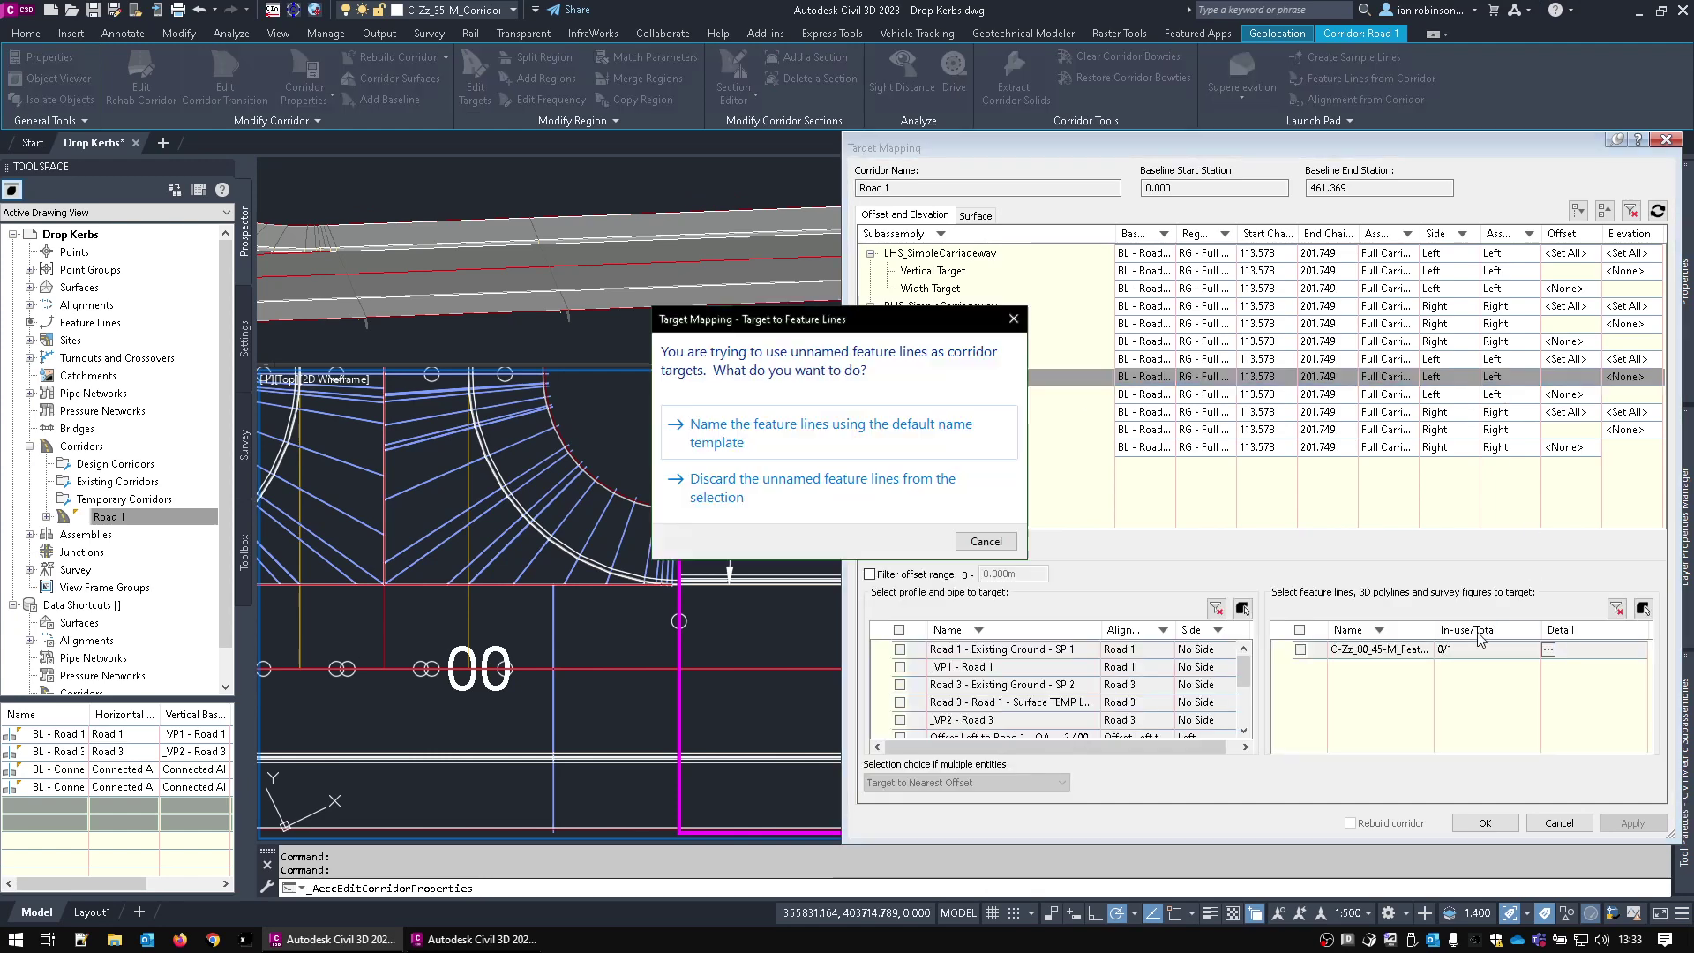
left_click(820, 434)
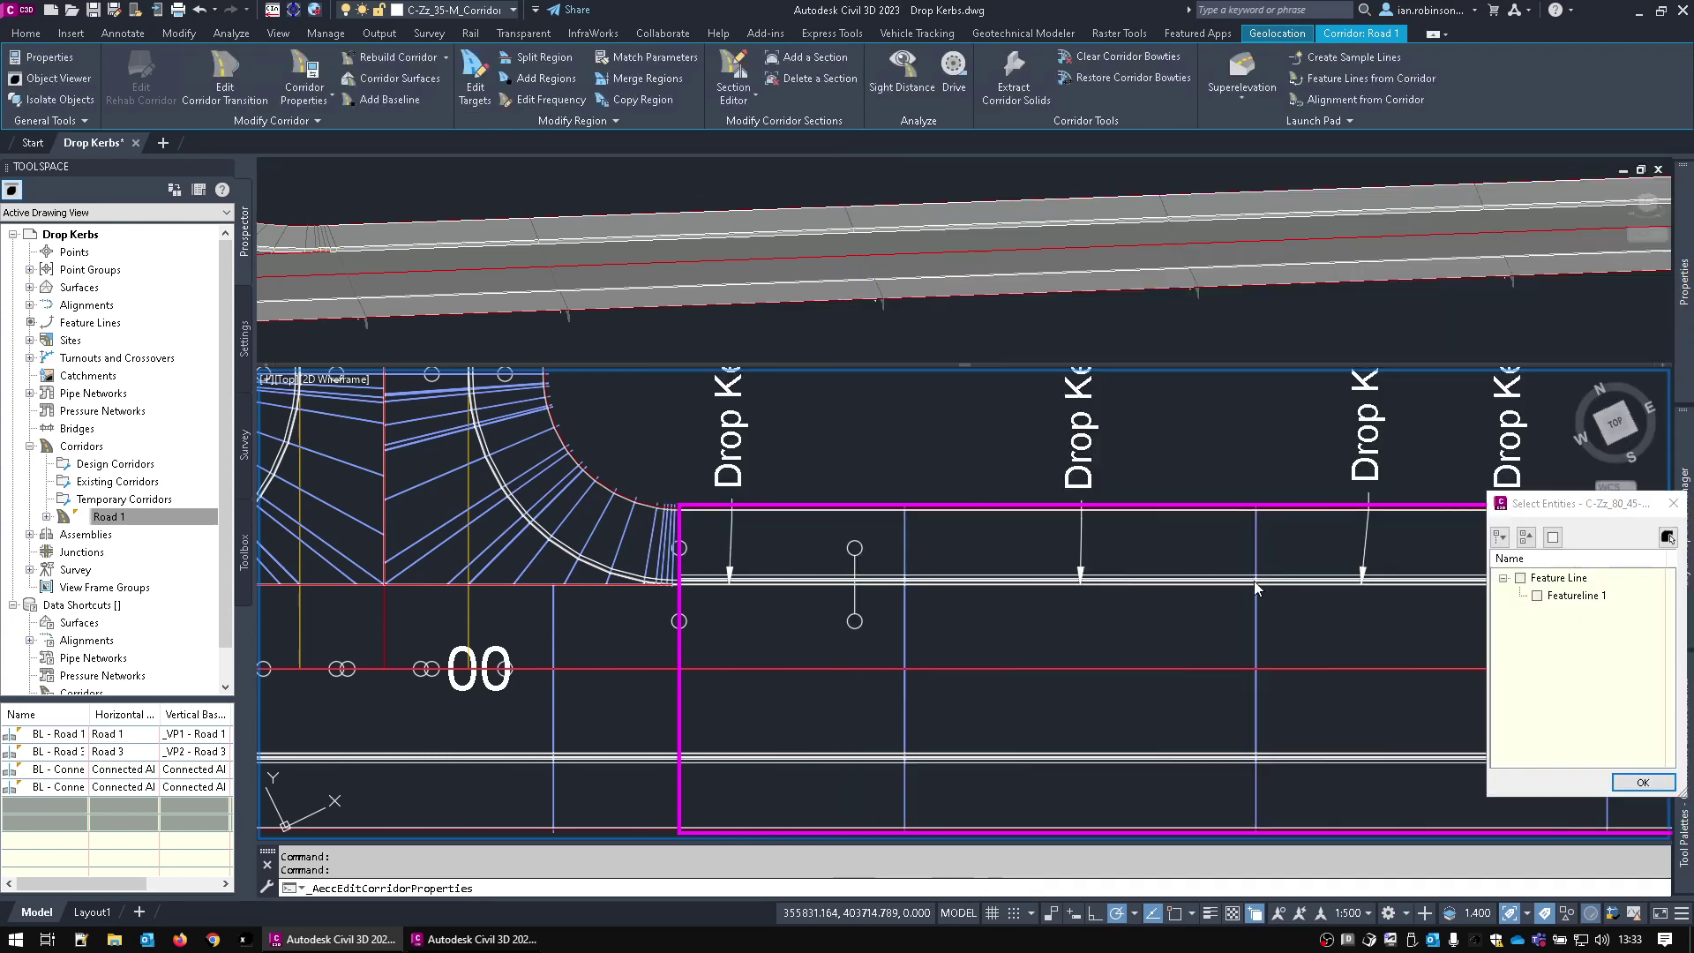
left_click(1535, 597)
left_click(1643, 782)
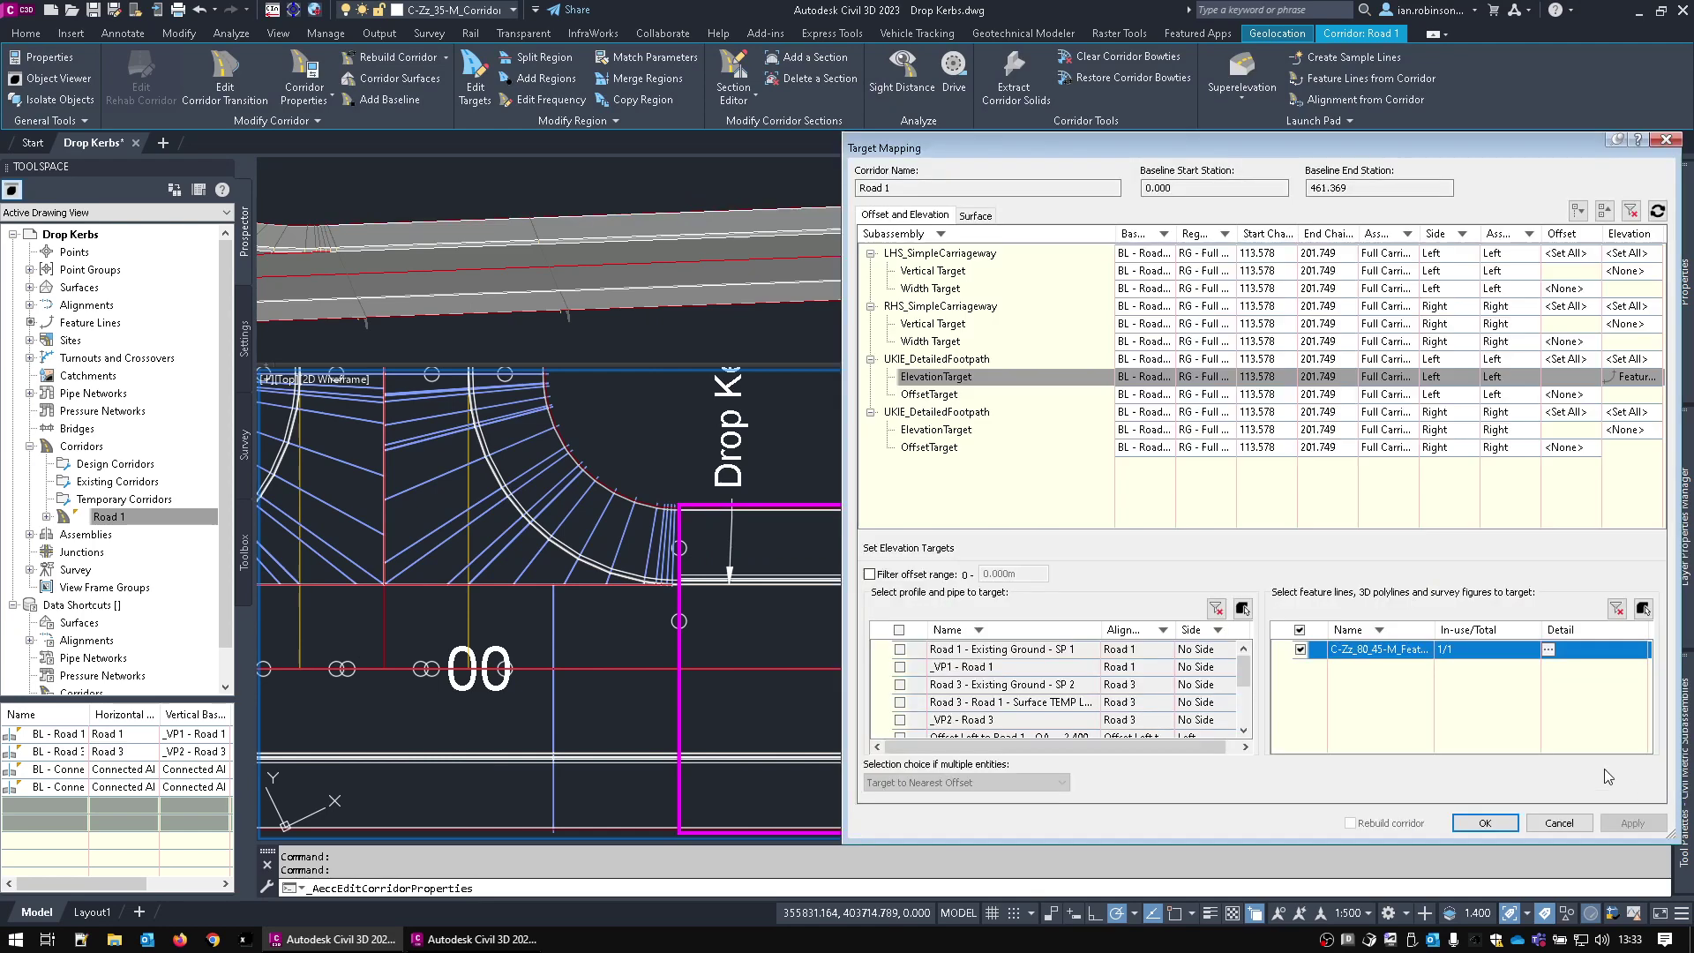
- Set Featureline 1 as the left footpath's offset target and accept the corridor properties without rebuilding the corridor
left_click(942, 393)
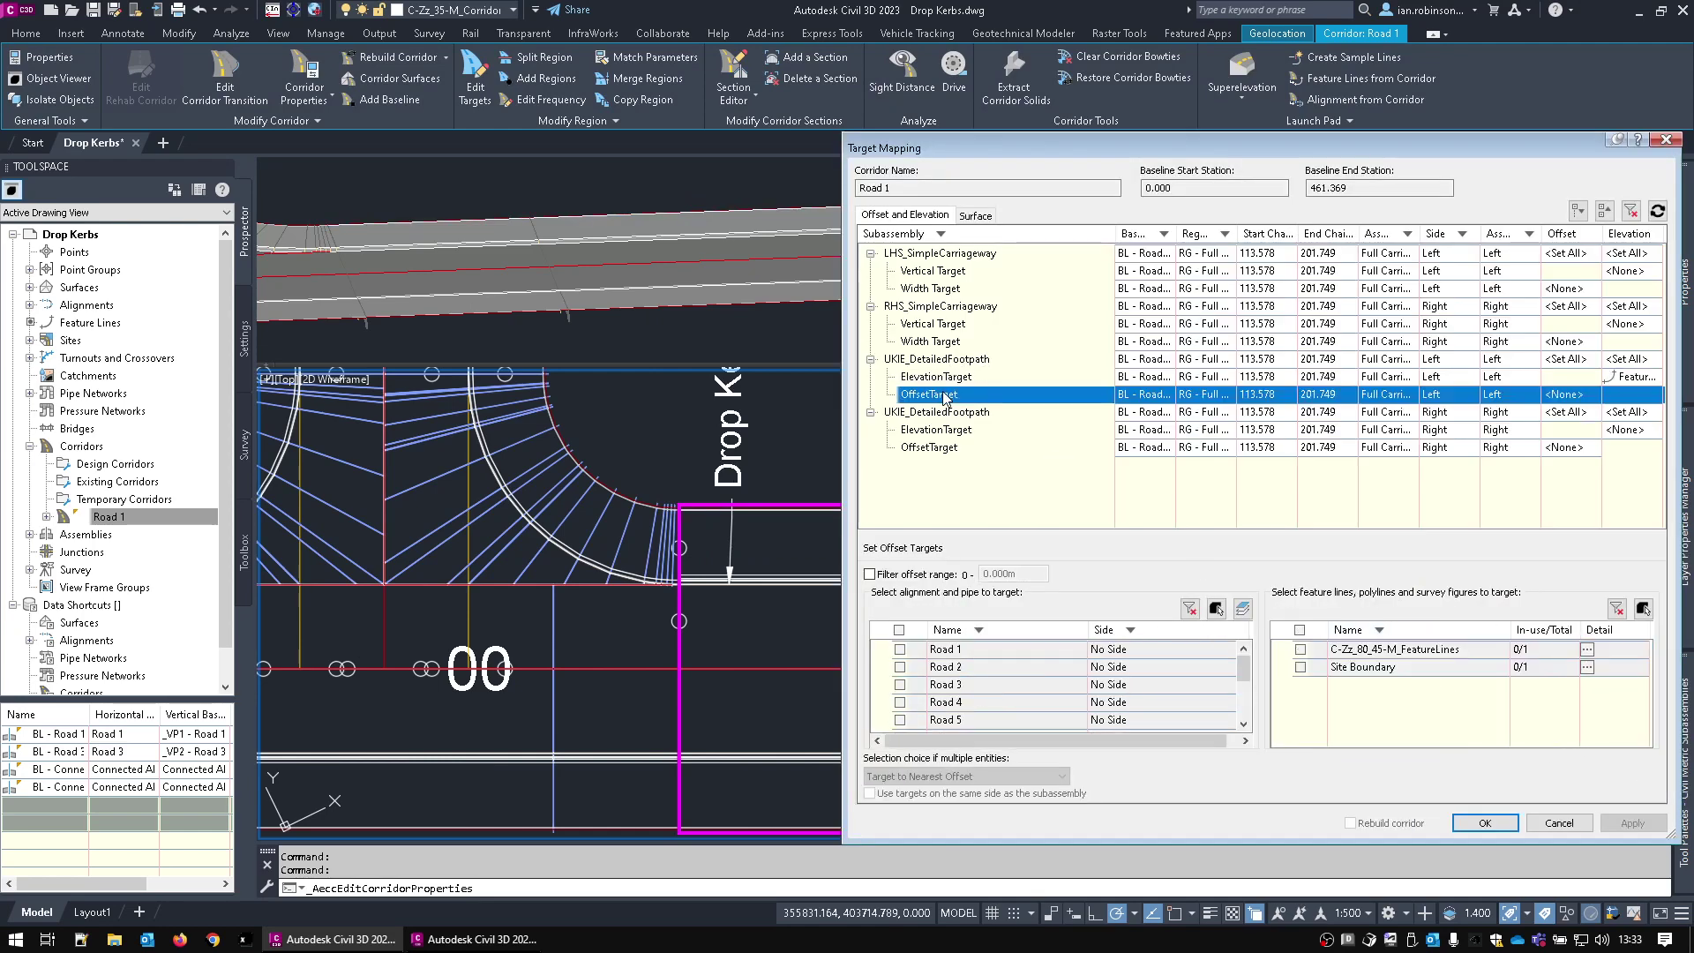
left_click(1575, 657)
left_click(1537, 596)
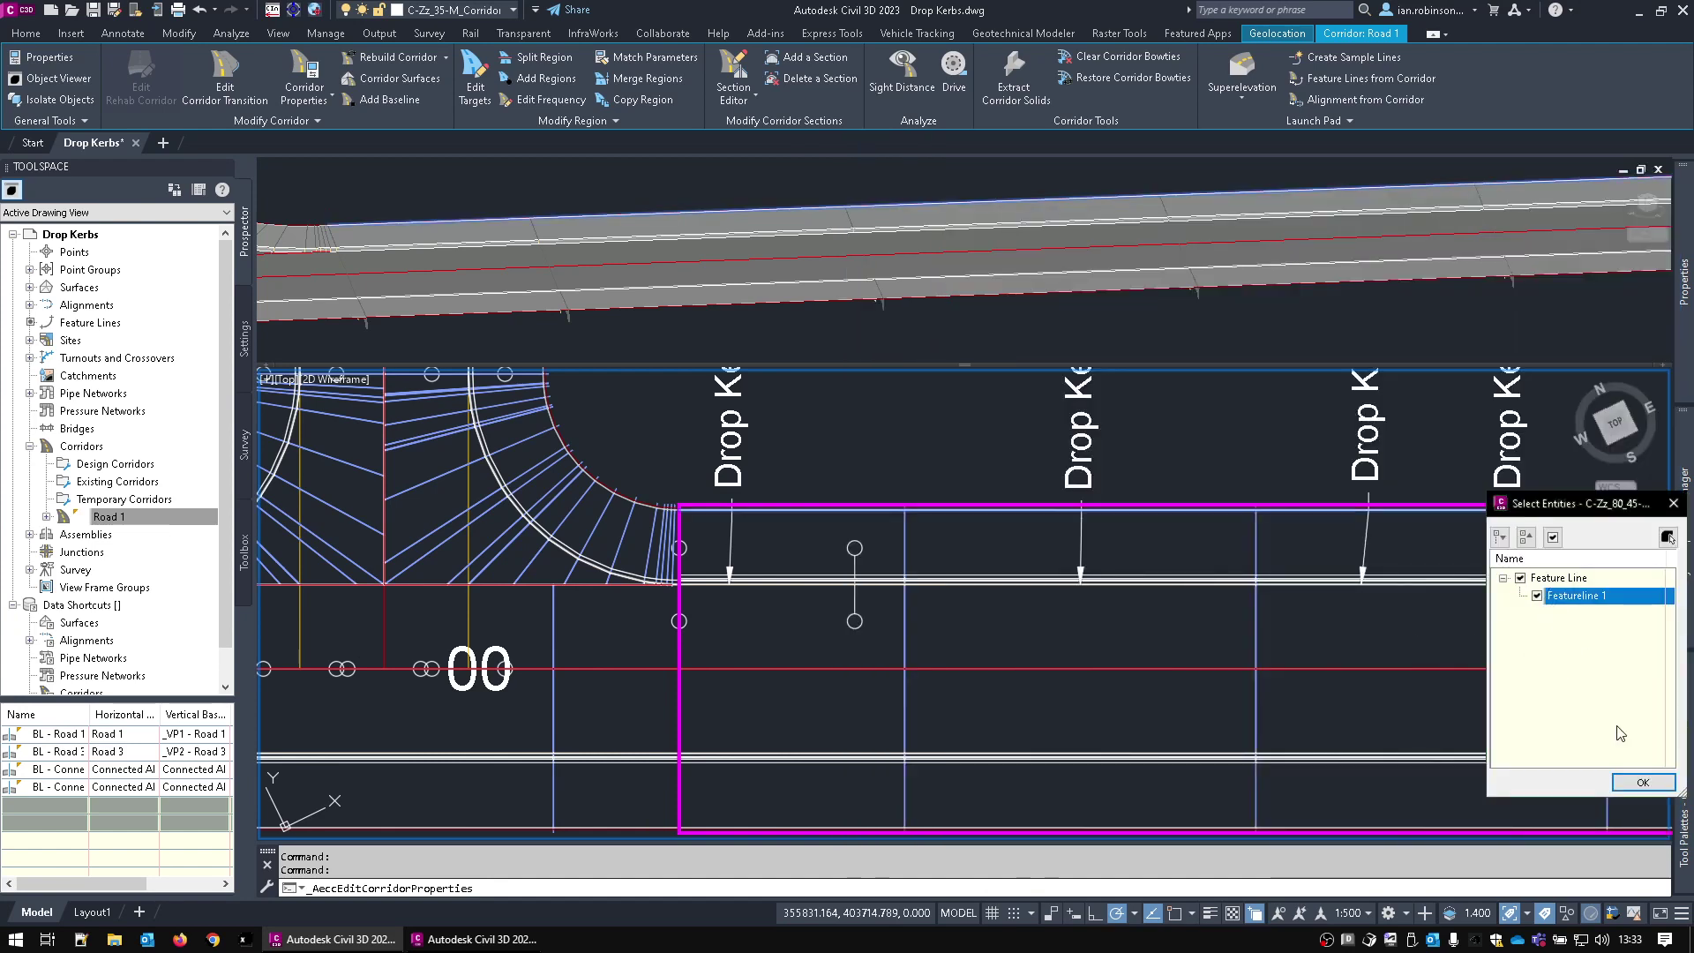
left_click(1641, 783)
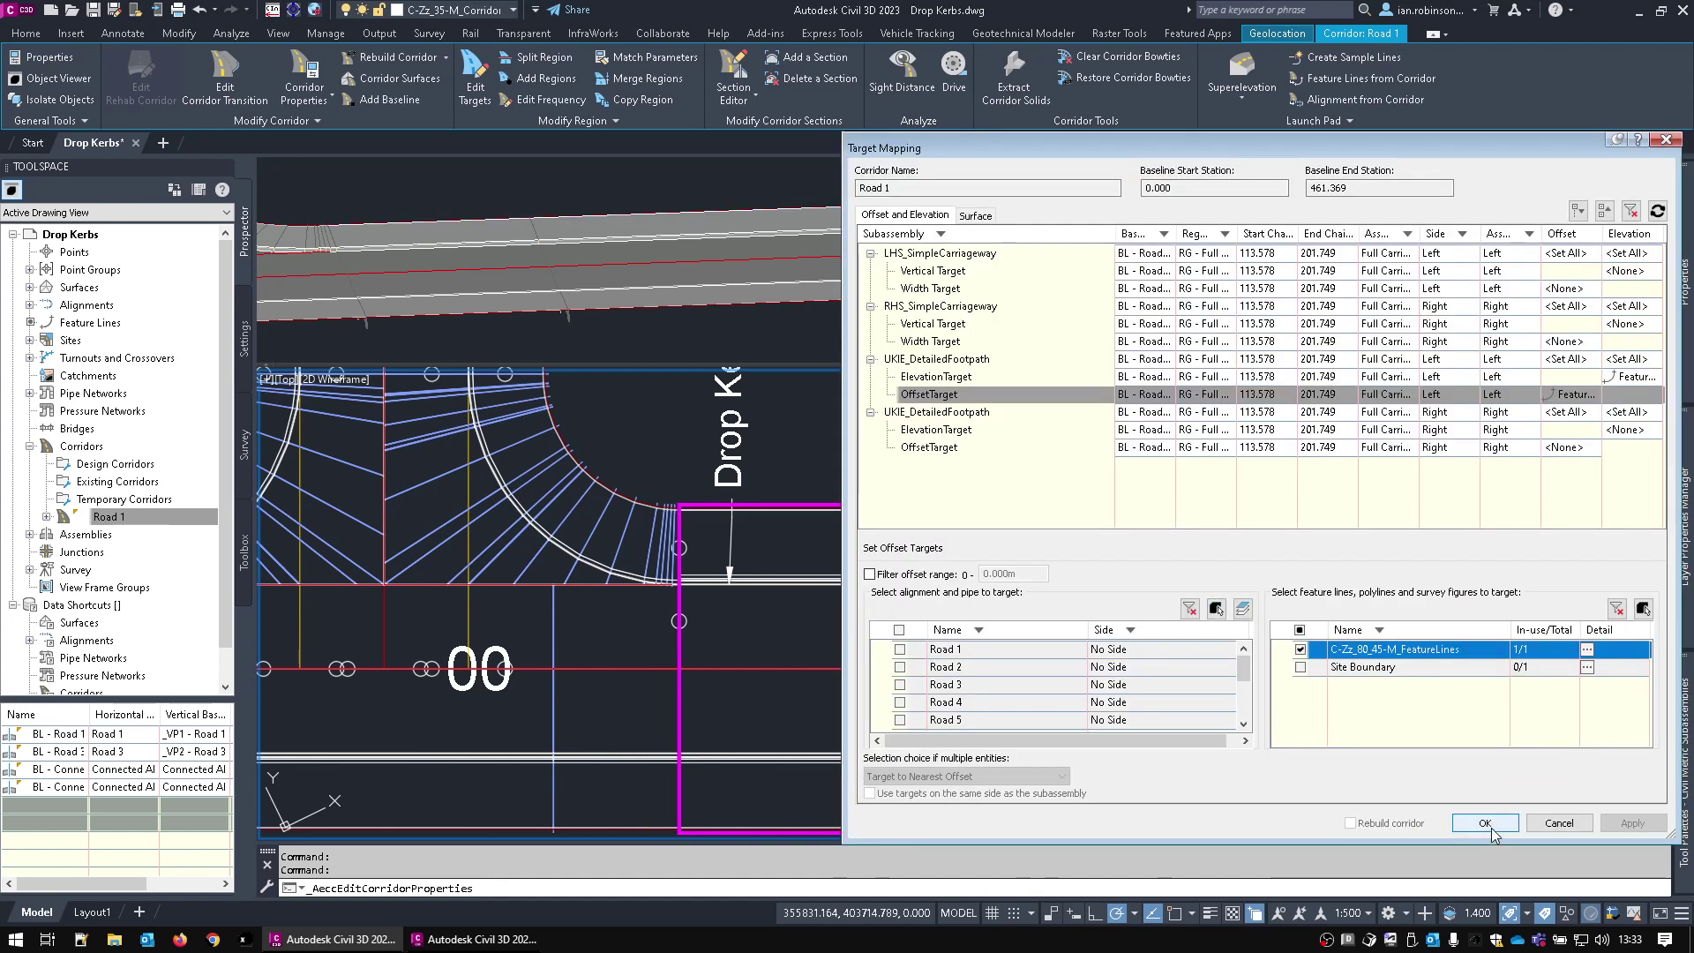
left_click(1485, 824)
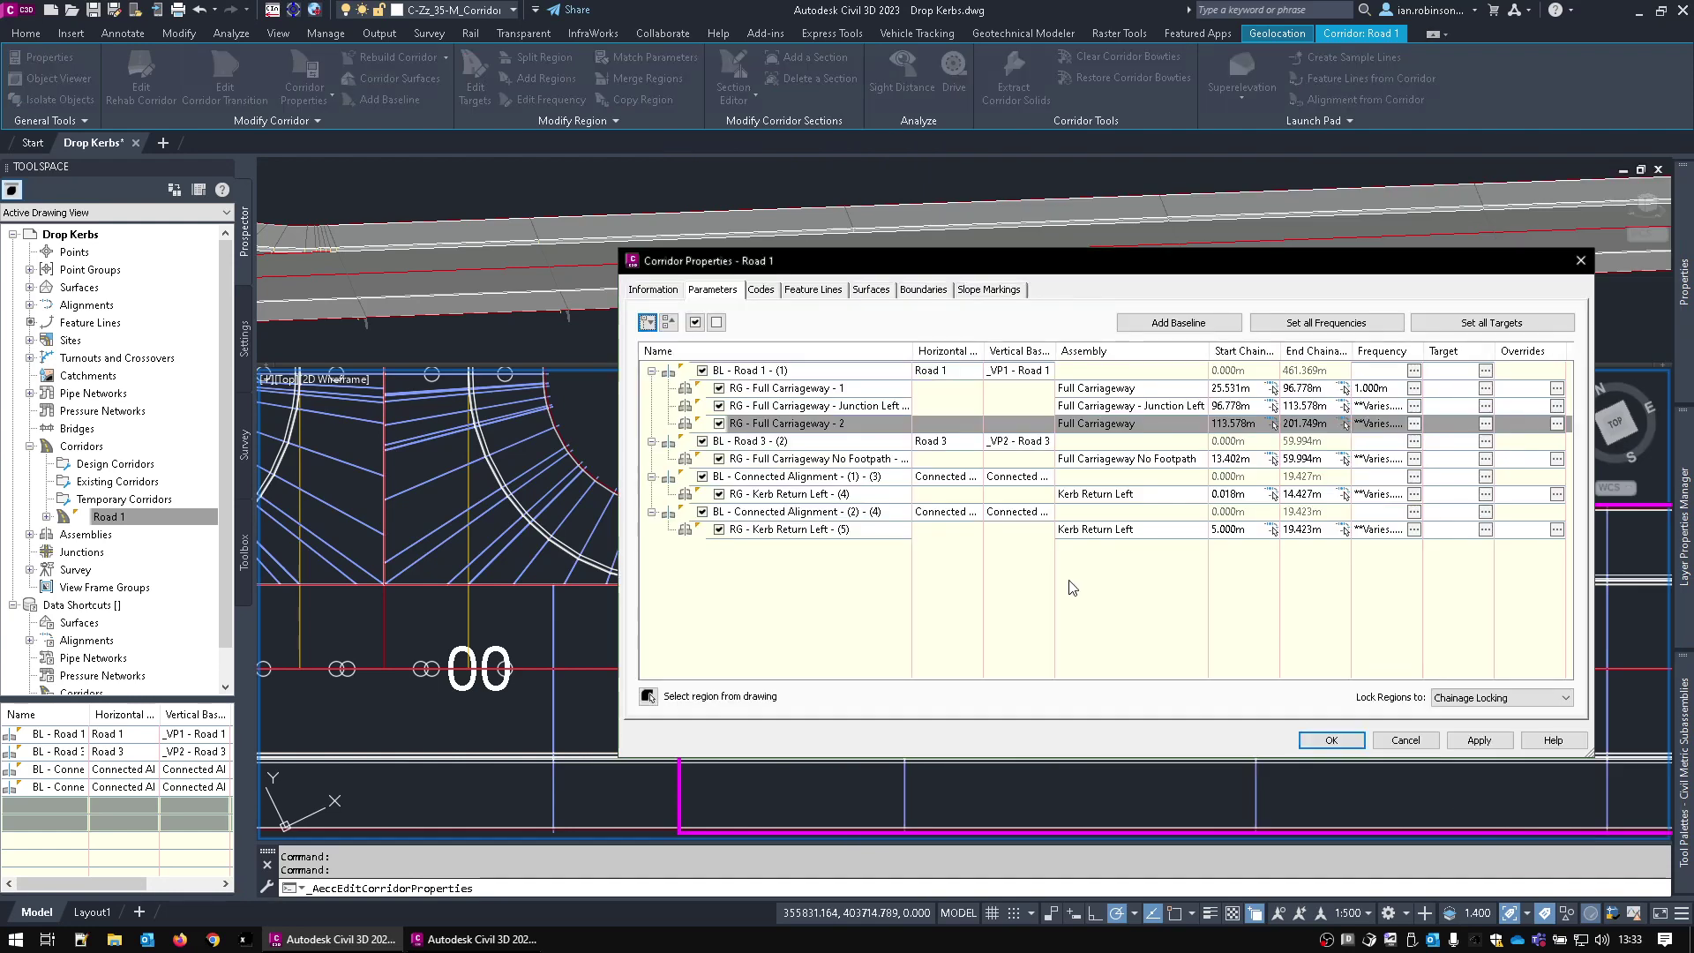
left_click(1331, 740)
left_click(835, 441)
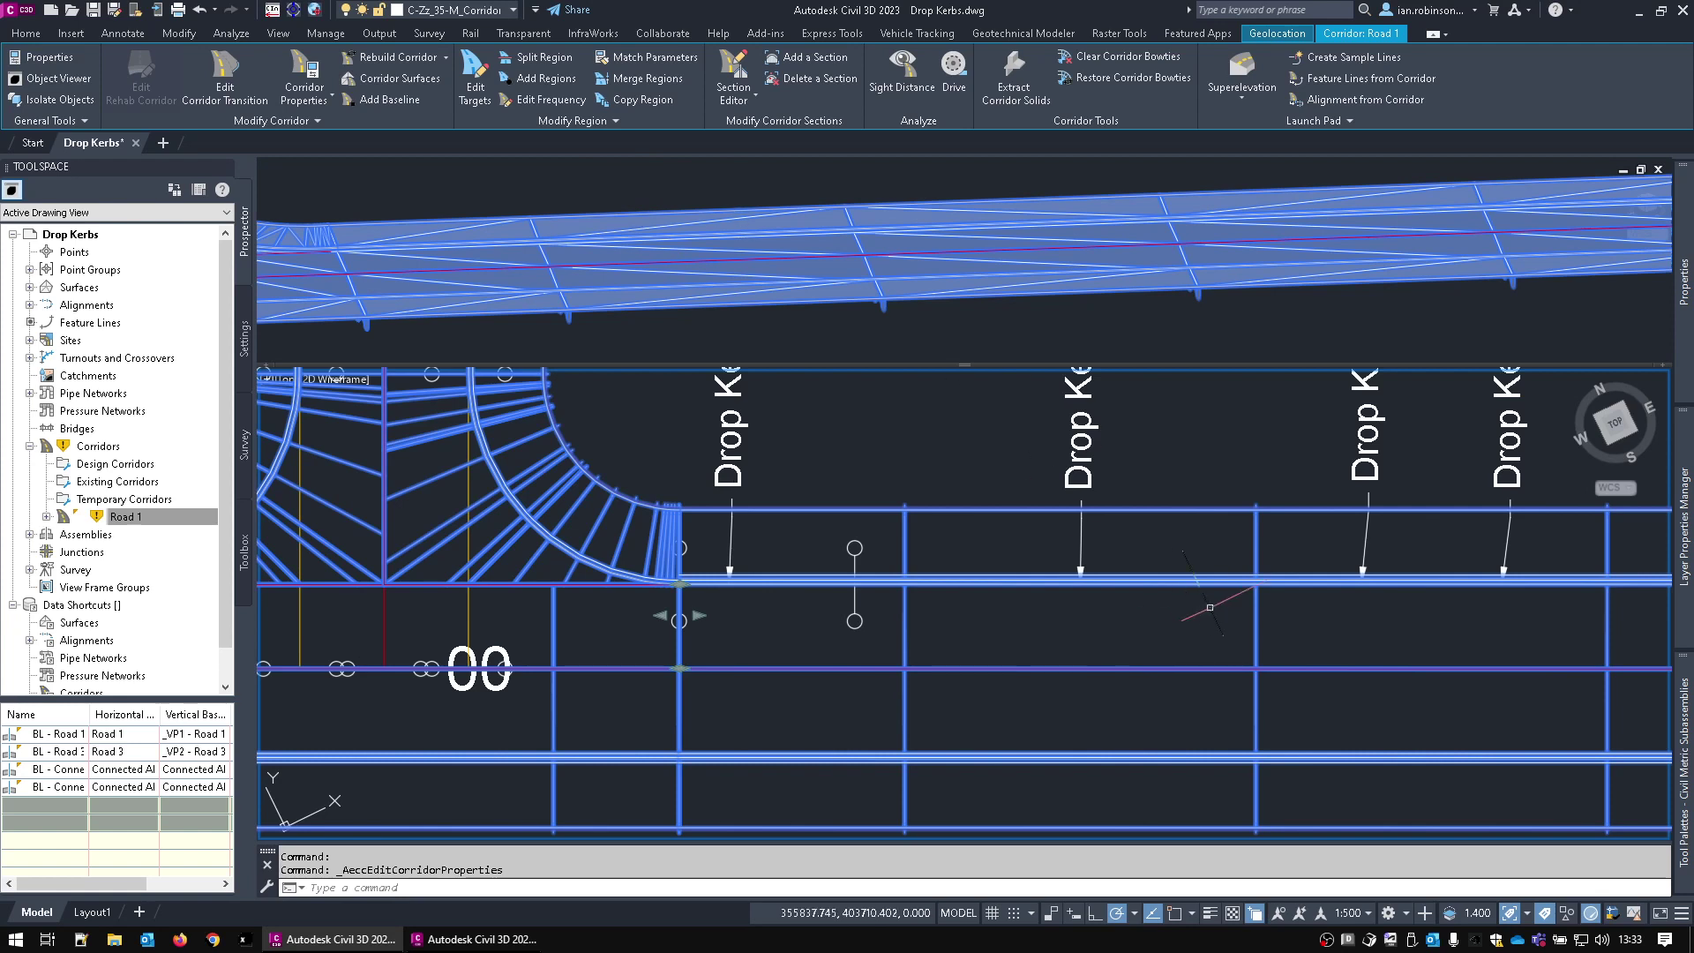
- Start a corridor transition on baseline BL - Road 1 - (1) for the KerbFace parameter of the left BritishKerbs subassembly
left_click(226, 89)
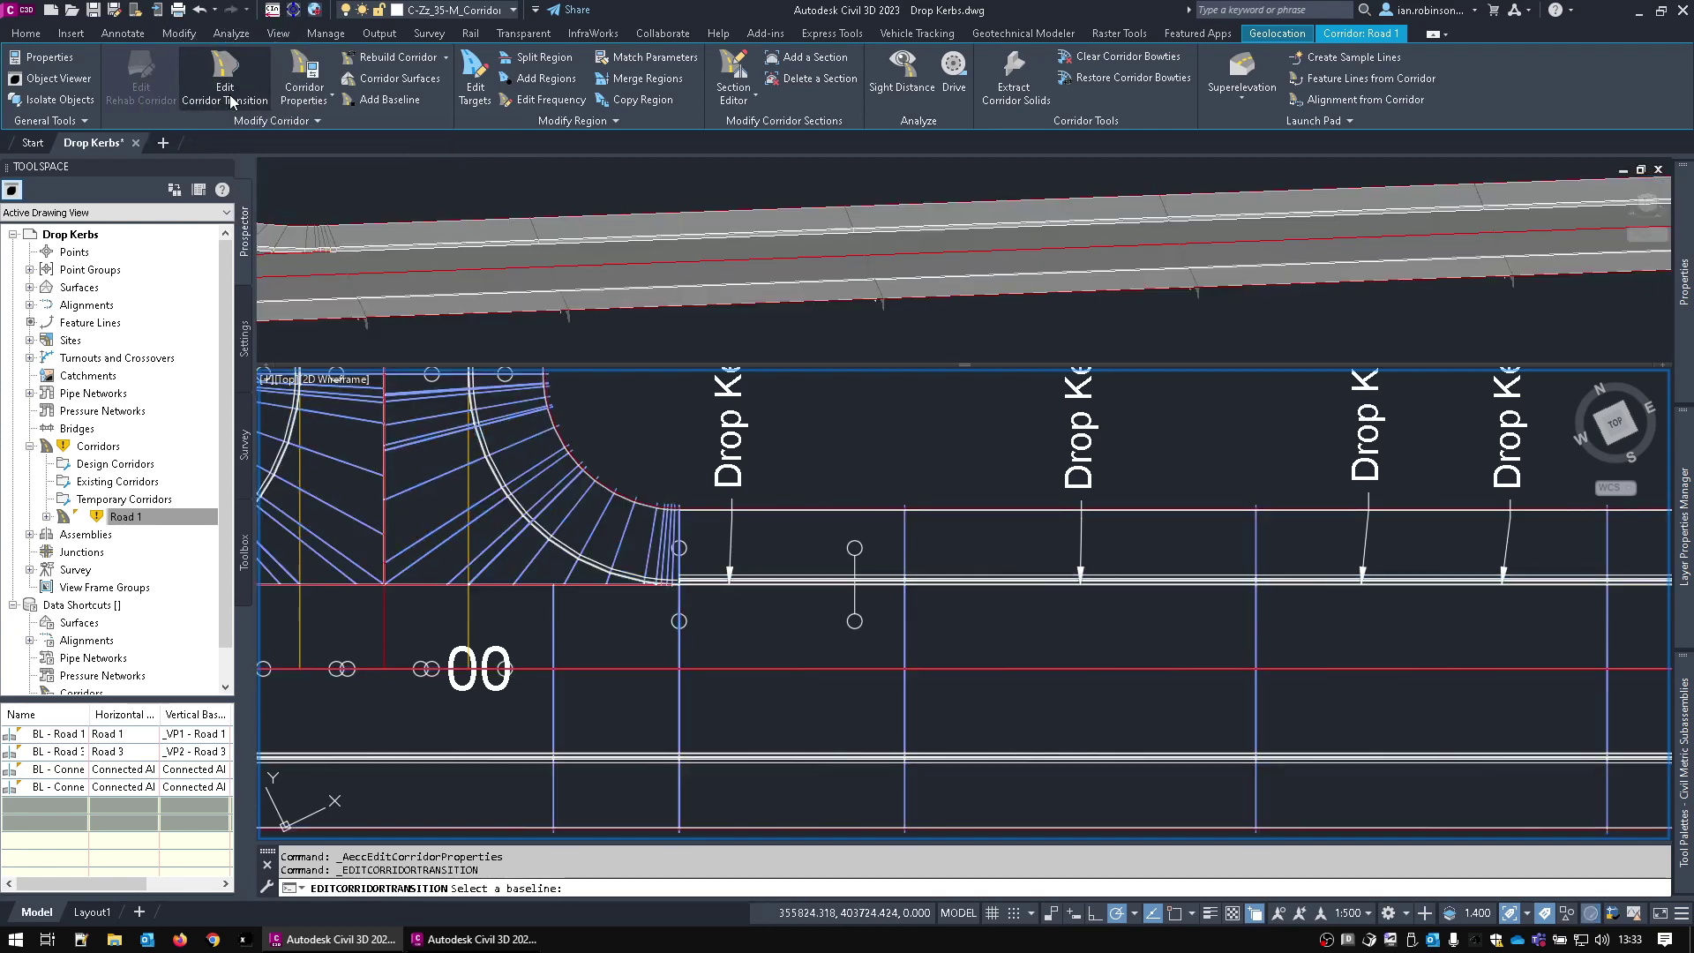
left_click(422, 672)
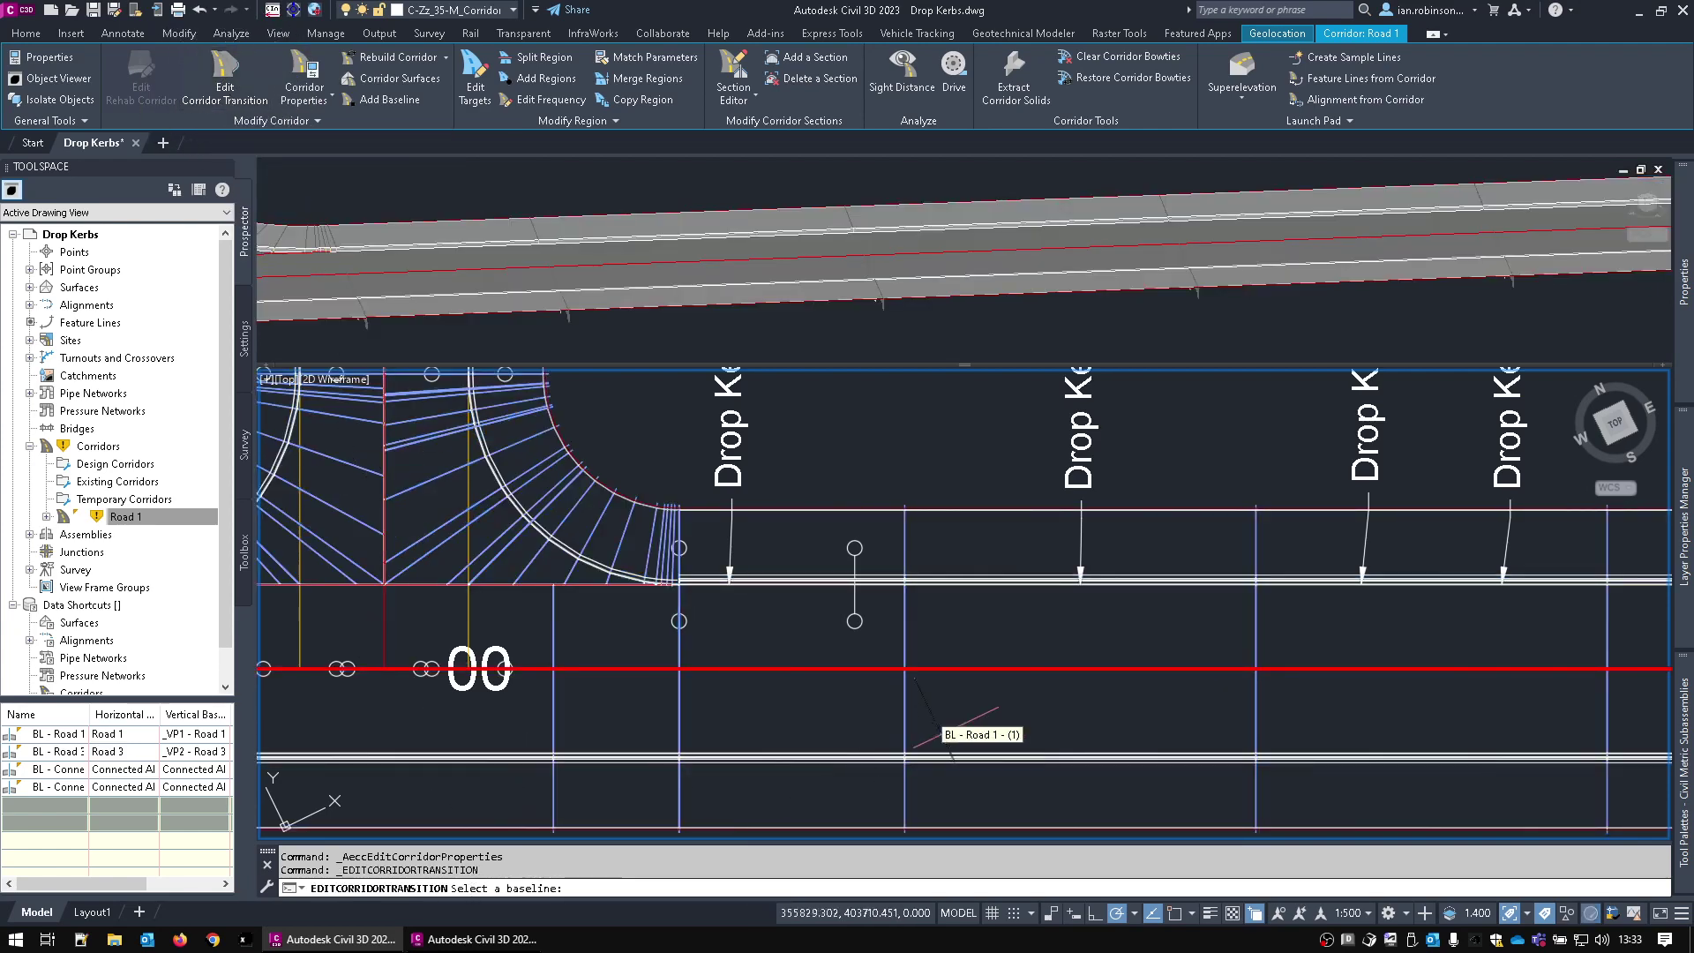
left_click(933, 668)
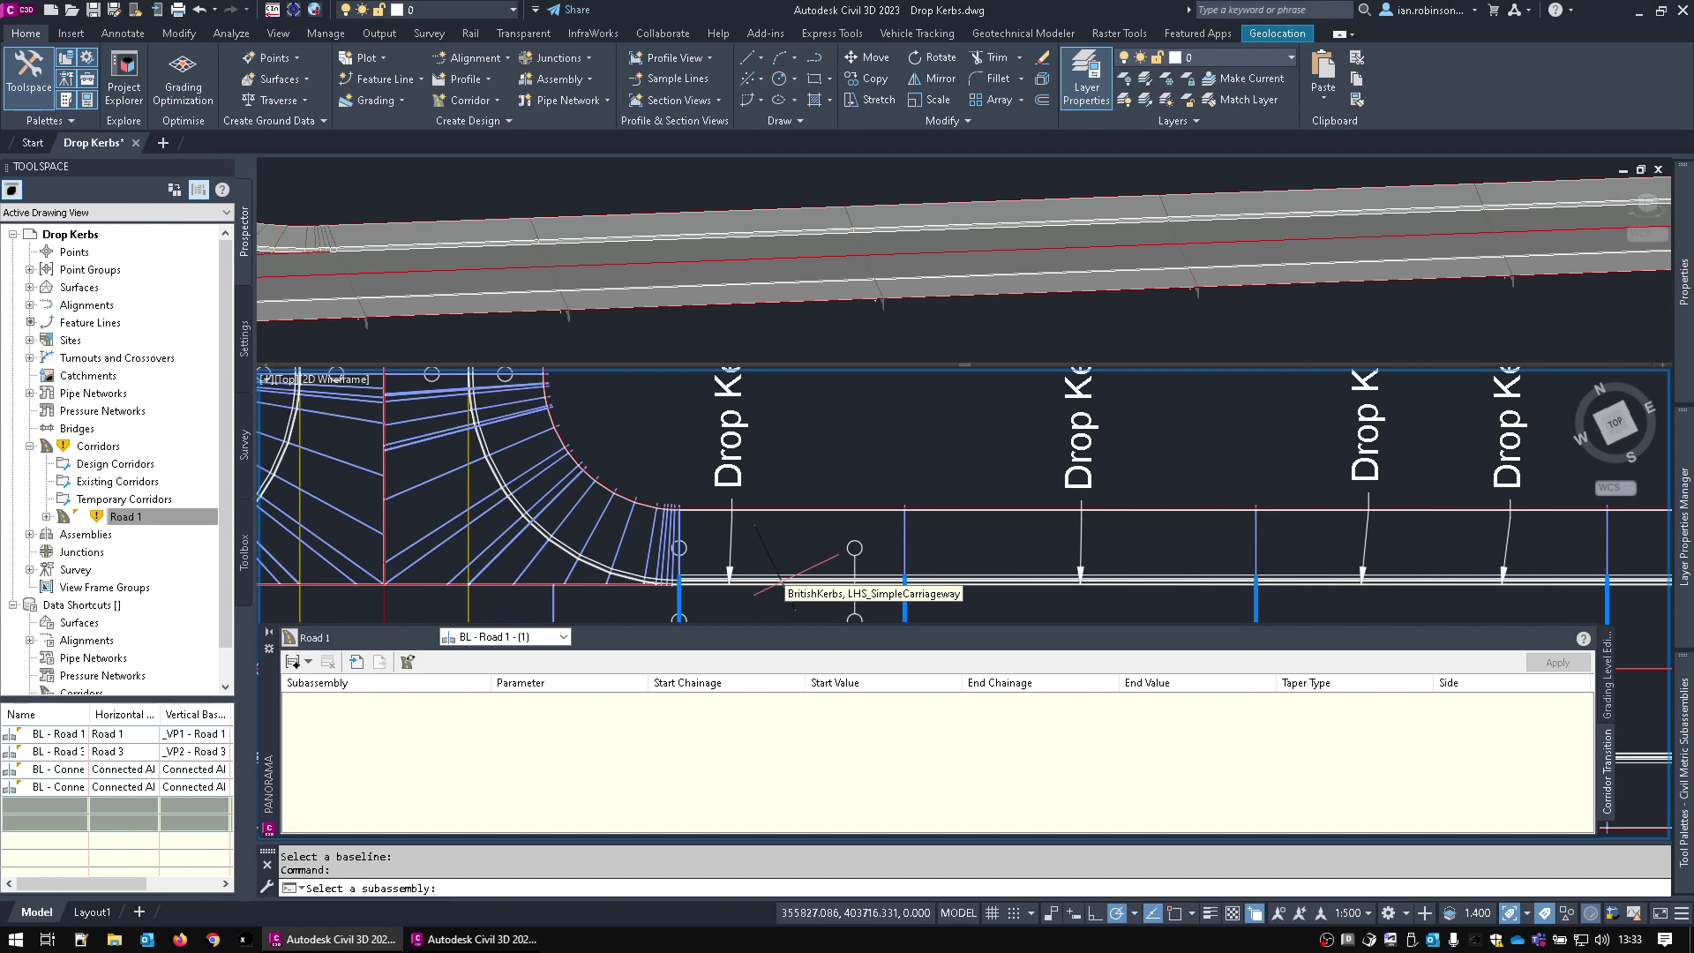
left_click(782, 582)
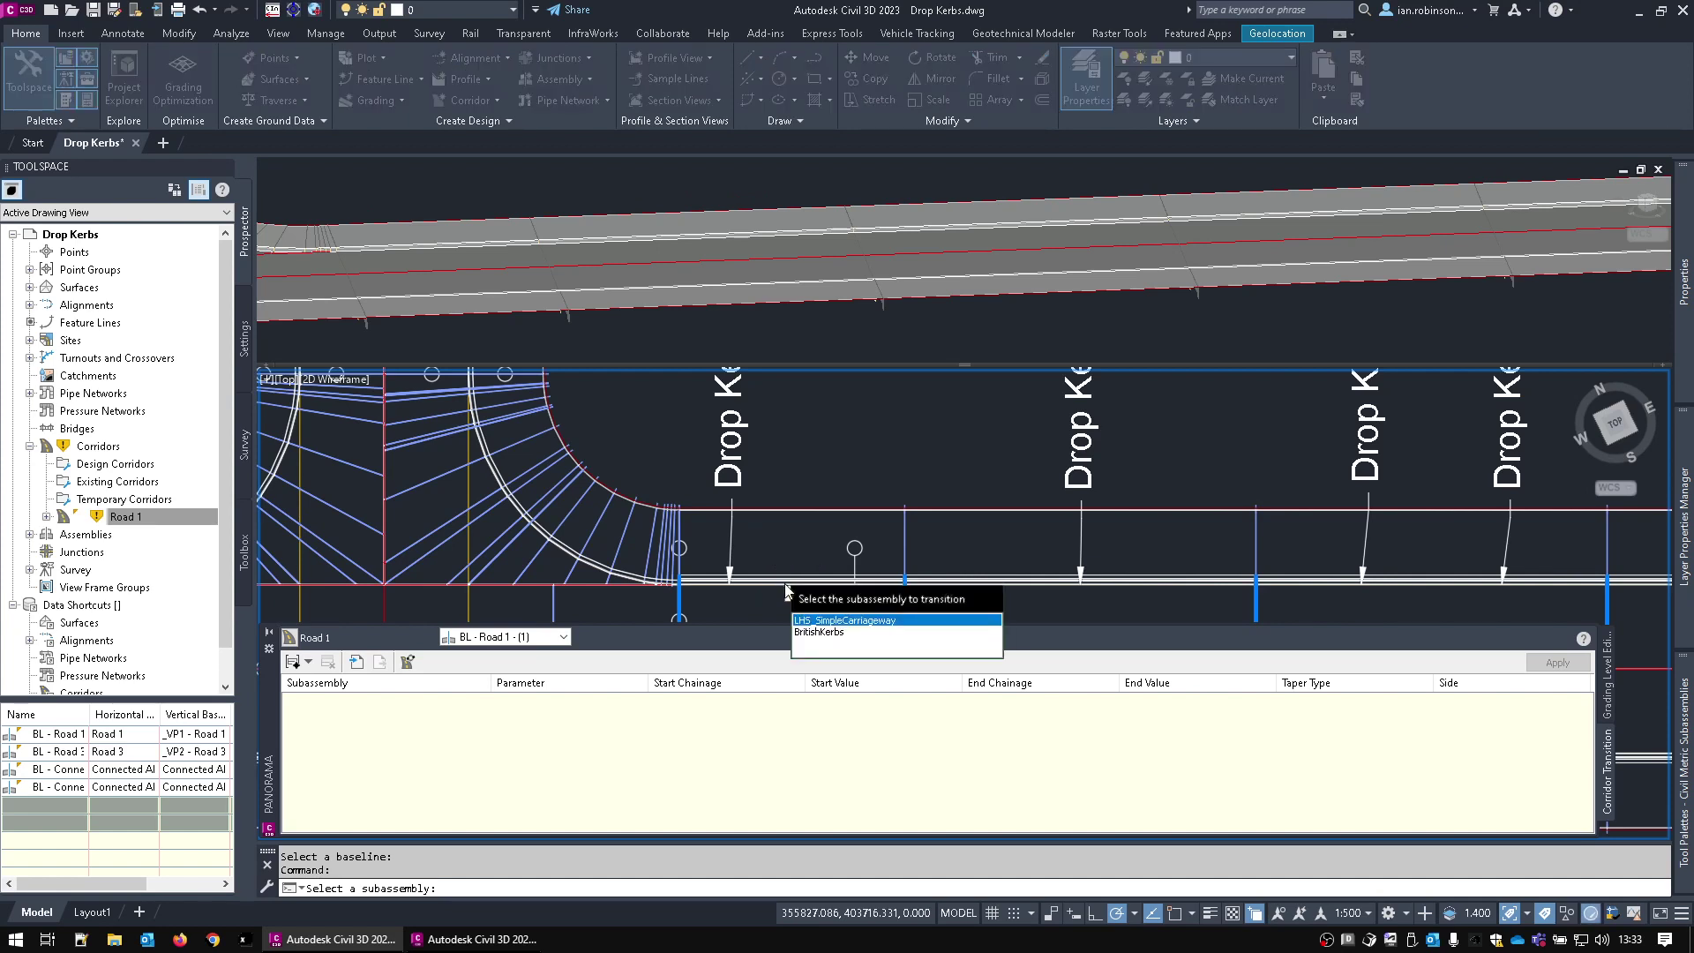
left_click(824, 633)
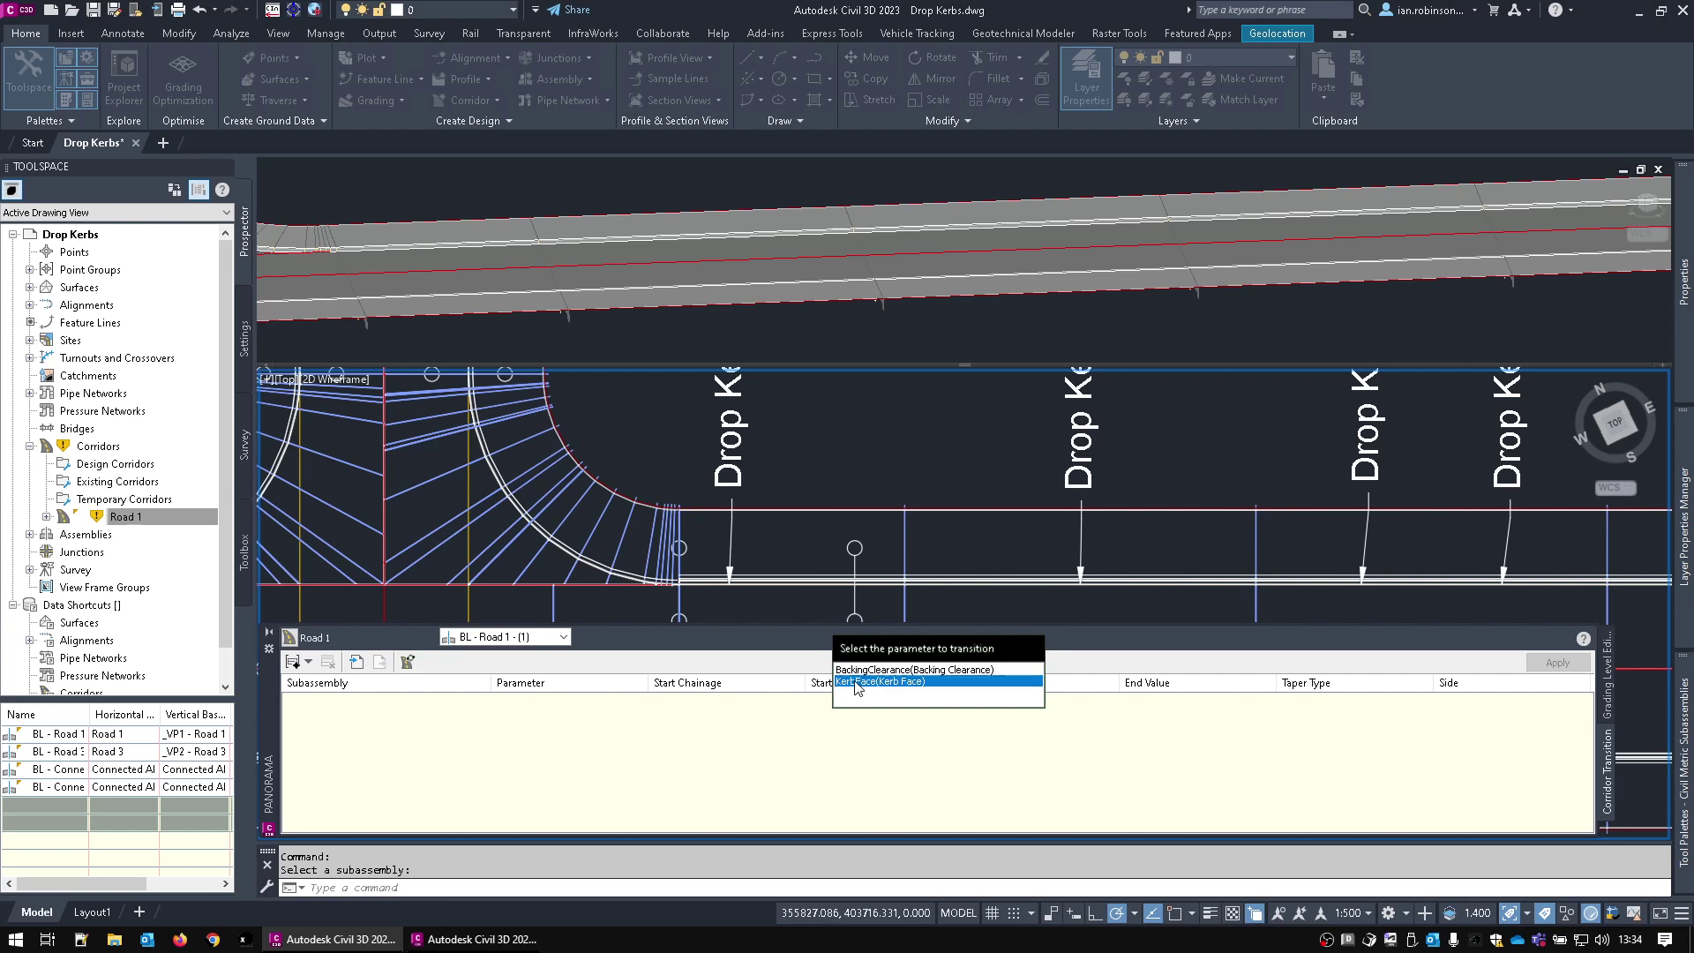
left_click(852, 681)
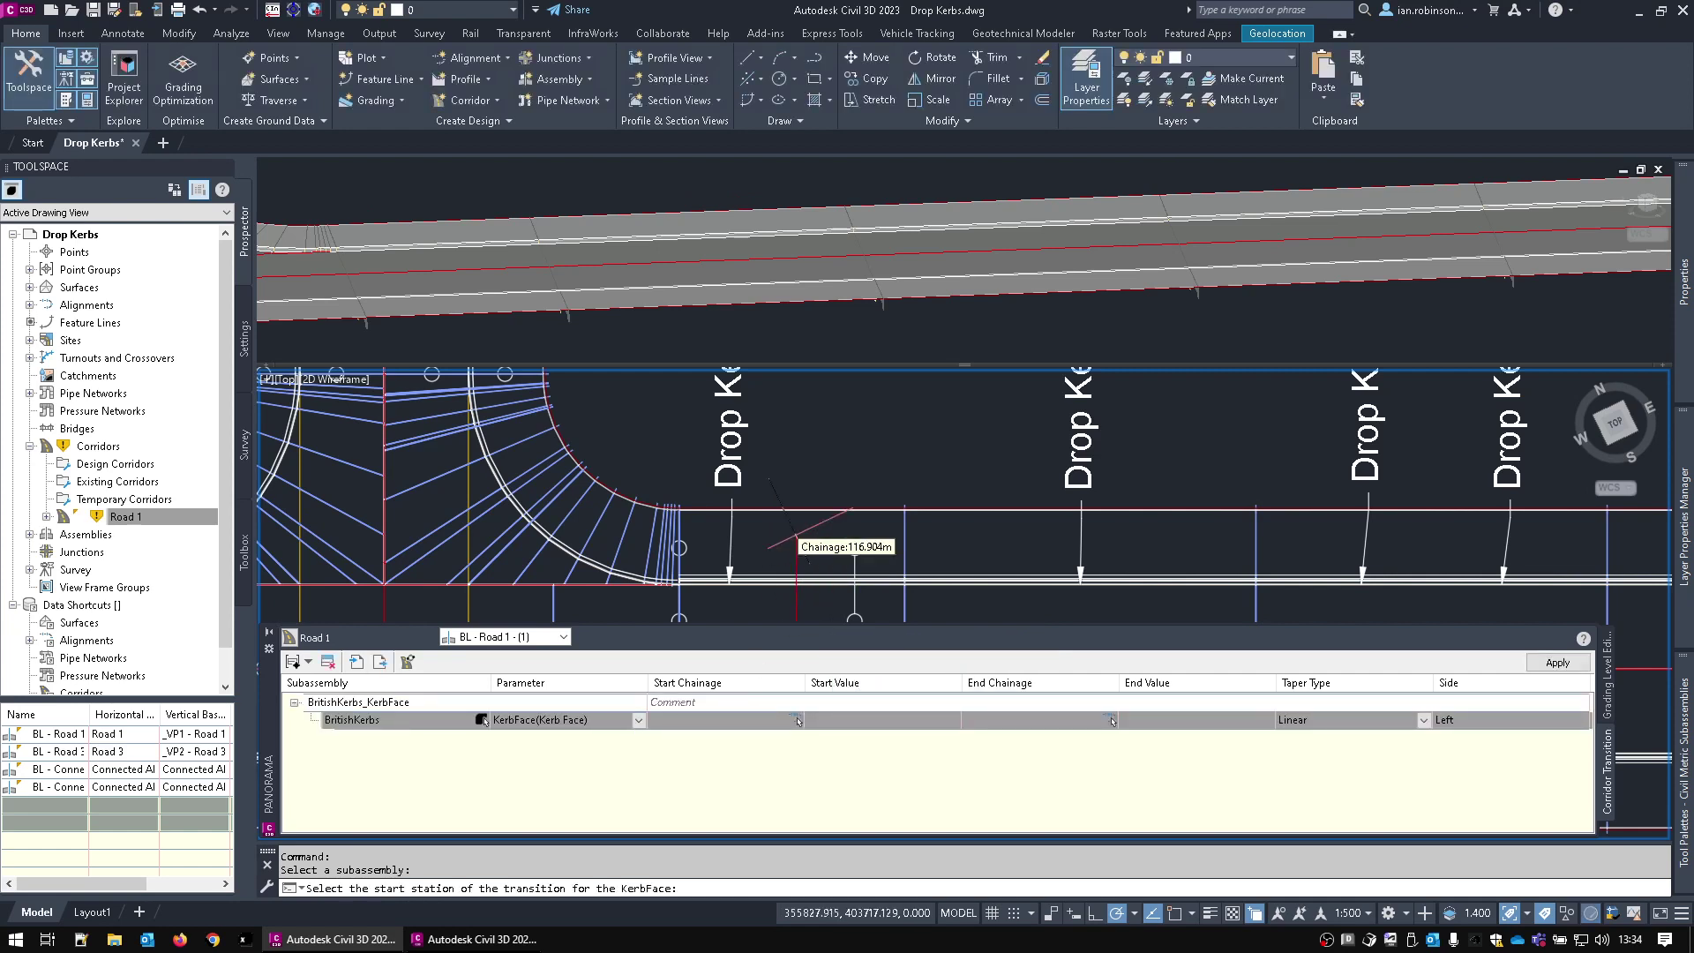
- Define a linear kerb face transition from 0.1 m at chainage 115 to 0.01 m at chainage 115.9
scroll(806, 467, "down", 3)
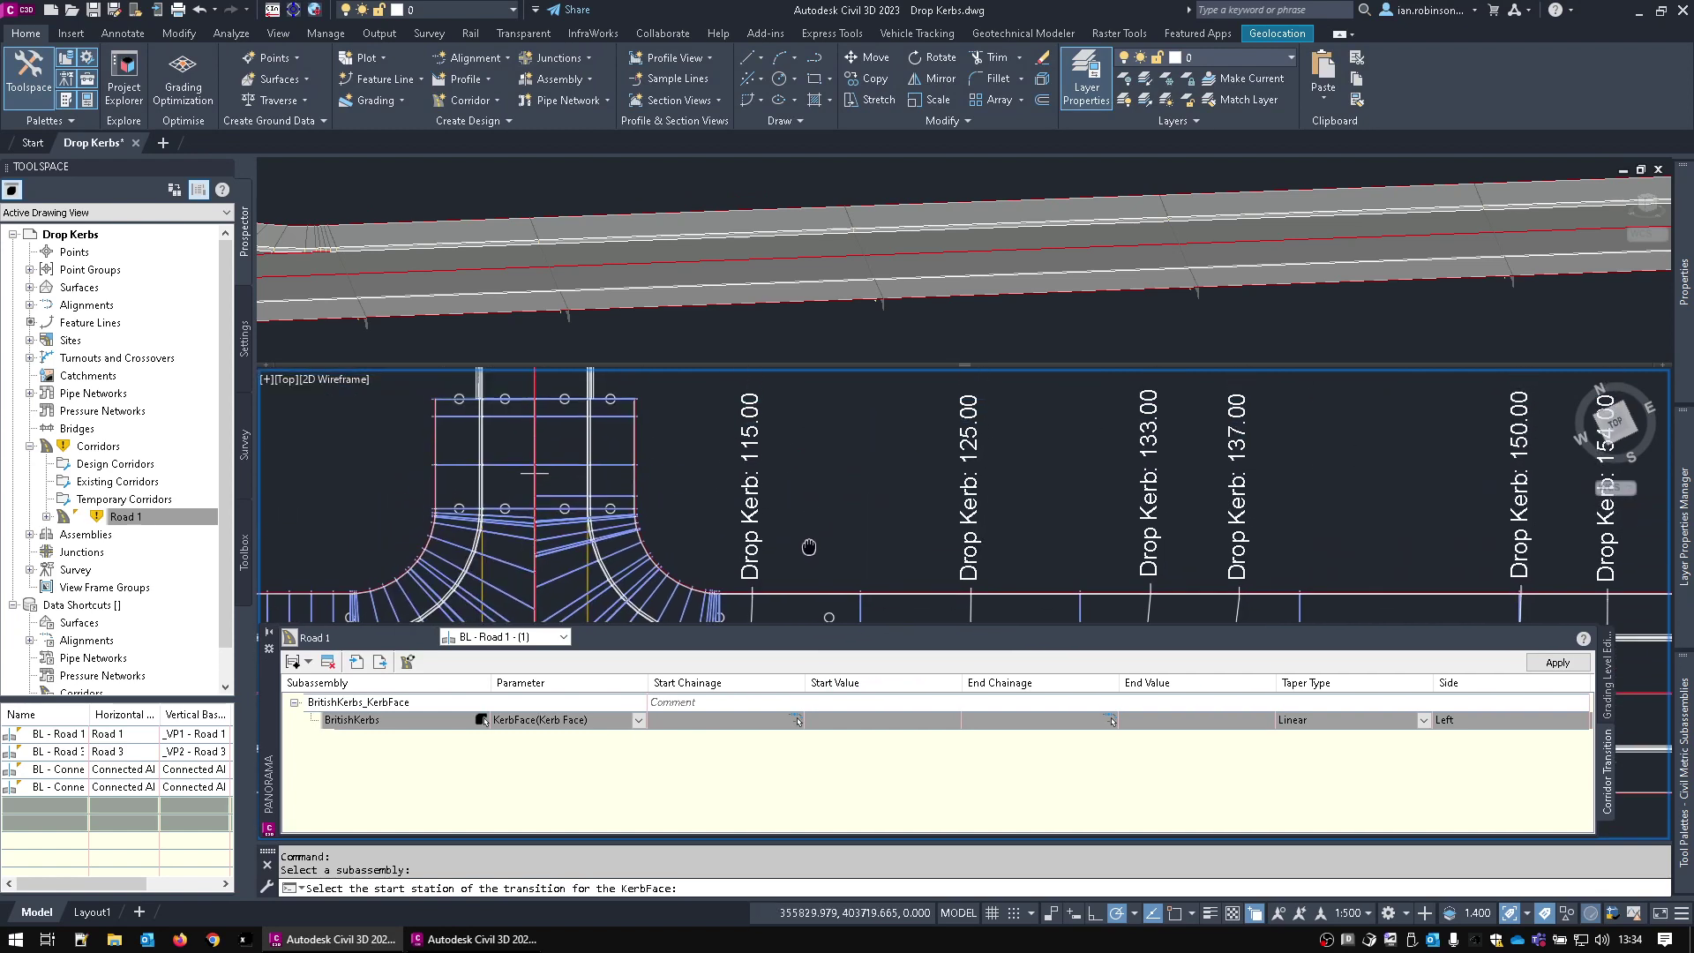
middle_click_drag(807, 494, 815, 523)
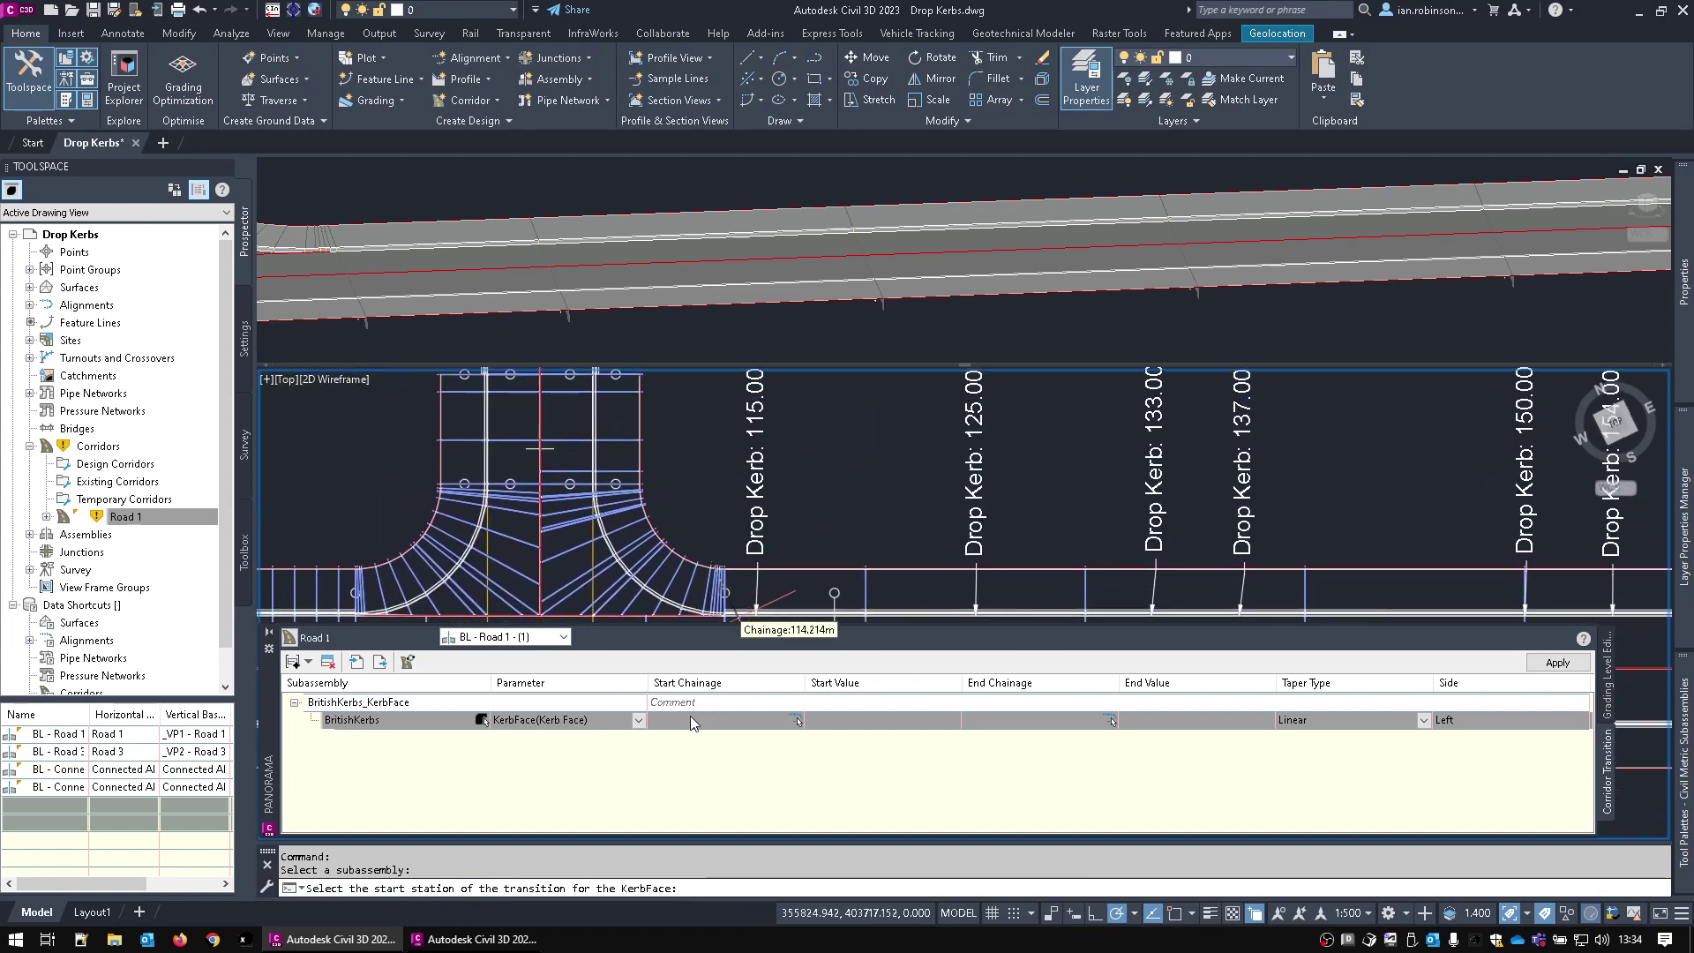
type("5")
key("Return")
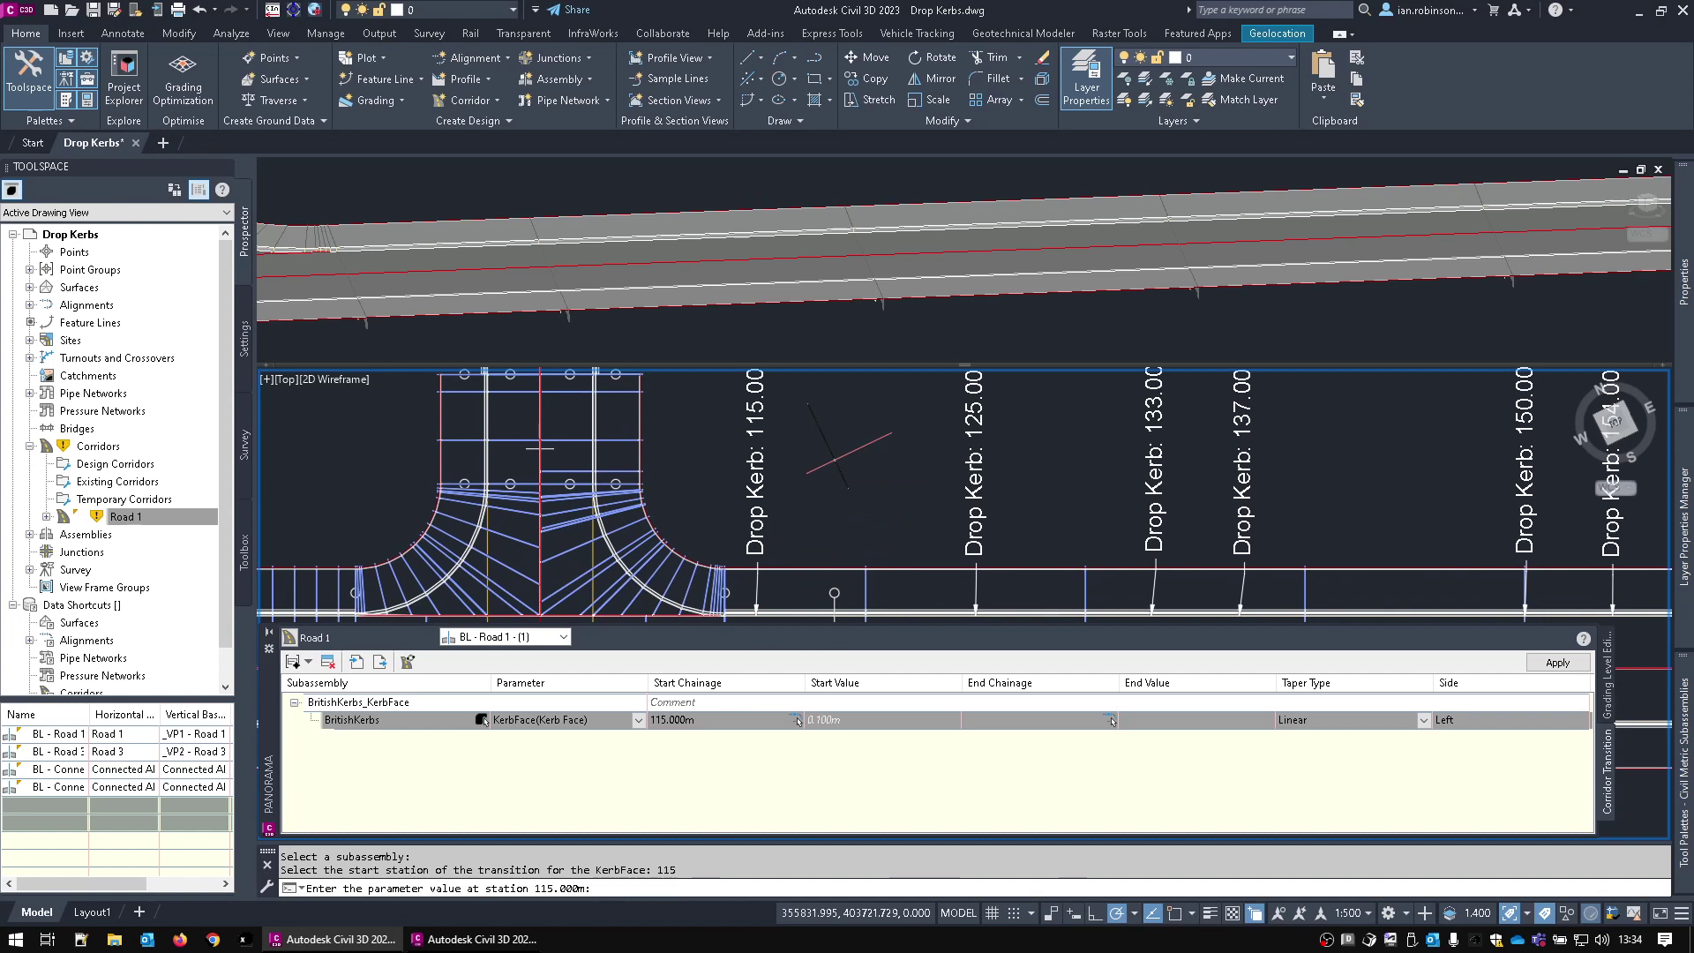
key("Return")
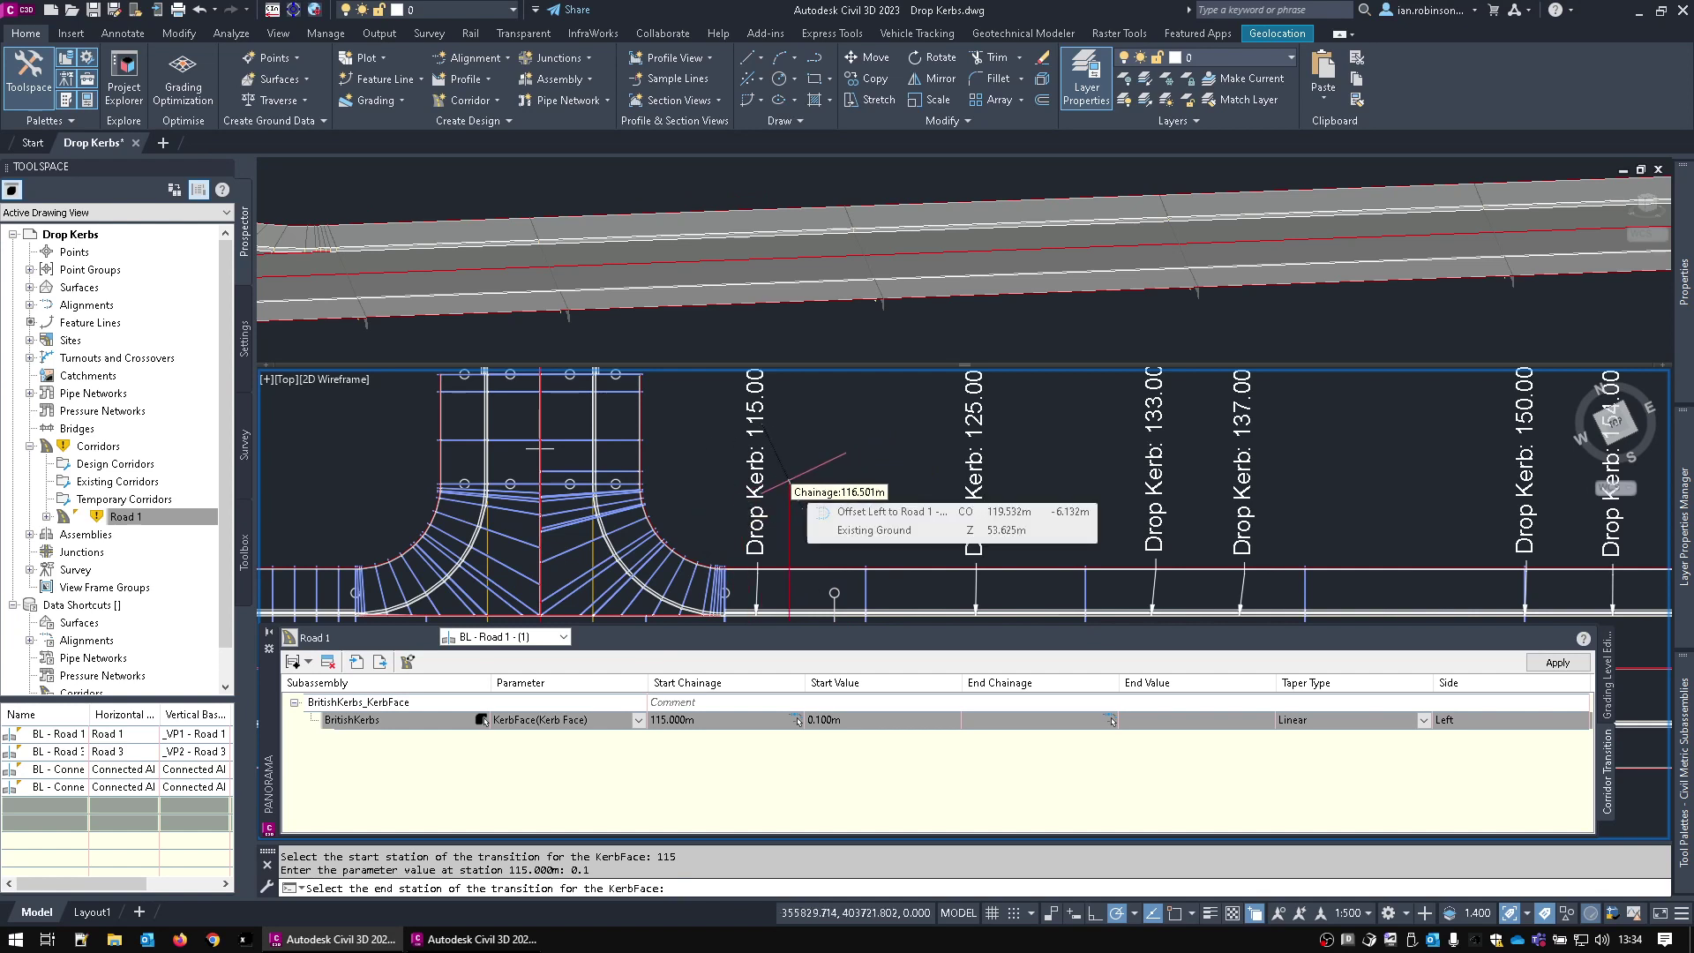
type("115.9")
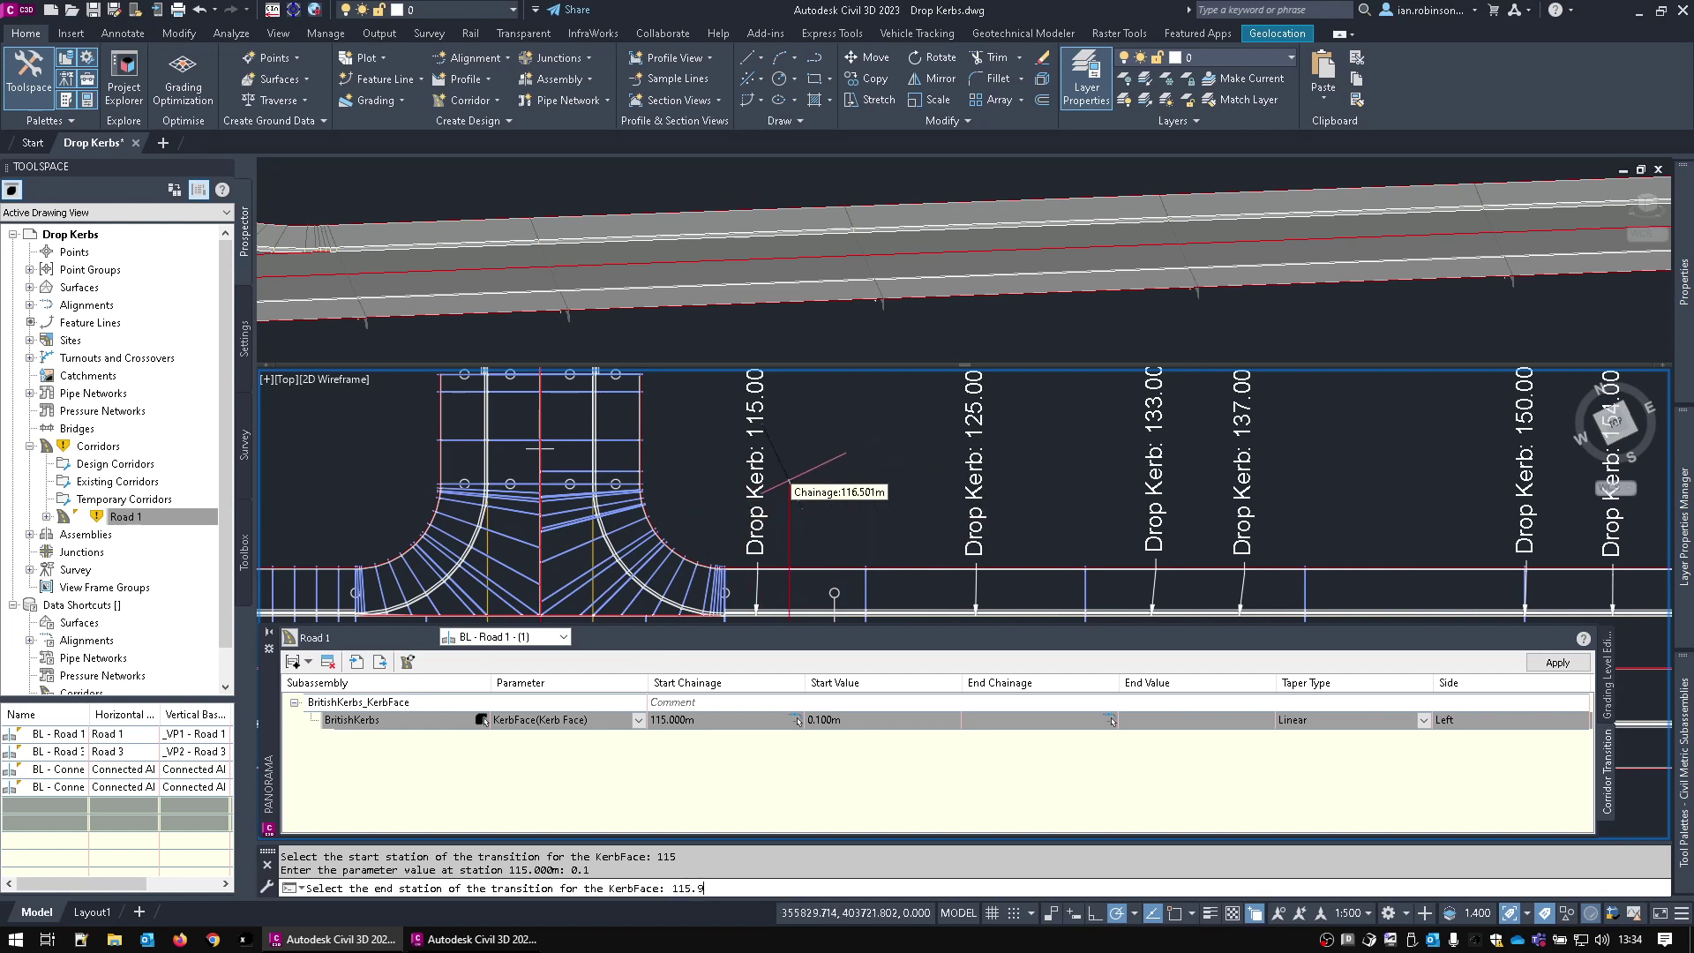
key("Return")
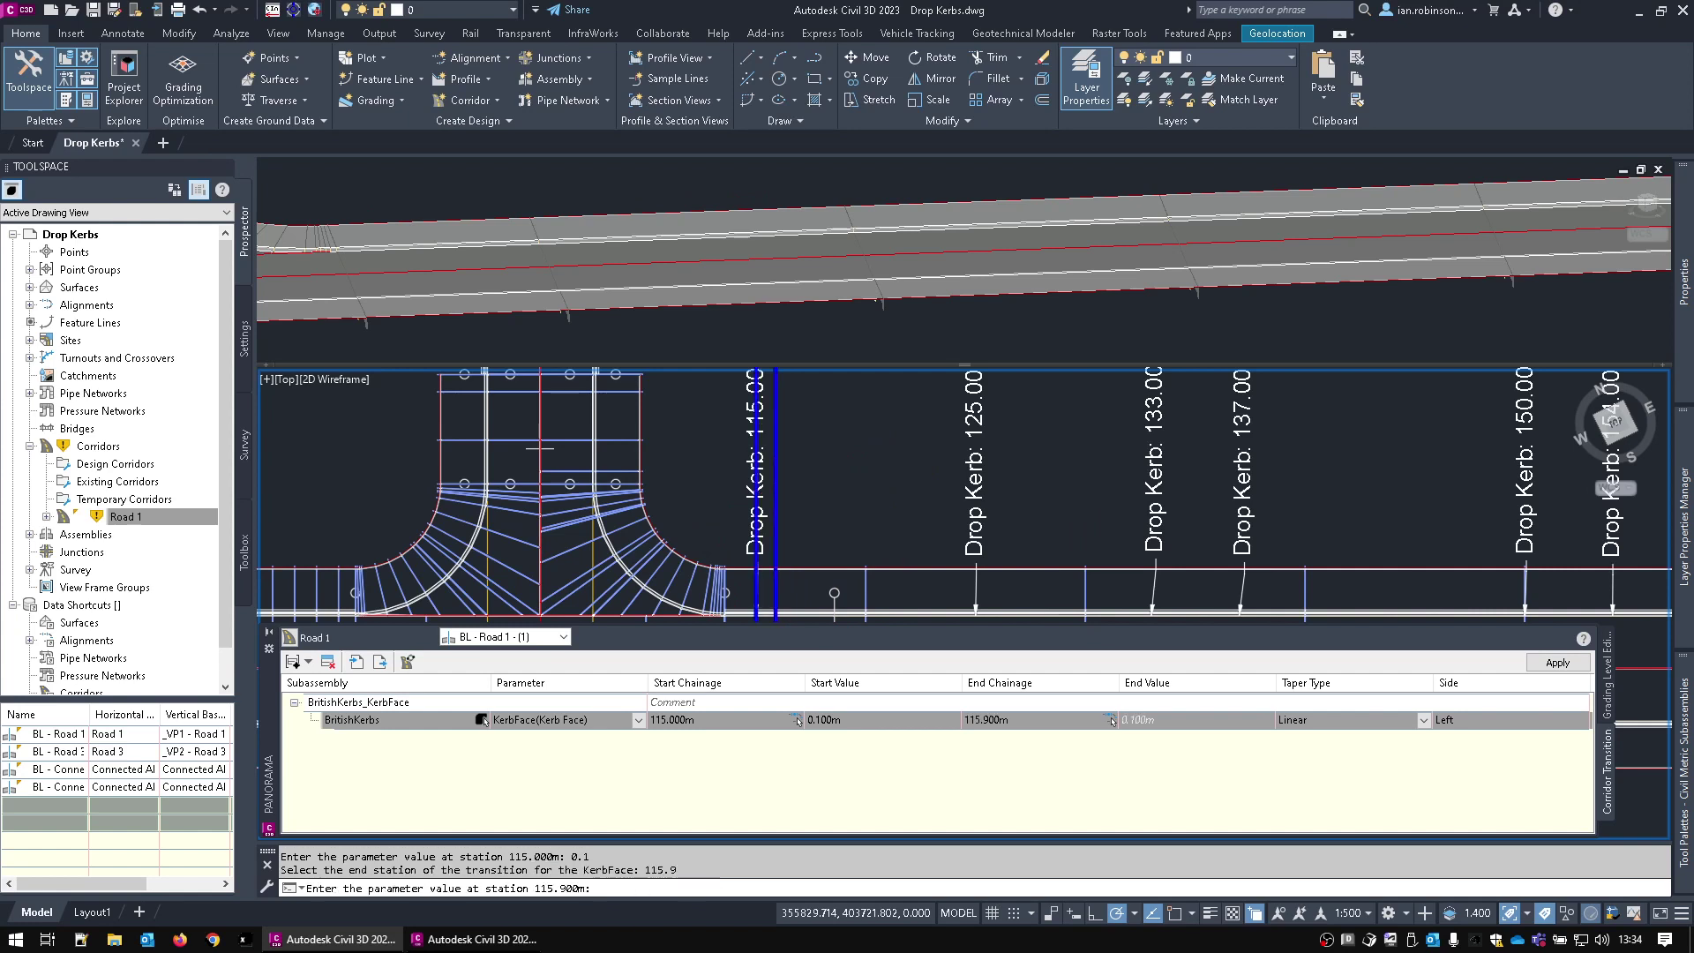
type("0.01")
key("Return")
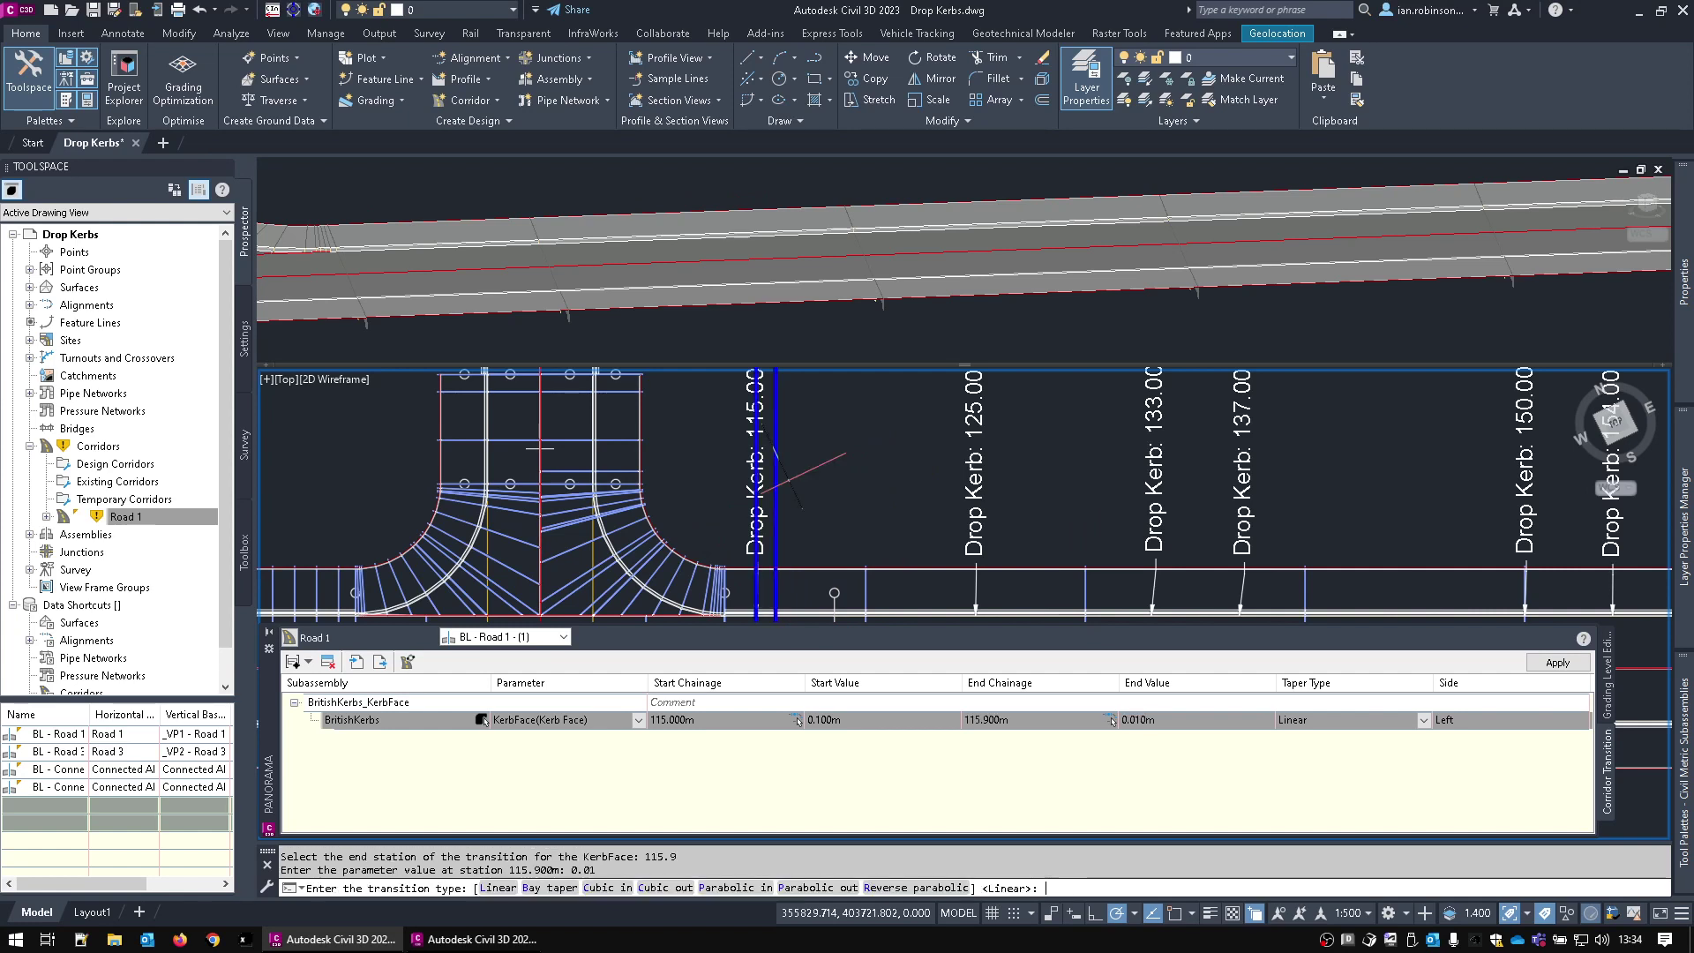
key("Return")
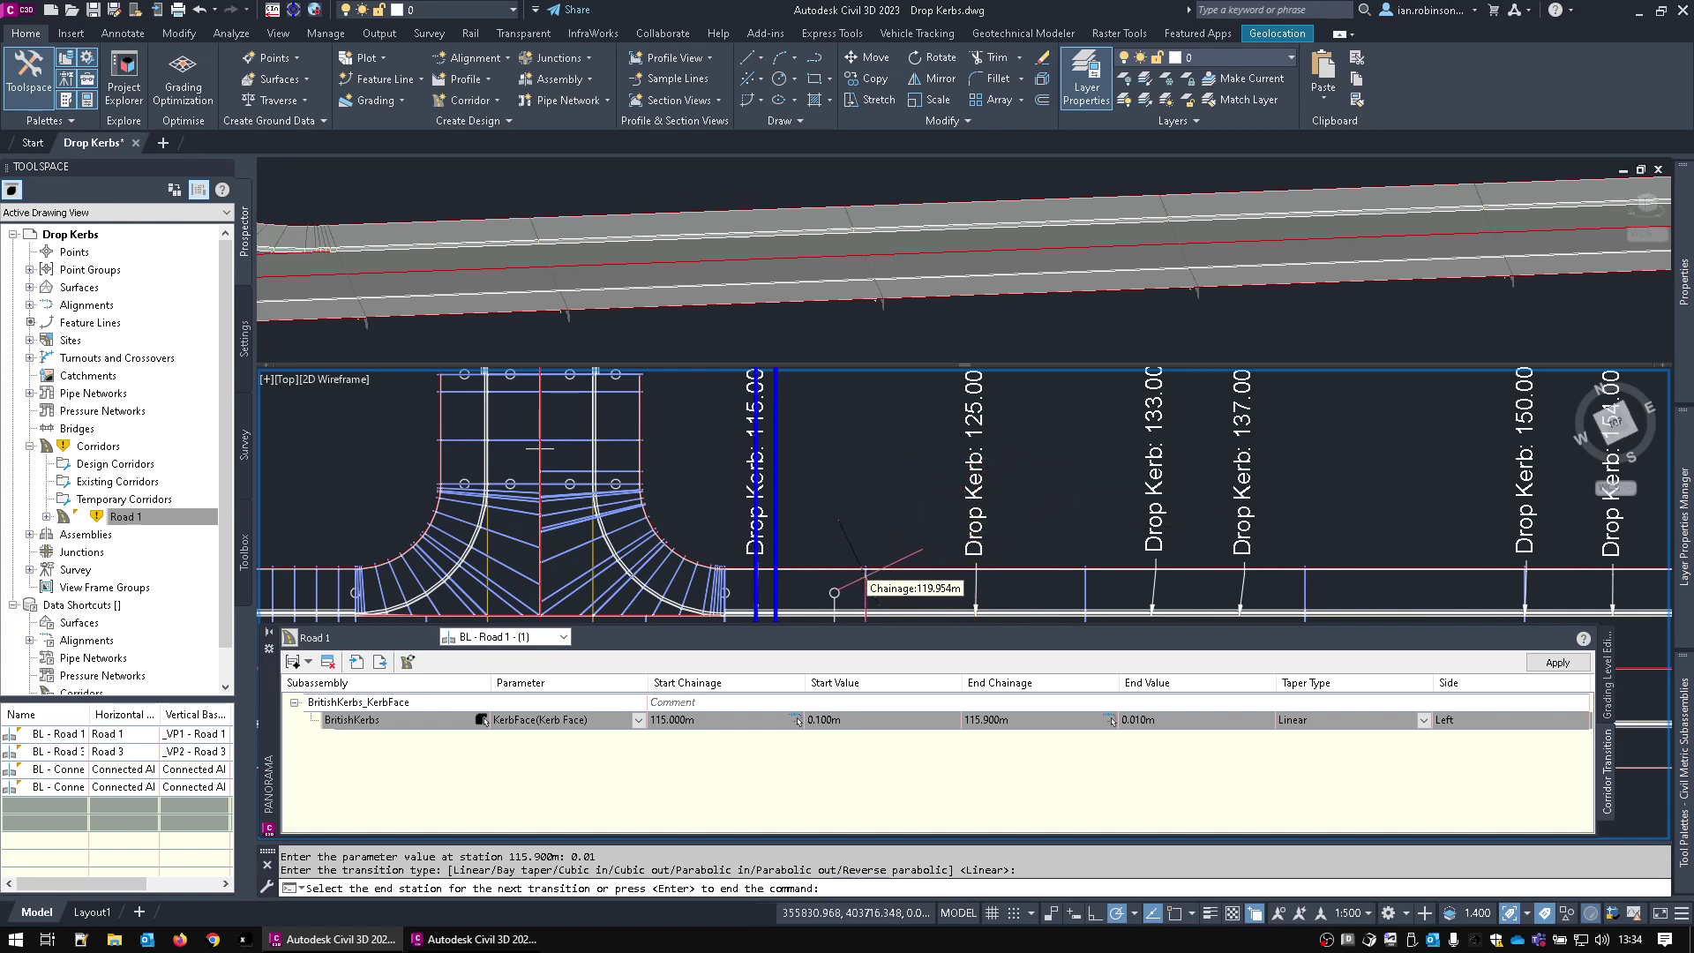
- Add a linear transition holding the kerb face at 0.01 m up to chainage 125
mouse_move(866, 609)
middle_mouse_down()
mouse_move(868, 493)
mouse_move(860, 578)
mouse_move(869, 565)
middle_mouse_up()
mouse_move(882, 508)
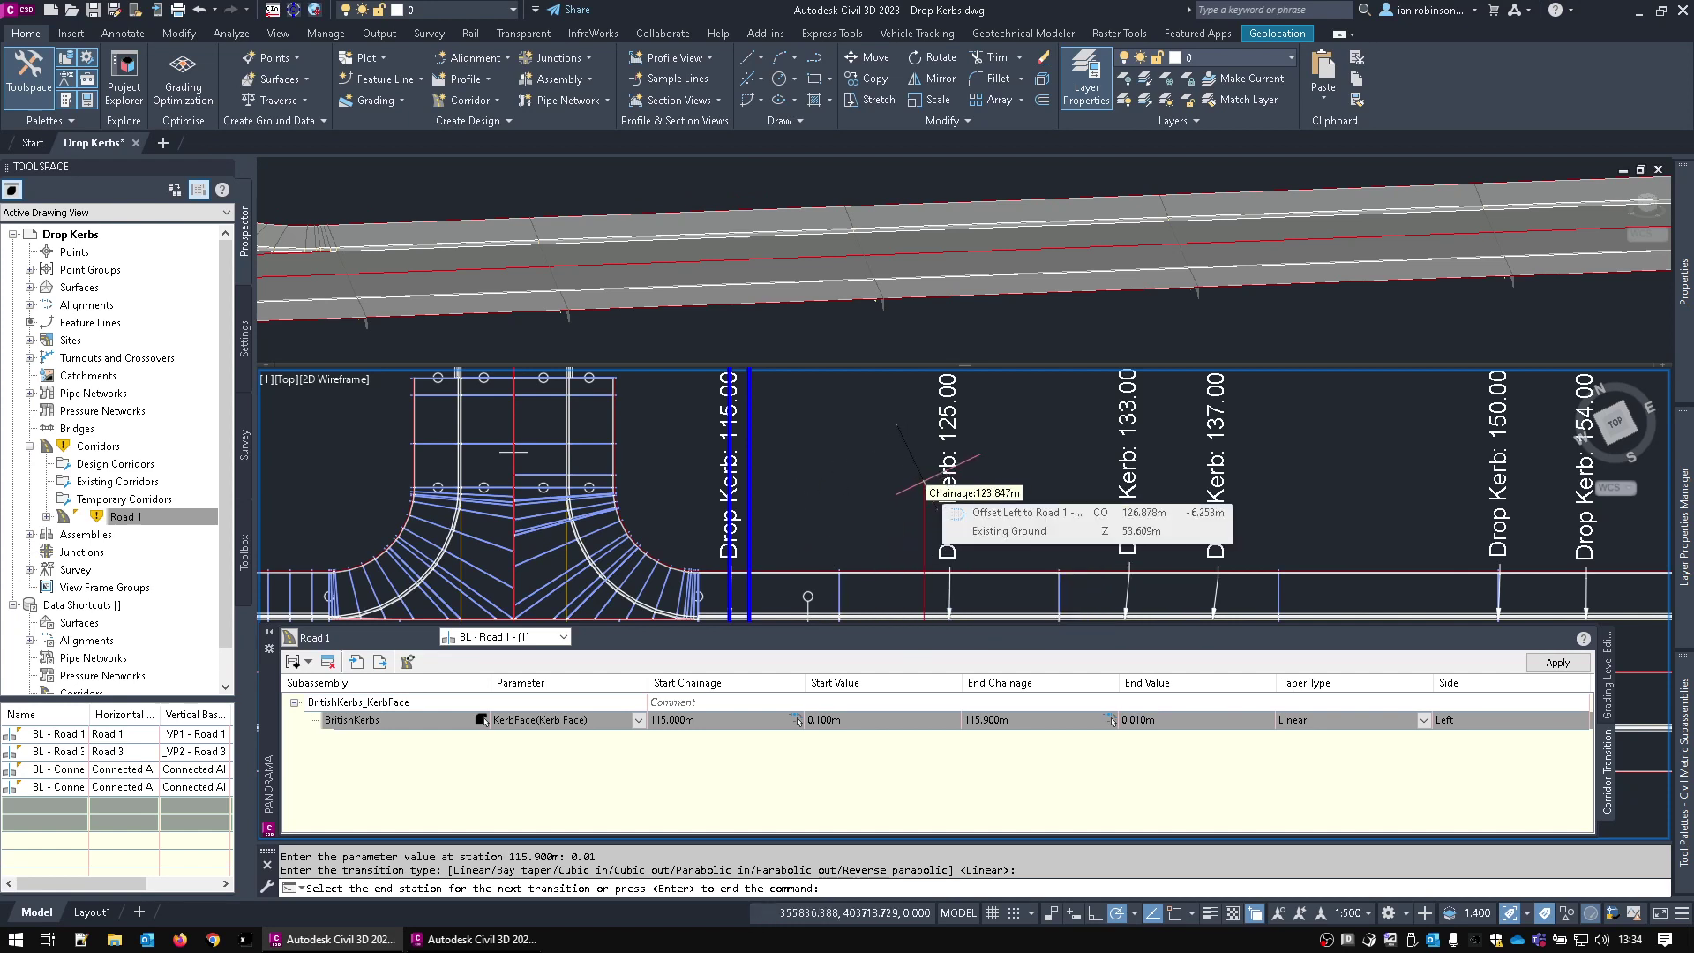
key("Return")
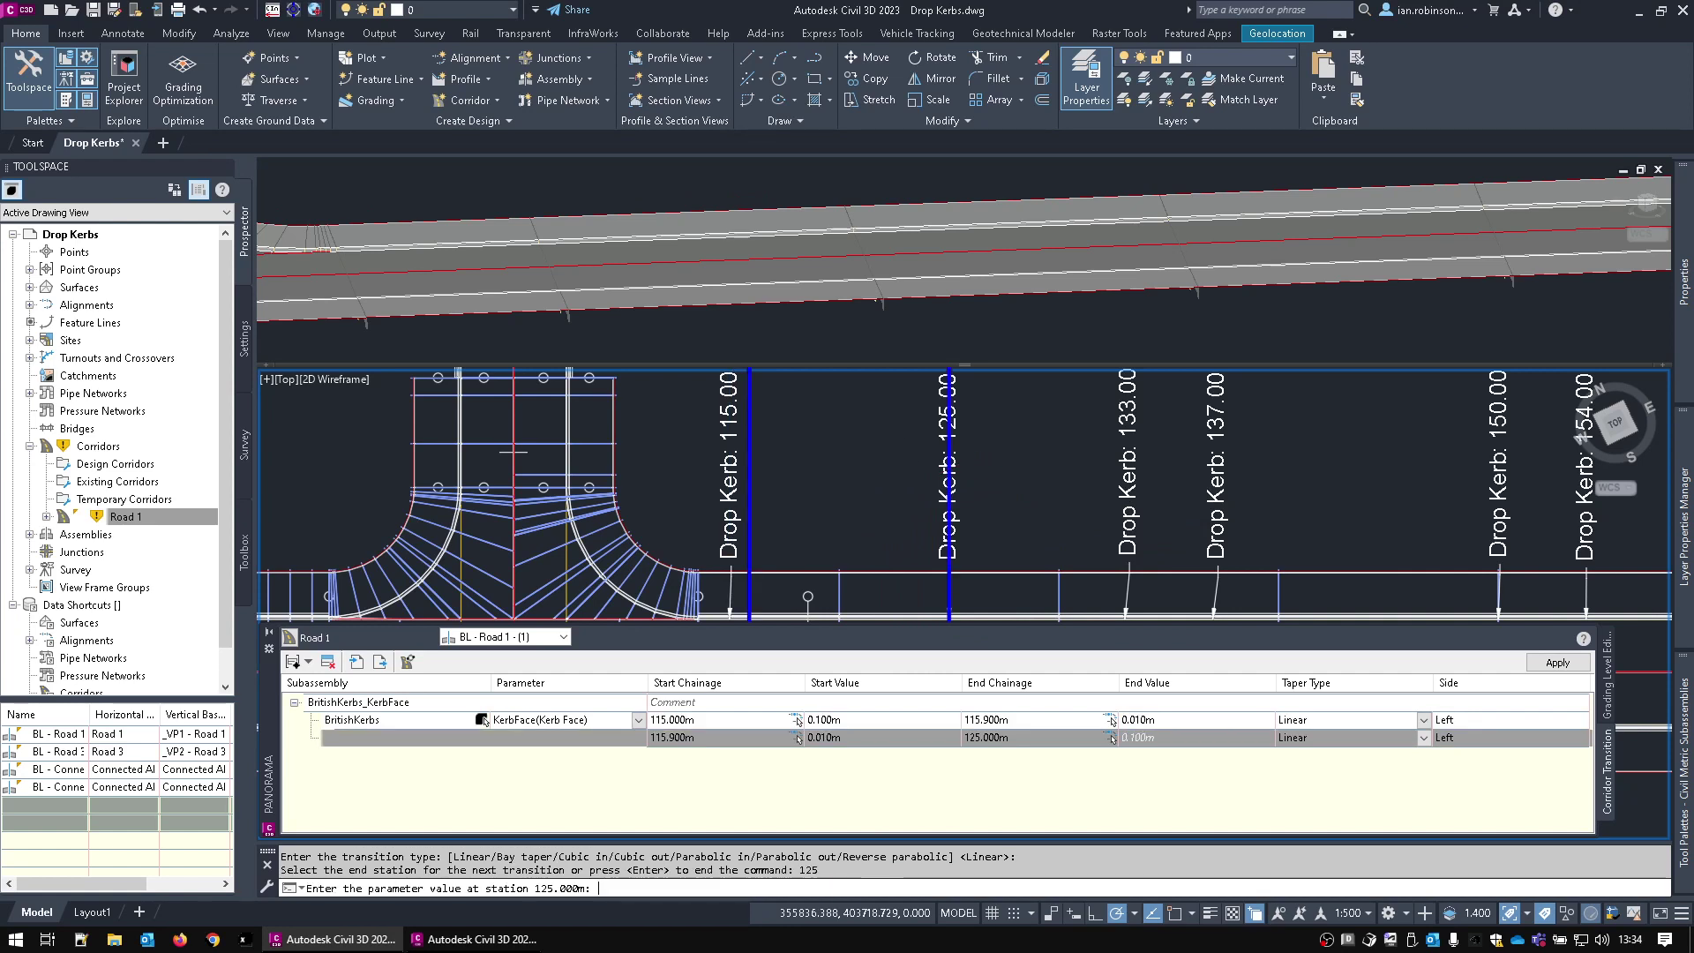
type("0.01")
key("Return")
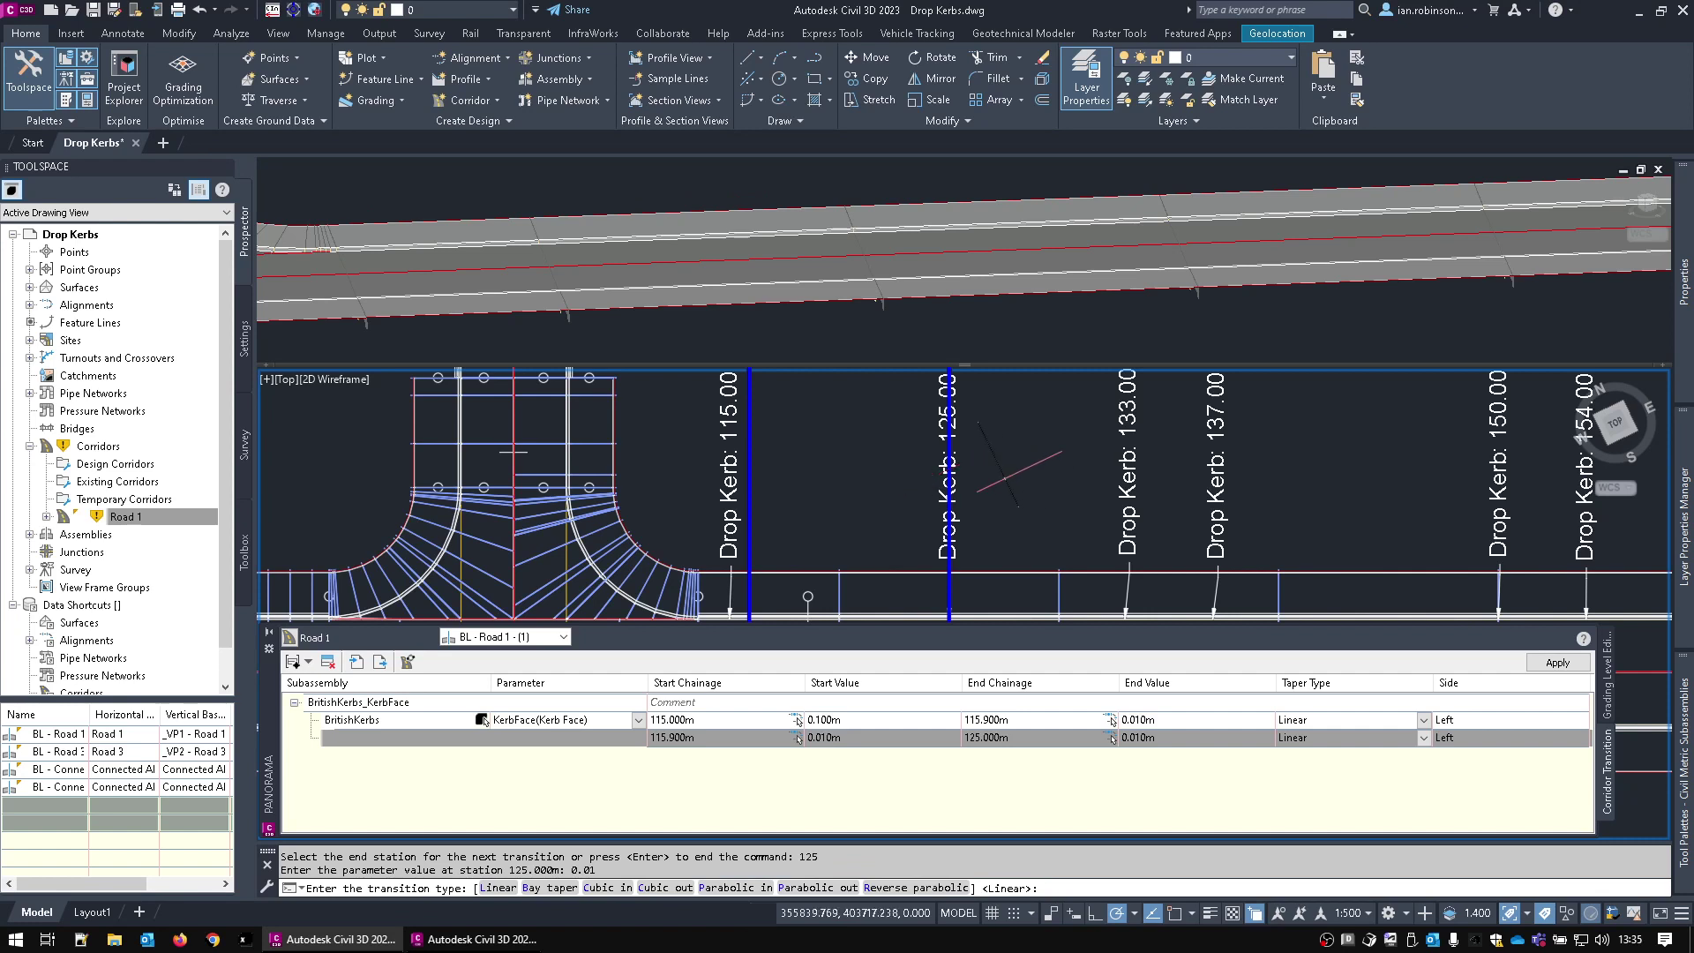
key("Return")
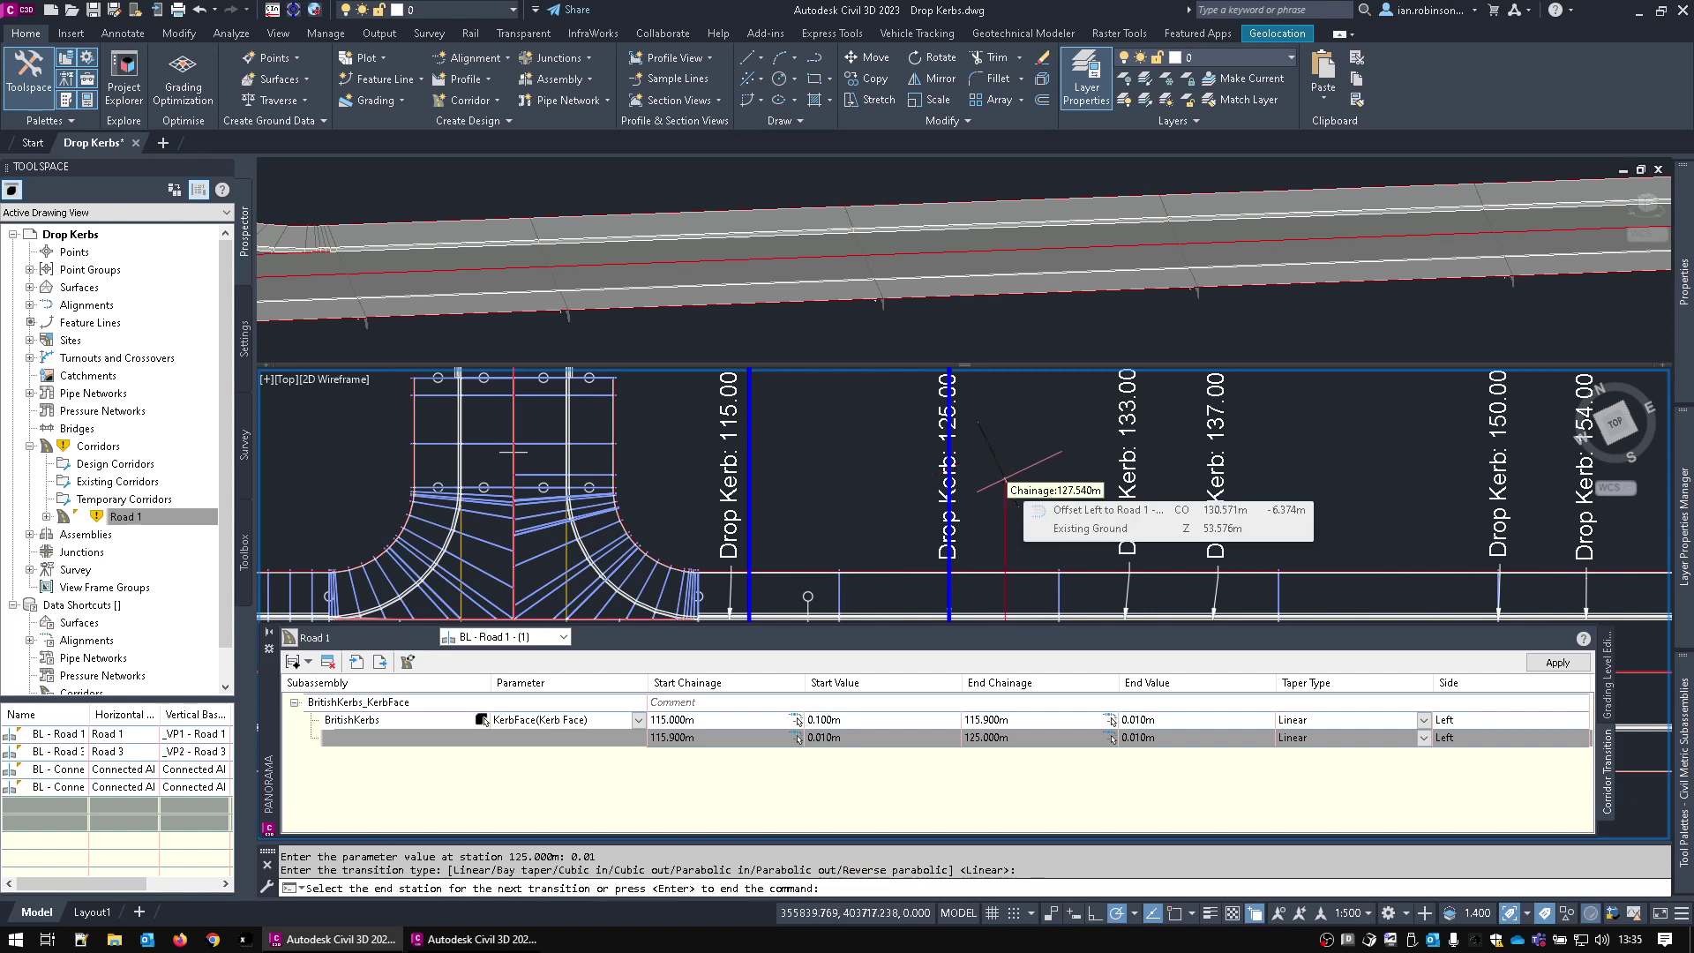
- Add a linear transition raising the kerb face to 0.1 m at chainage 125.9, and apply the transitions to the corridor
type("125.")
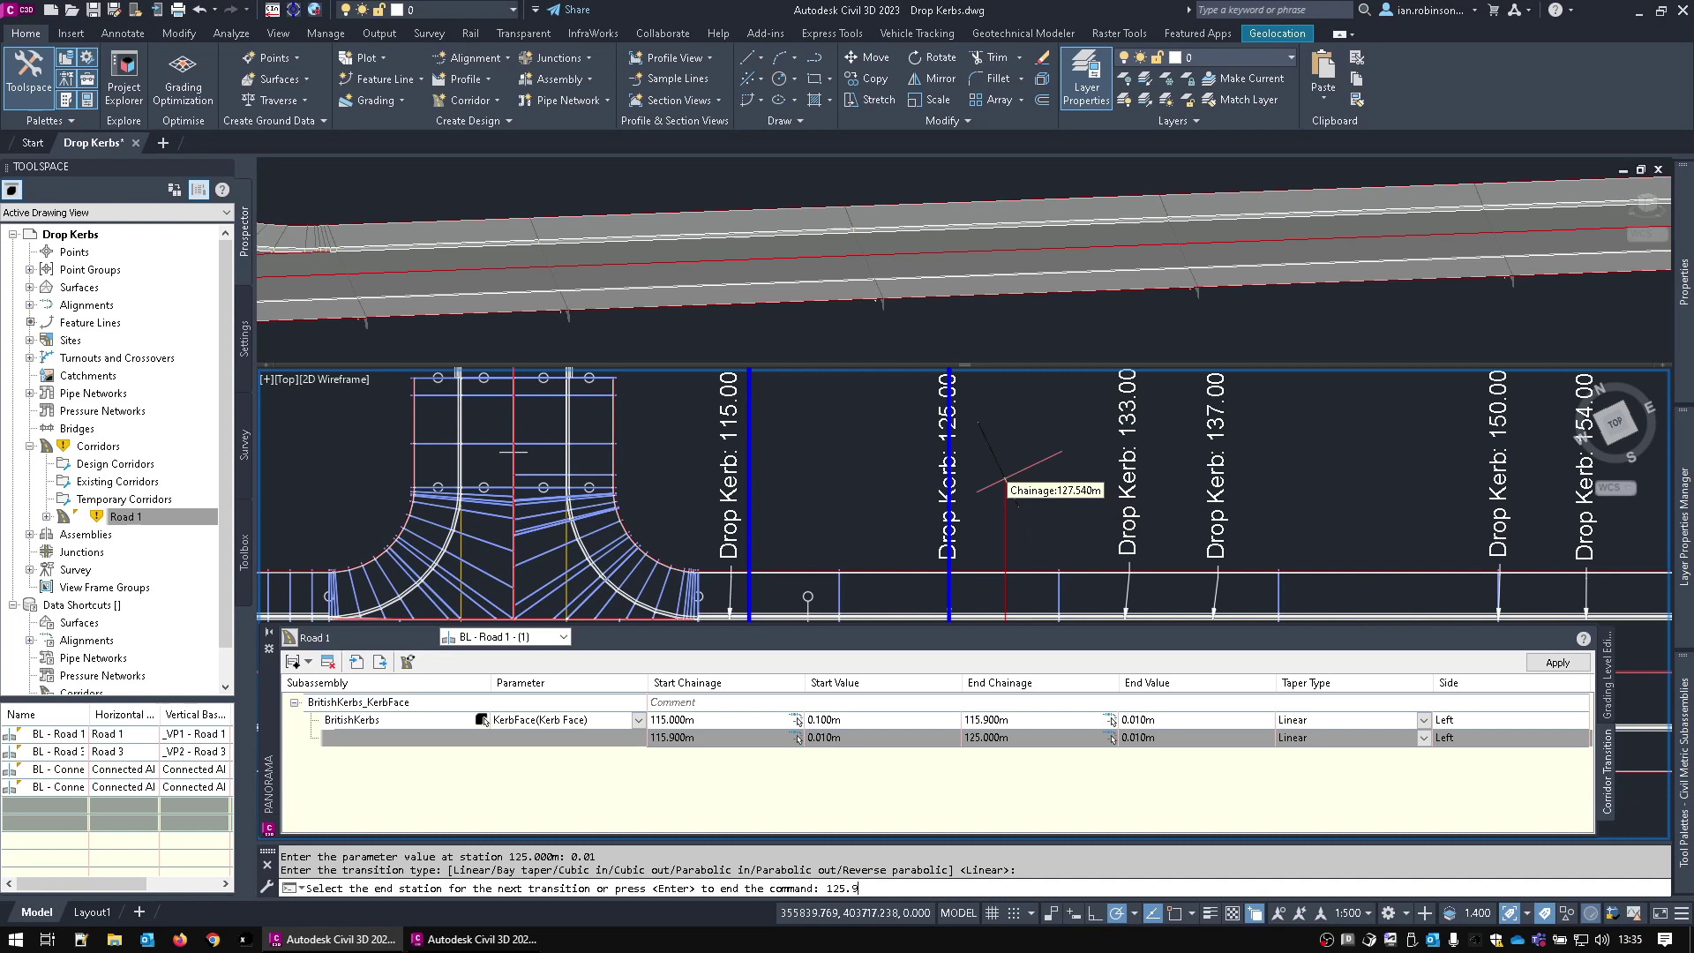
type("9")
key("Return")
type("0.1")
key("Return")
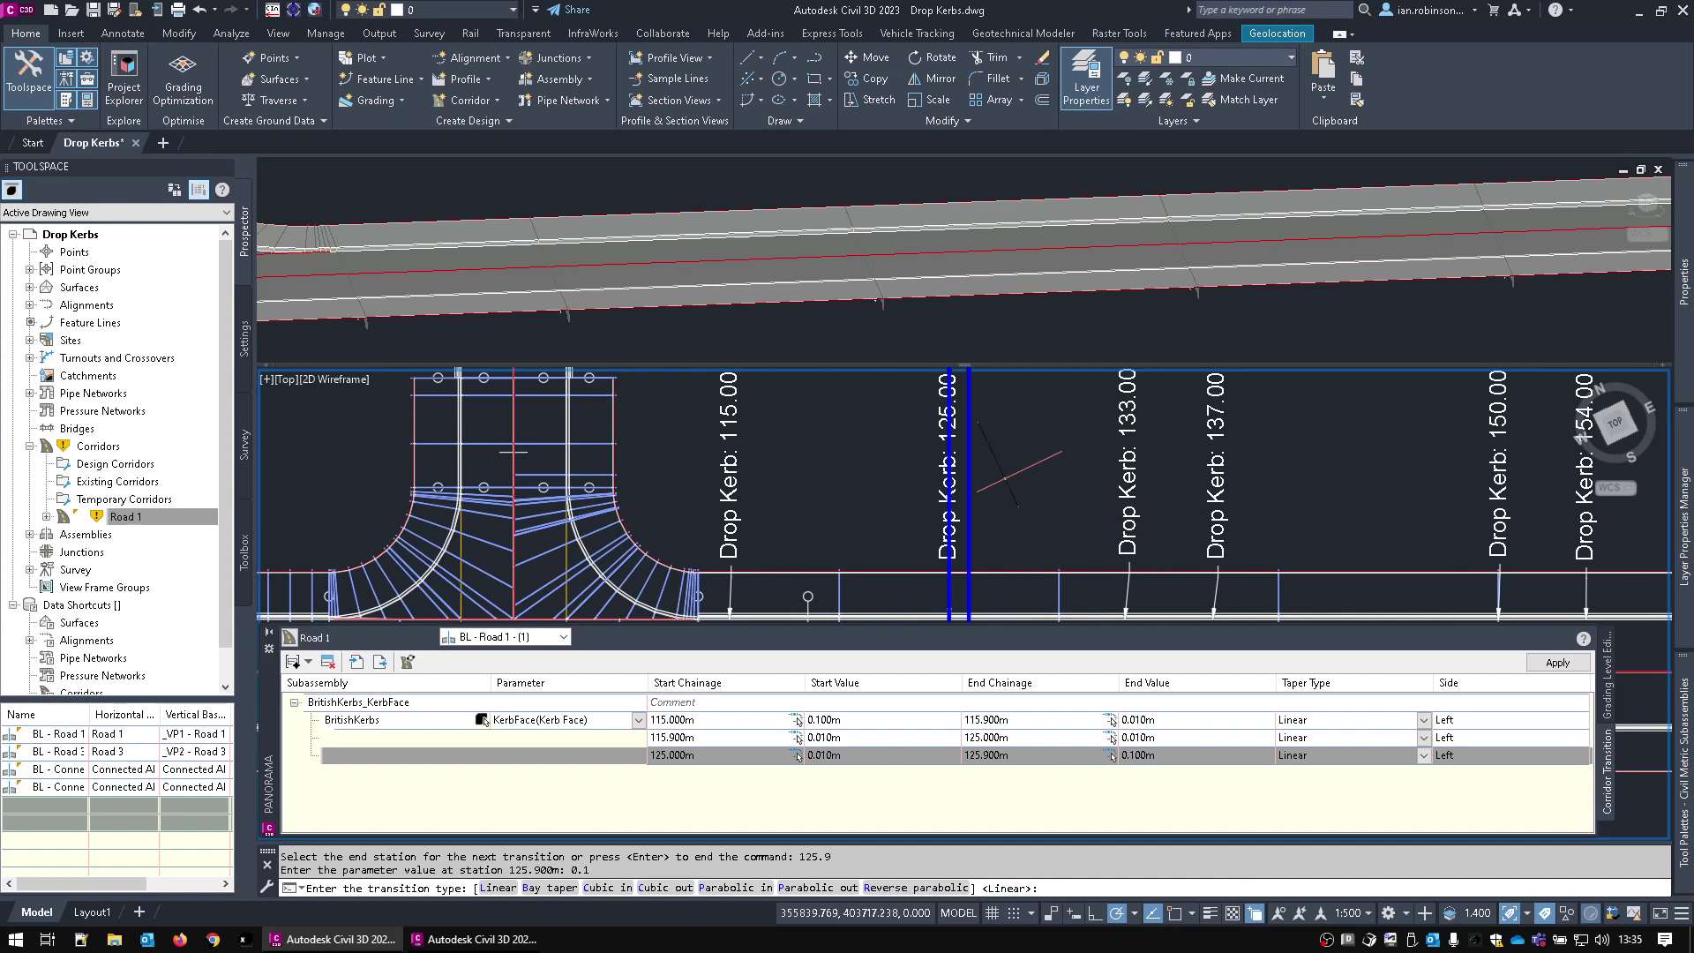
key("Return")
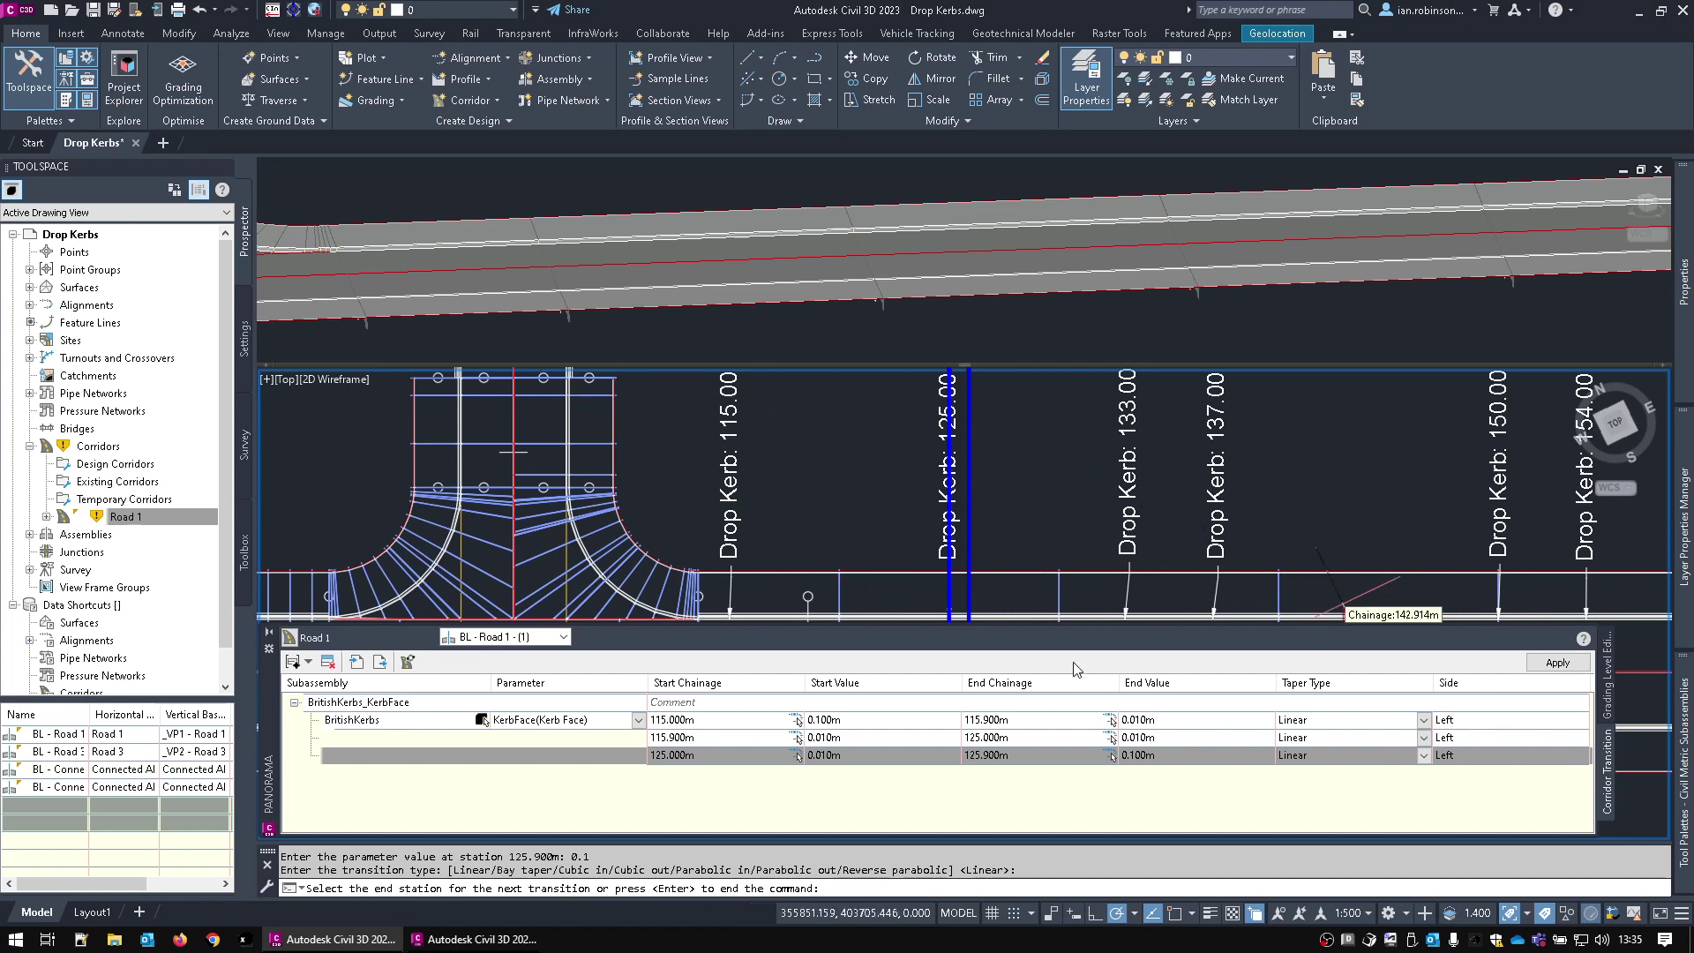
key("Return")
left_click(1558, 662)
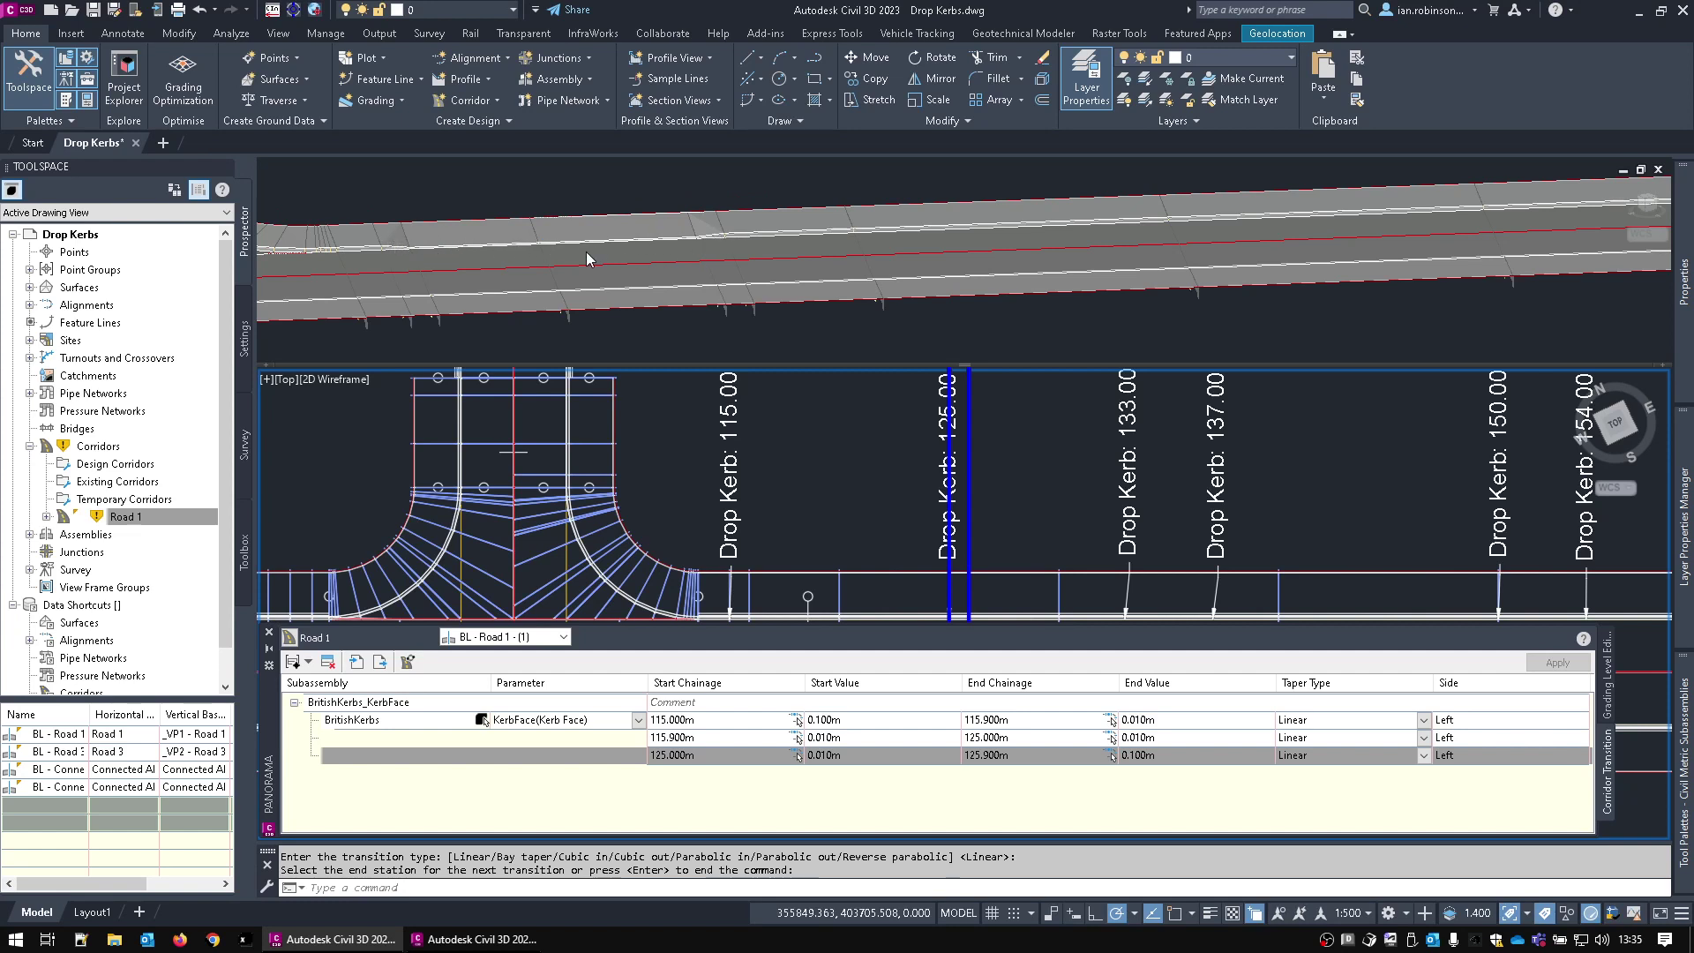
- Inspect the drop kerb between chainages 115 and 125 in the shaded 3D view and end the running transition command
left_click(649, 201)
middle_click_drag(576, 271, 778, 291)
scroll(768, 265, "up", 3)
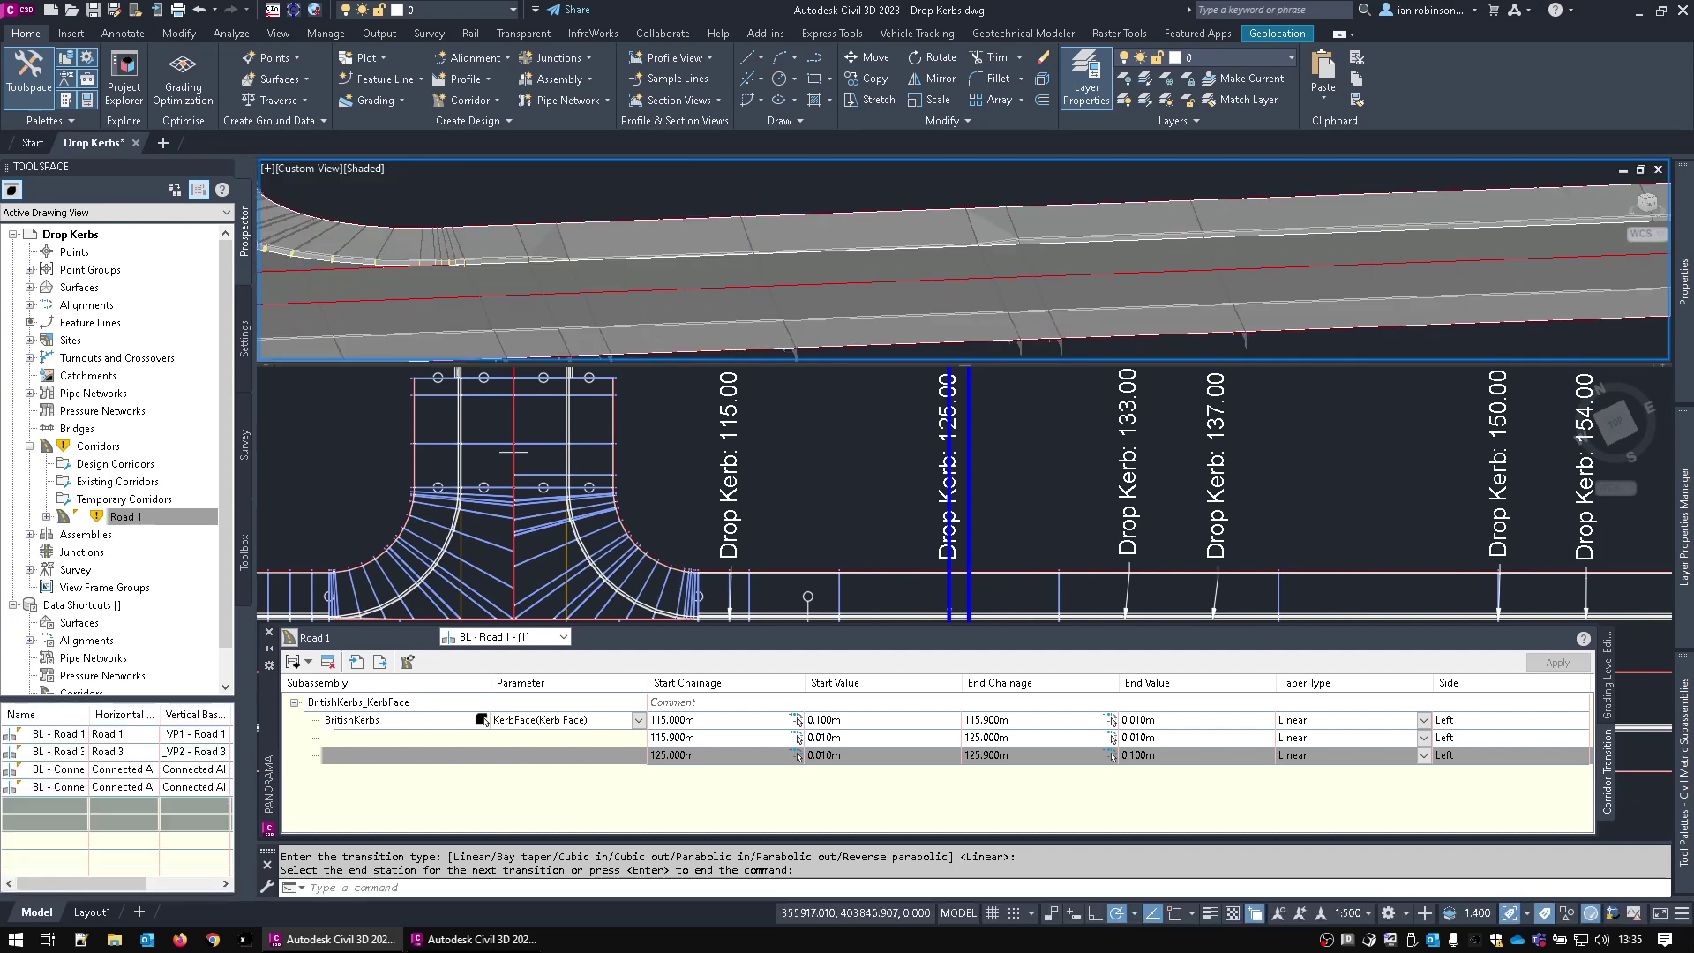
scroll(743, 246, "up", 3)
scroll(758, 251, "down", 3)
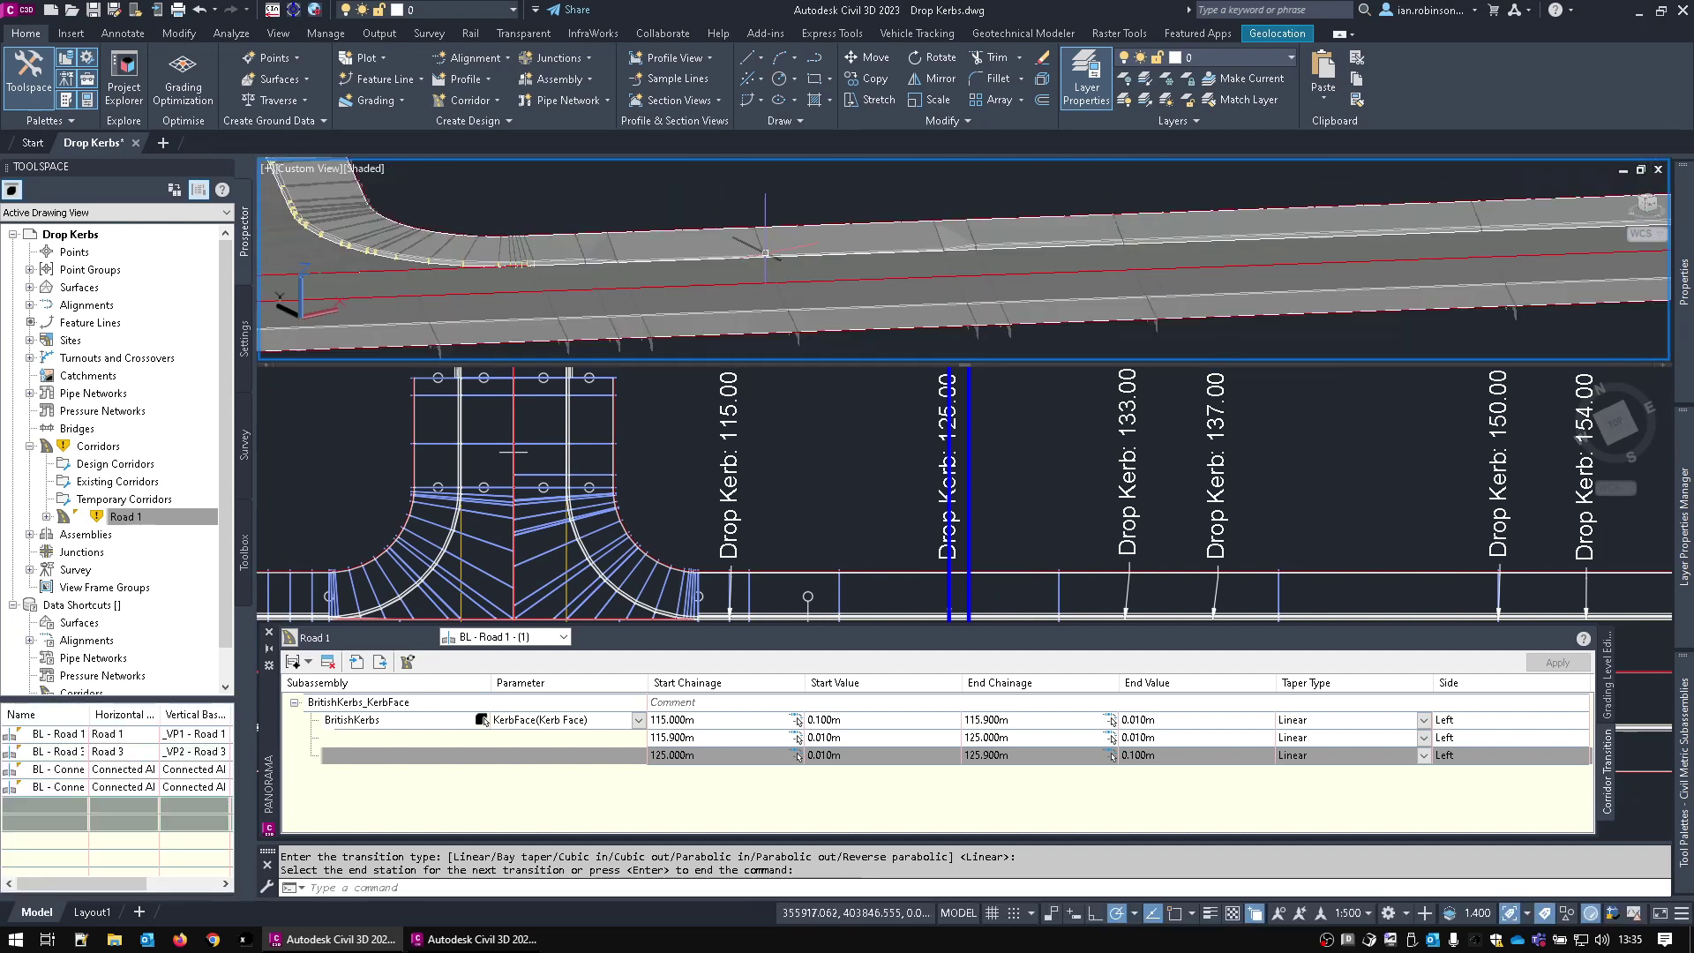
scroll(765, 253, "up", 2)
key("Return")
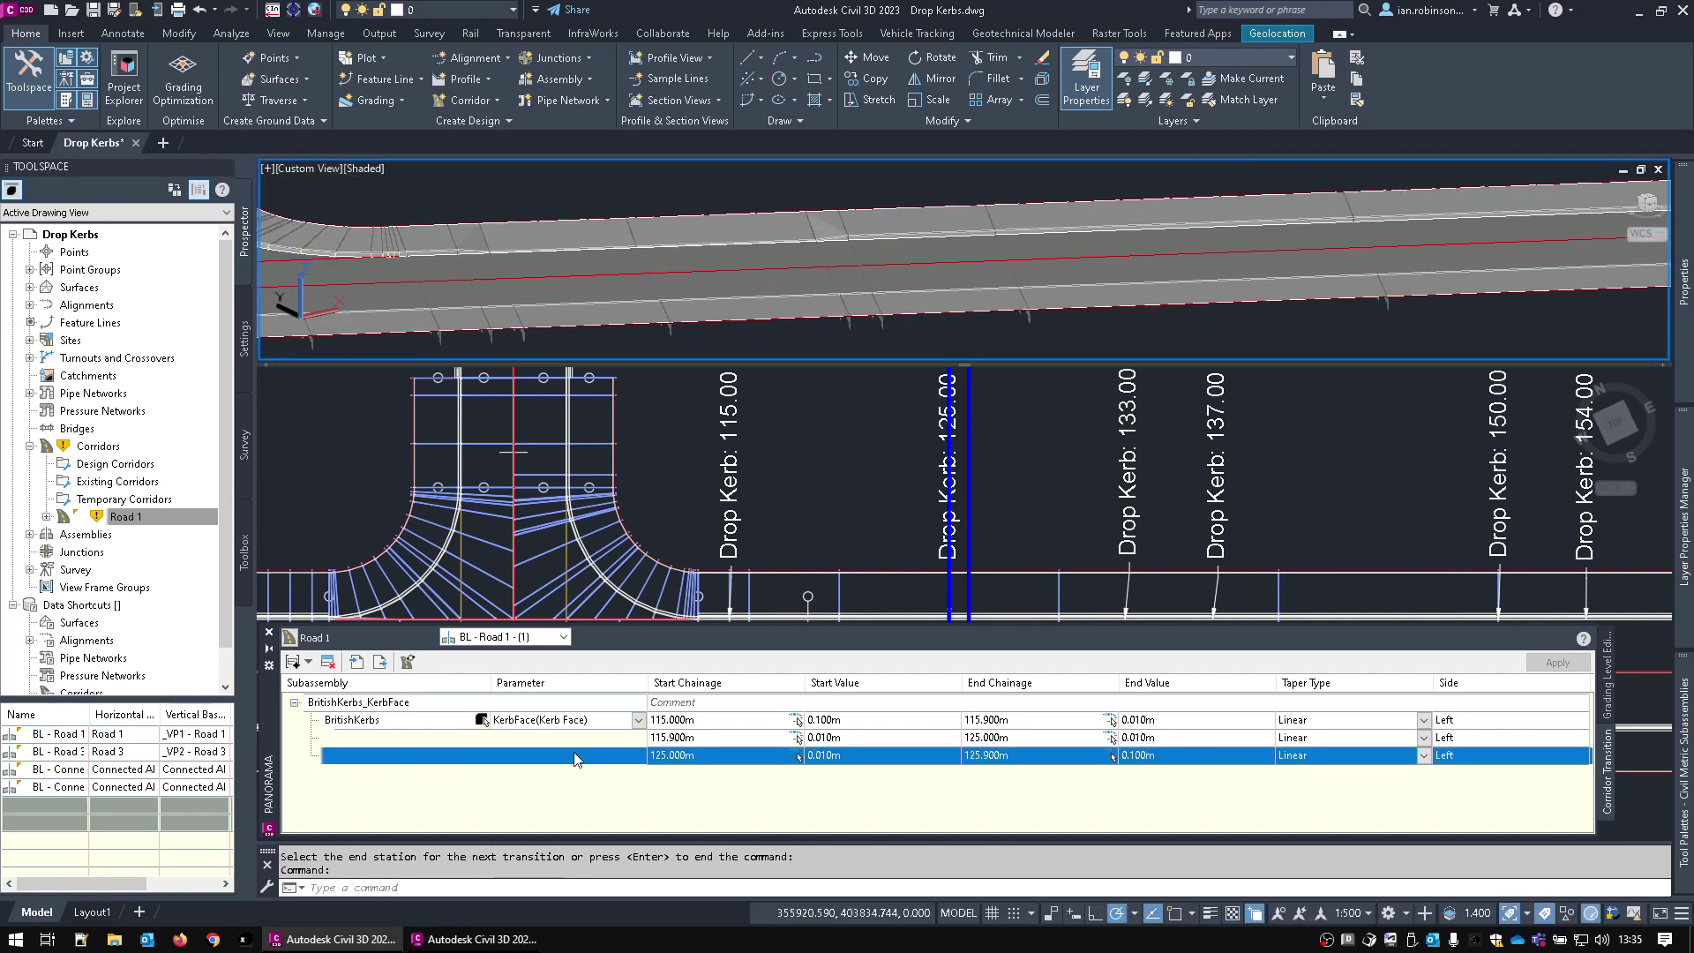
- Insert a new kerb face transition below the last one and set its start chainage to 133 m
right_click(409, 756)
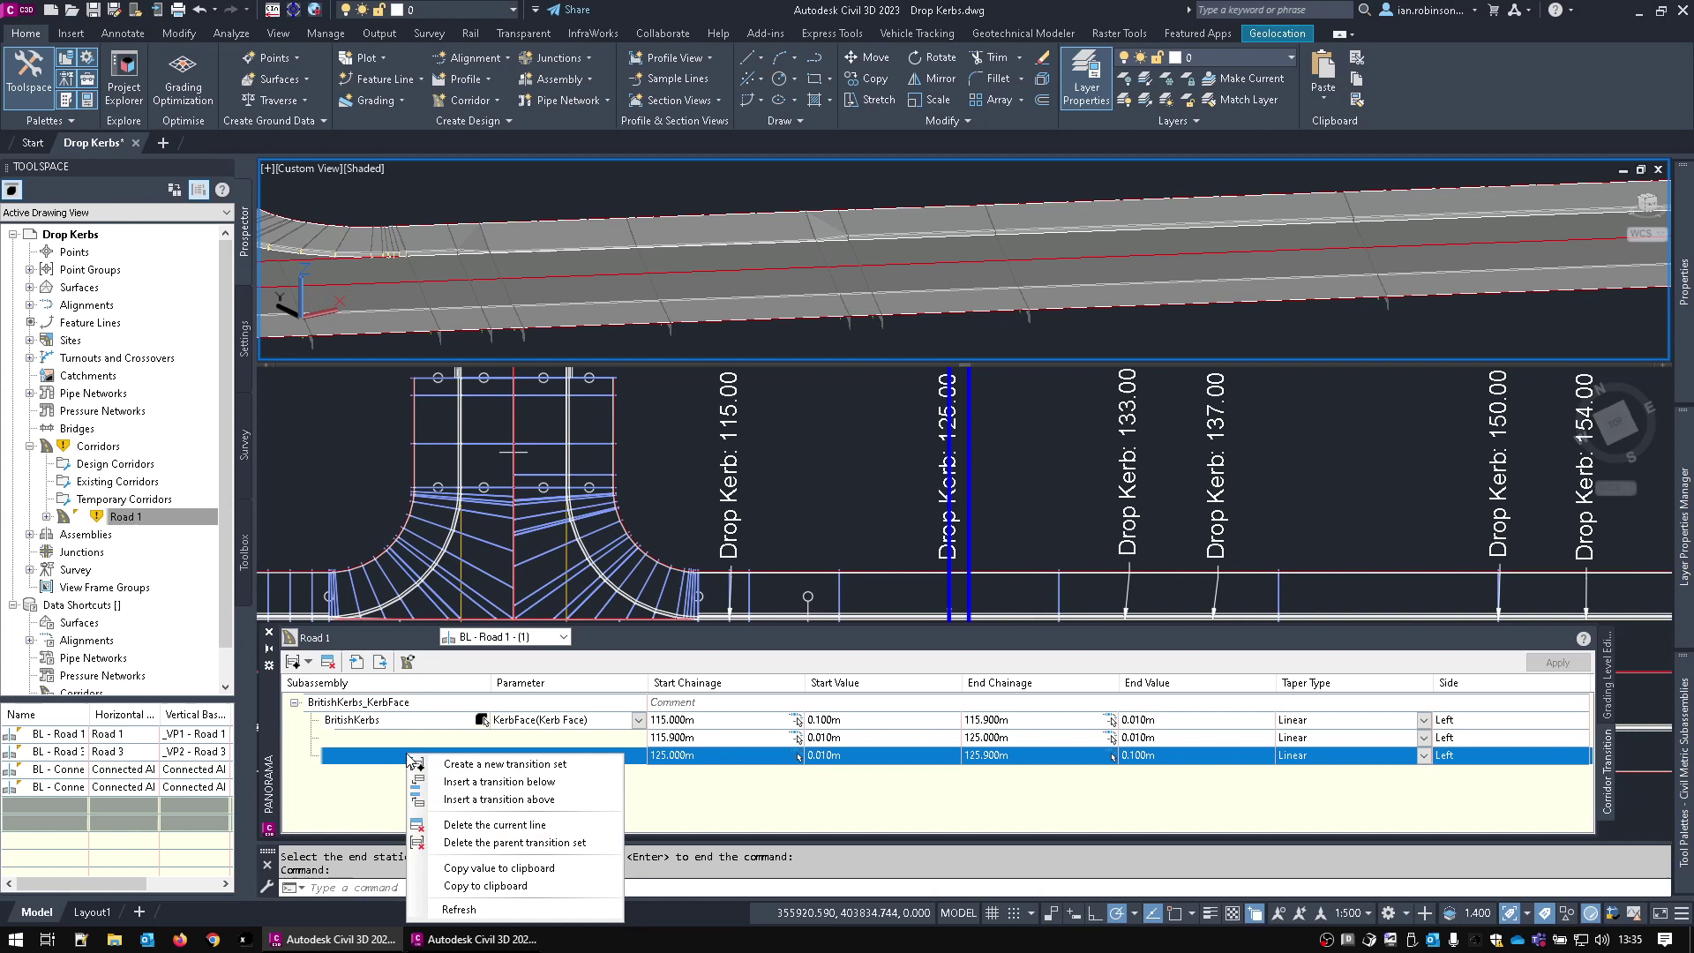
left_click(529, 782)
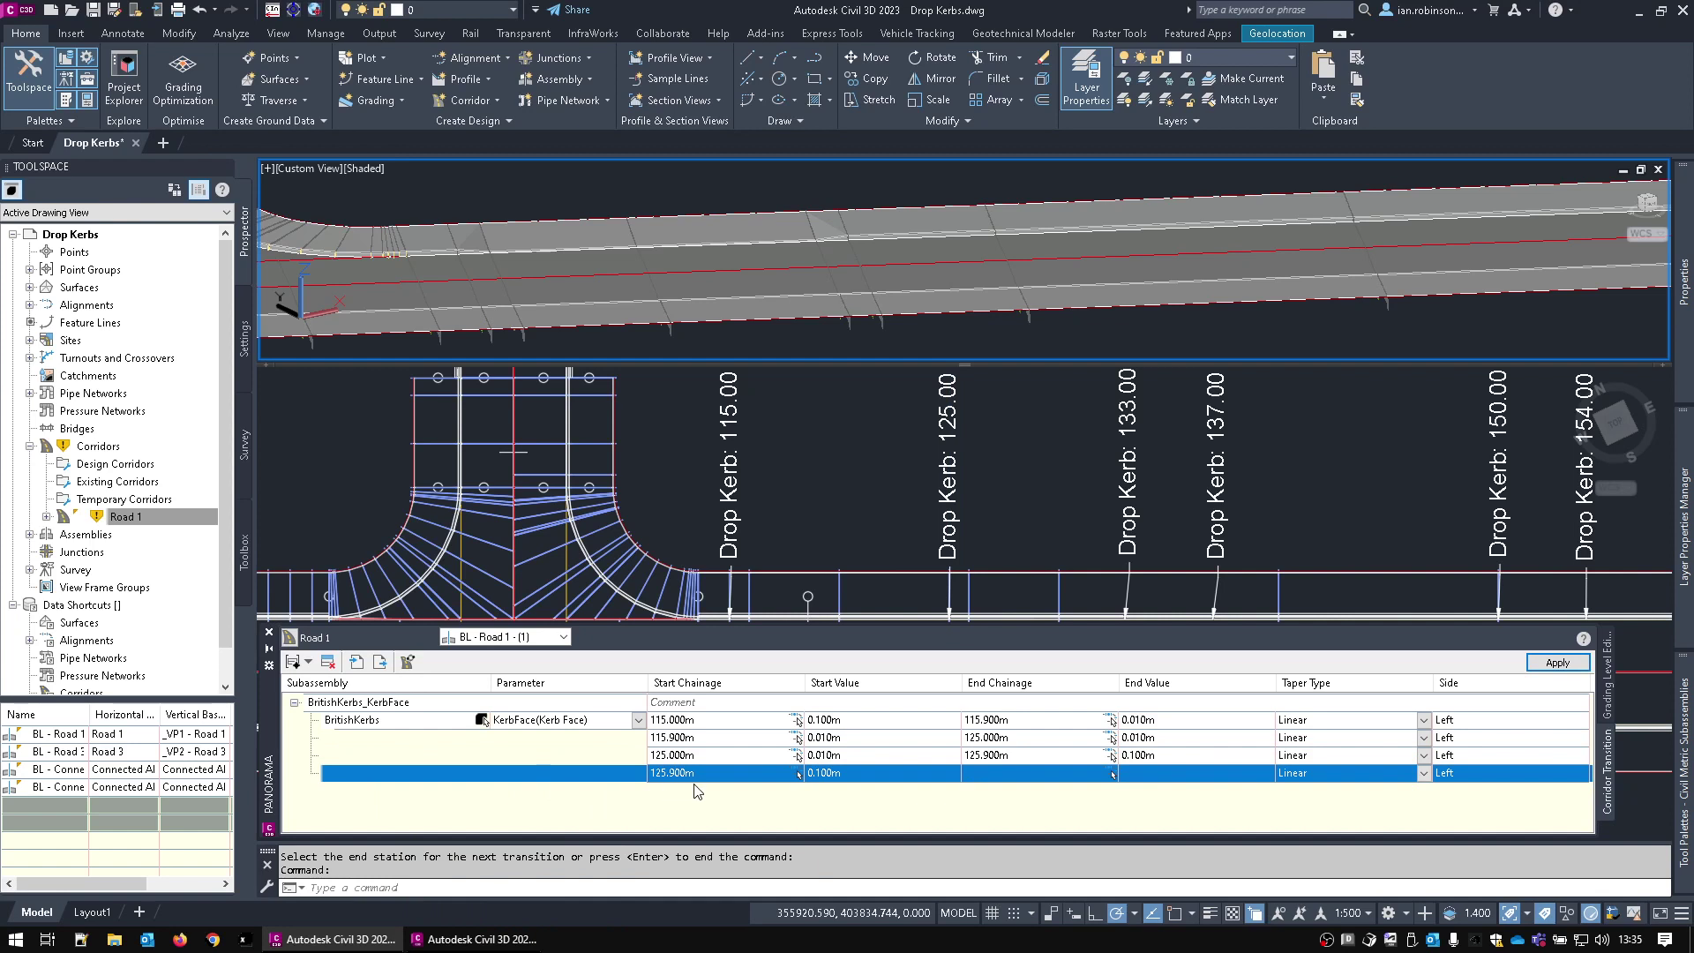
left_click(697, 775)
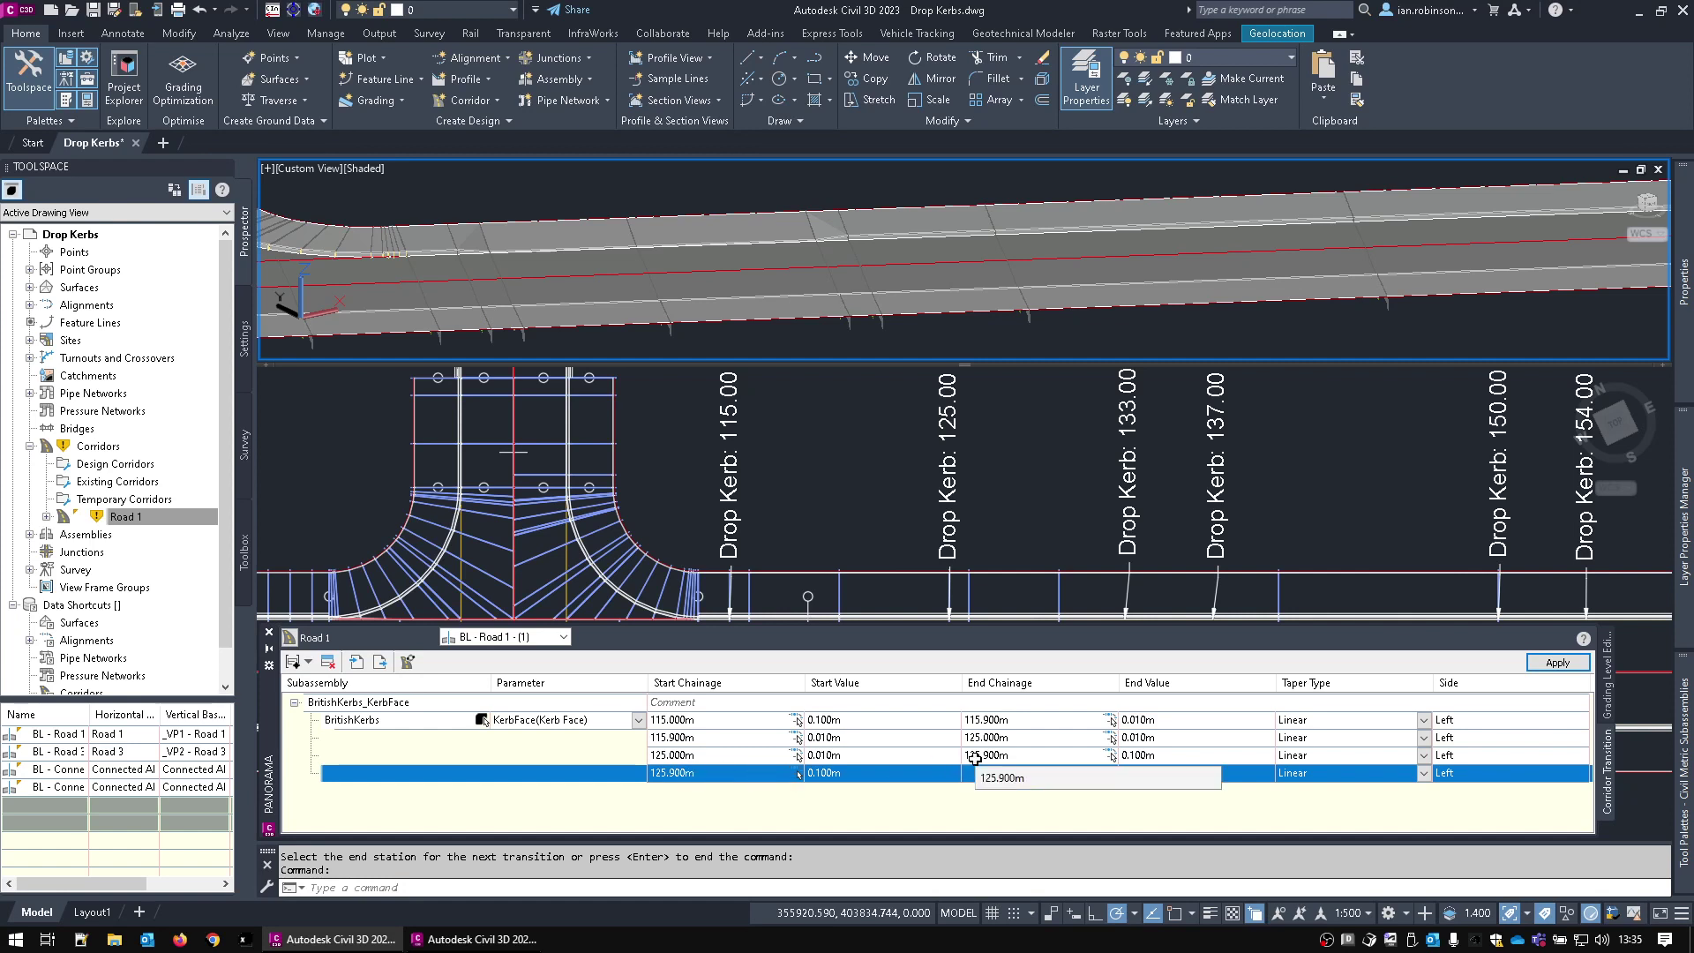
left_click(724, 773)
type("133")
key("Return")
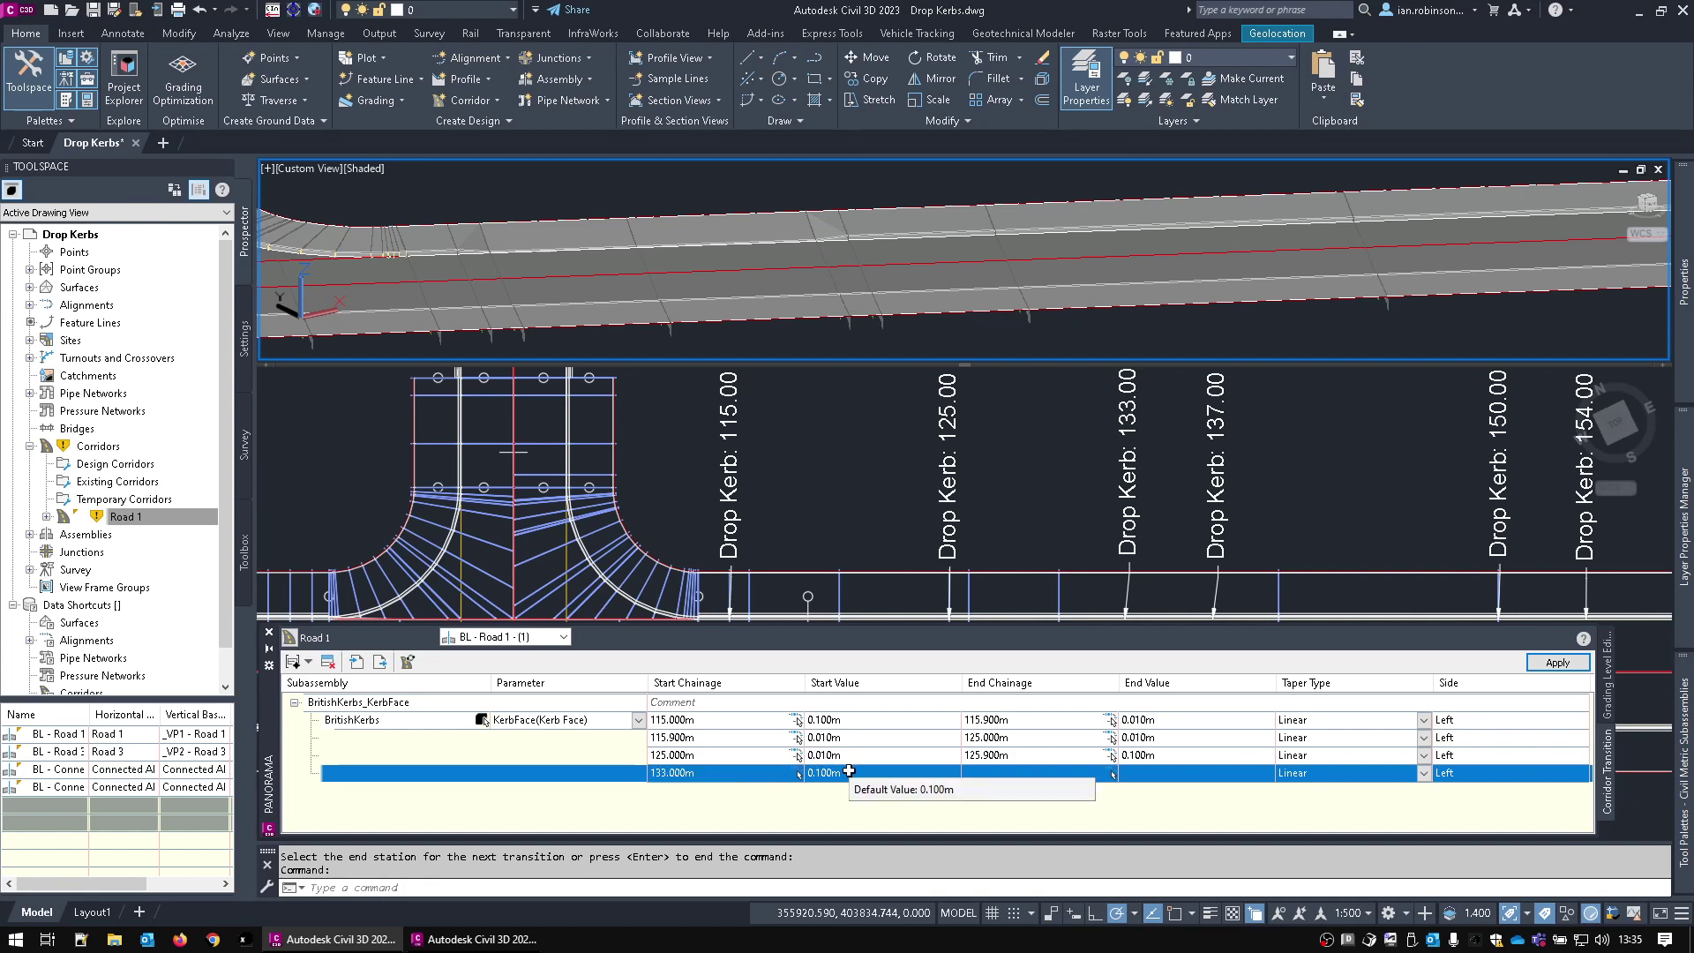
- End the transition starting at chainage 133 at chainage 133.9 with a kerb face value of 0.01 m
left_click(999, 773)
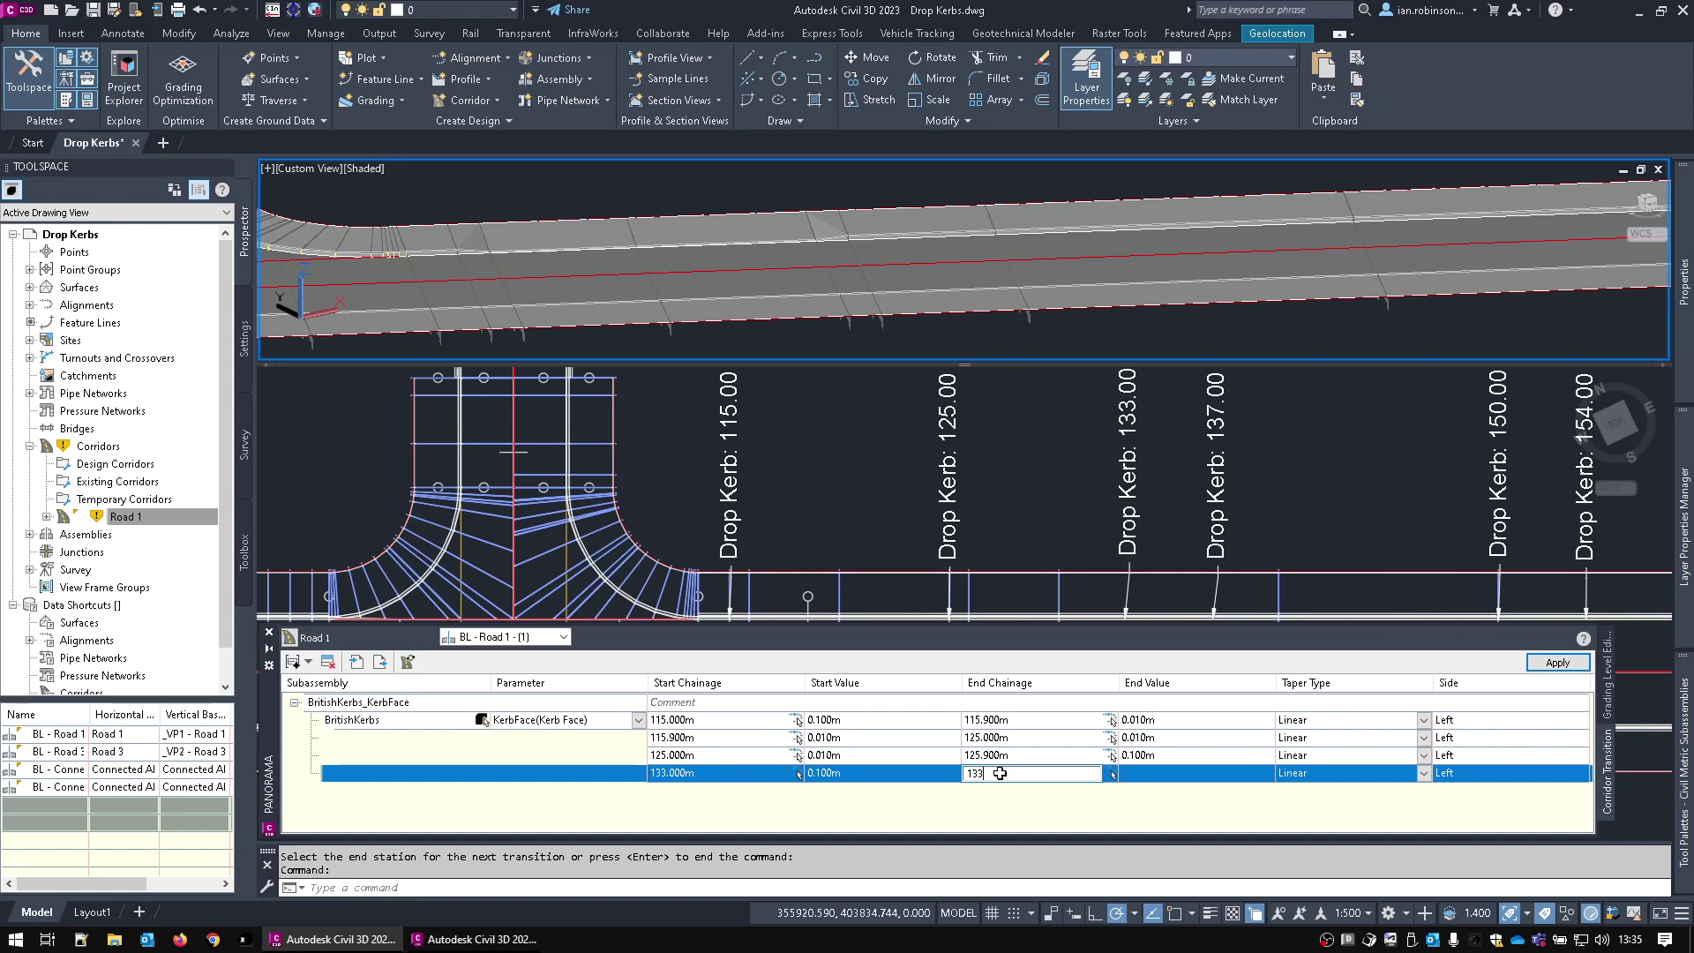
type("133.9")
key("Return")
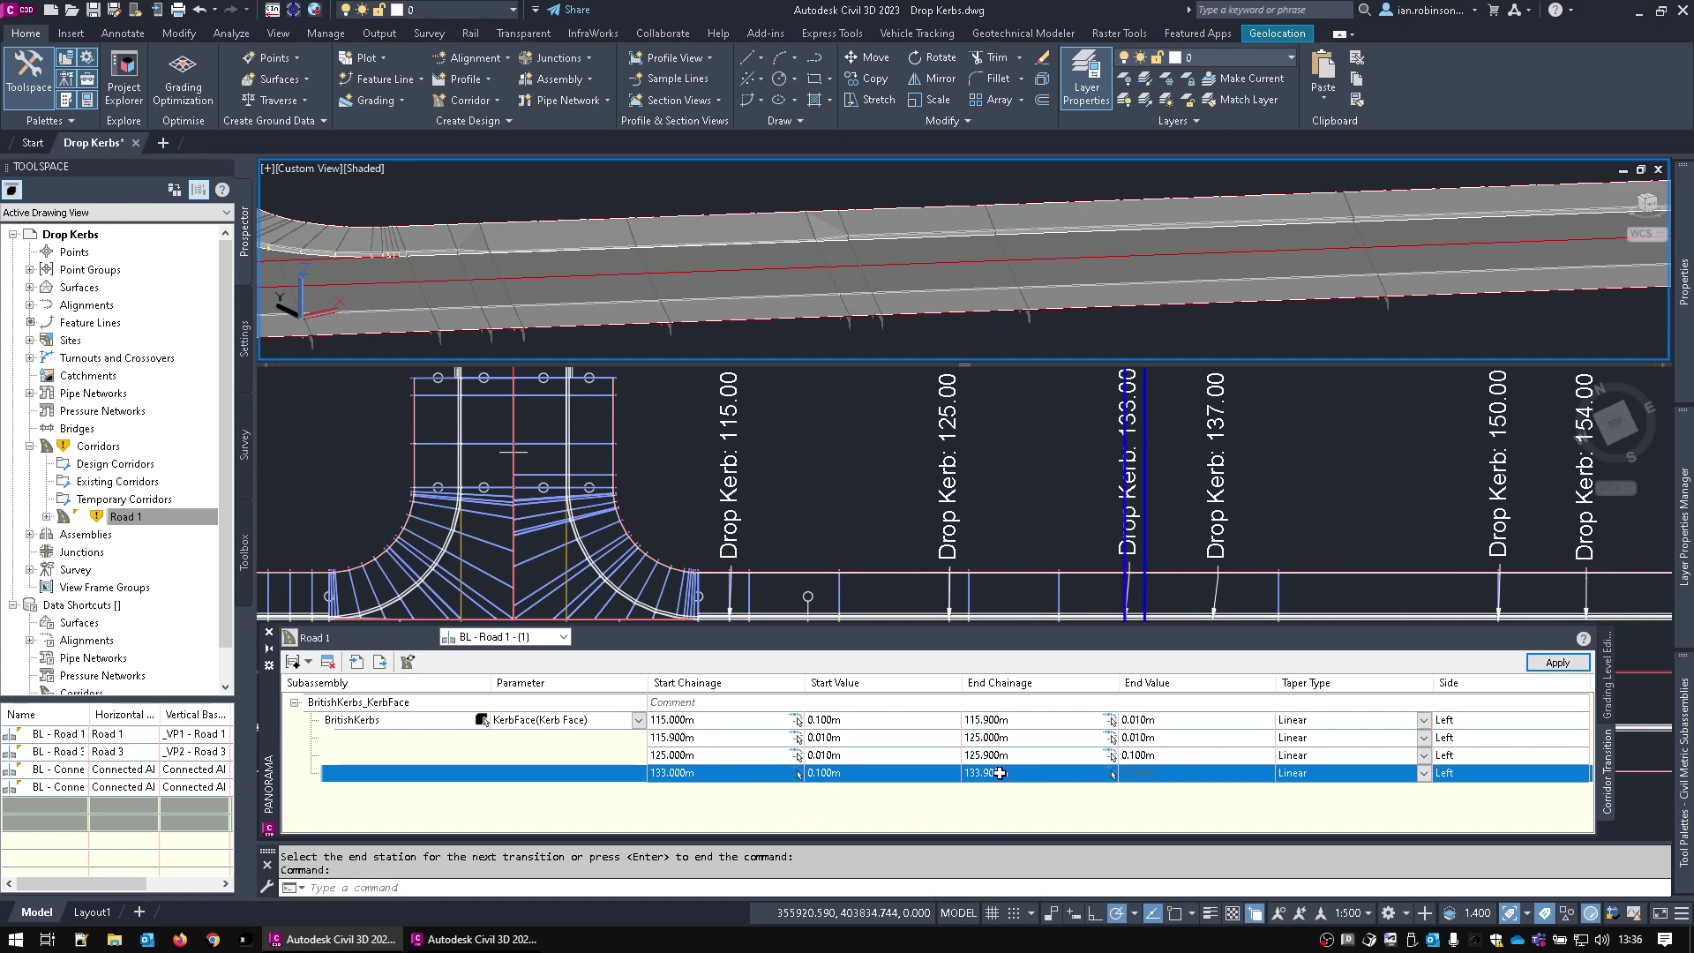
left_click(1145, 775)
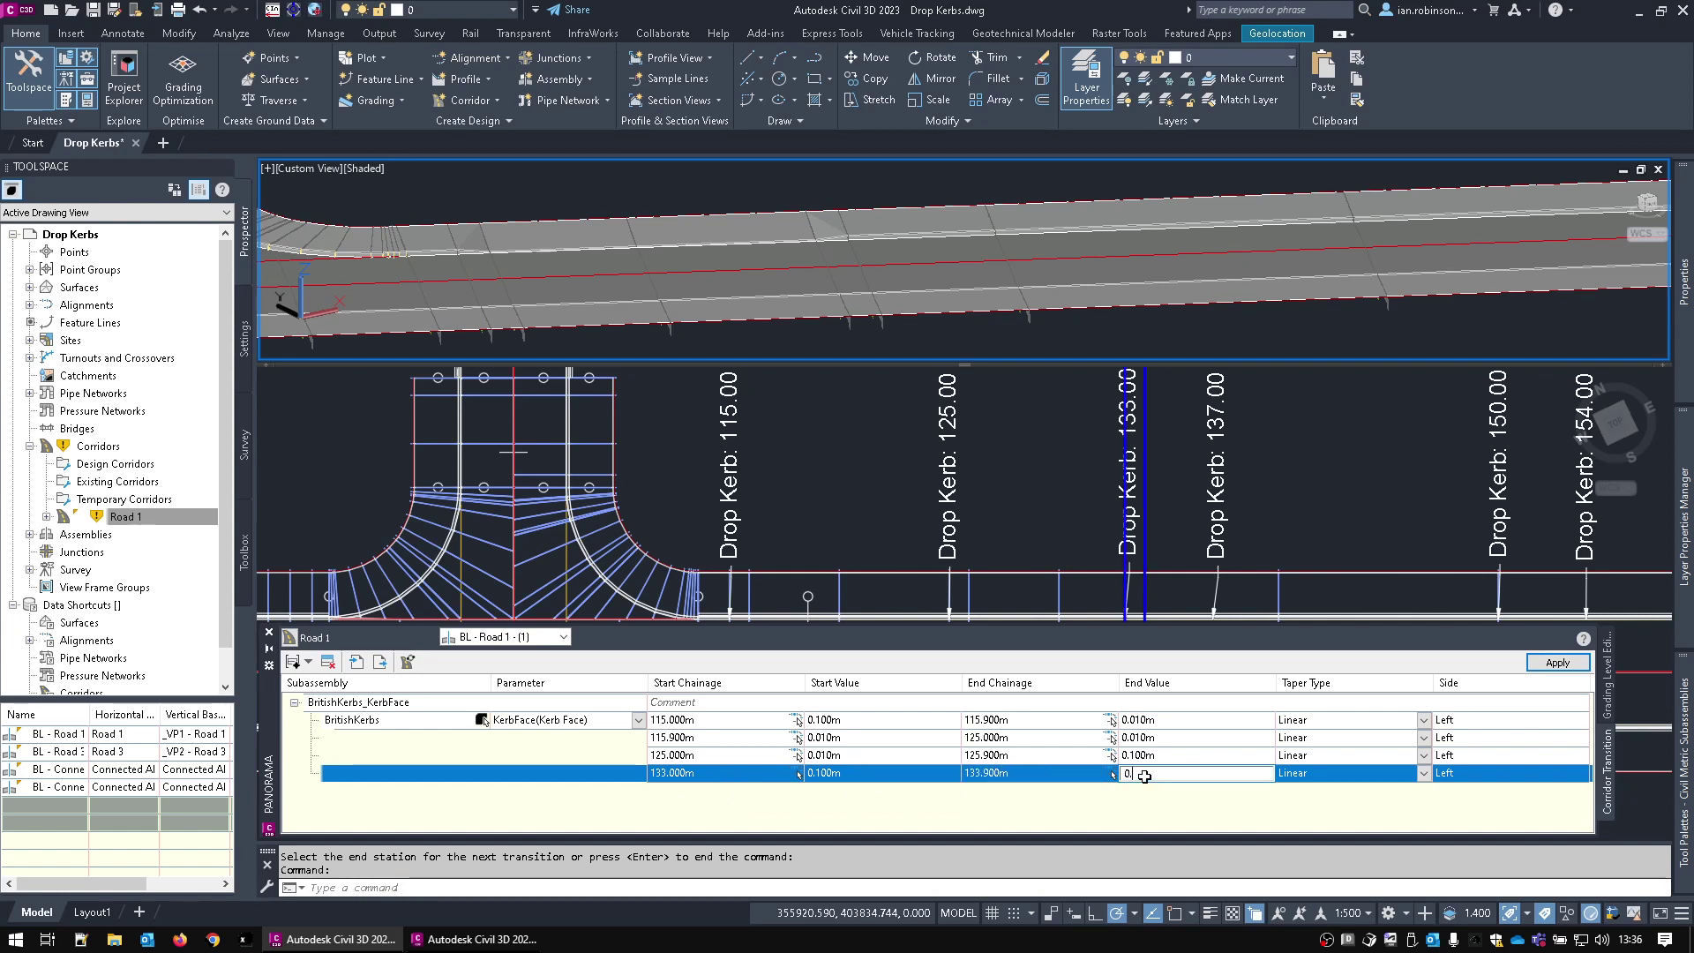
type("0.01")
key("Return")
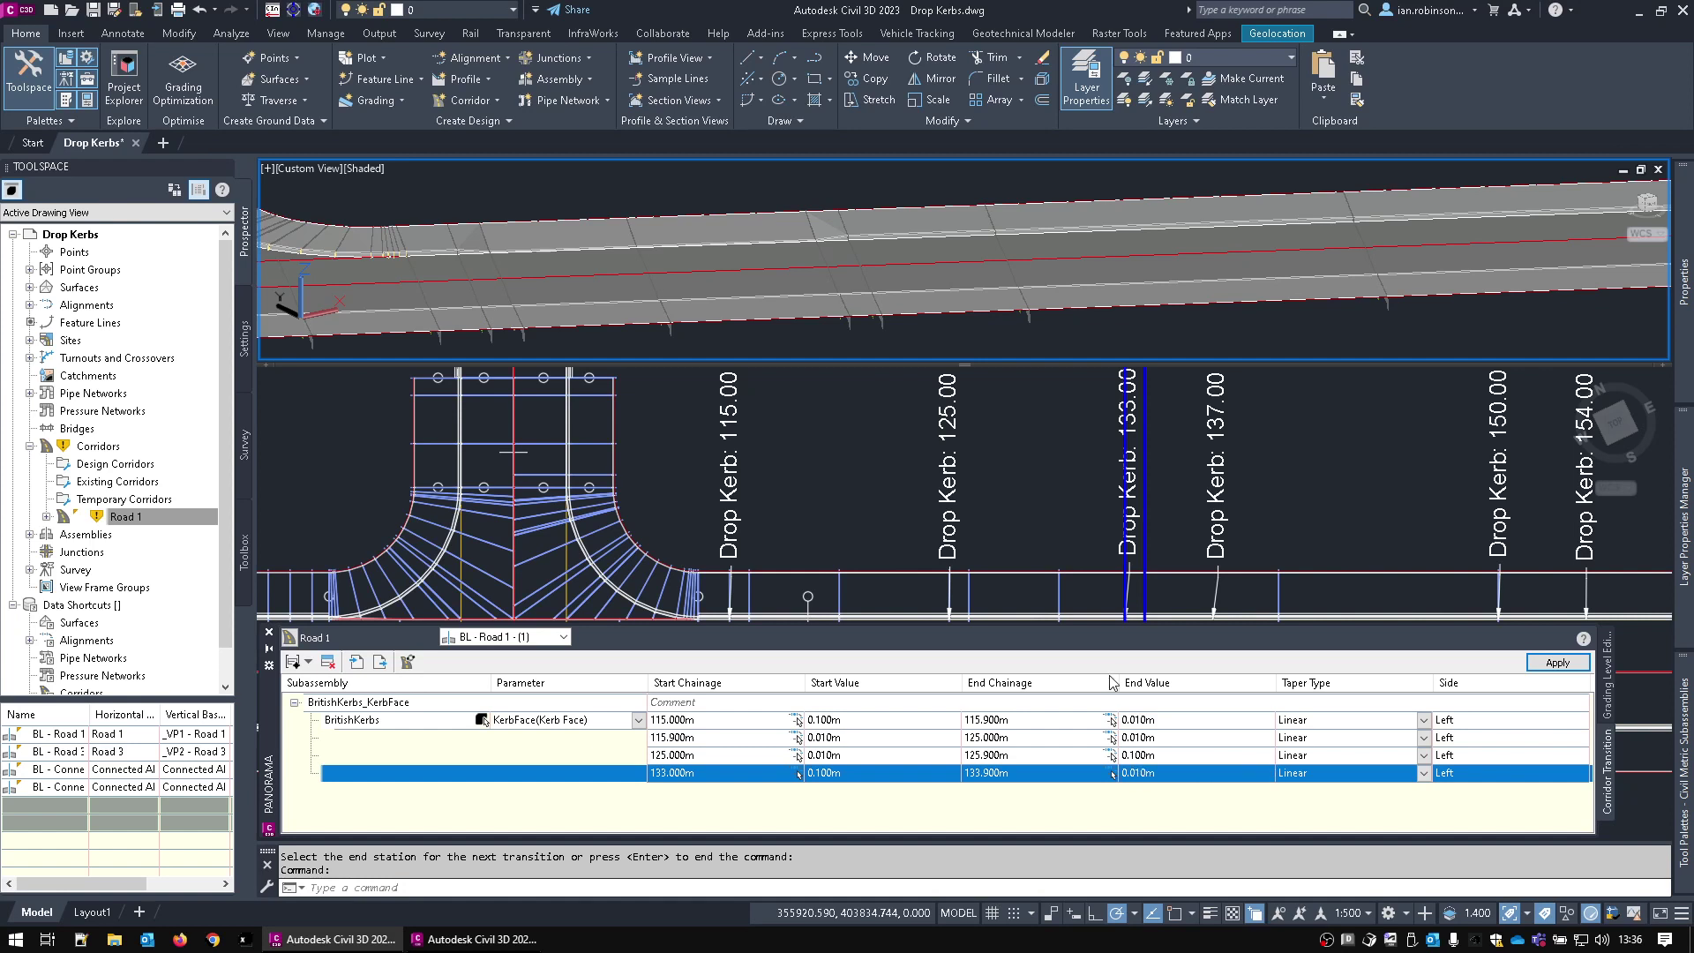
- Insert another transition below it, starting at chainage 137 with a kerb face value of 0.01 m
right_click(566, 775)
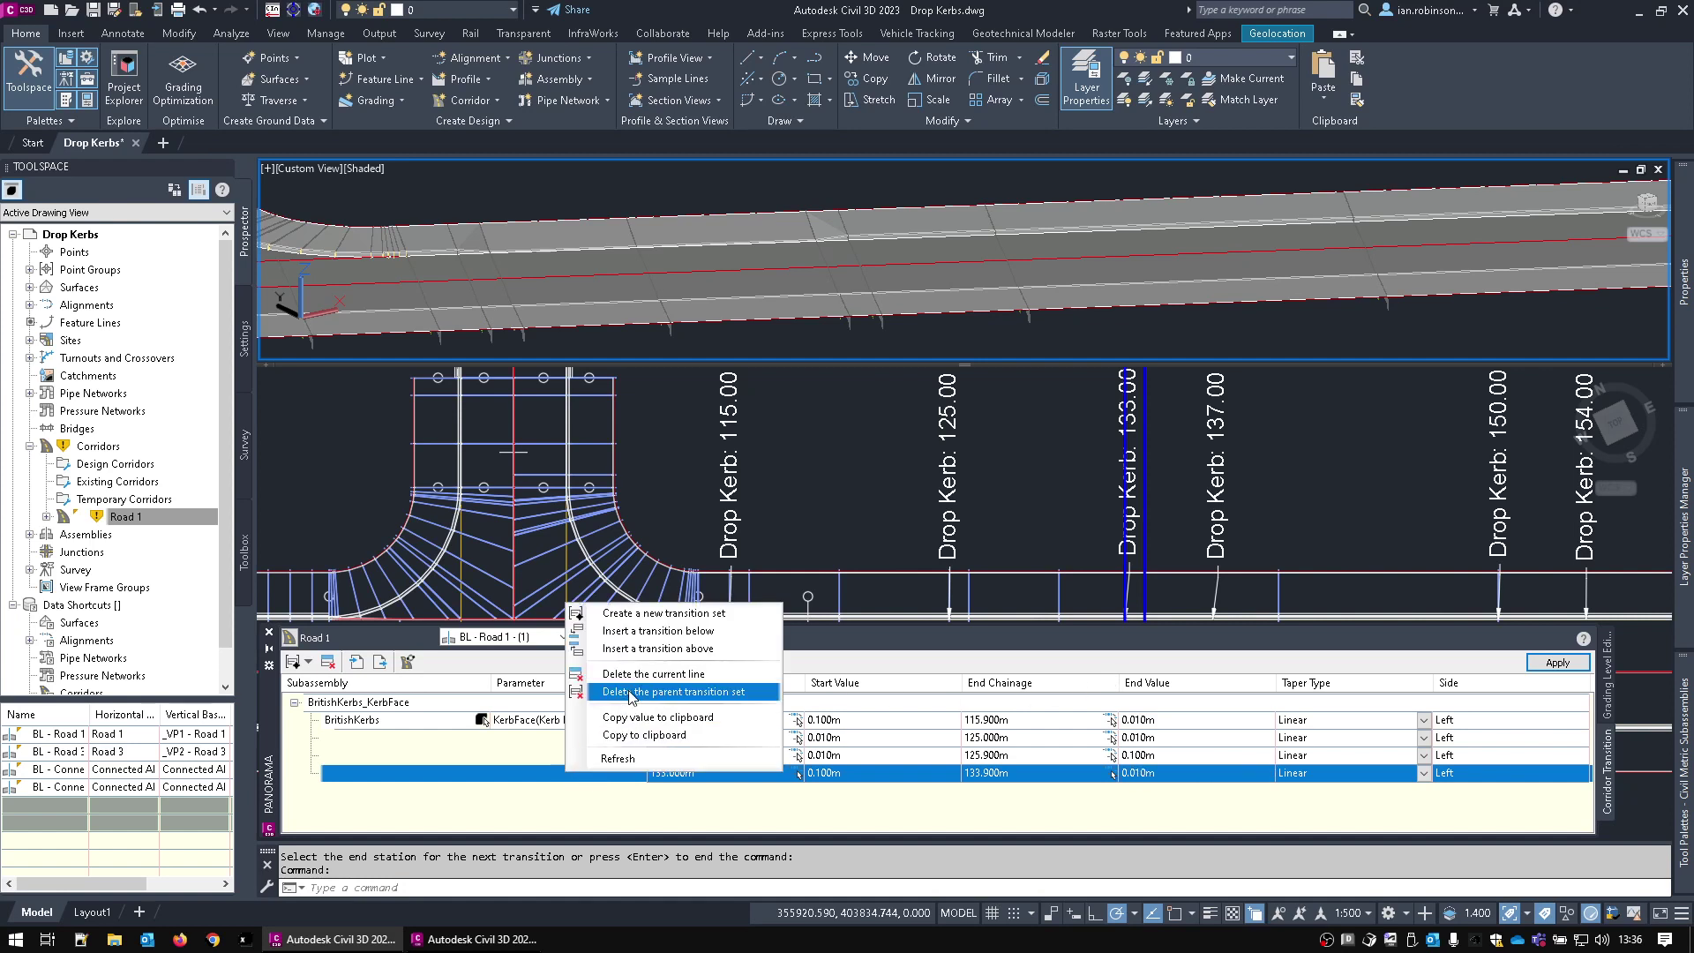
left_click(637, 637)
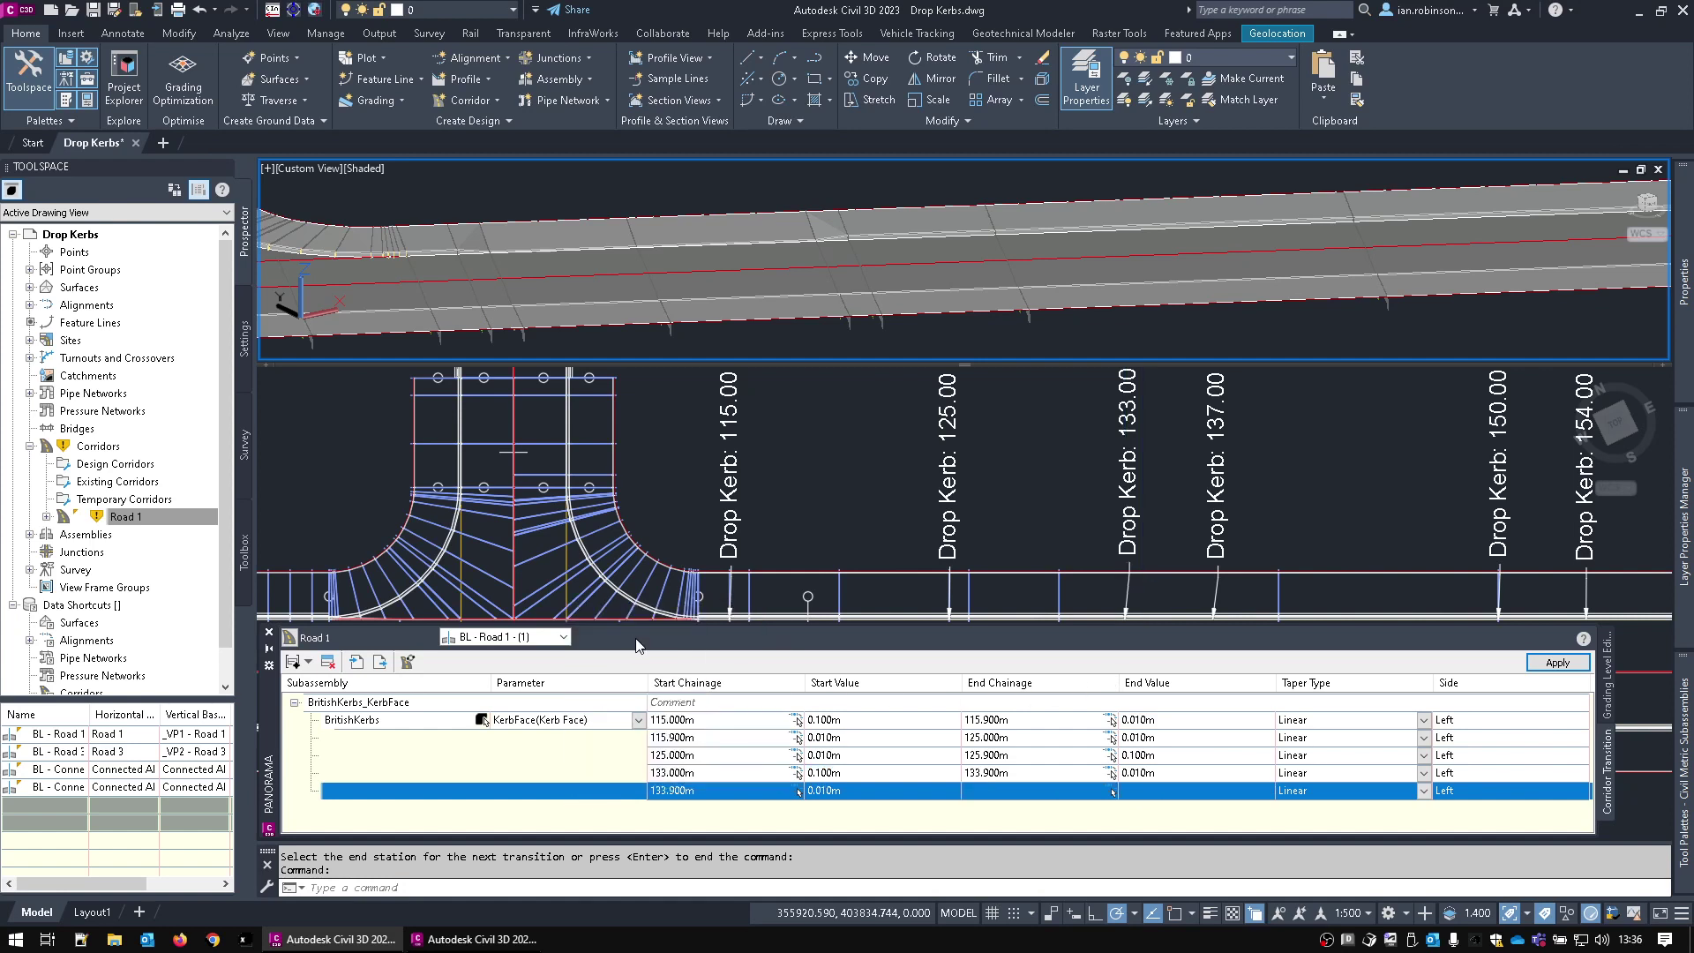
left_click(722, 791)
type("137")
key("Return")
left_click(879, 789)
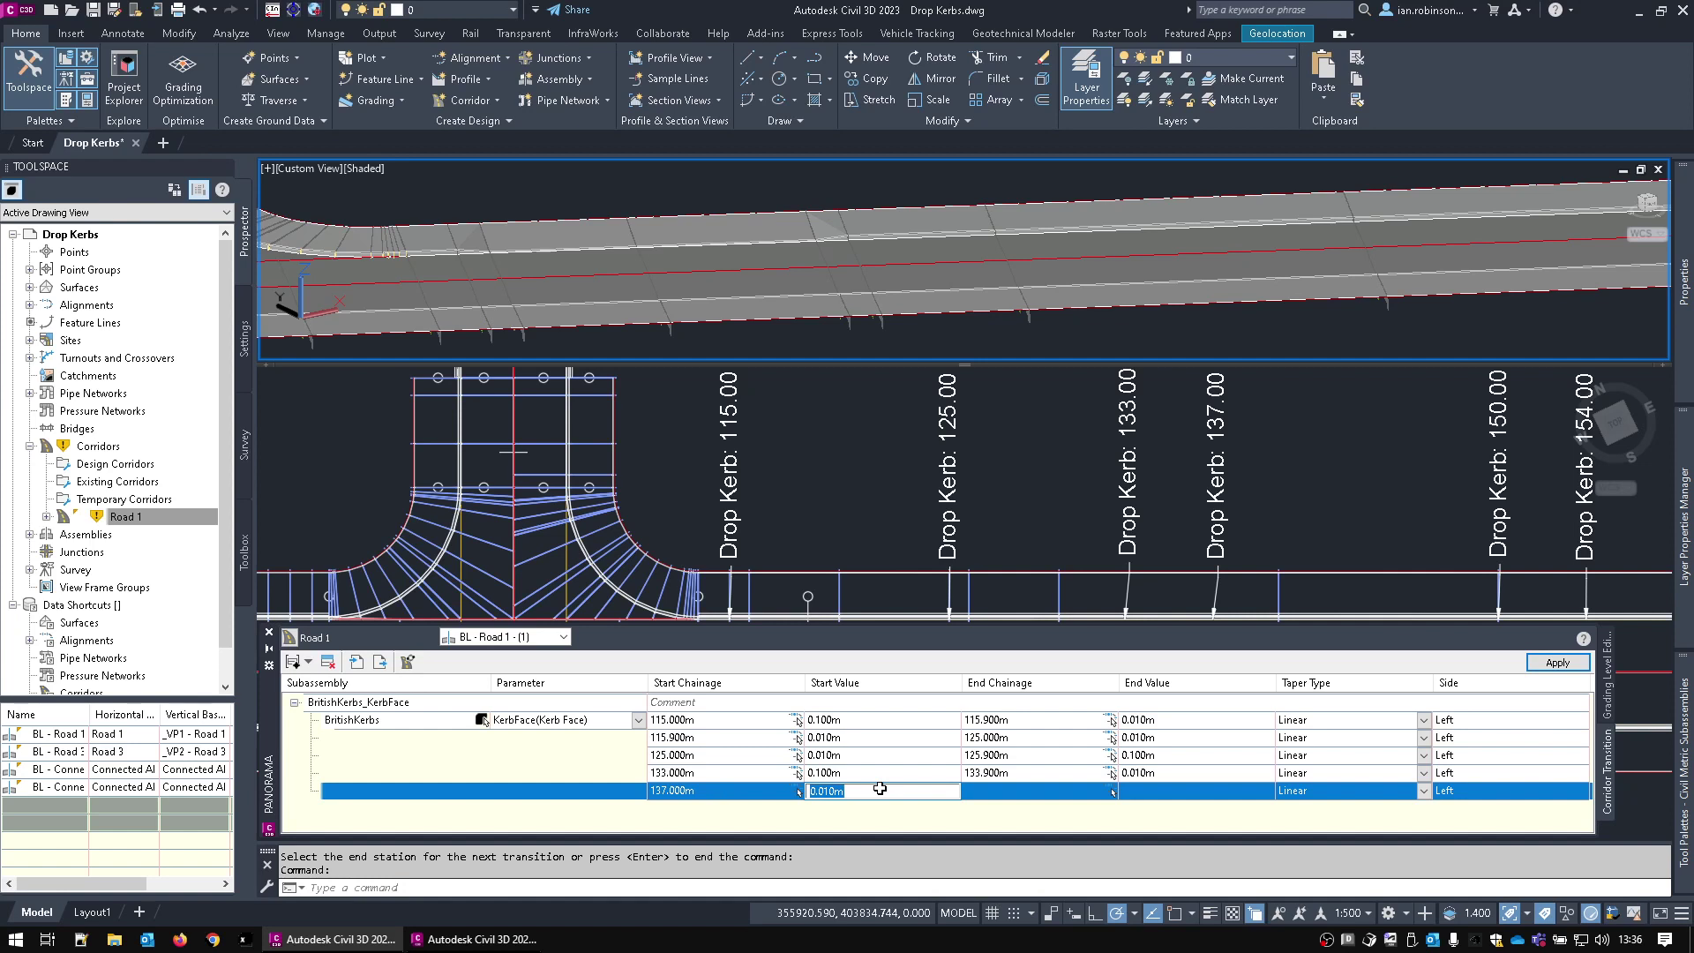
type("0.01")
key("Return")
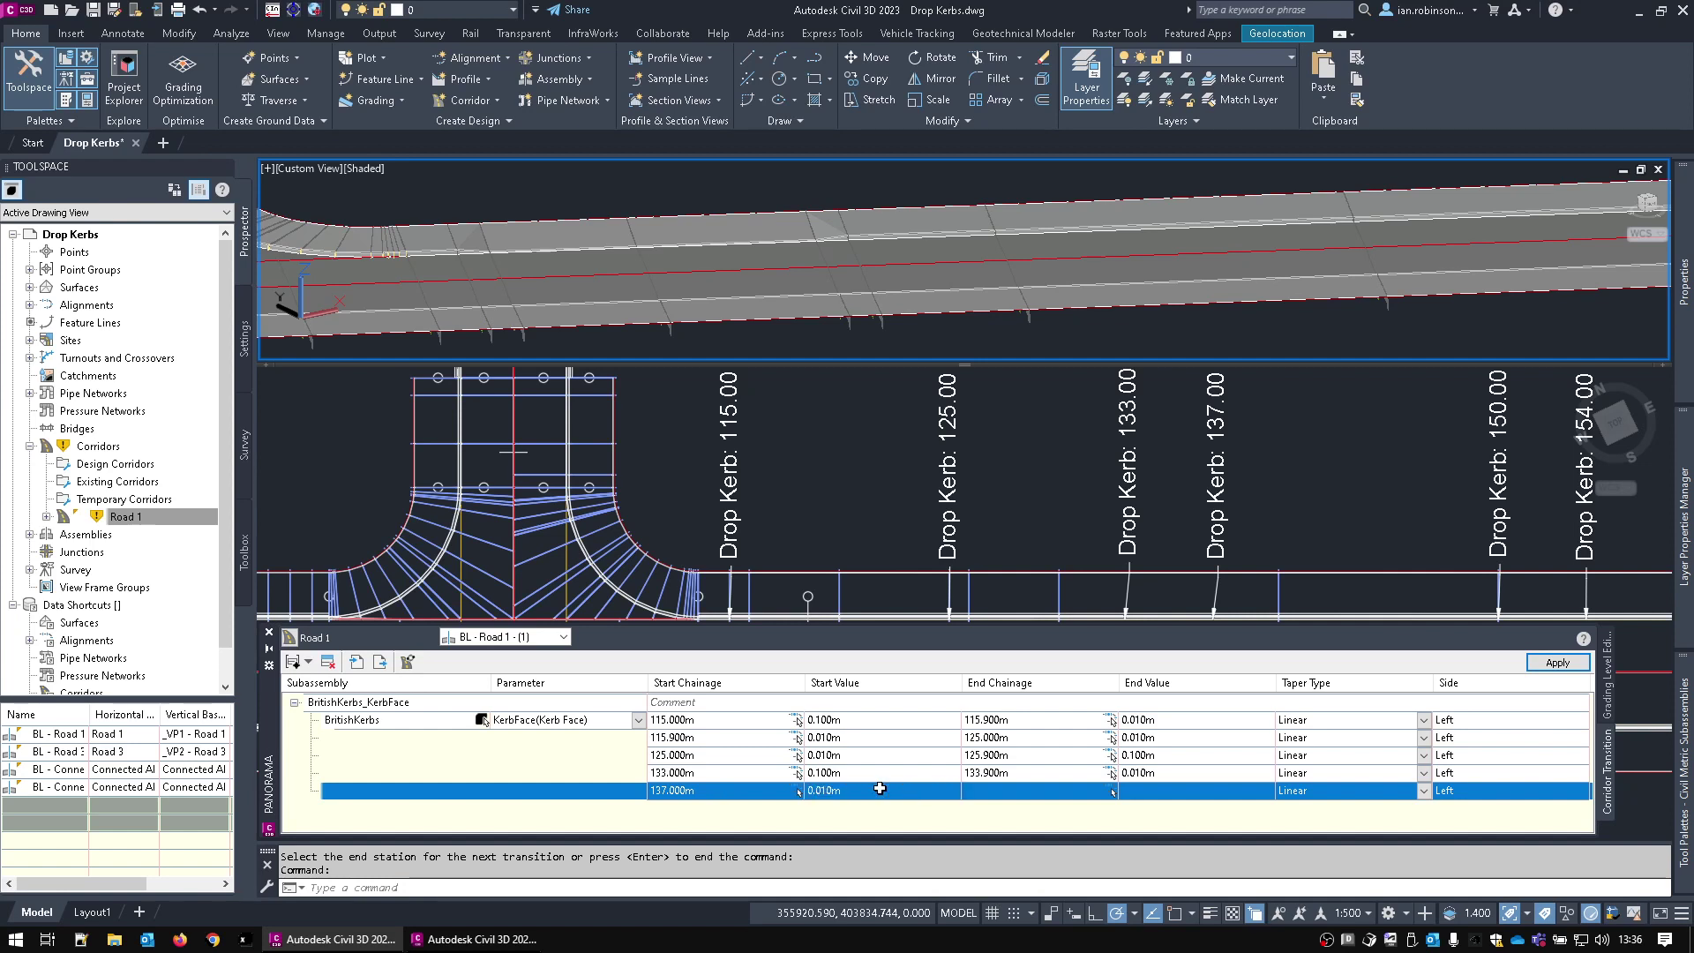
- End the chainage 137 transition at 137.9 with a kerb face of 0.1 m, and apply the transitions to the corridor
left_click(989, 792)
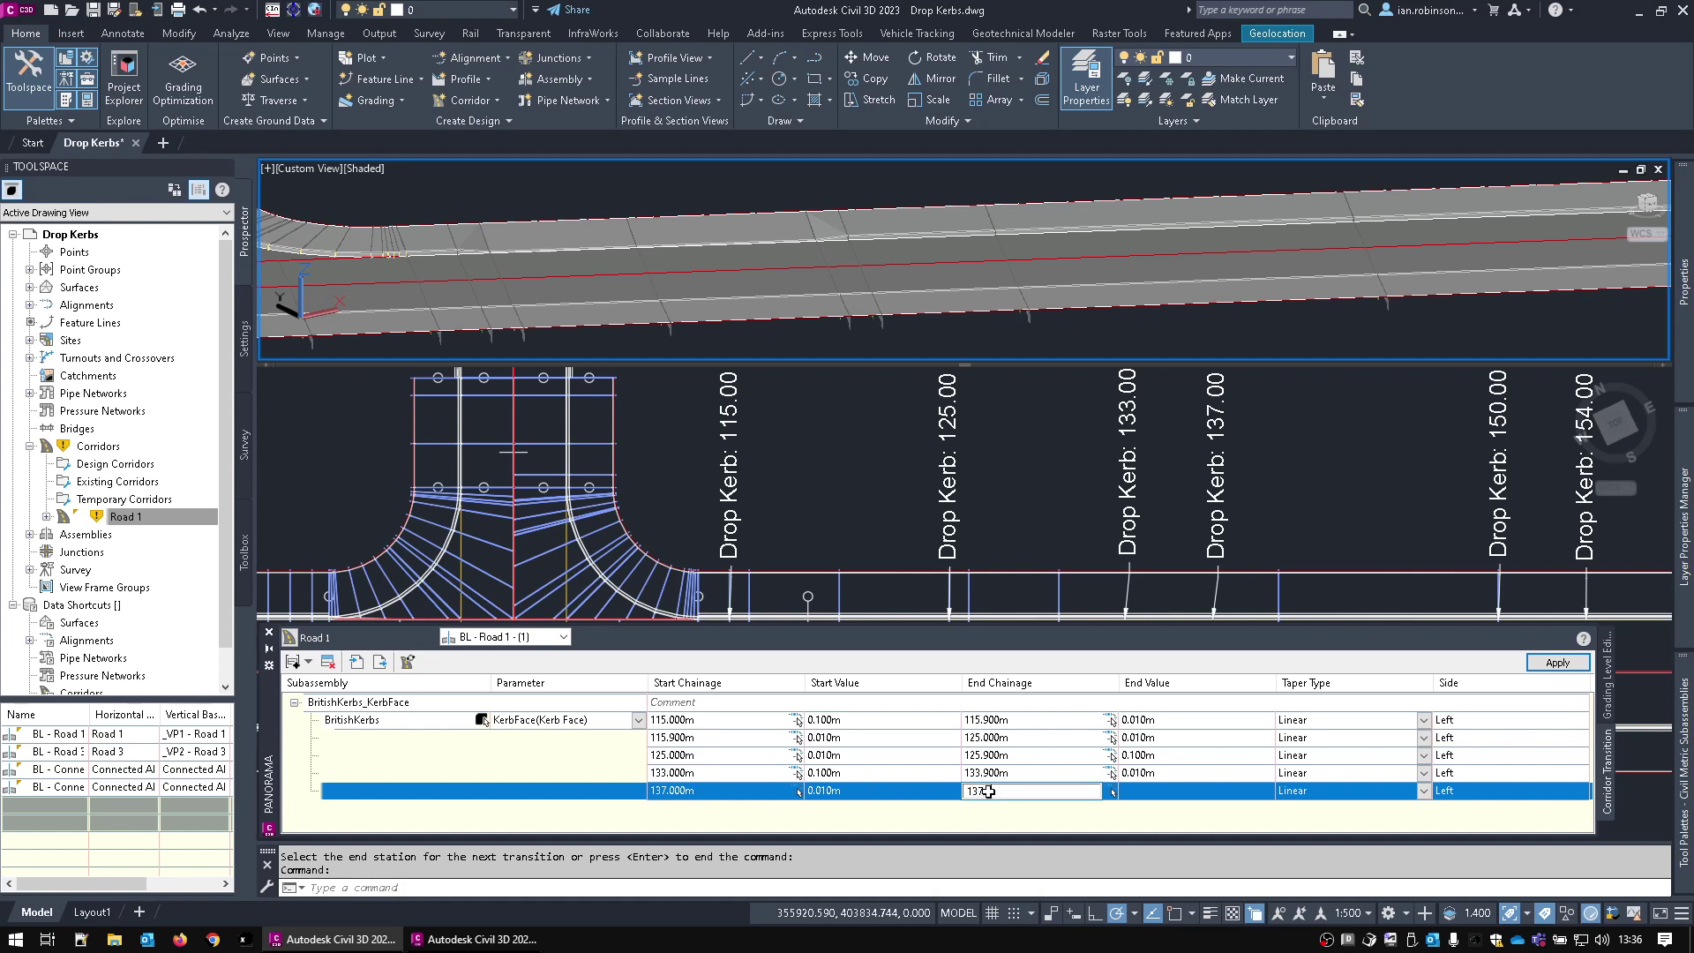
type("137.9")
key("Return")
left_click(1146, 794)
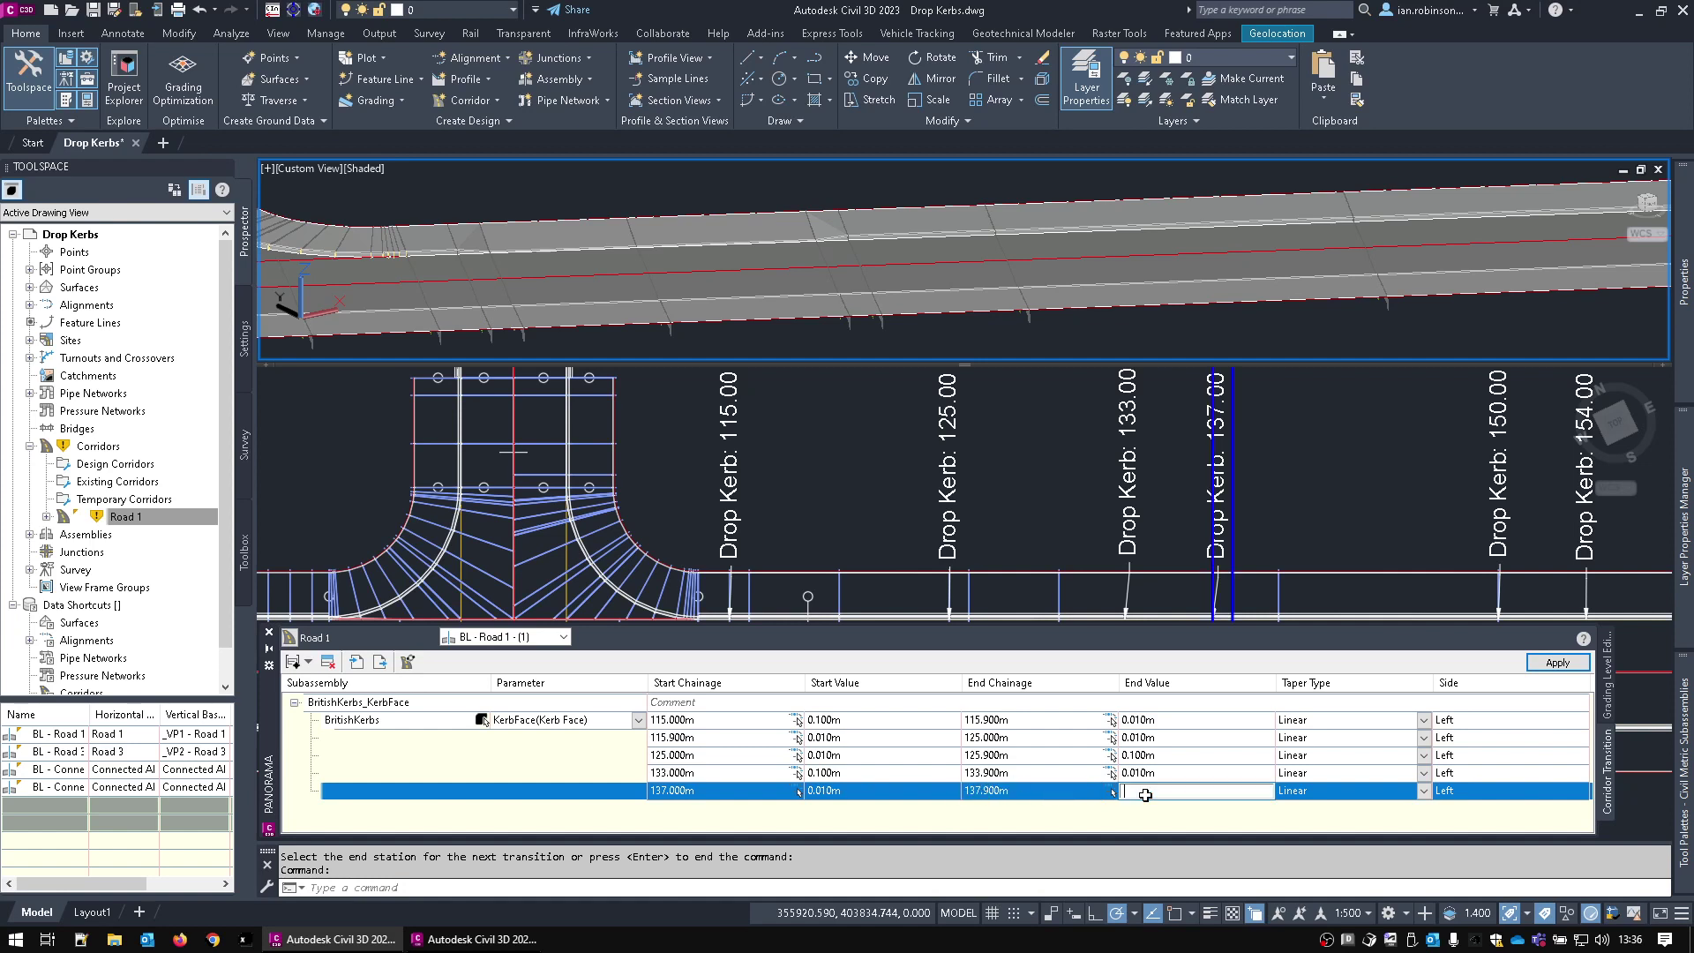
type("0.1")
key("Return")
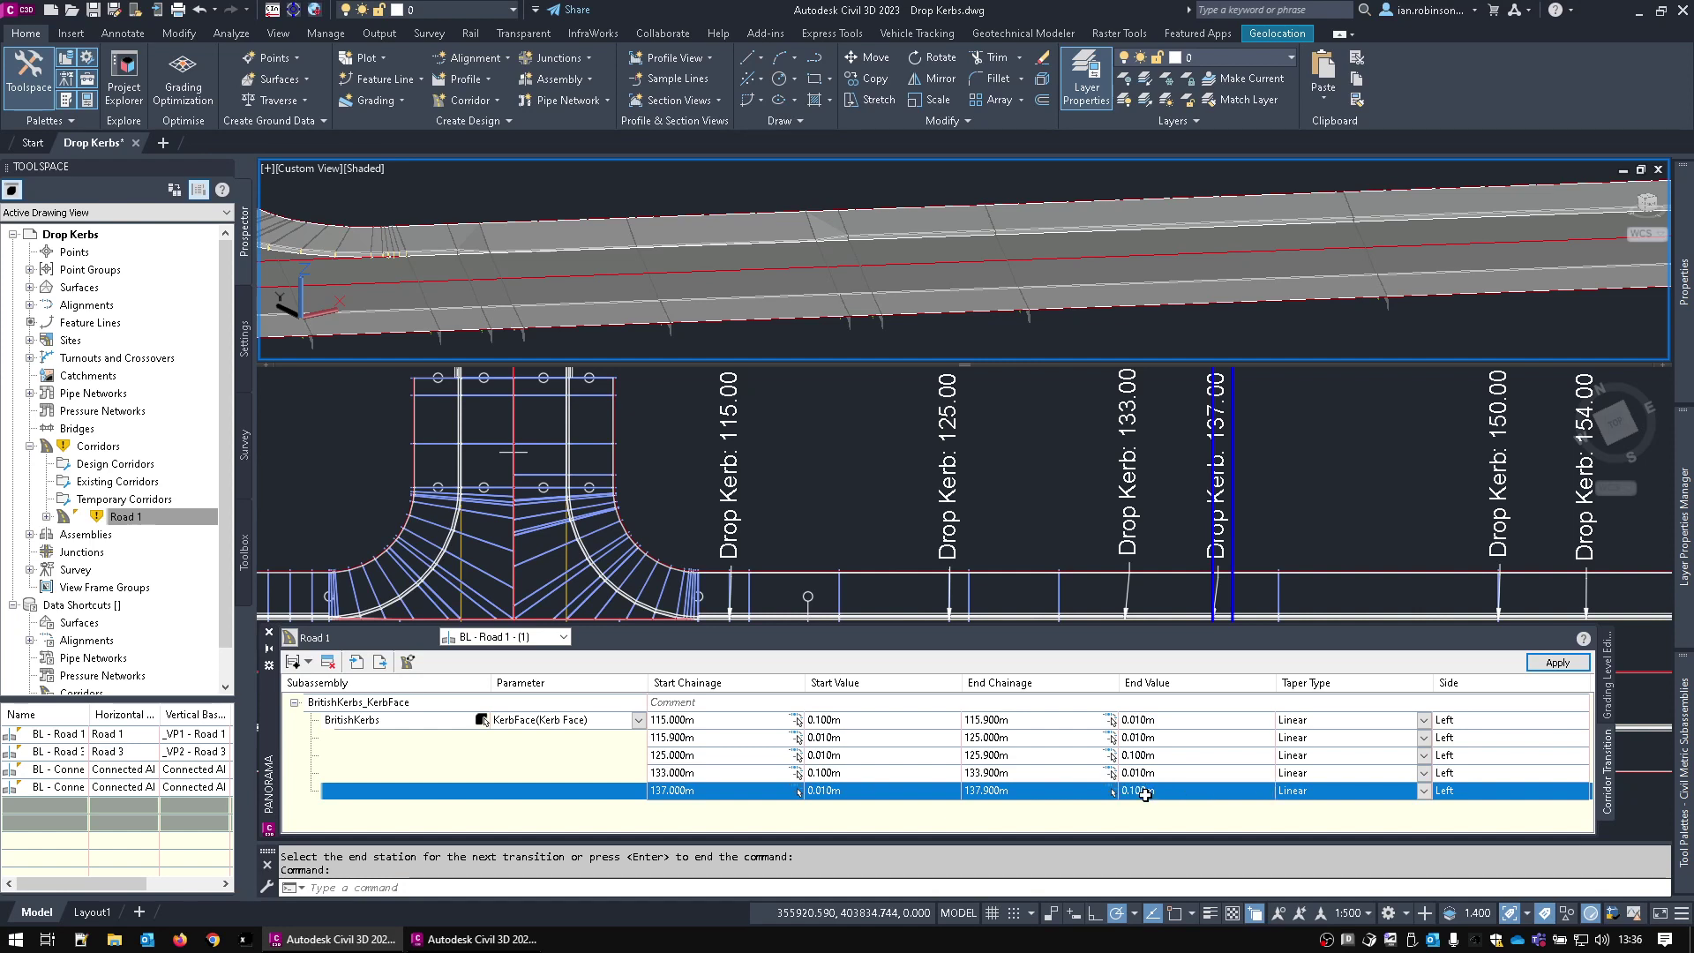
left_click(1555, 662)
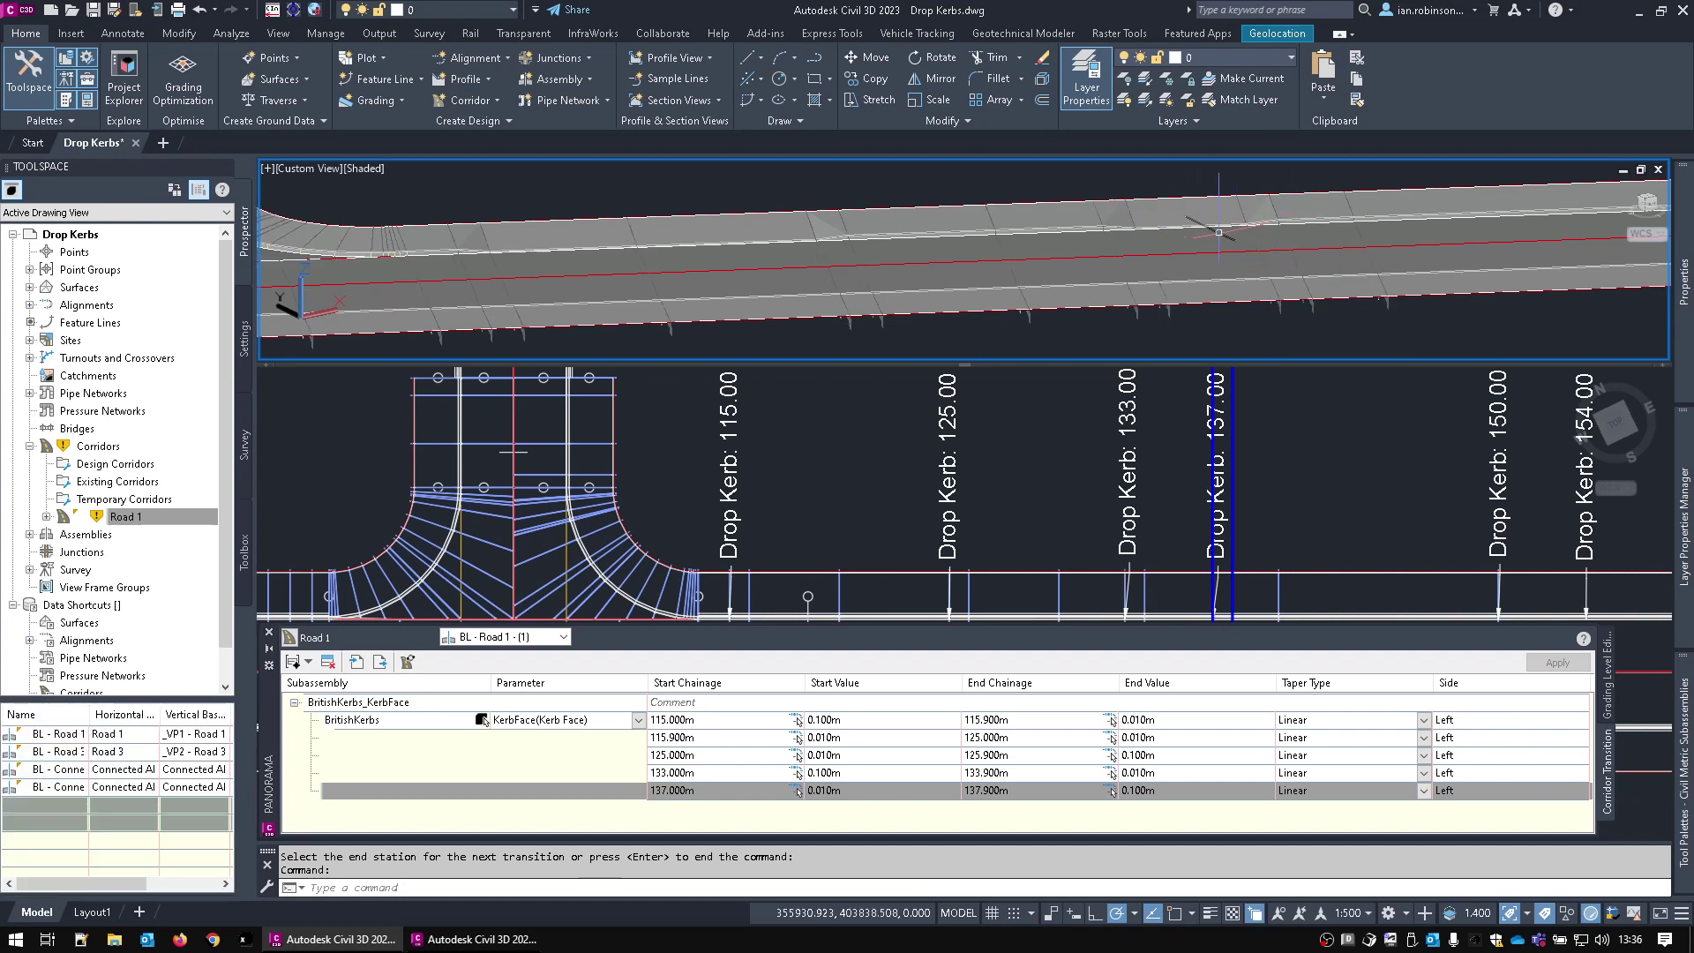
- Insert a transition below the last line for the third drop kerb and set its start chainage to 150 m
middle_click_drag(1229, 239, 1208, 256)
key("Escape")
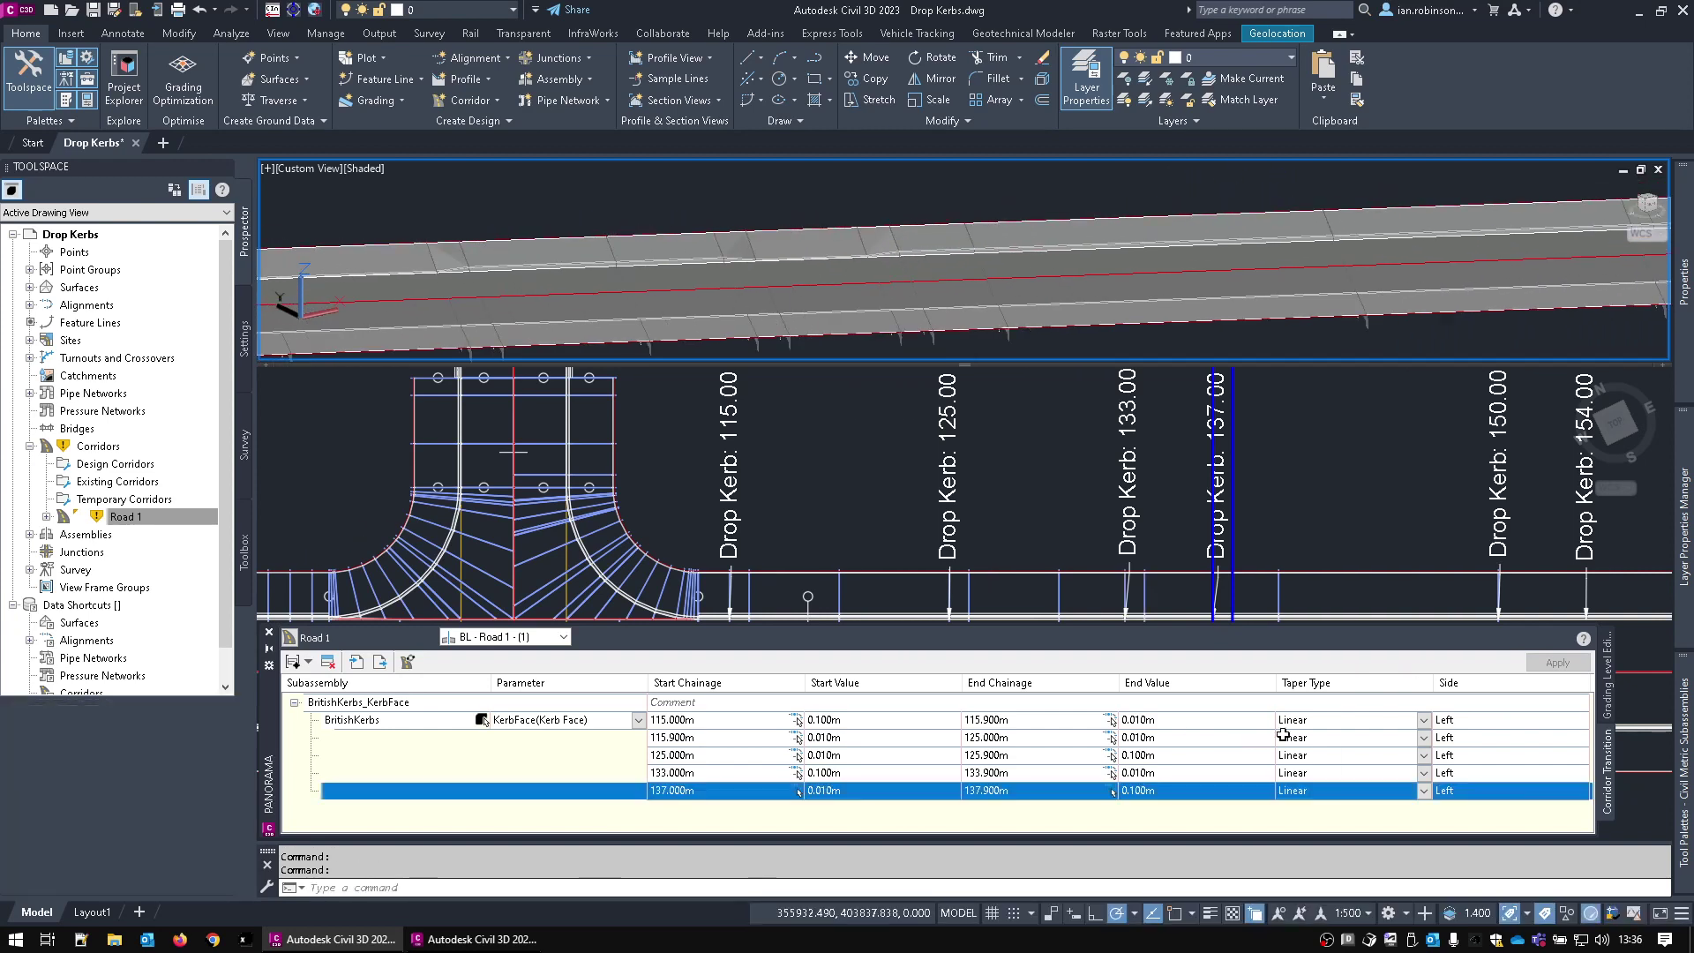
left_click(1394, 544)
middle_click_drag(1394, 545, 1032, 560)
left_click(668, 790)
right_click(623, 793)
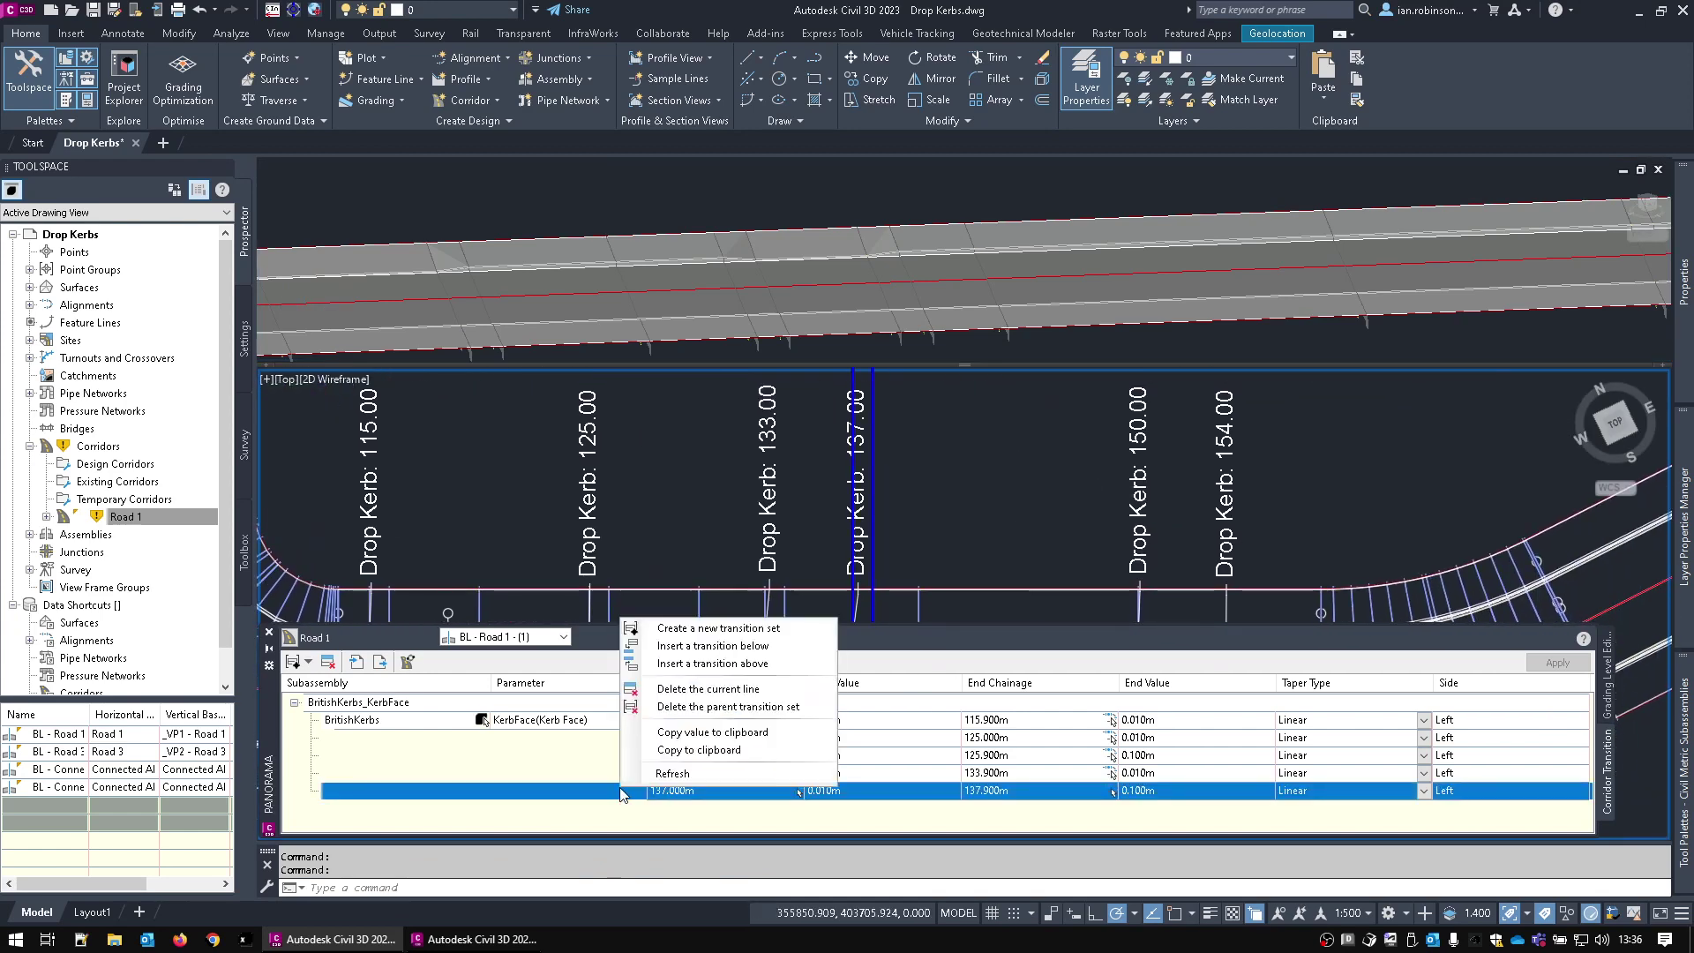
left_click(657, 649)
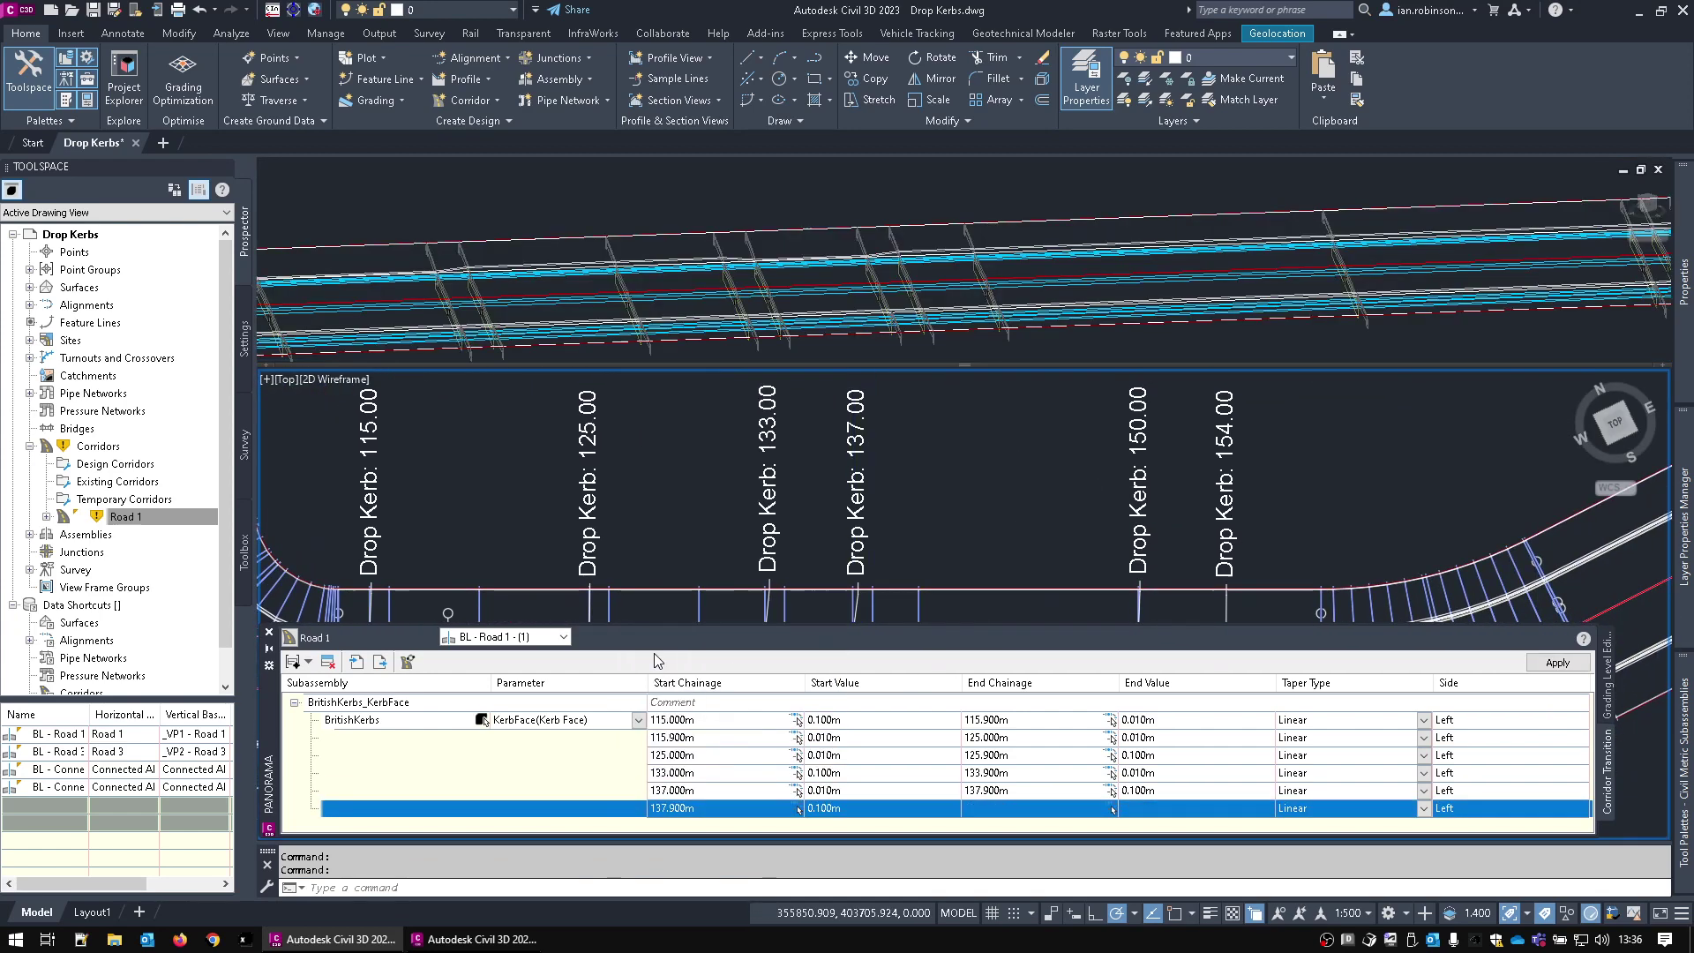
left_click(718, 813)
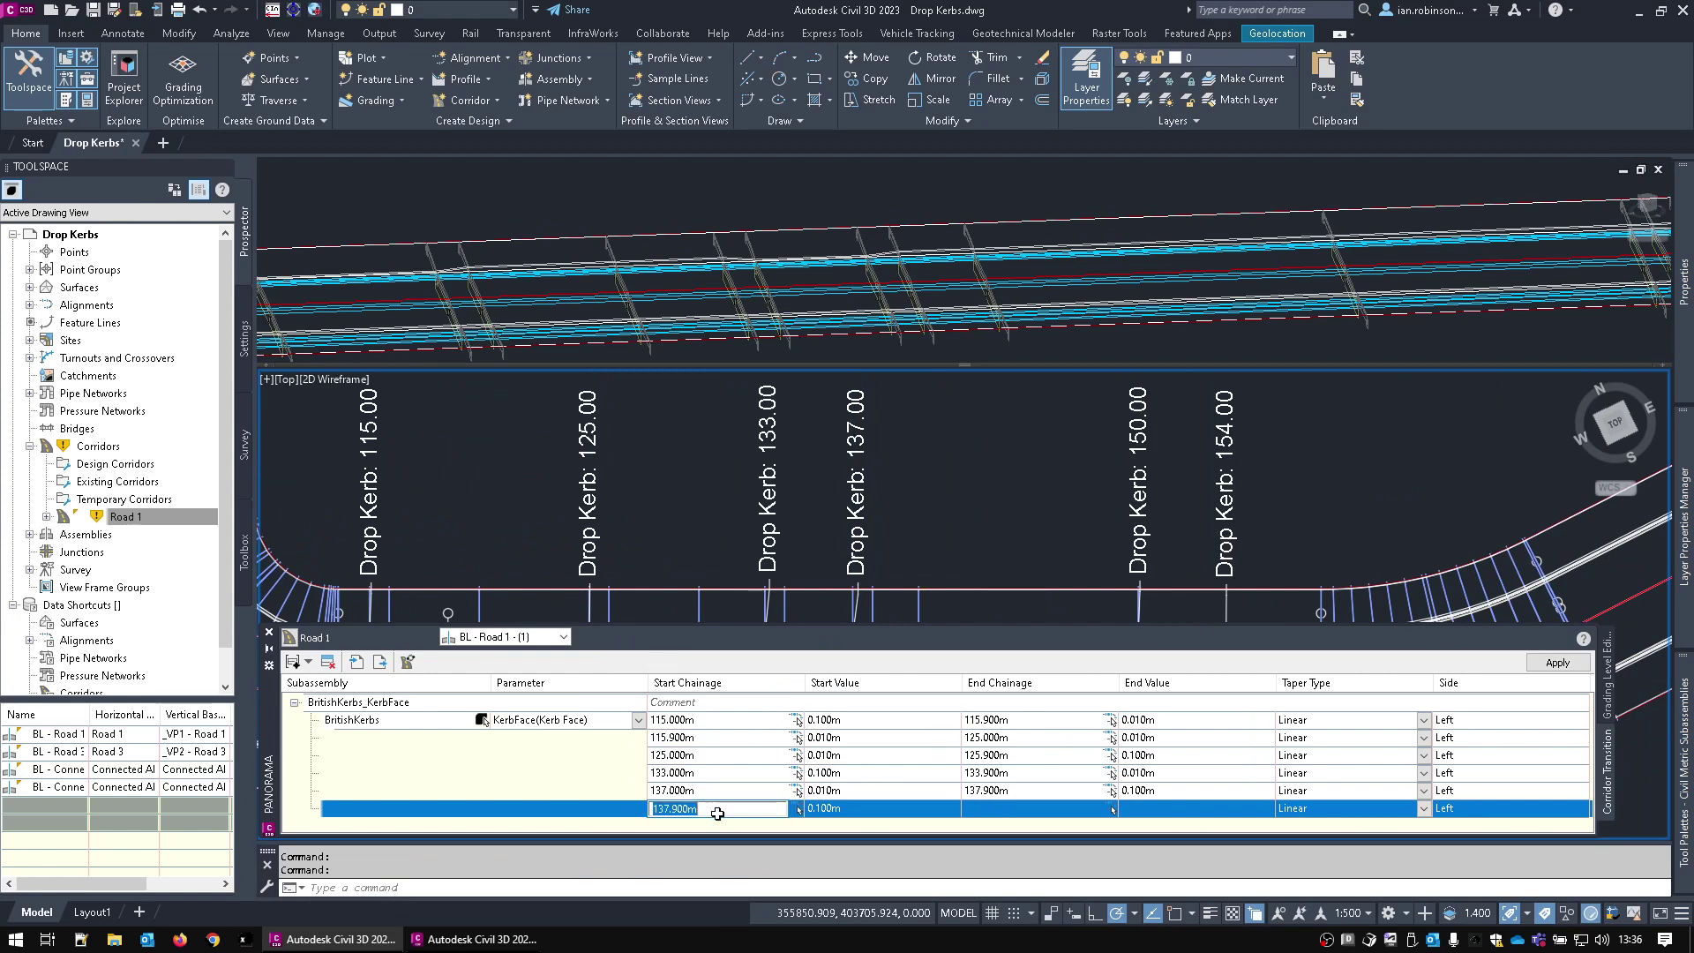
type("150")
key("Return")
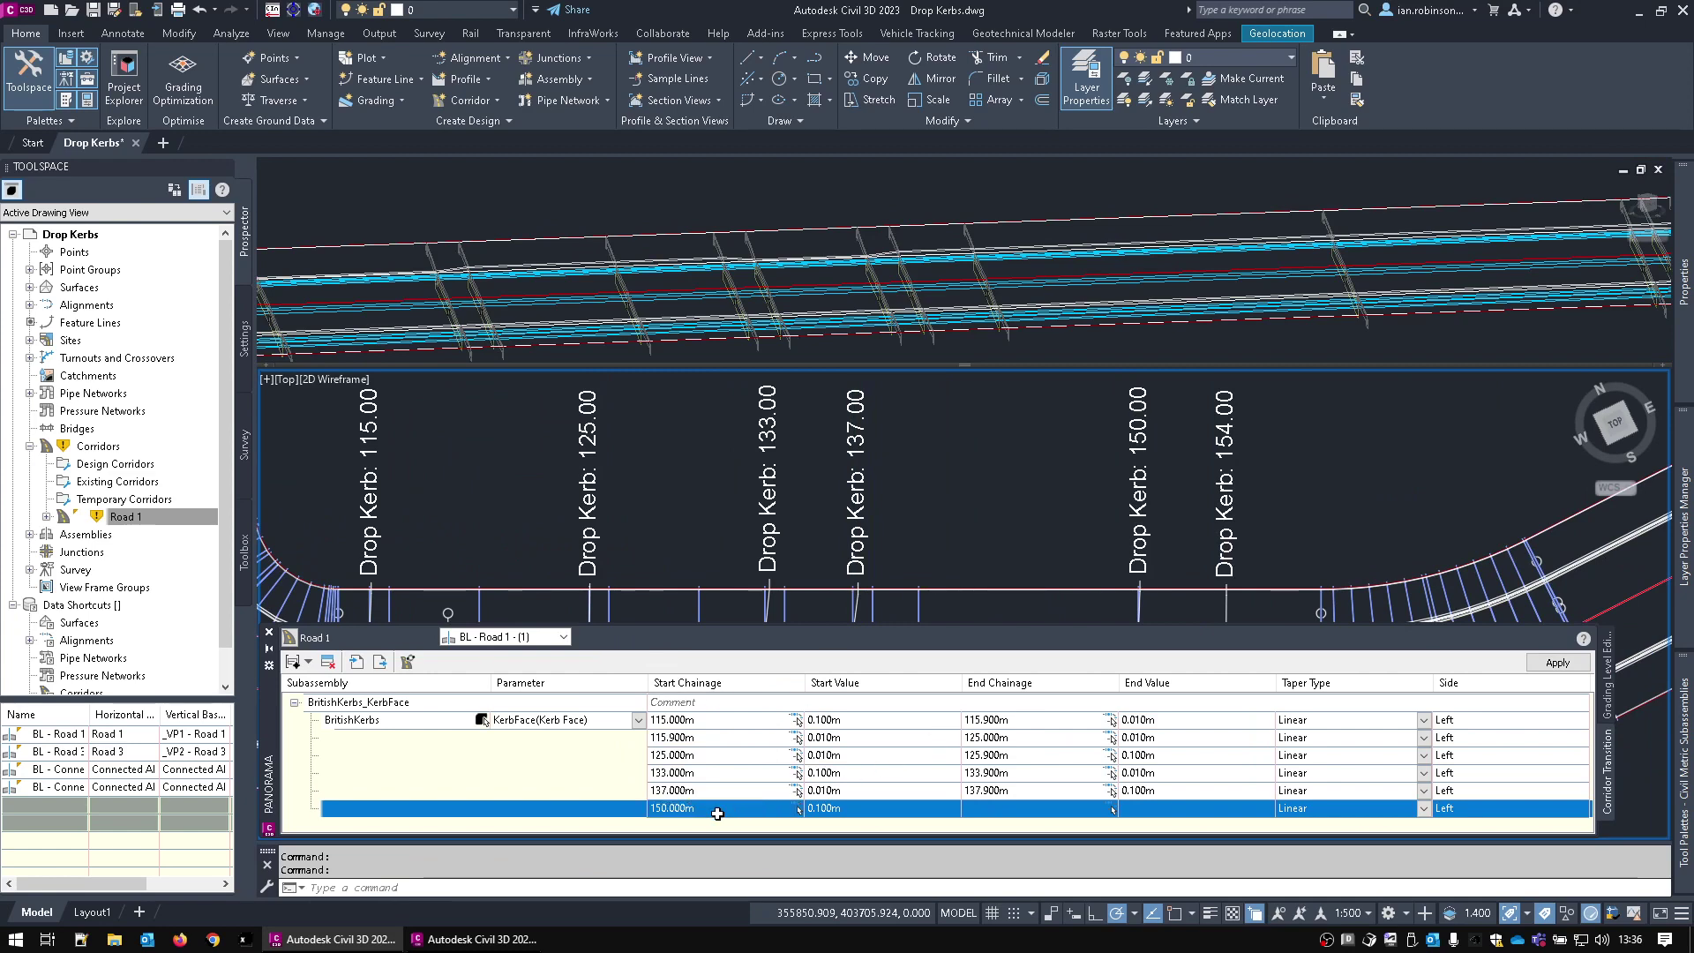
- End the transition starting at chainage 150 at chainage 150.9 with a kerb face value of 0.01 m
left_click(1011, 806)
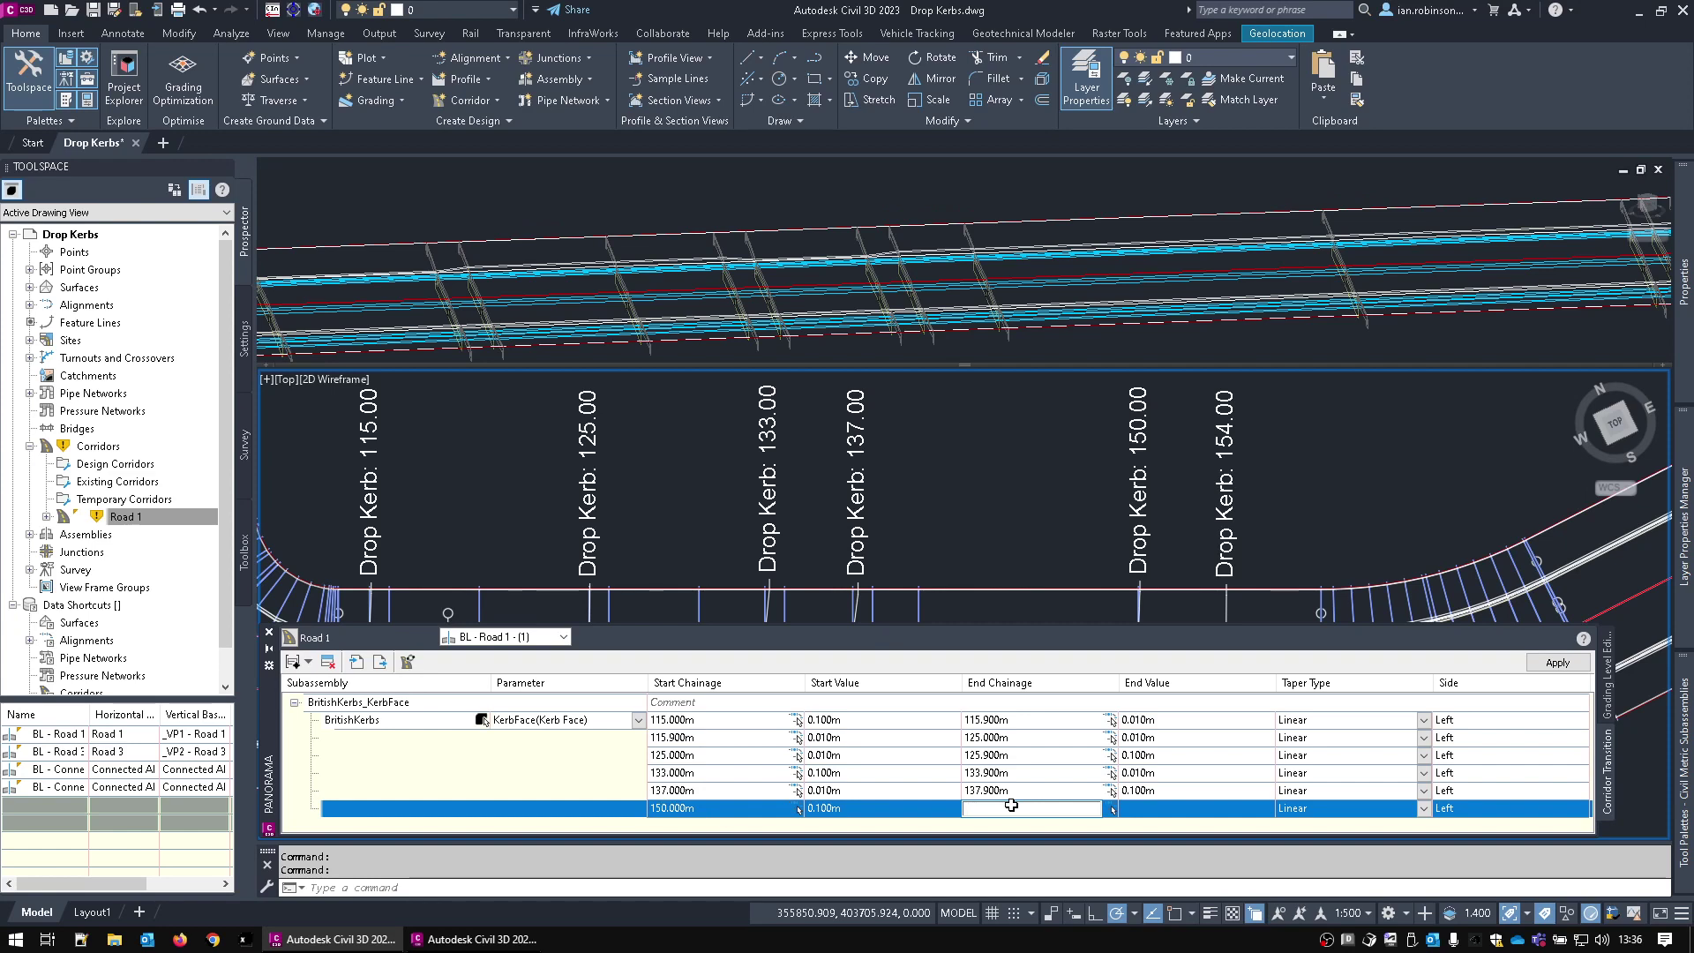
type("150.9")
key("Return")
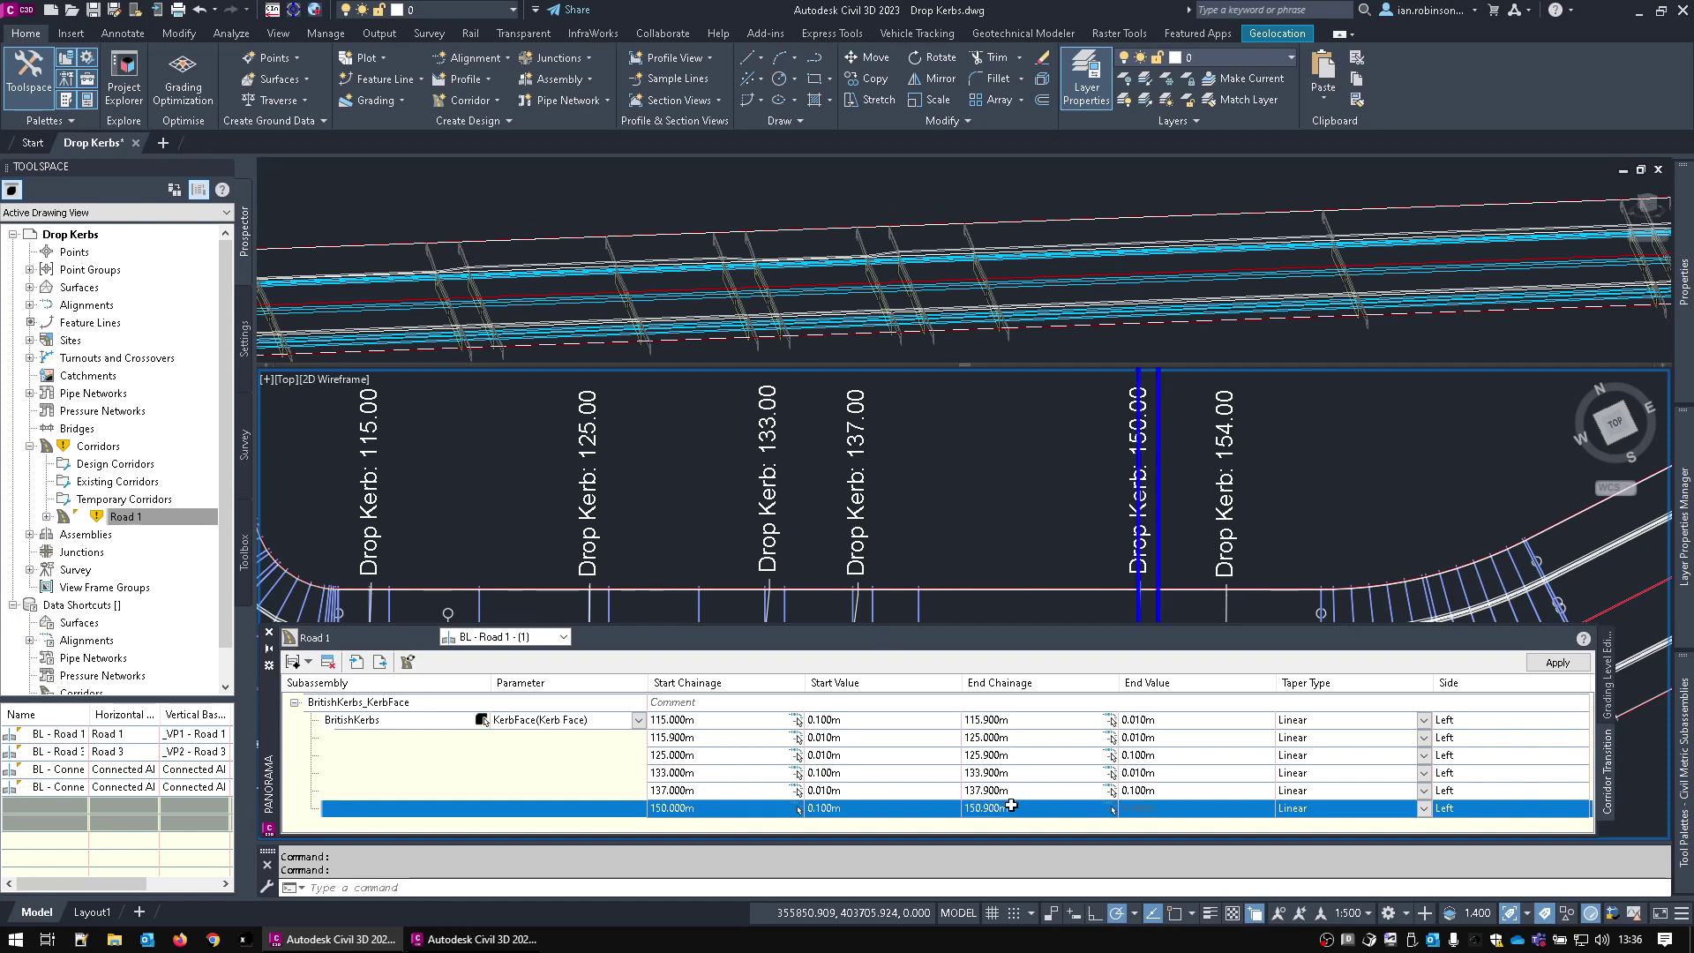
left_click(1144, 808)
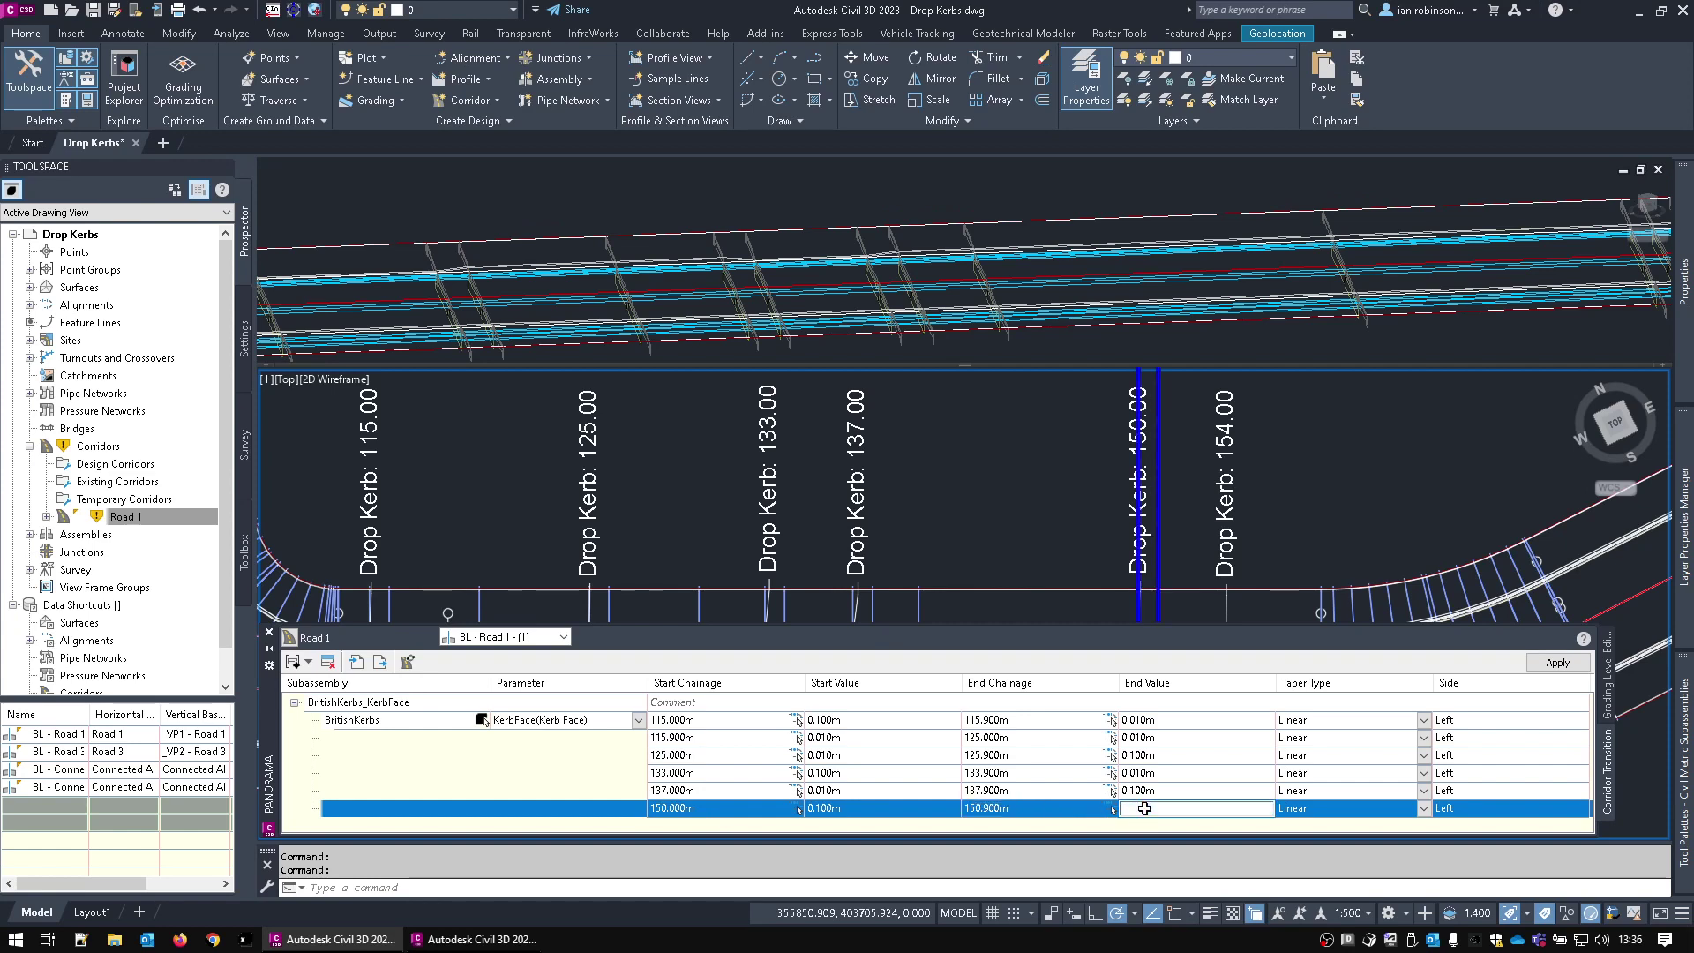
type("0.01")
key("Return")
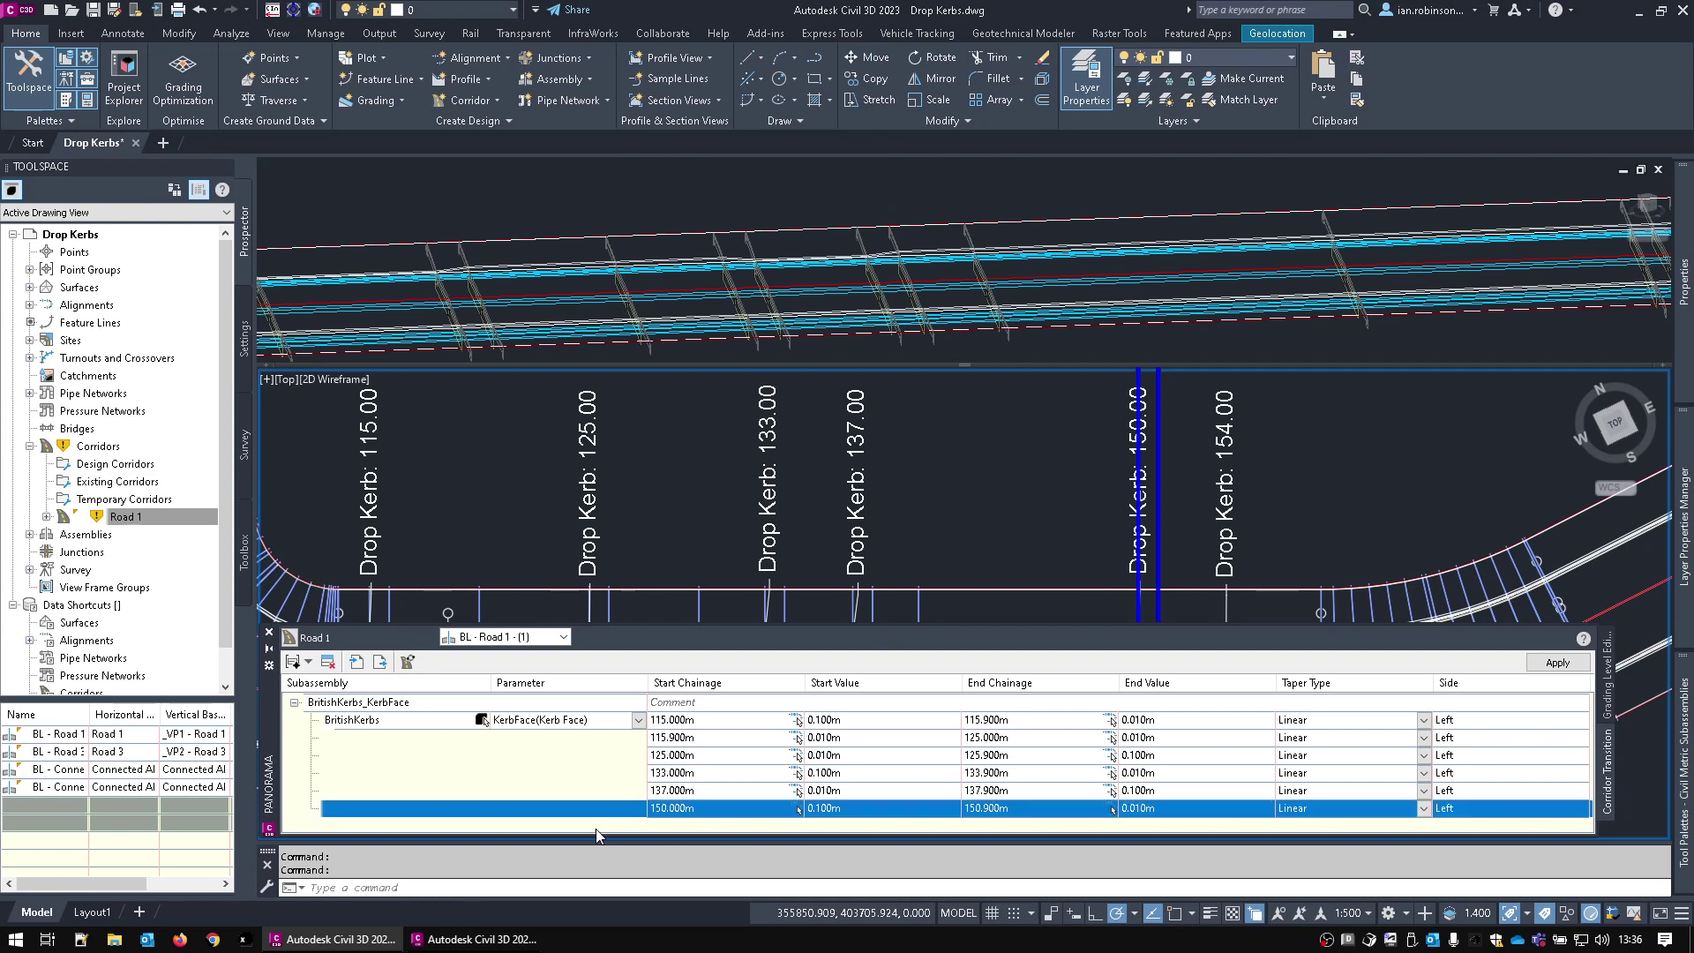
- Insert a further transition below the chainage 150 line and set its start chainage to 154 m
right_click(596, 813)
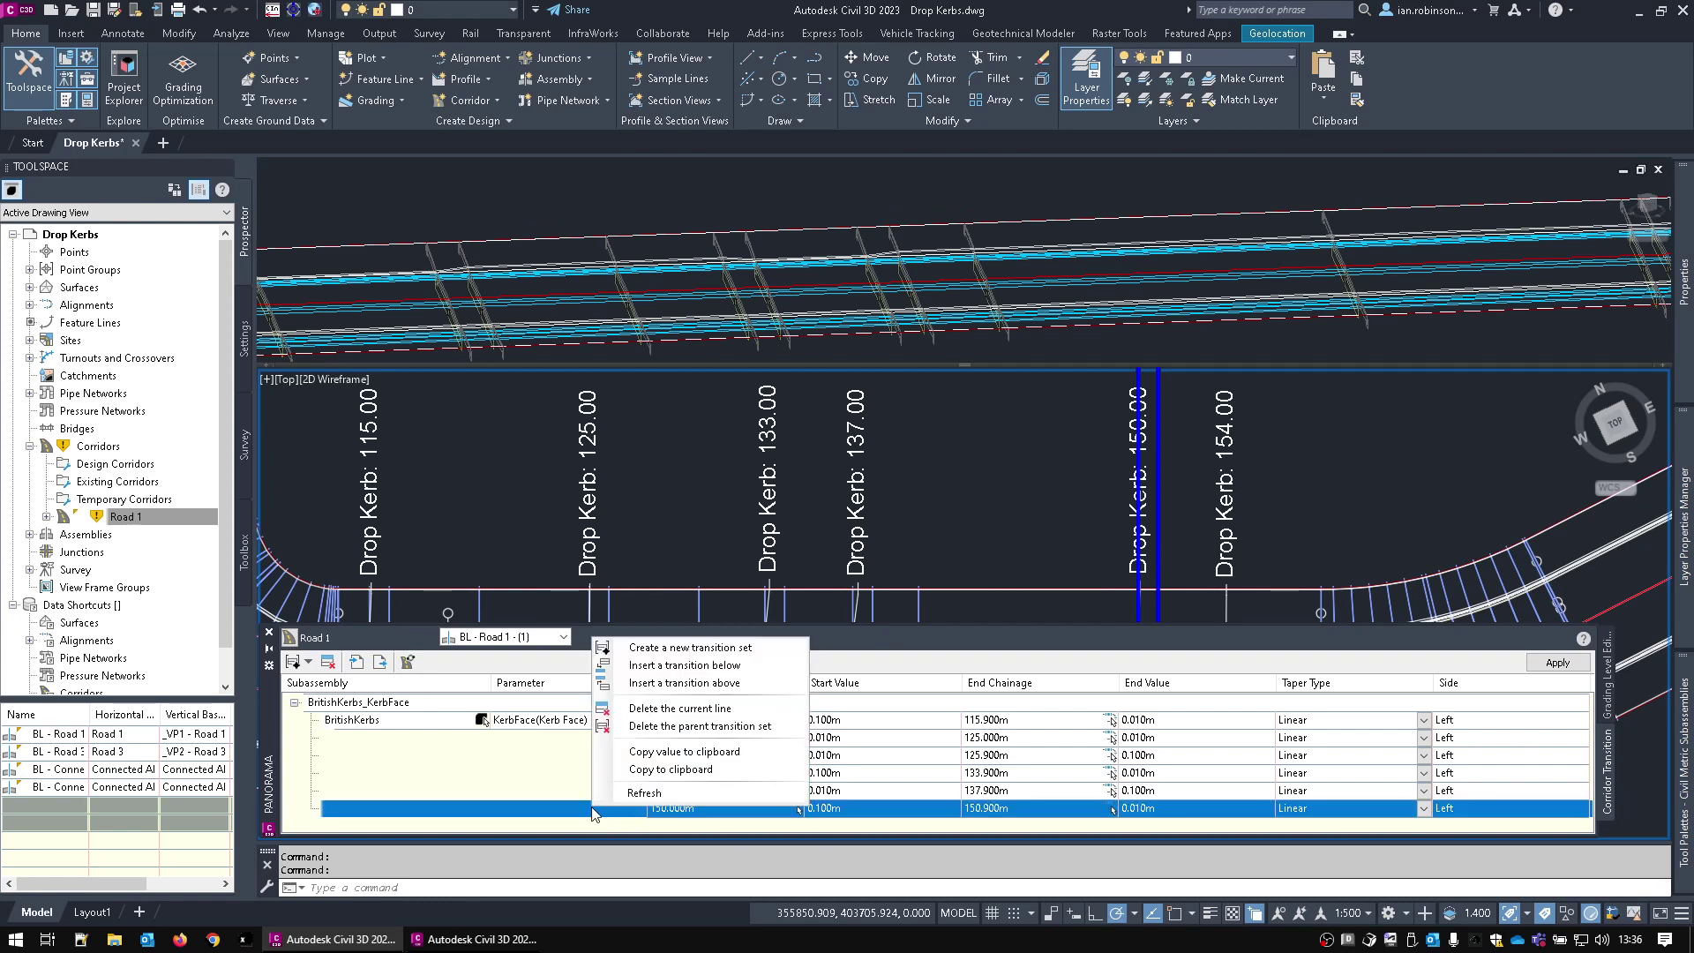
left_click(633, 673)
double_click(686, 809)
type("154.")
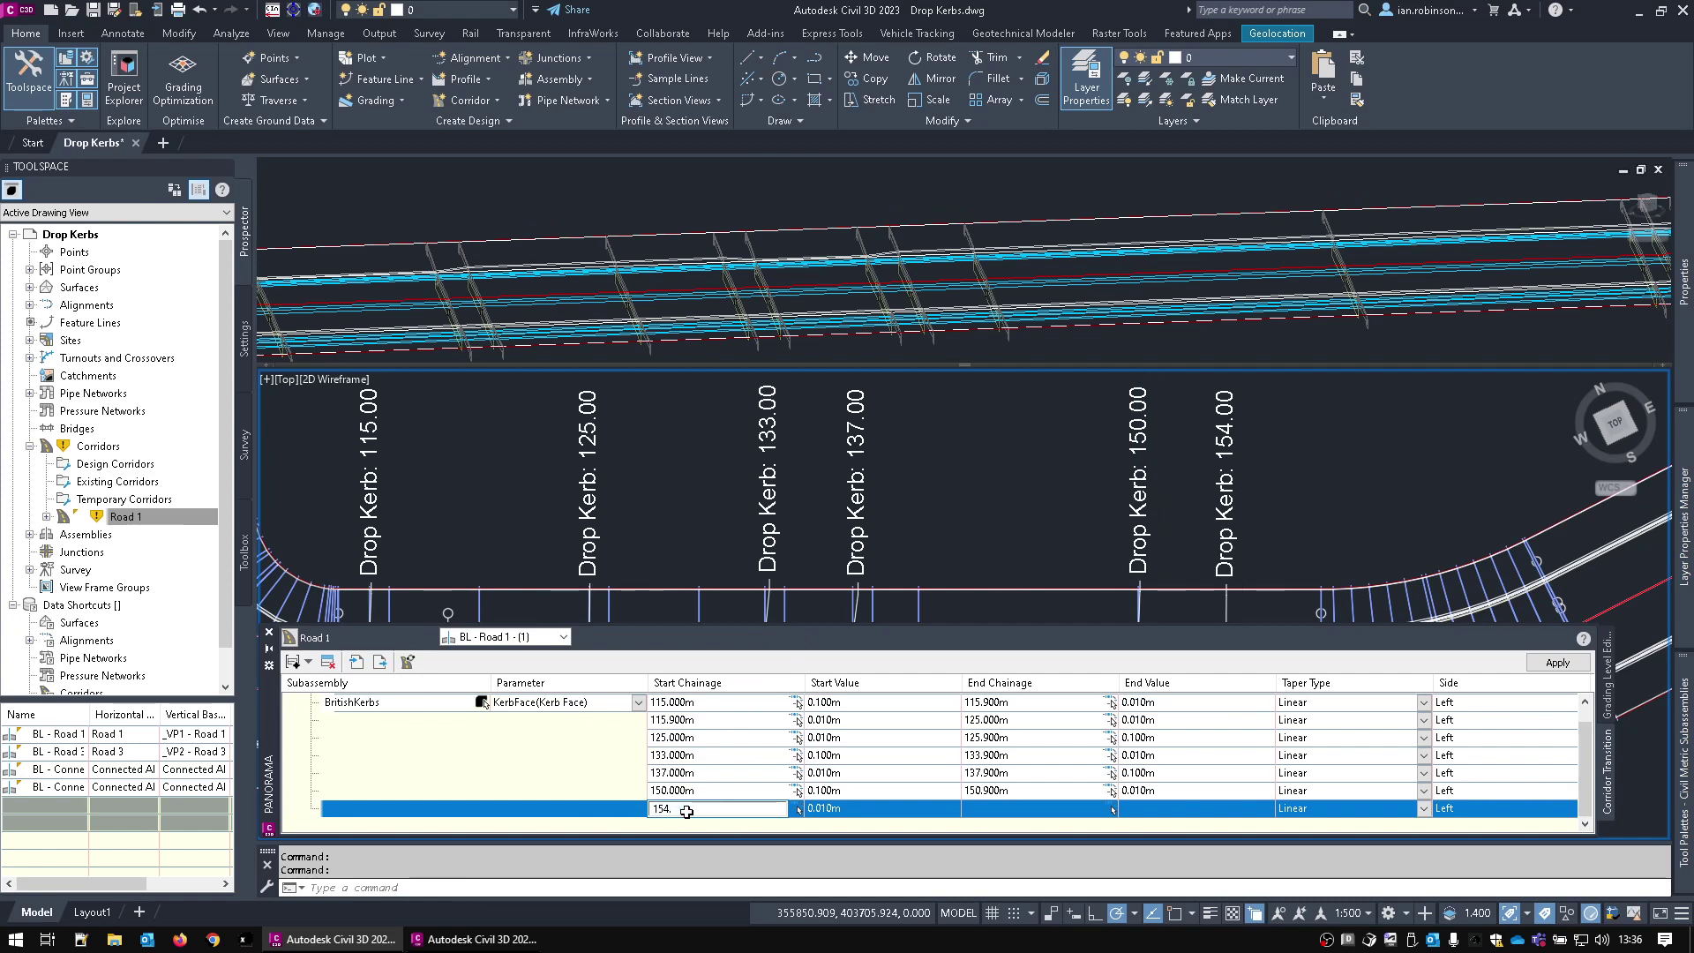
type("00")
key("Return")
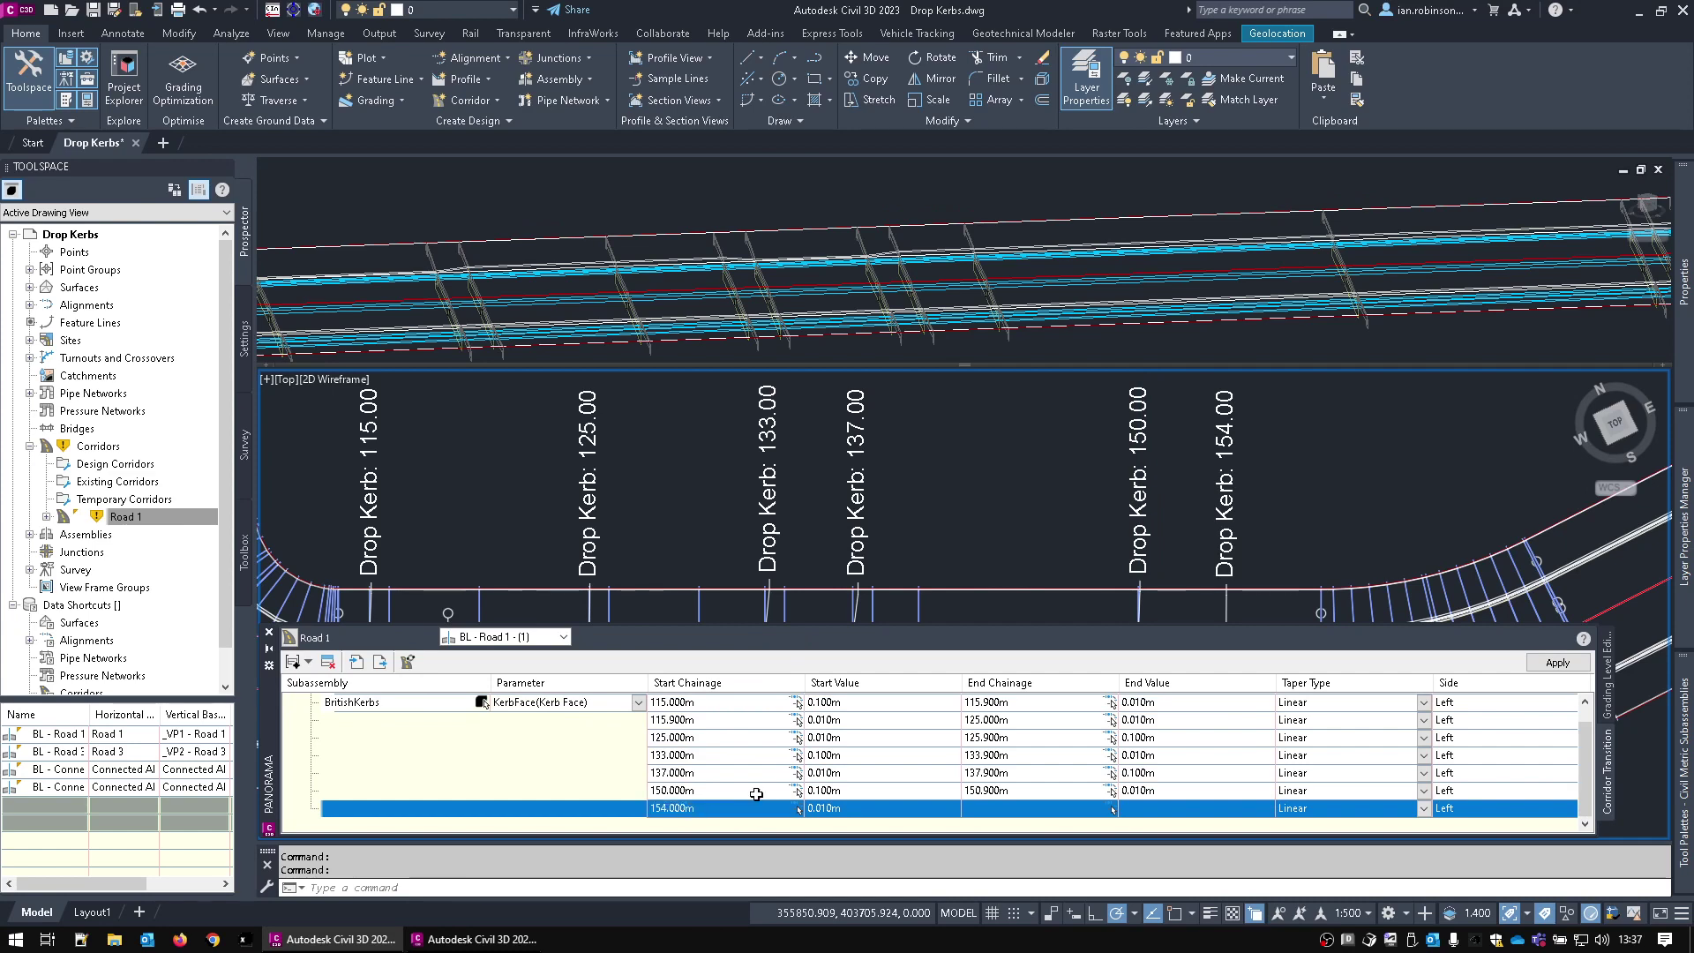
- End the transition starting at chainage 154 at chainage 154.9 with a kerb face value of 0.1 m
double_click(1001, 807)
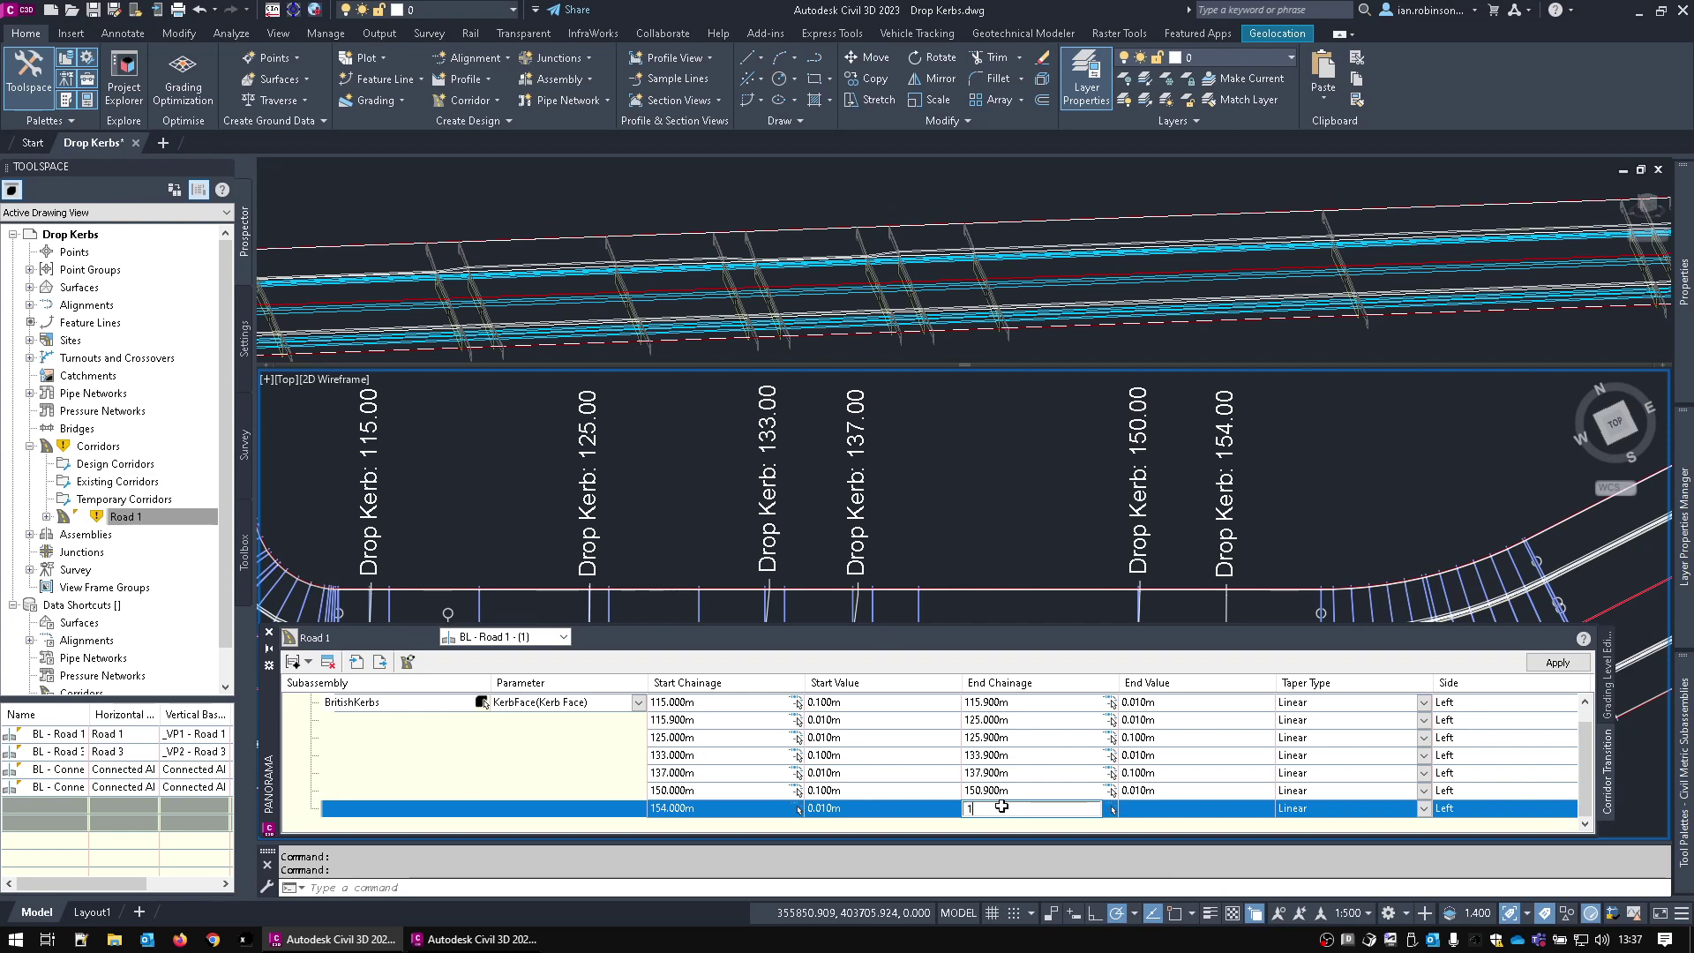
key("Return")
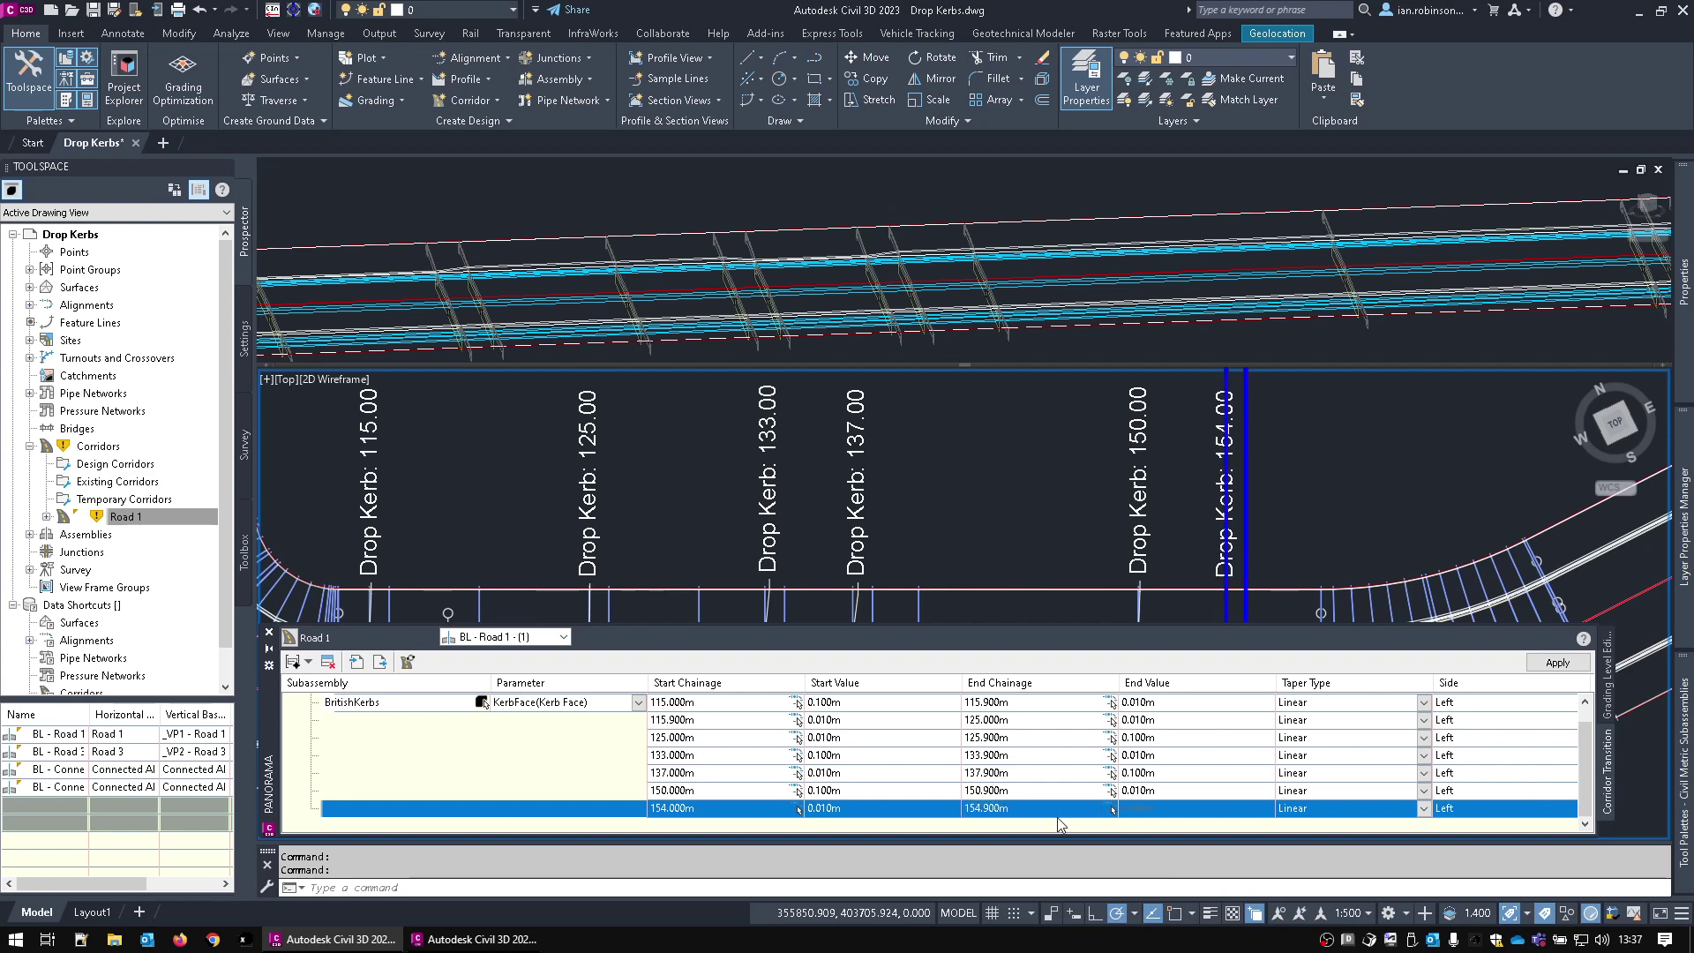
double_click(1142, 809)
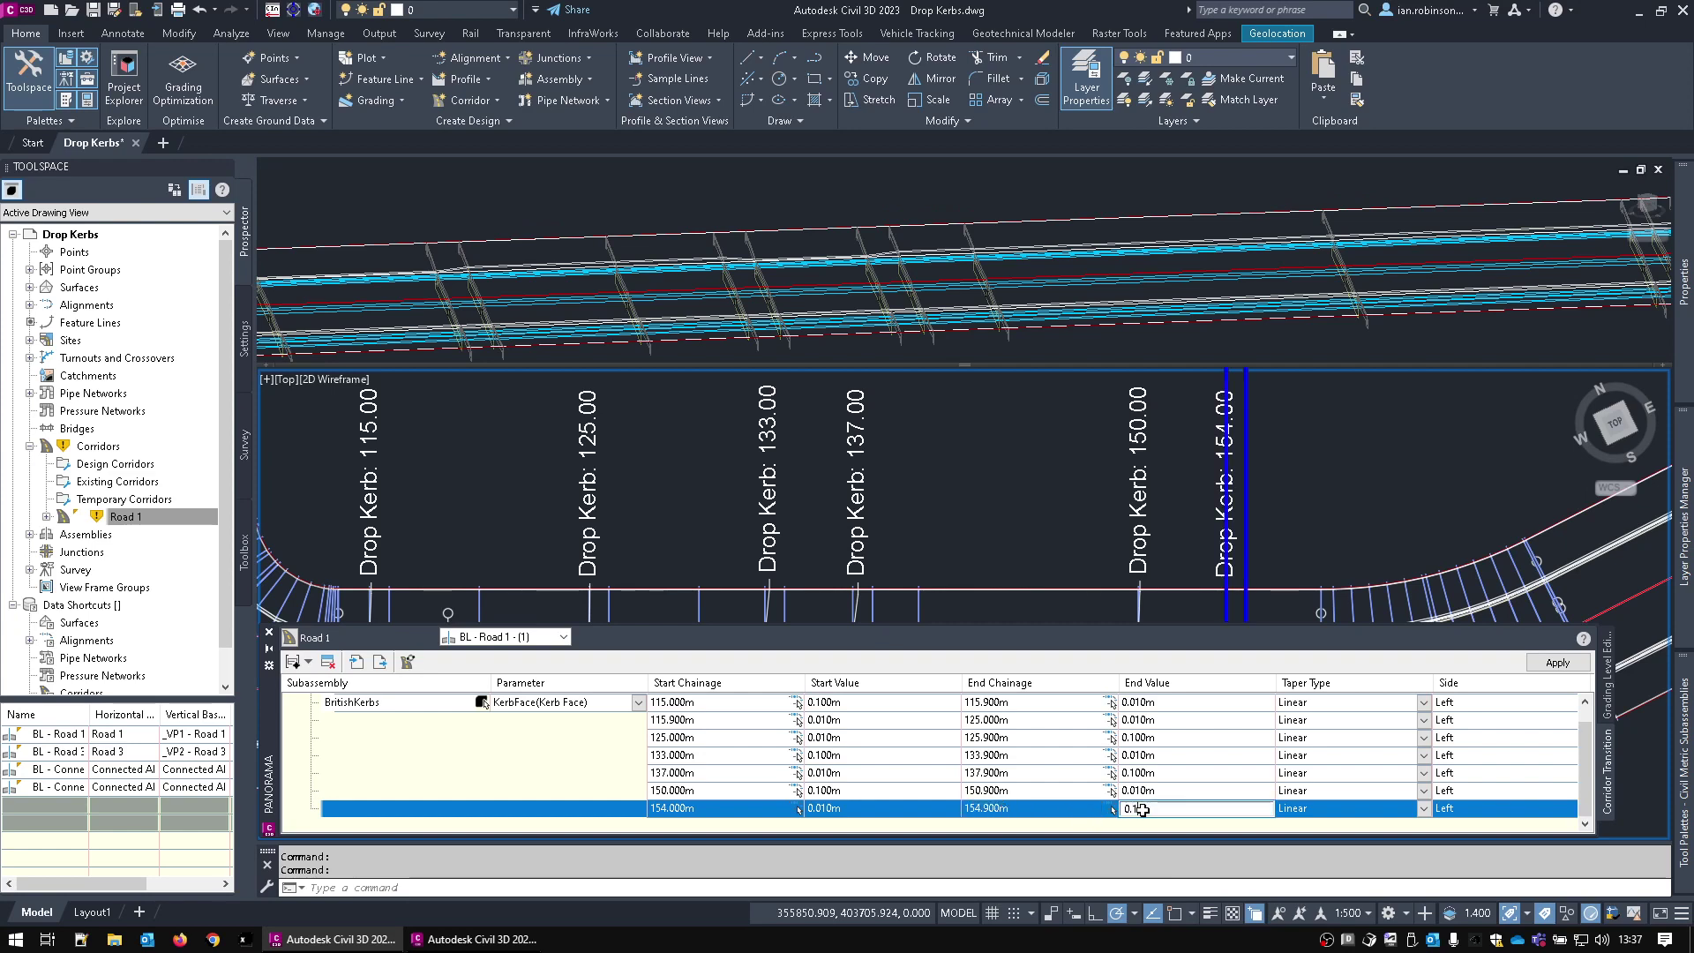
type("0.1")
key("Return")
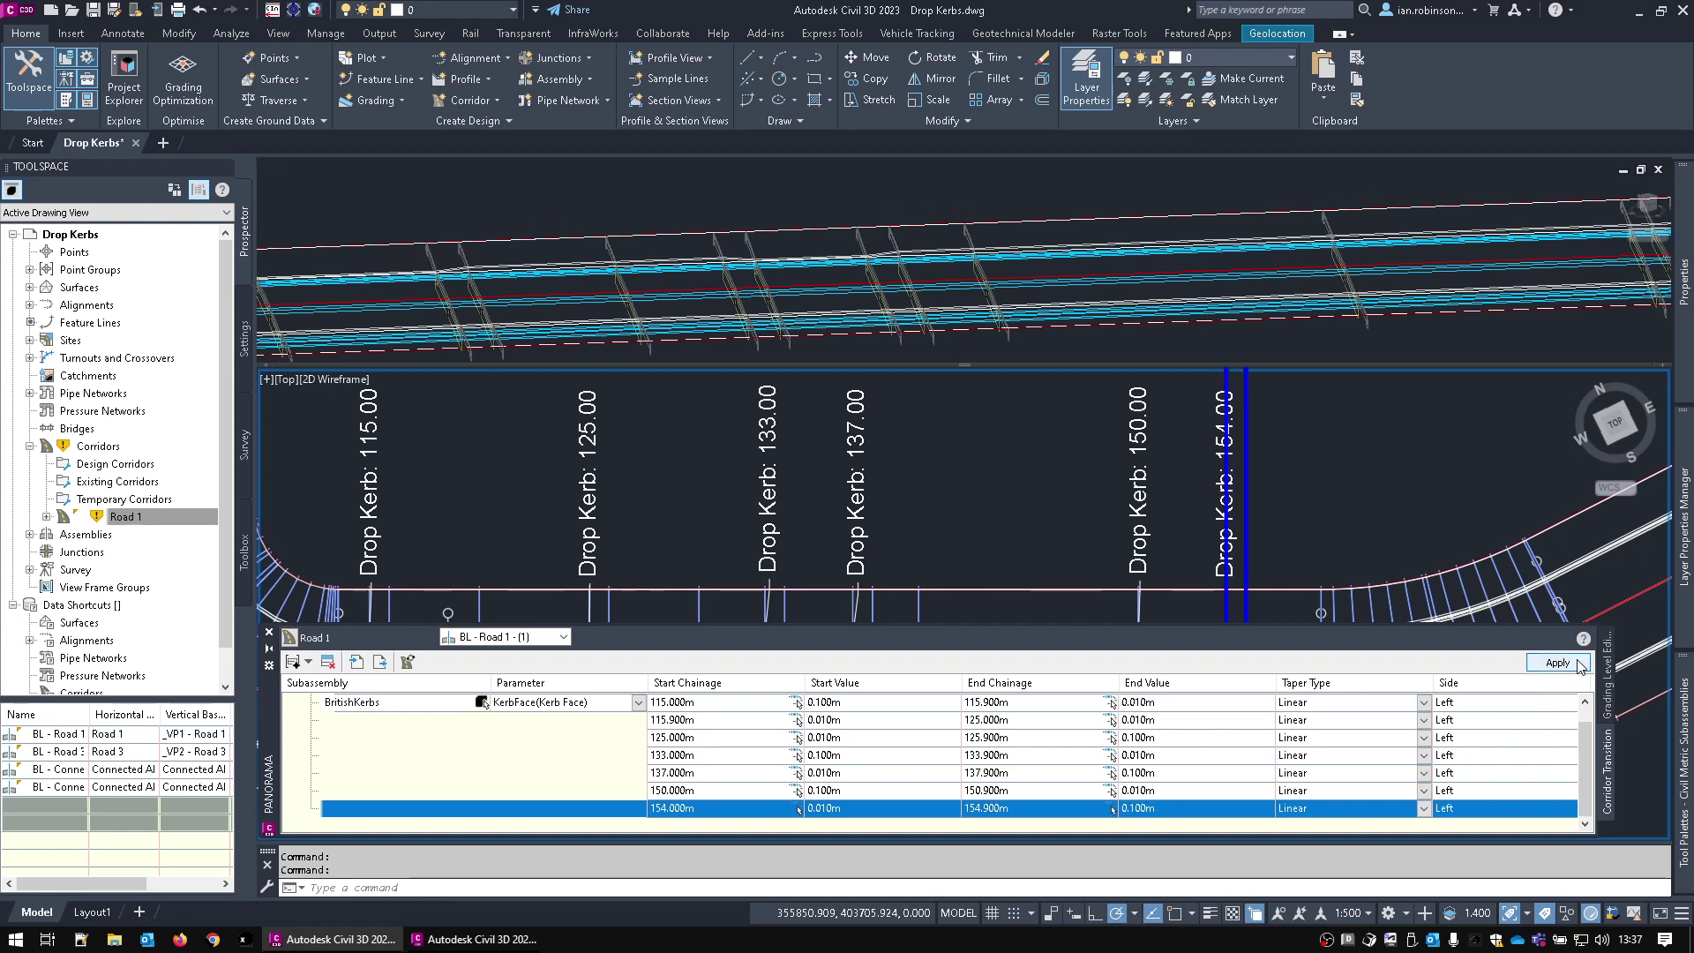
- Apply the kerb face transitions and set the 3D viewport to the Realistic visual style to examine the drop kerbs
left_click(1576, 664)
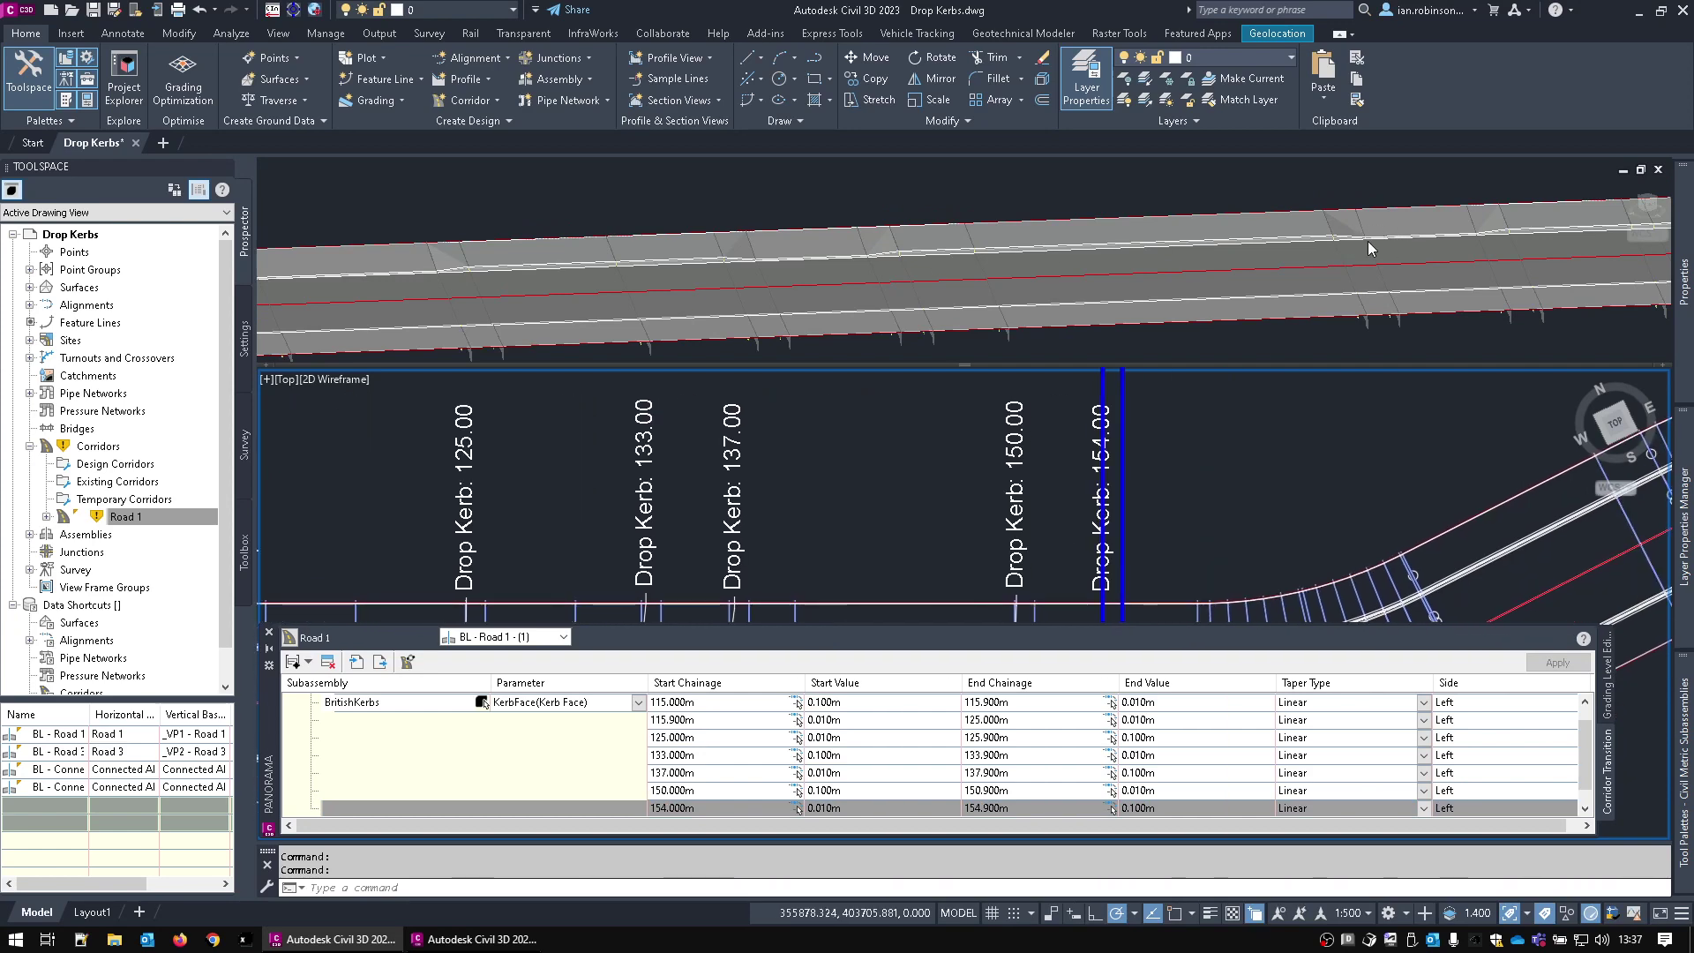
left_click(1412, 243)
mouse_move(1435, 240)
middle_mouse_down("shift")
mouse_move(1153, 273)
mouse_move(963, 259)
middle_mouse_up("shift")
left_click(365, 169)
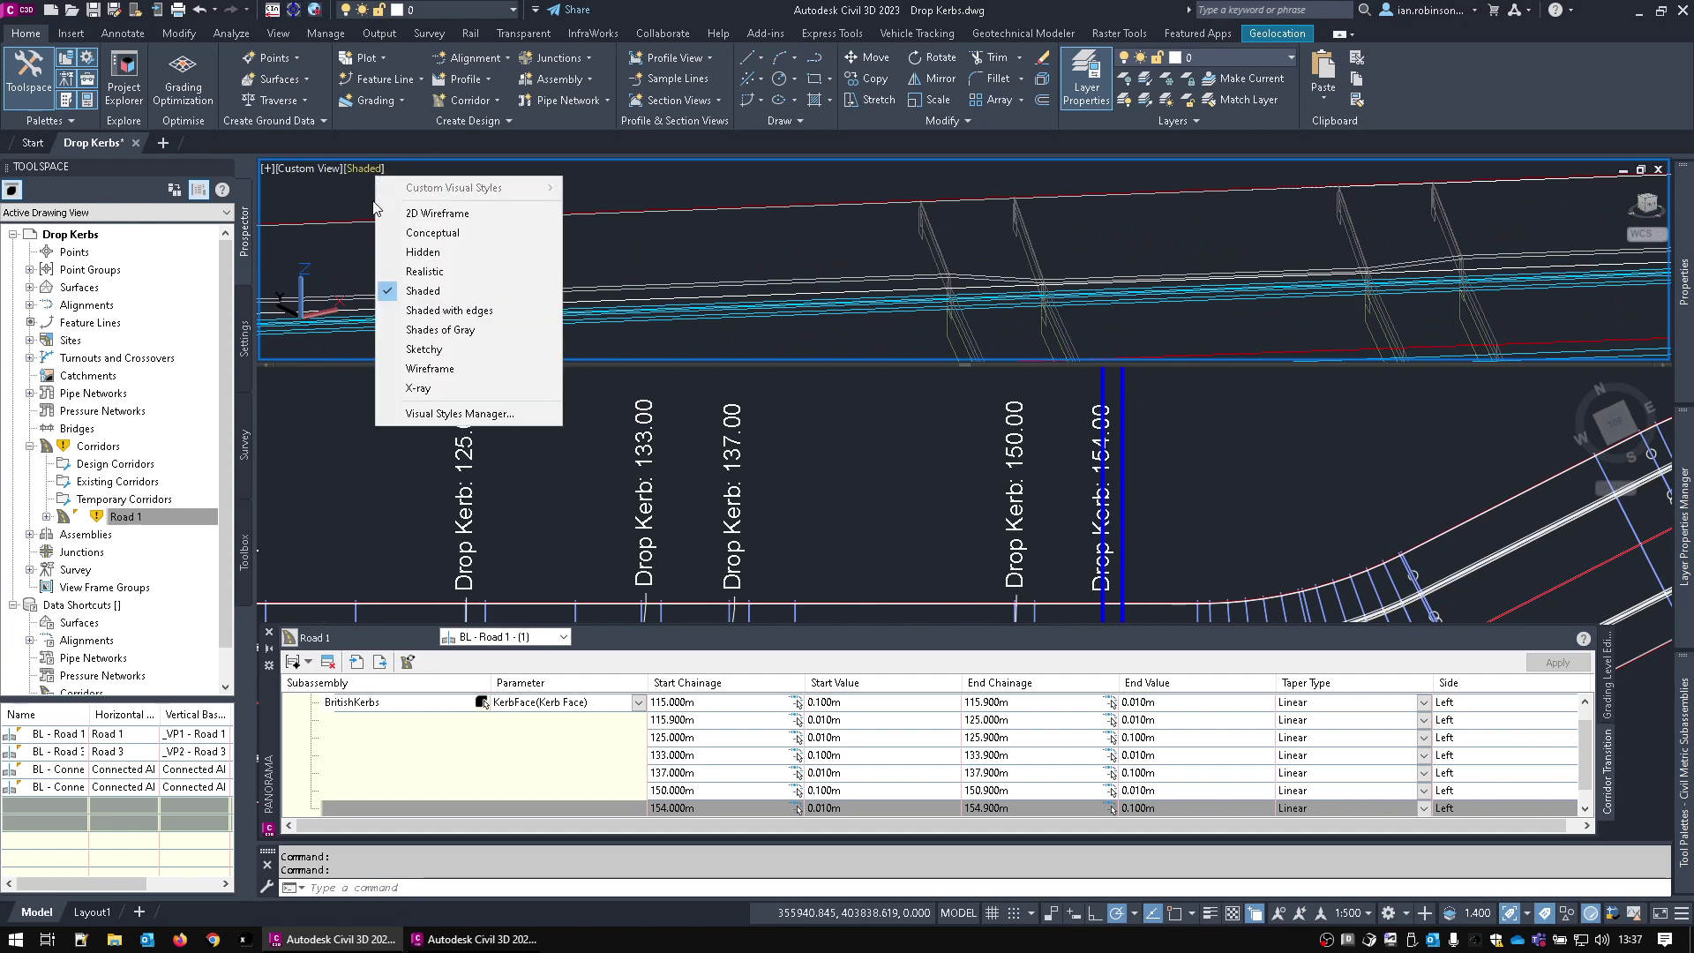
left_click(409, 271)
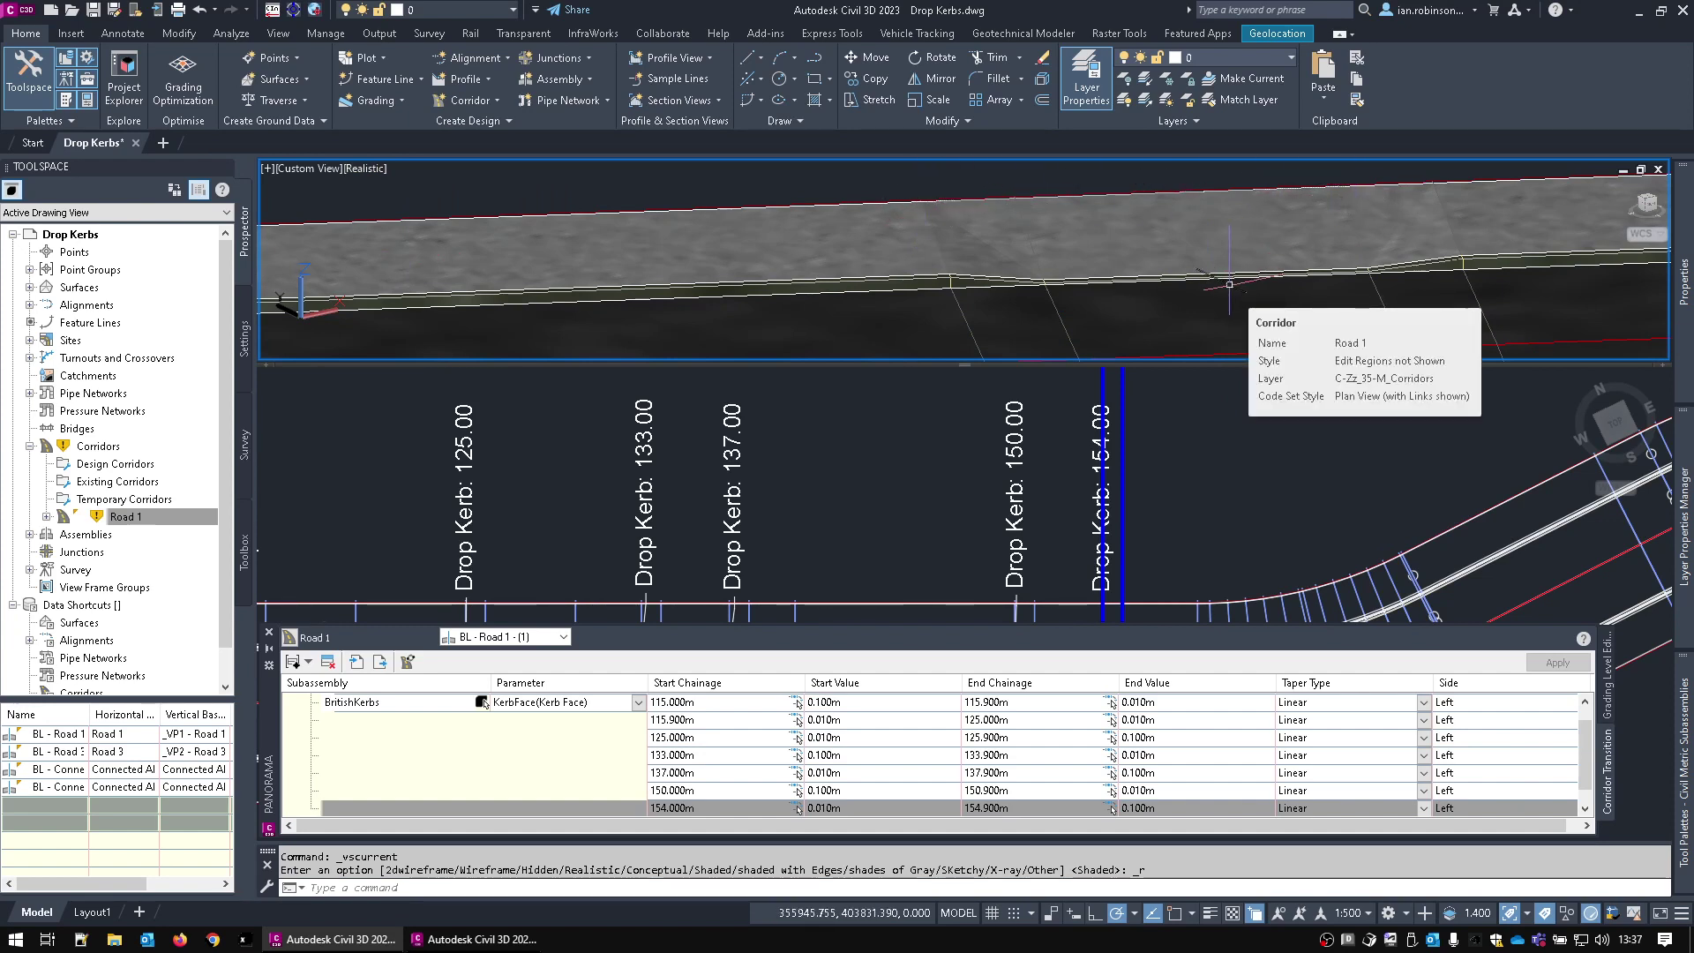
middle_click_drag(1229, 283, 1215, 309, "shift")
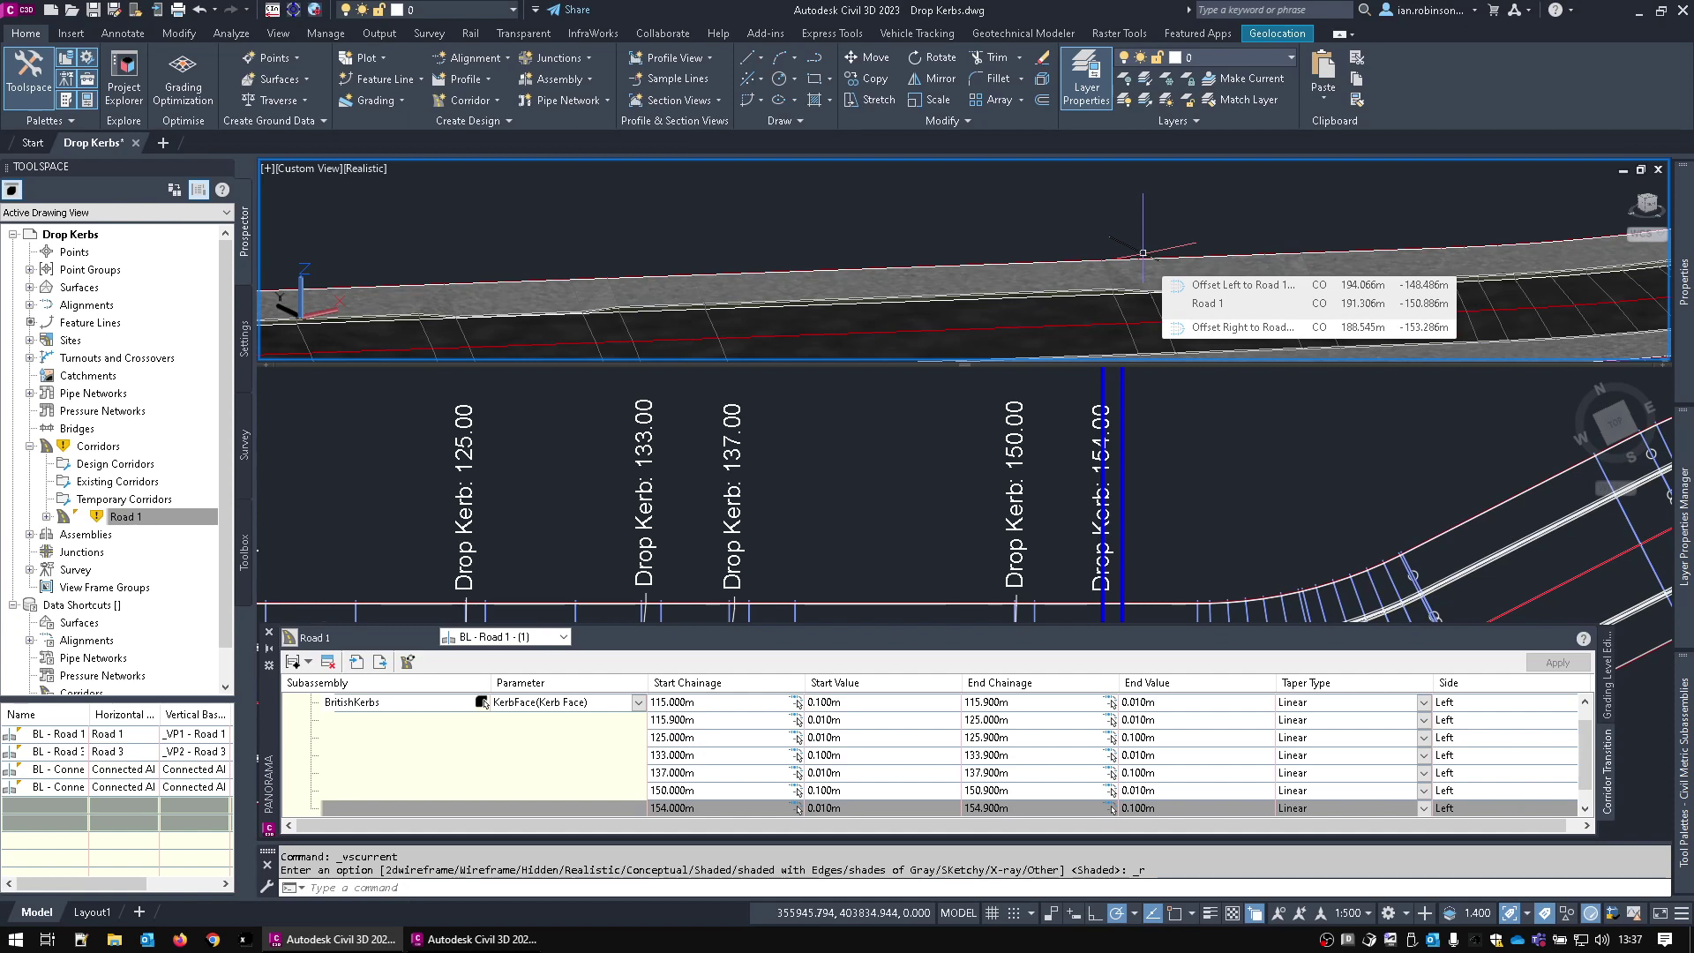
scroll(1059, 256, "down", 2)
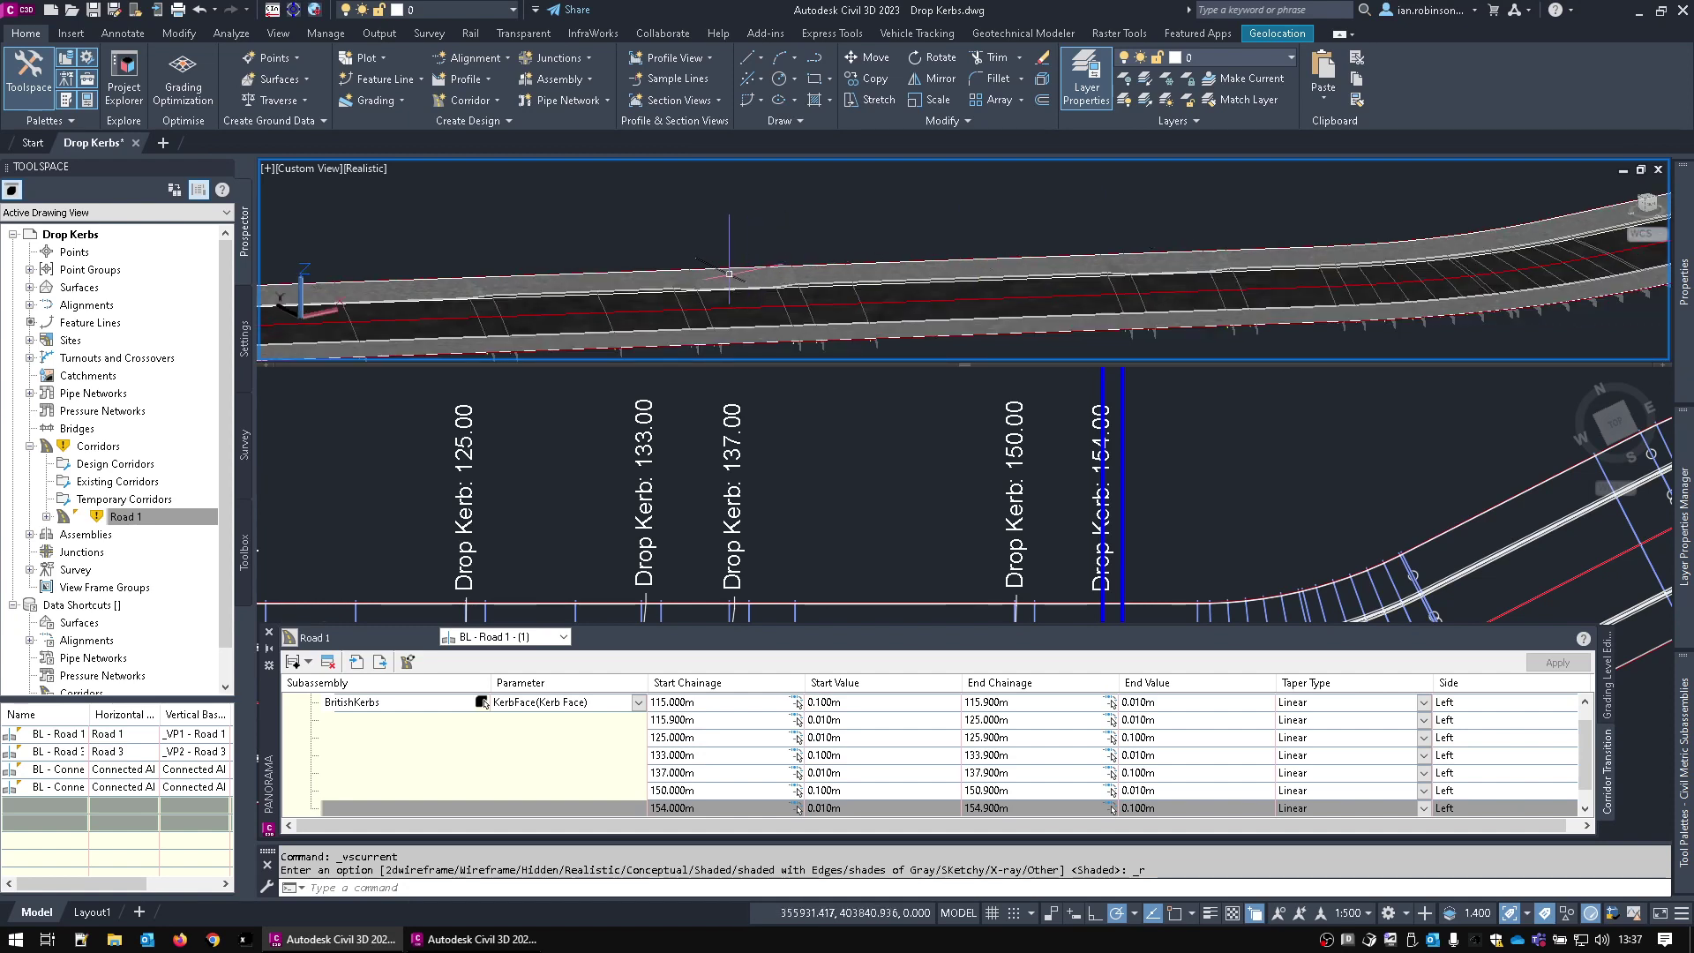
middle_click_drag(729, 274, 1048, 261)
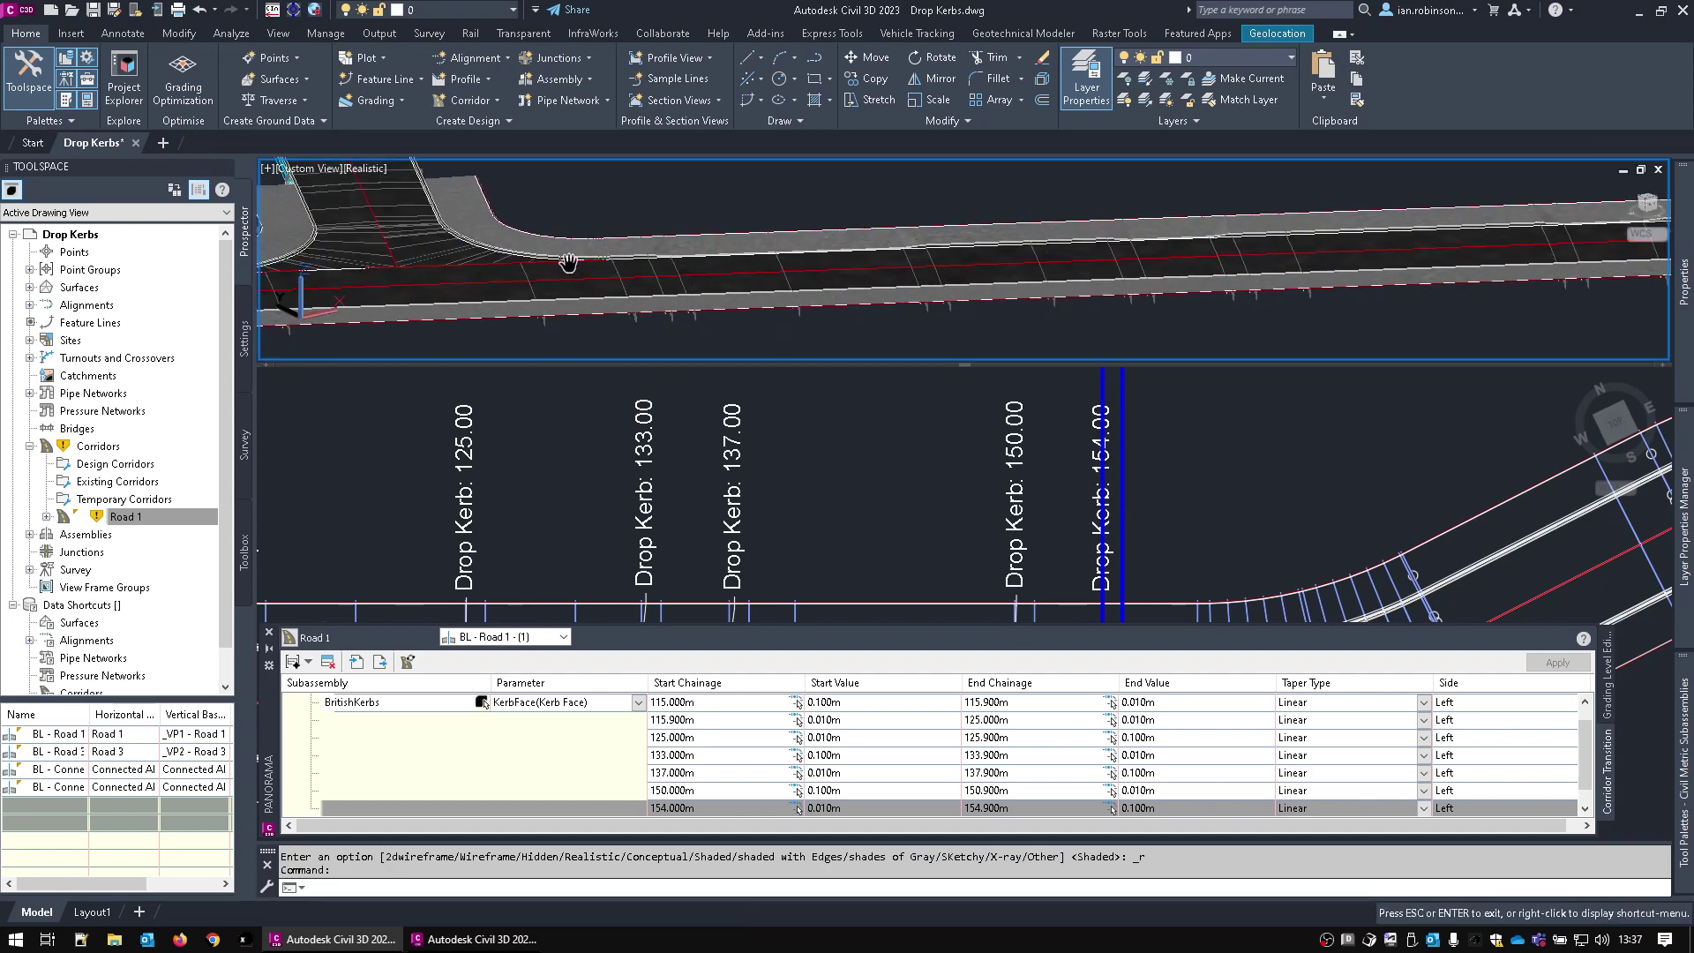
middle_click_drag(568, 263, 995, 309)
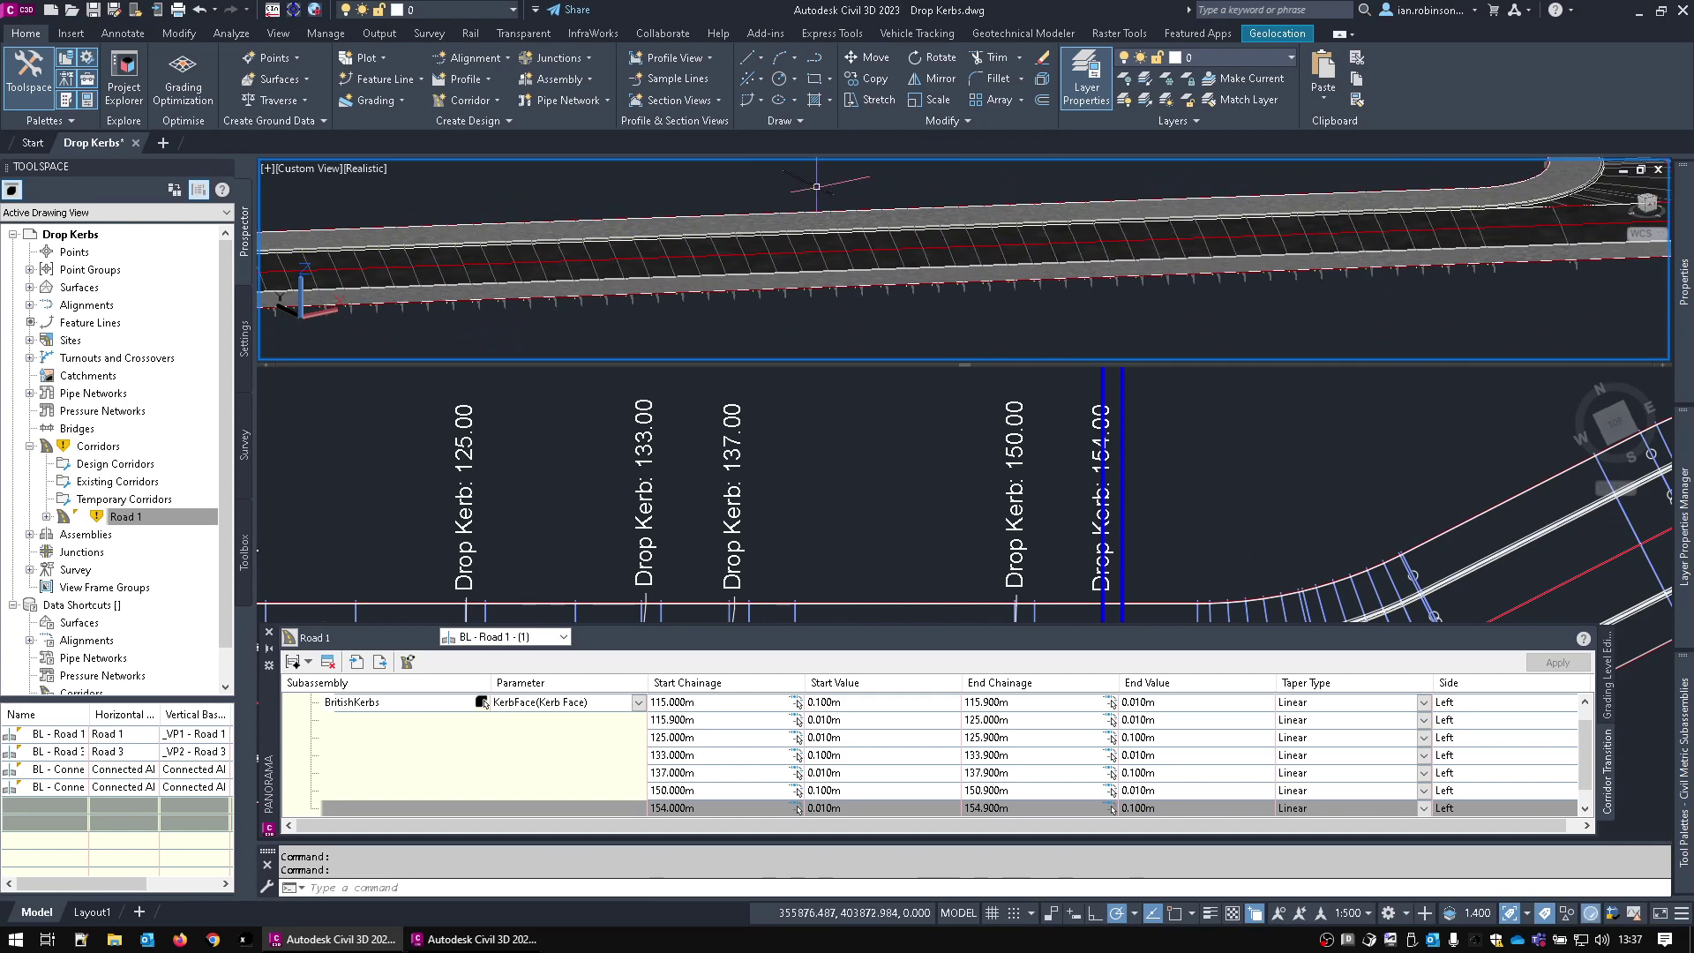
- Create a new transition set for the Width parameter of the RHS_SimpleCarriageway subassembly on the stretch around chainage 50
left_click(852, 446)
scroll(794, 479, "down", 3)
middle_click_drag(794, 479, 839, 477)
scroll(839, 478, "up", 3)
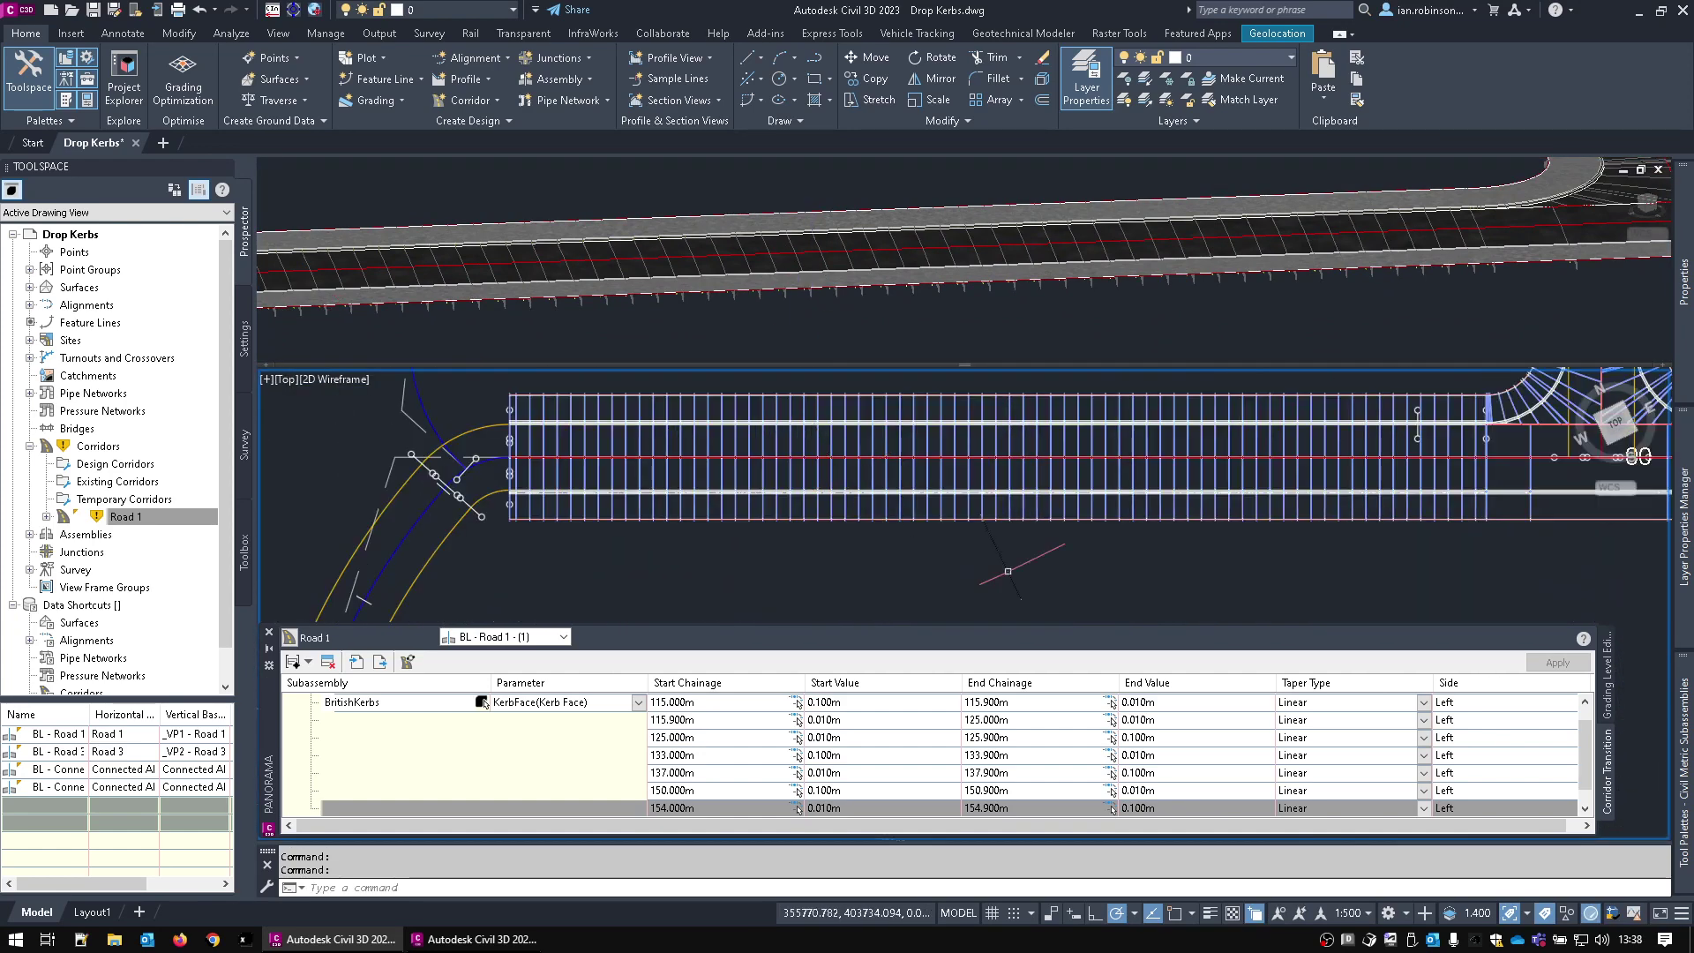
left_click(1181, 808)
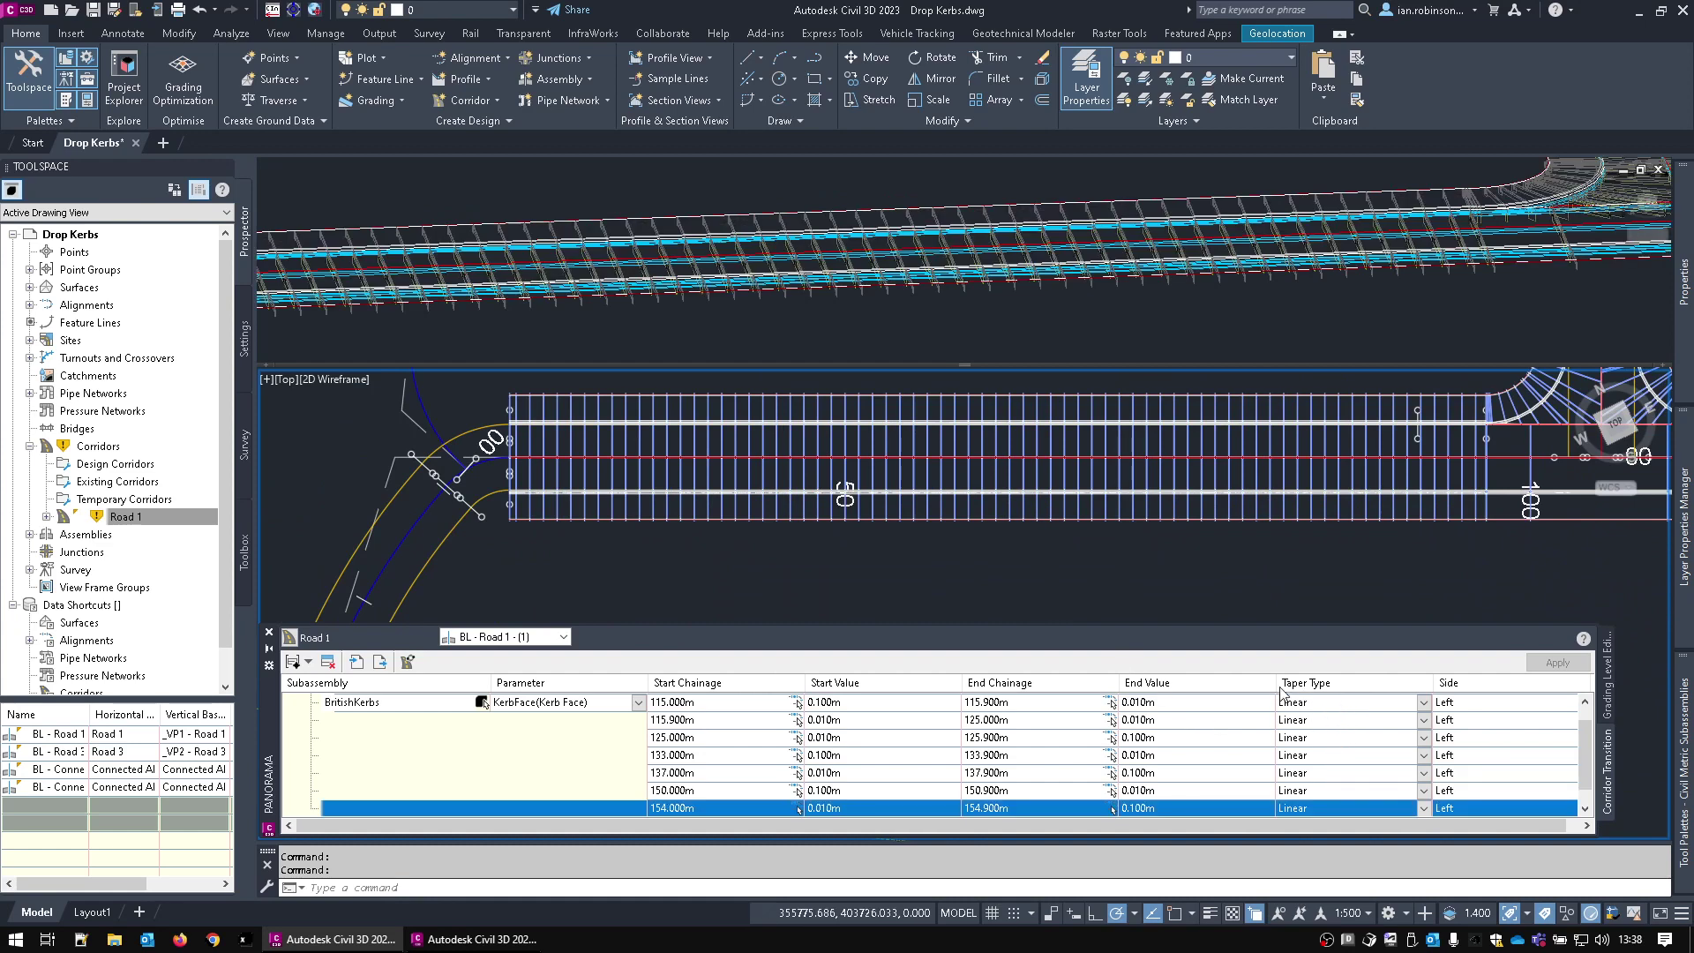
left_click(308, 662)
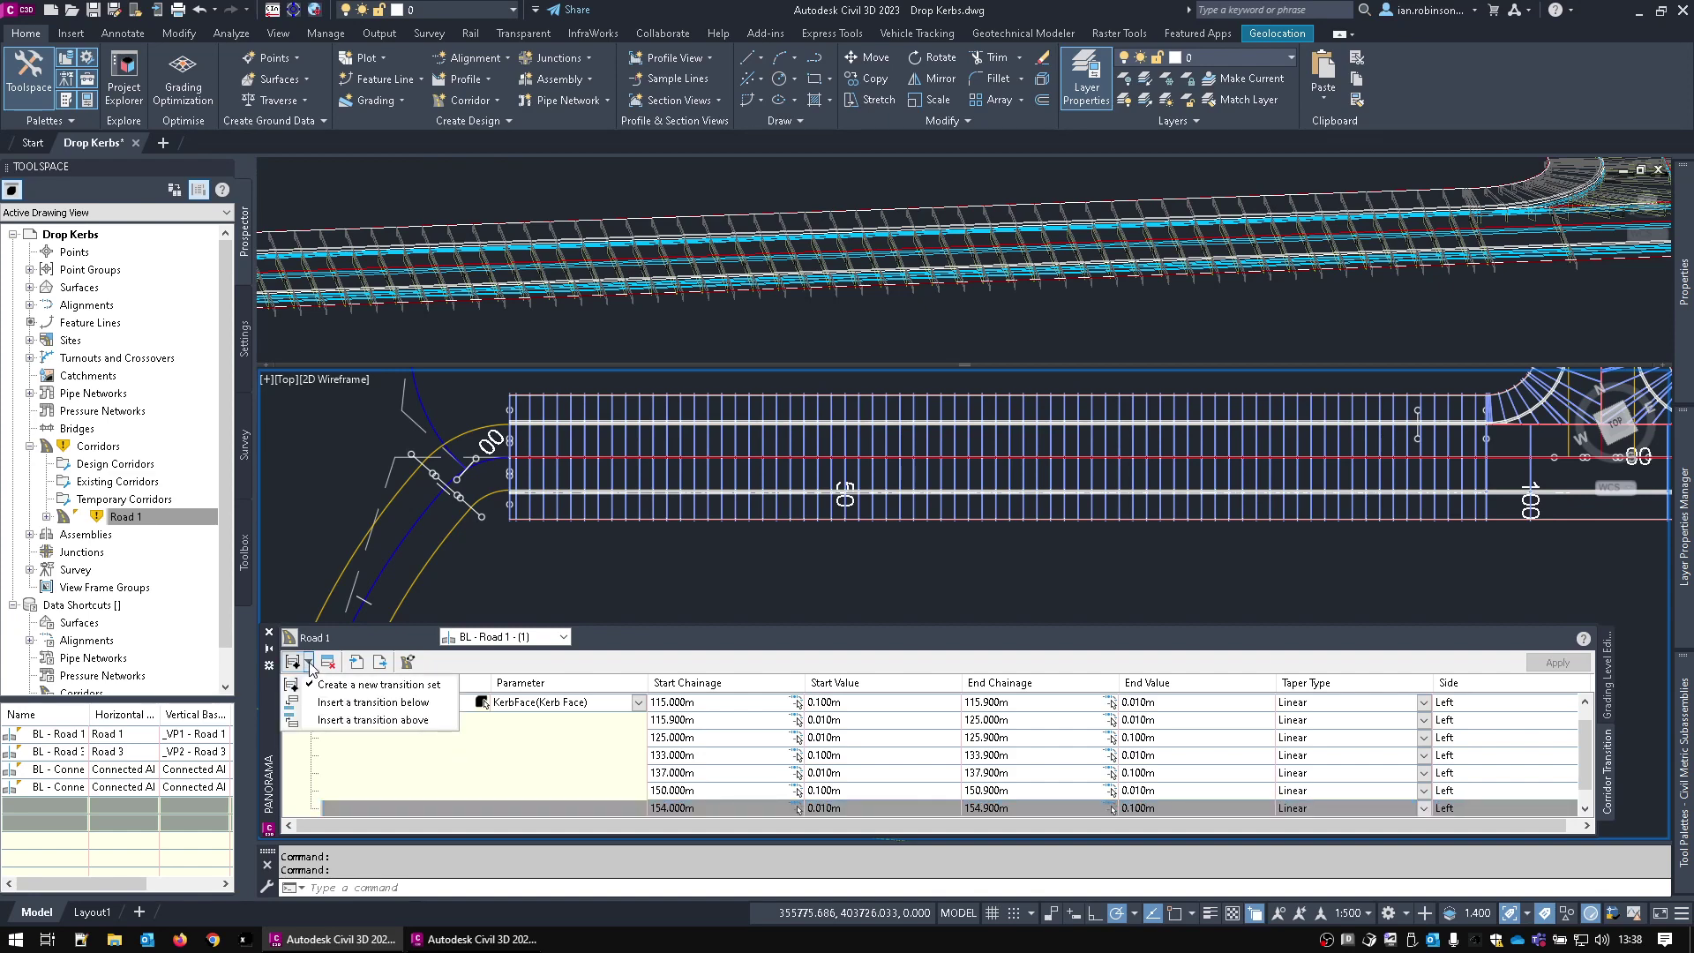
left_click(386, 689)
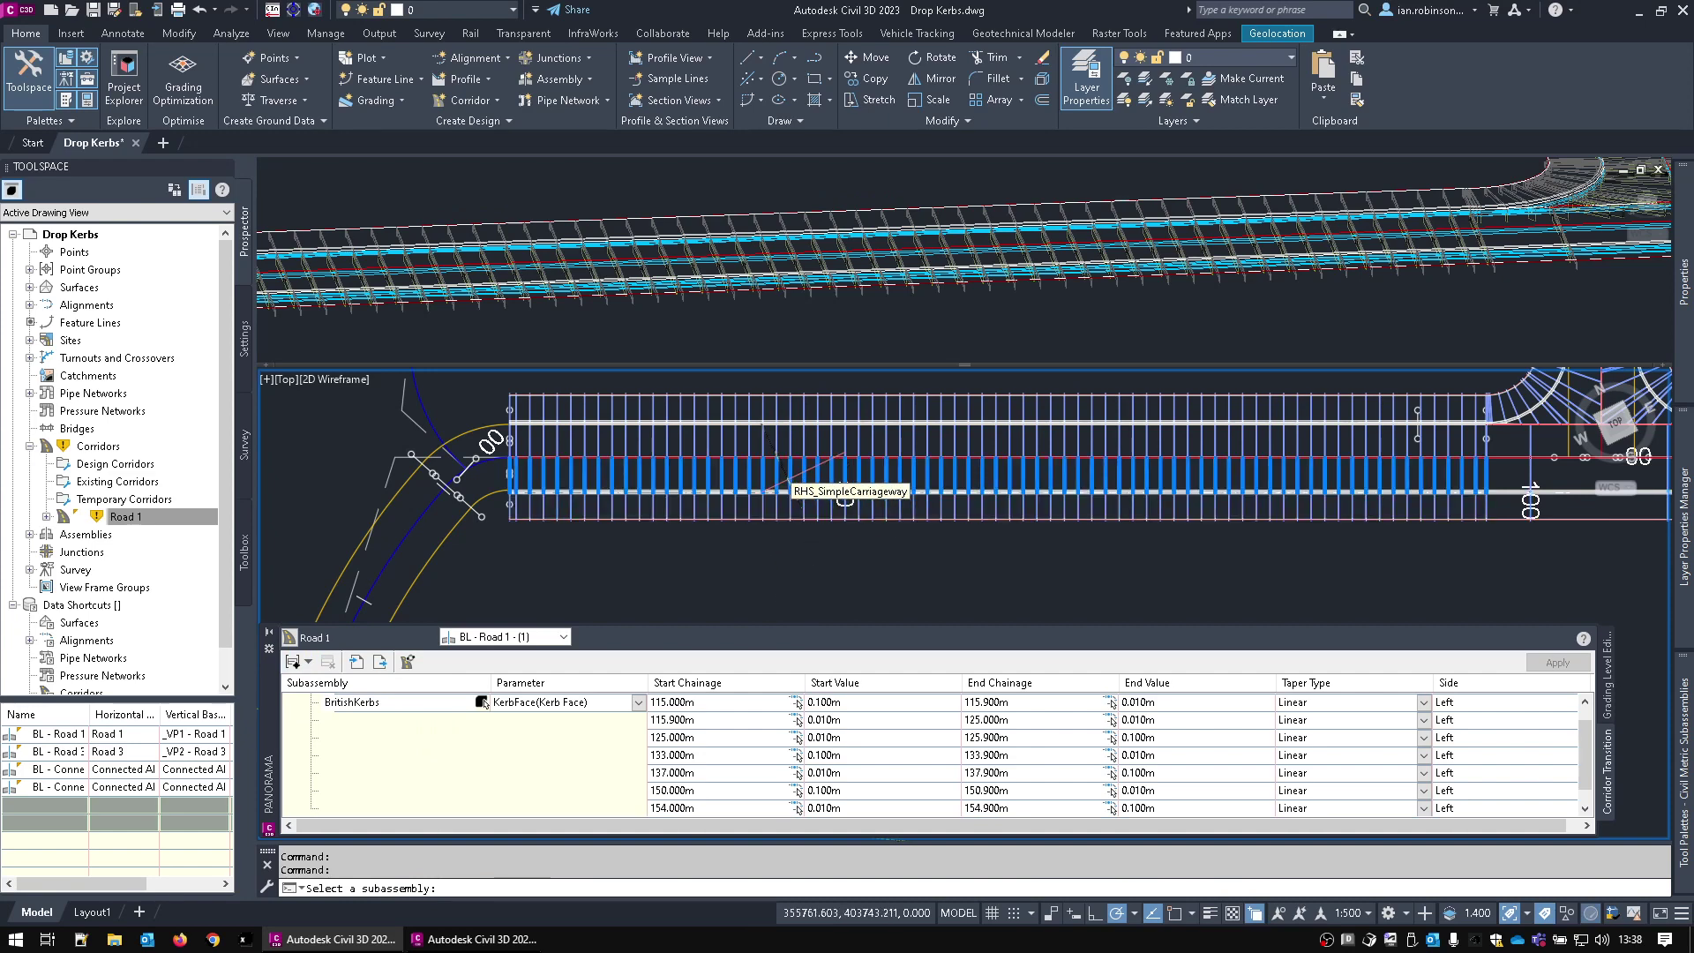
left_click(790, 484)
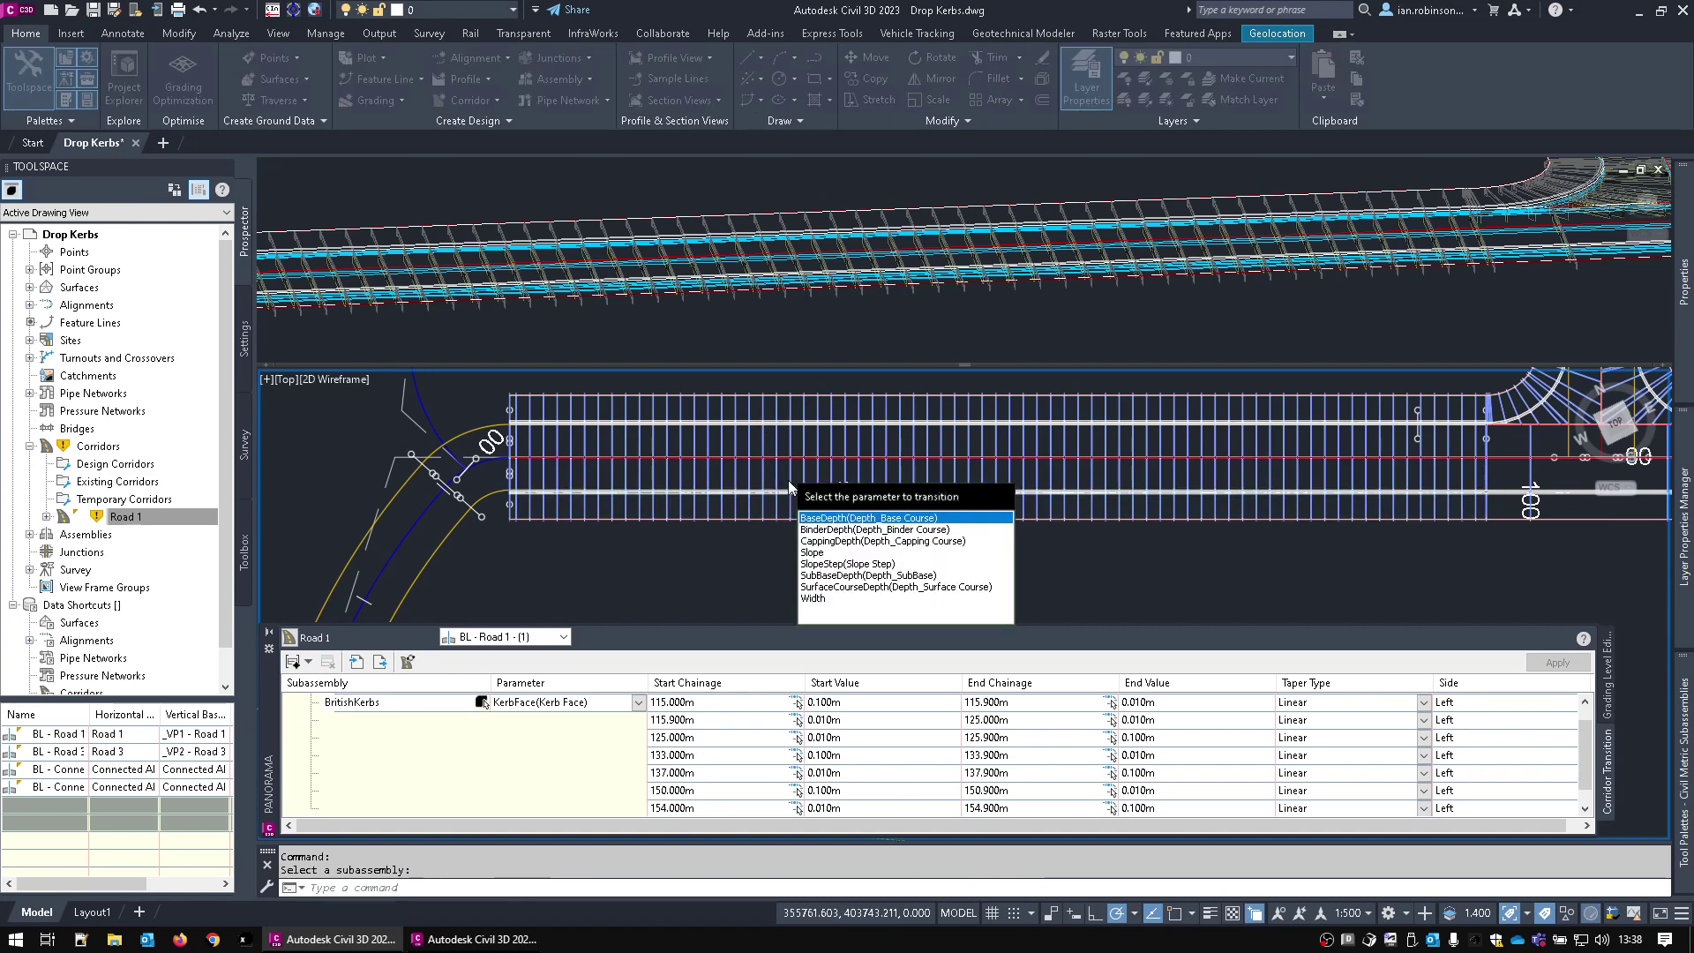
left_click(818, 600)
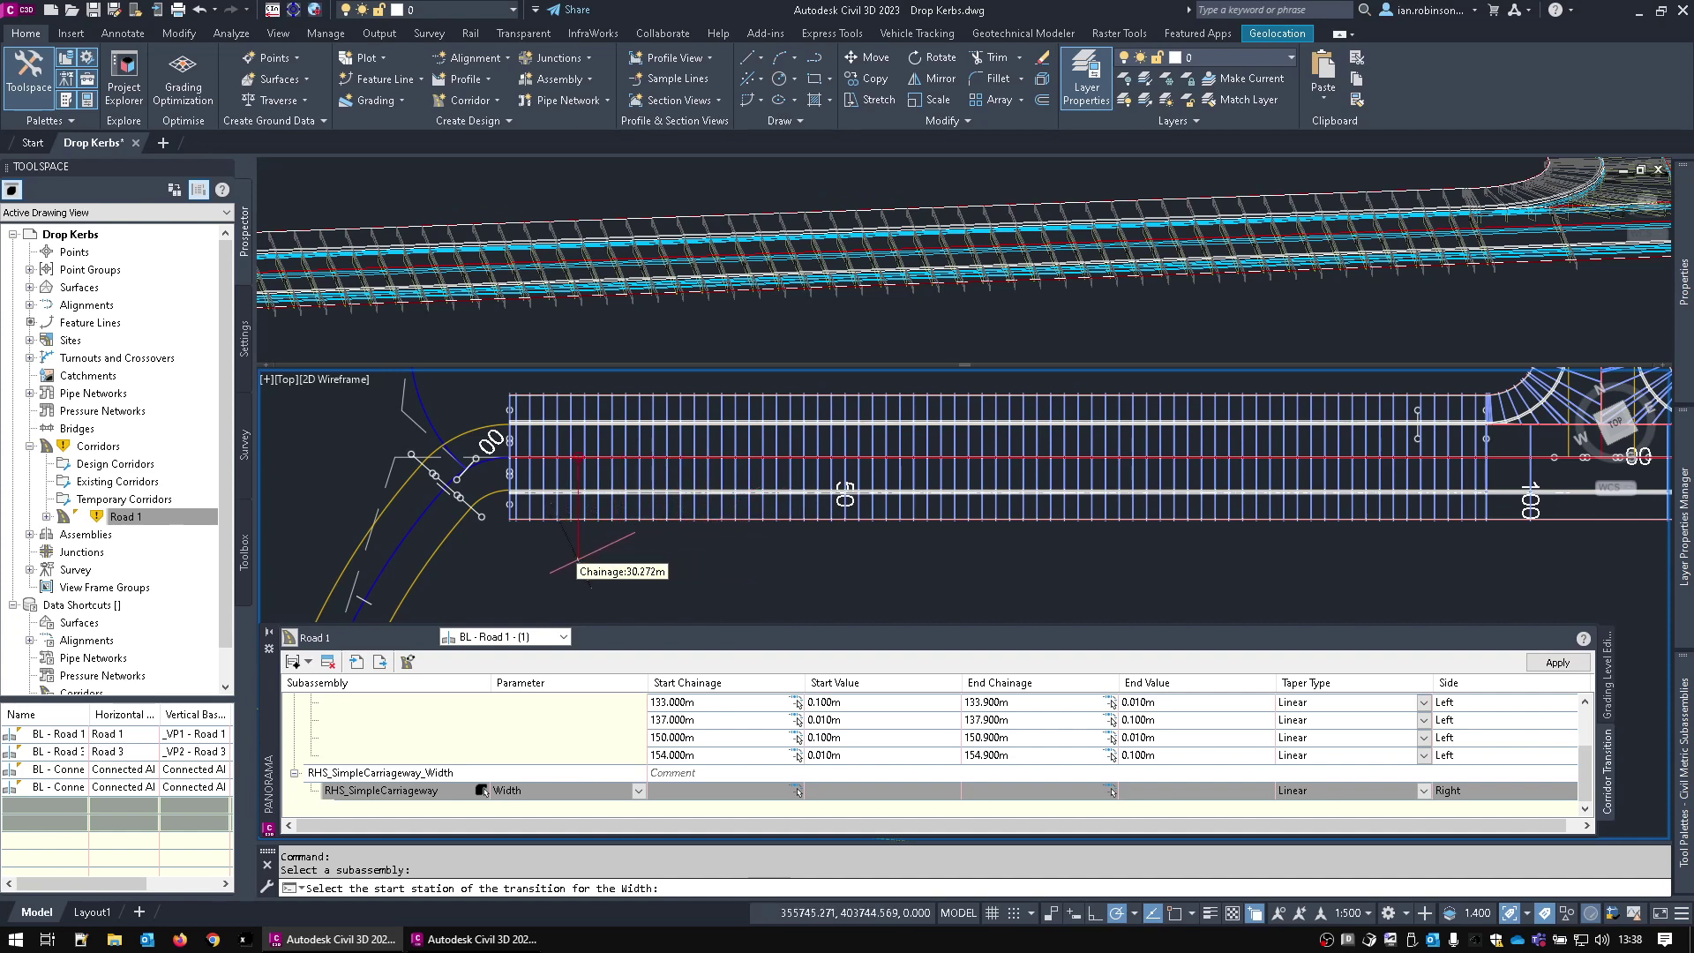
- Start the carriageway width transition at chainage 30 m with a width of 2.4 m
type("30")
key("Return")
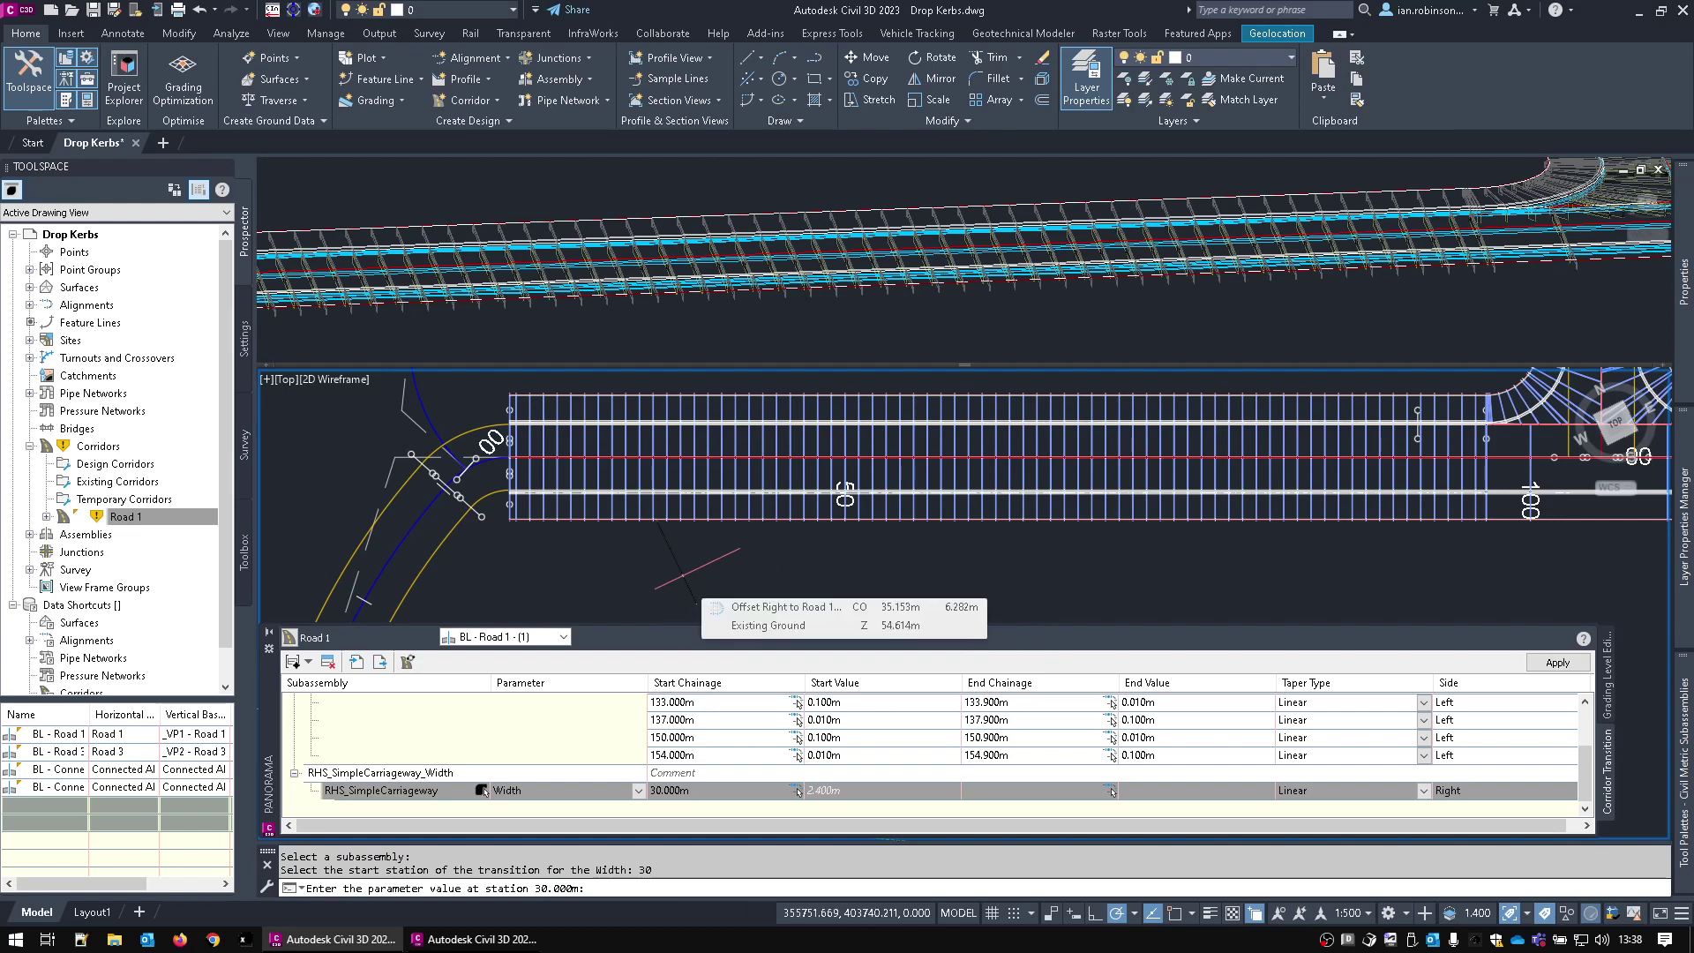
type("2.4")
key("Return")
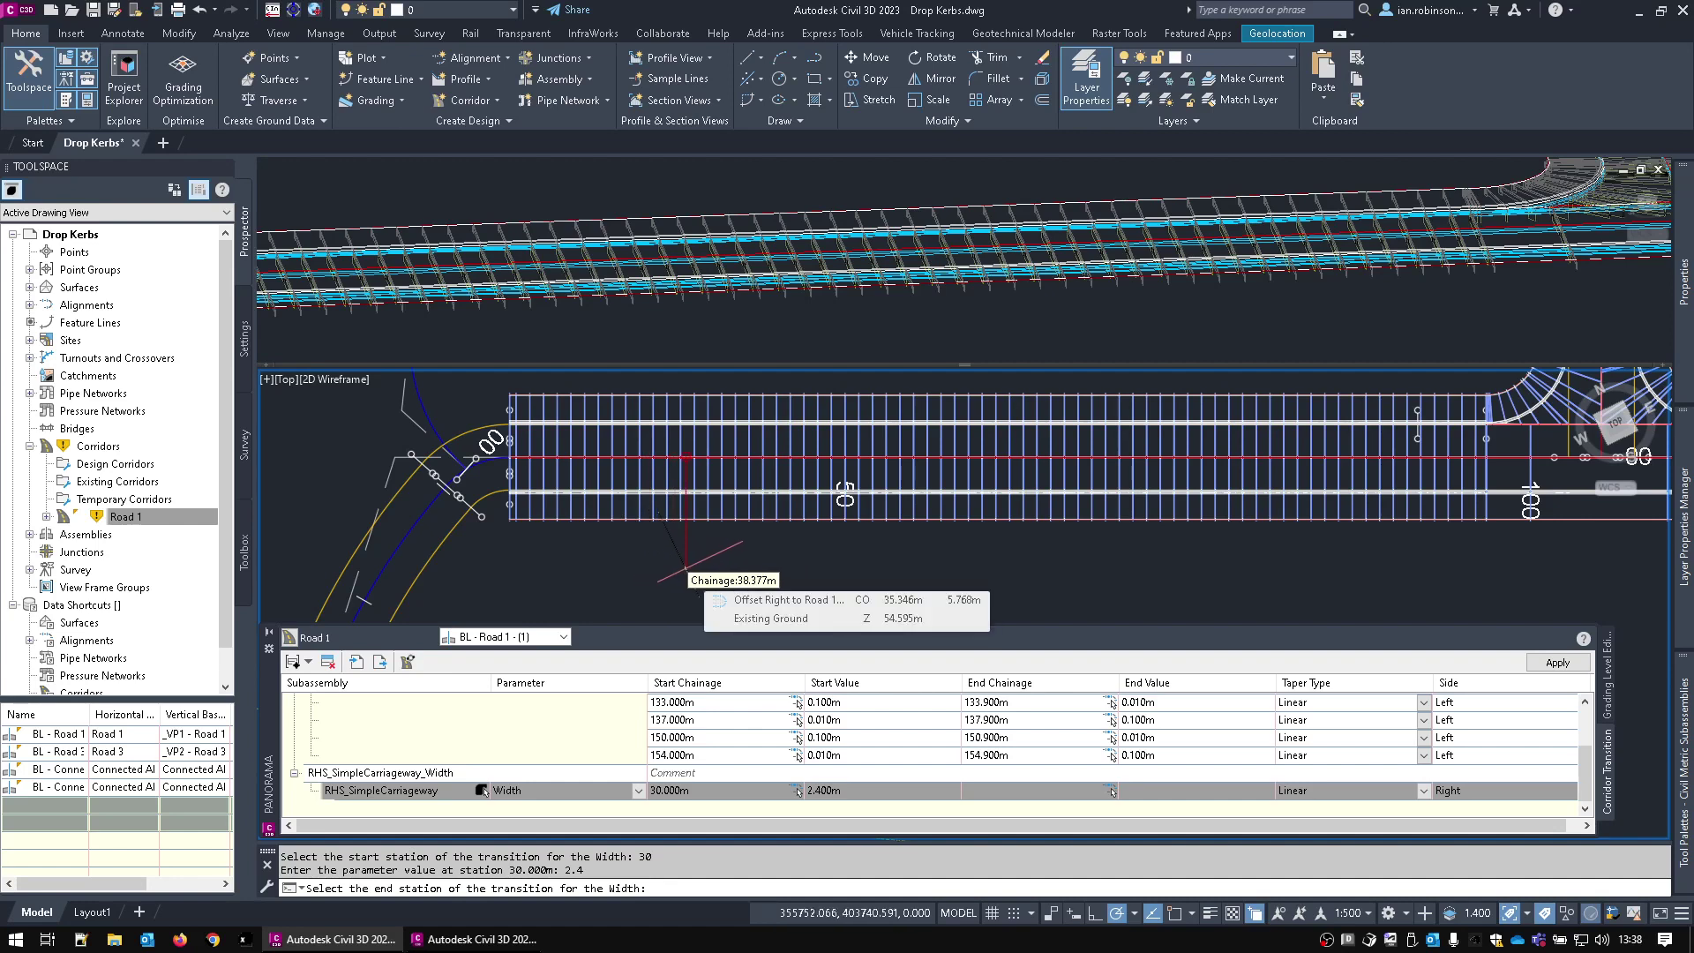
- End the first width transition at chainage 35 m with a width of 3.65 m and a Linear taper
type("35")
key("Return")
type("3")
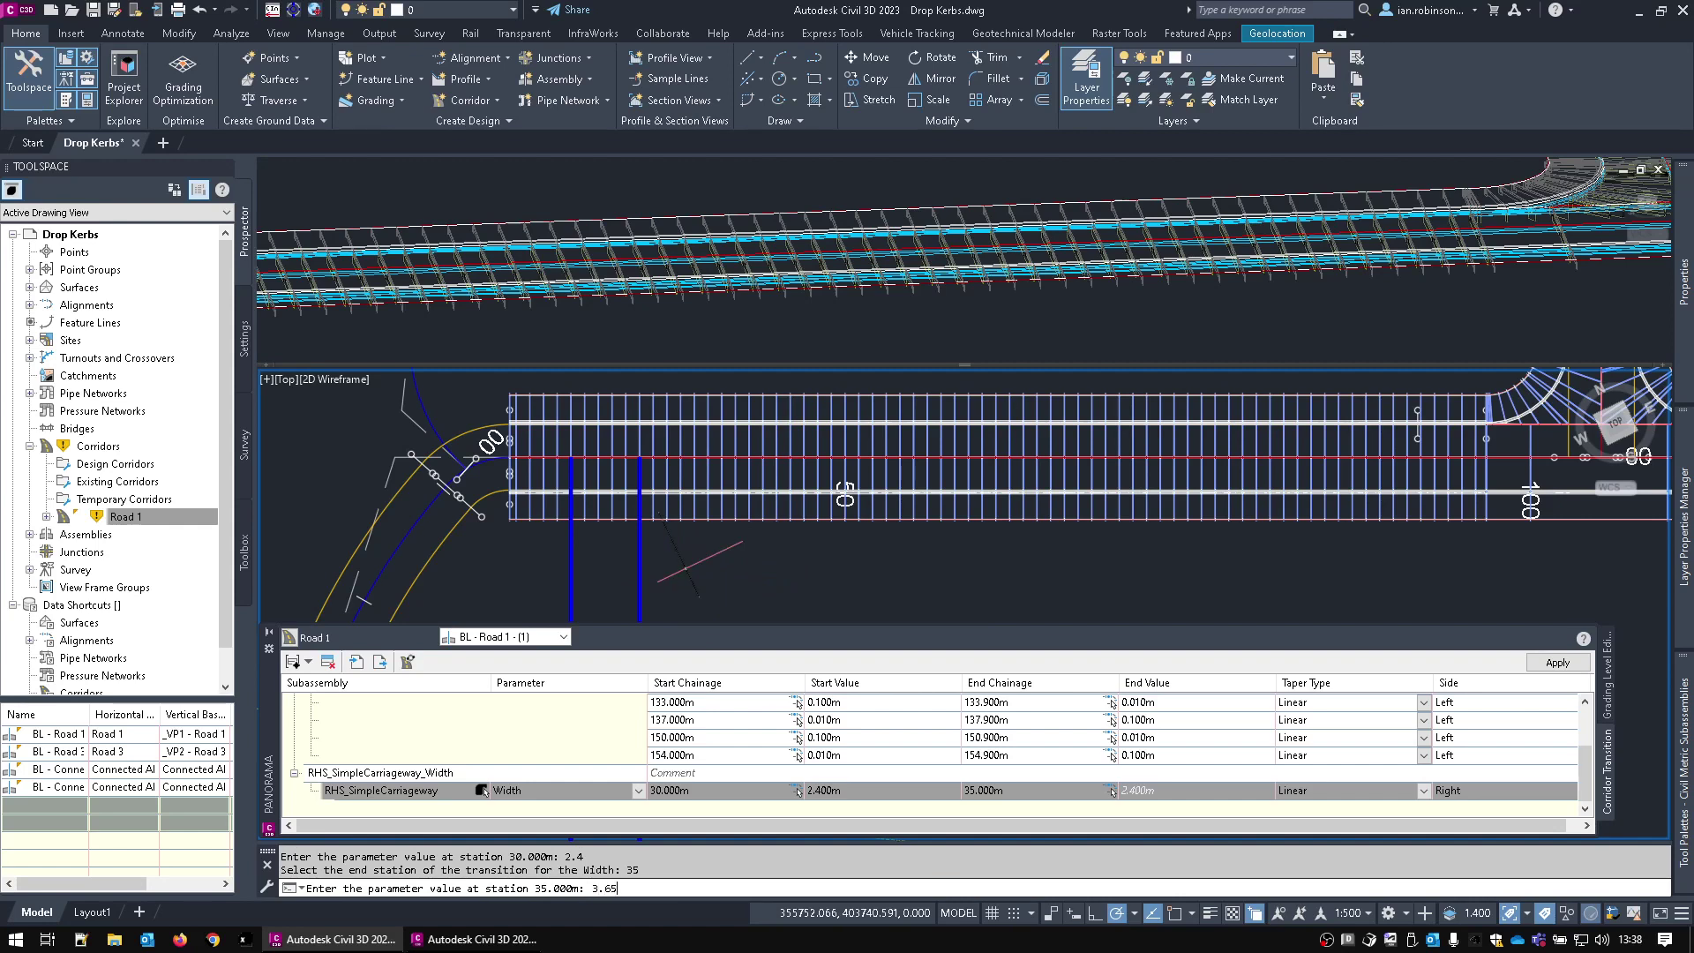
type(".65")
key("Return")
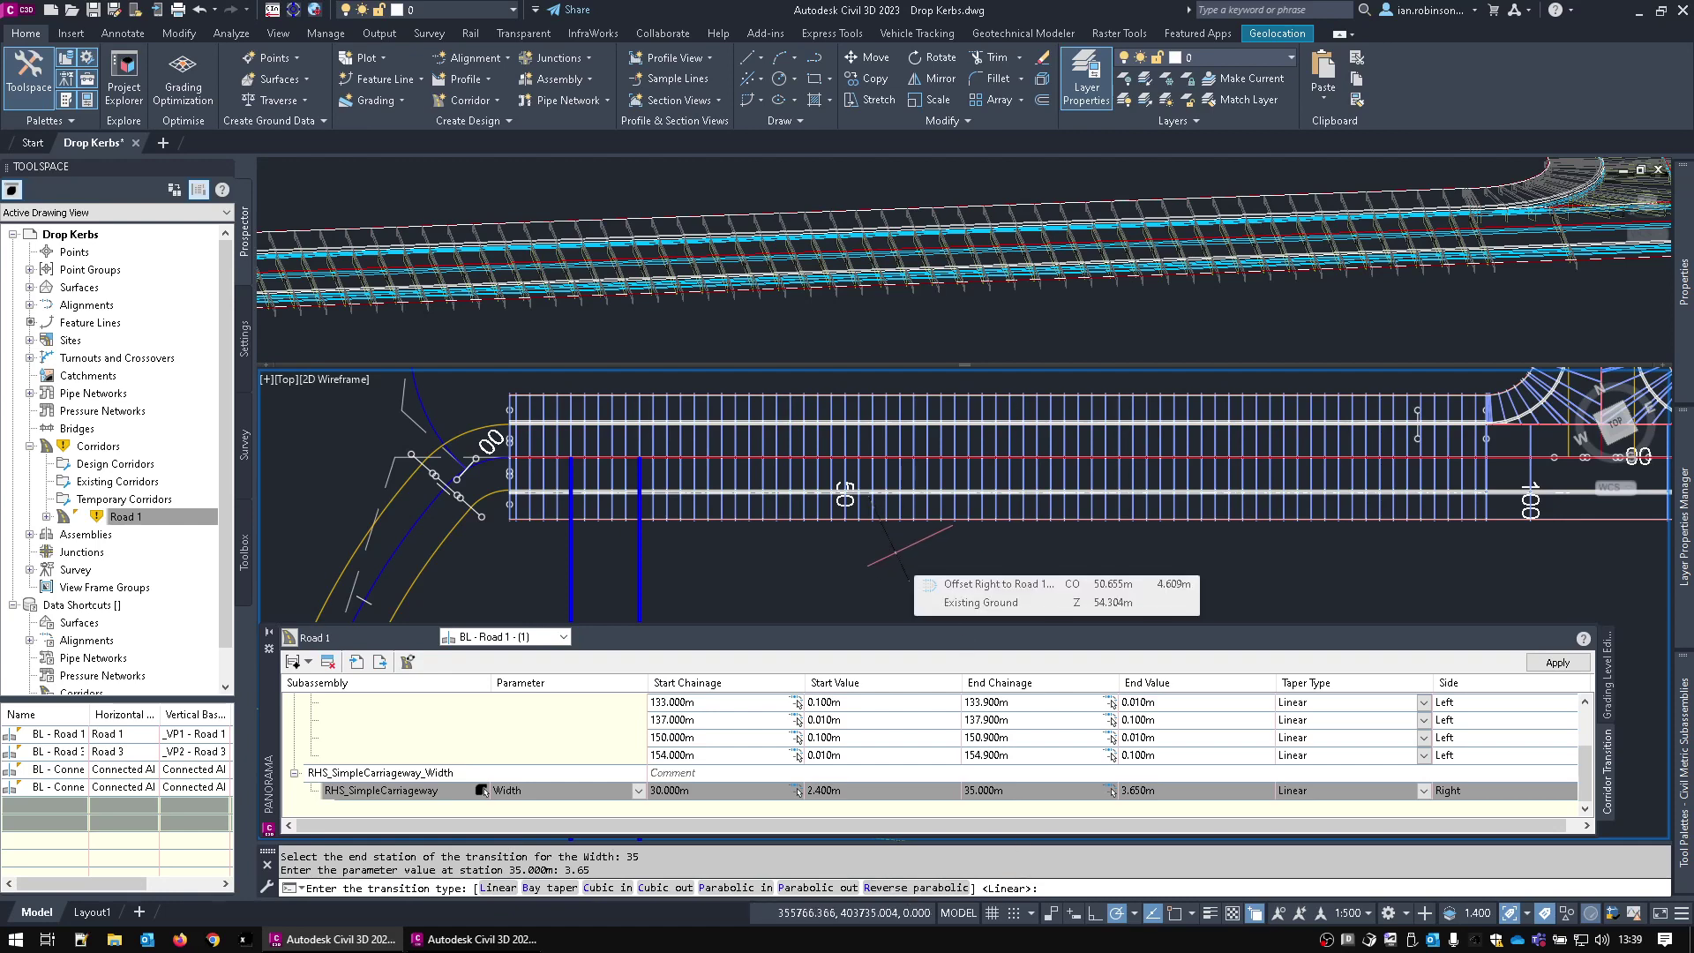
key("Return")
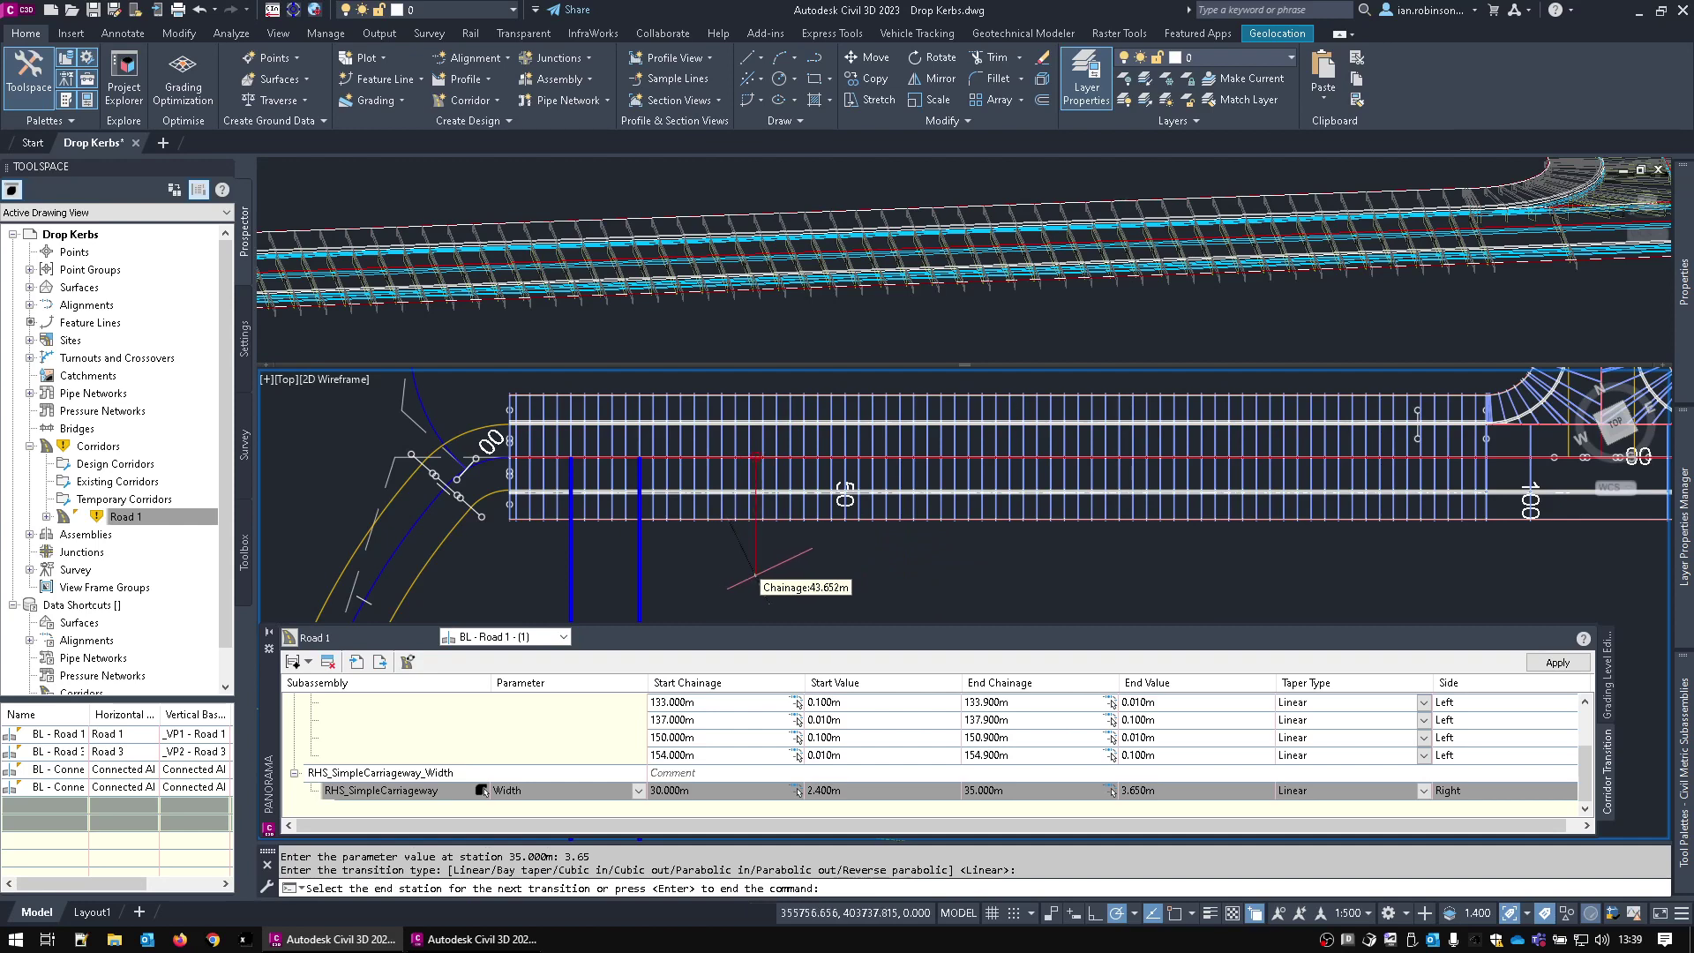
- Continue the widening to chainage 40 m with a constant width of 3.65 m and a Linear taper
type("40")
key("Return")
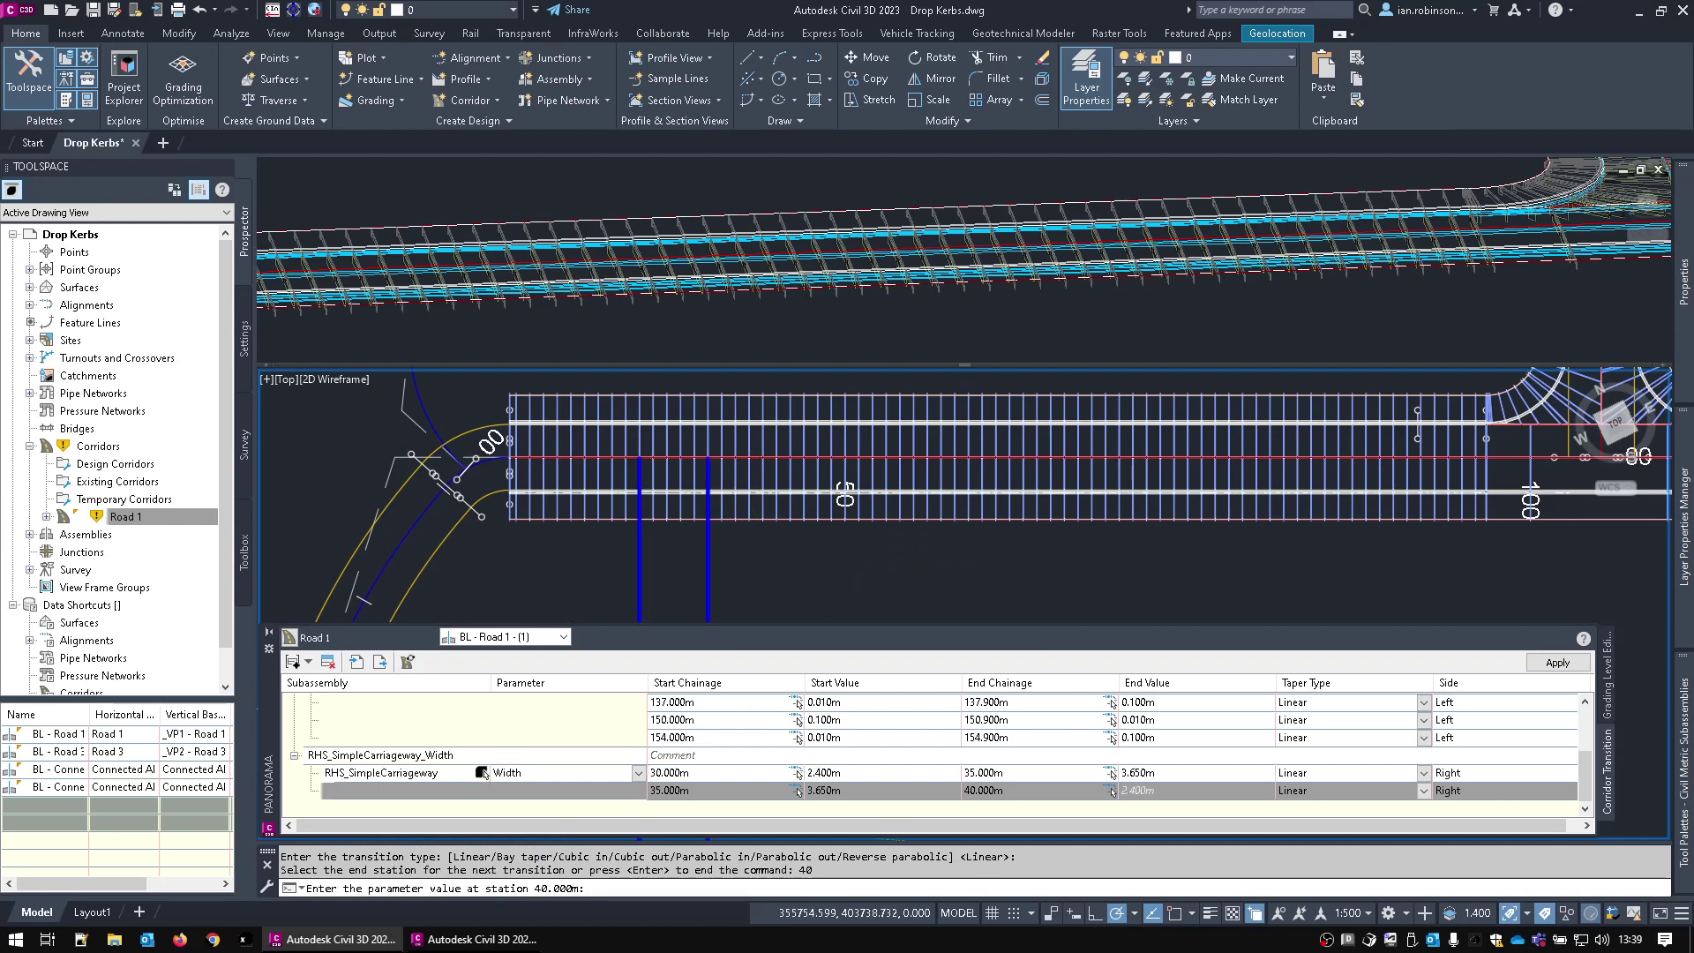
type("3.65")
key("Return")
key("Return")
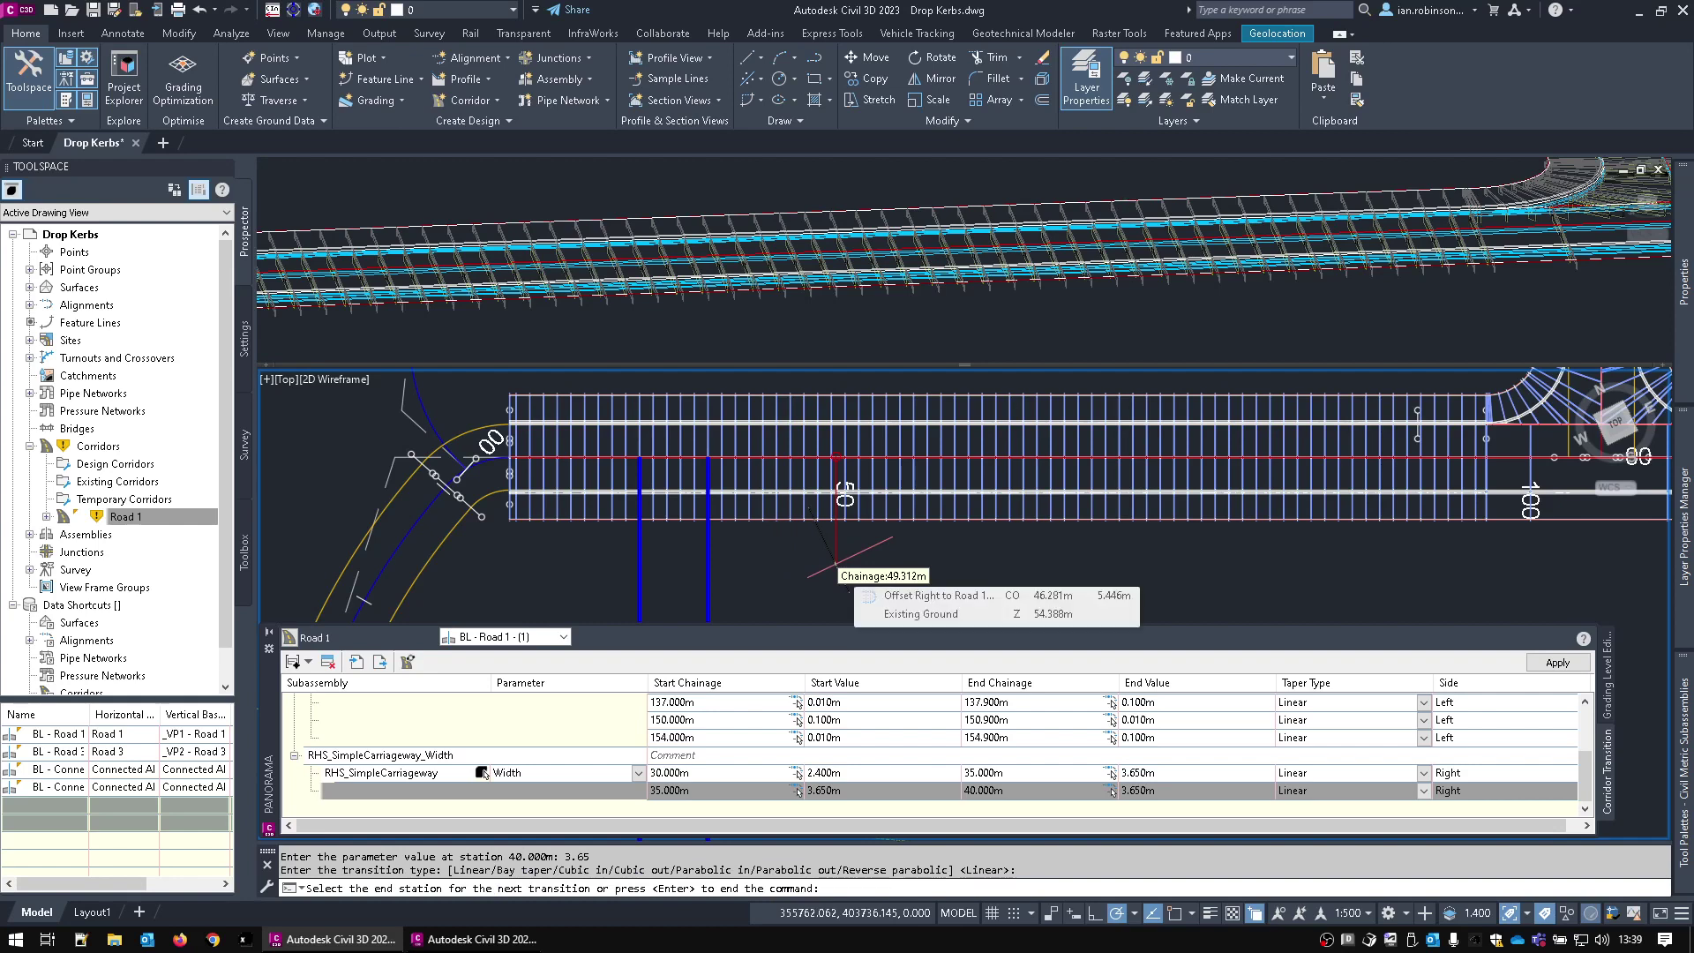
- Taper the carriageway linearly to a width of 2.4 m at chainage 45 m and apply the width transitions to the corridor
type("45")
key("Return")
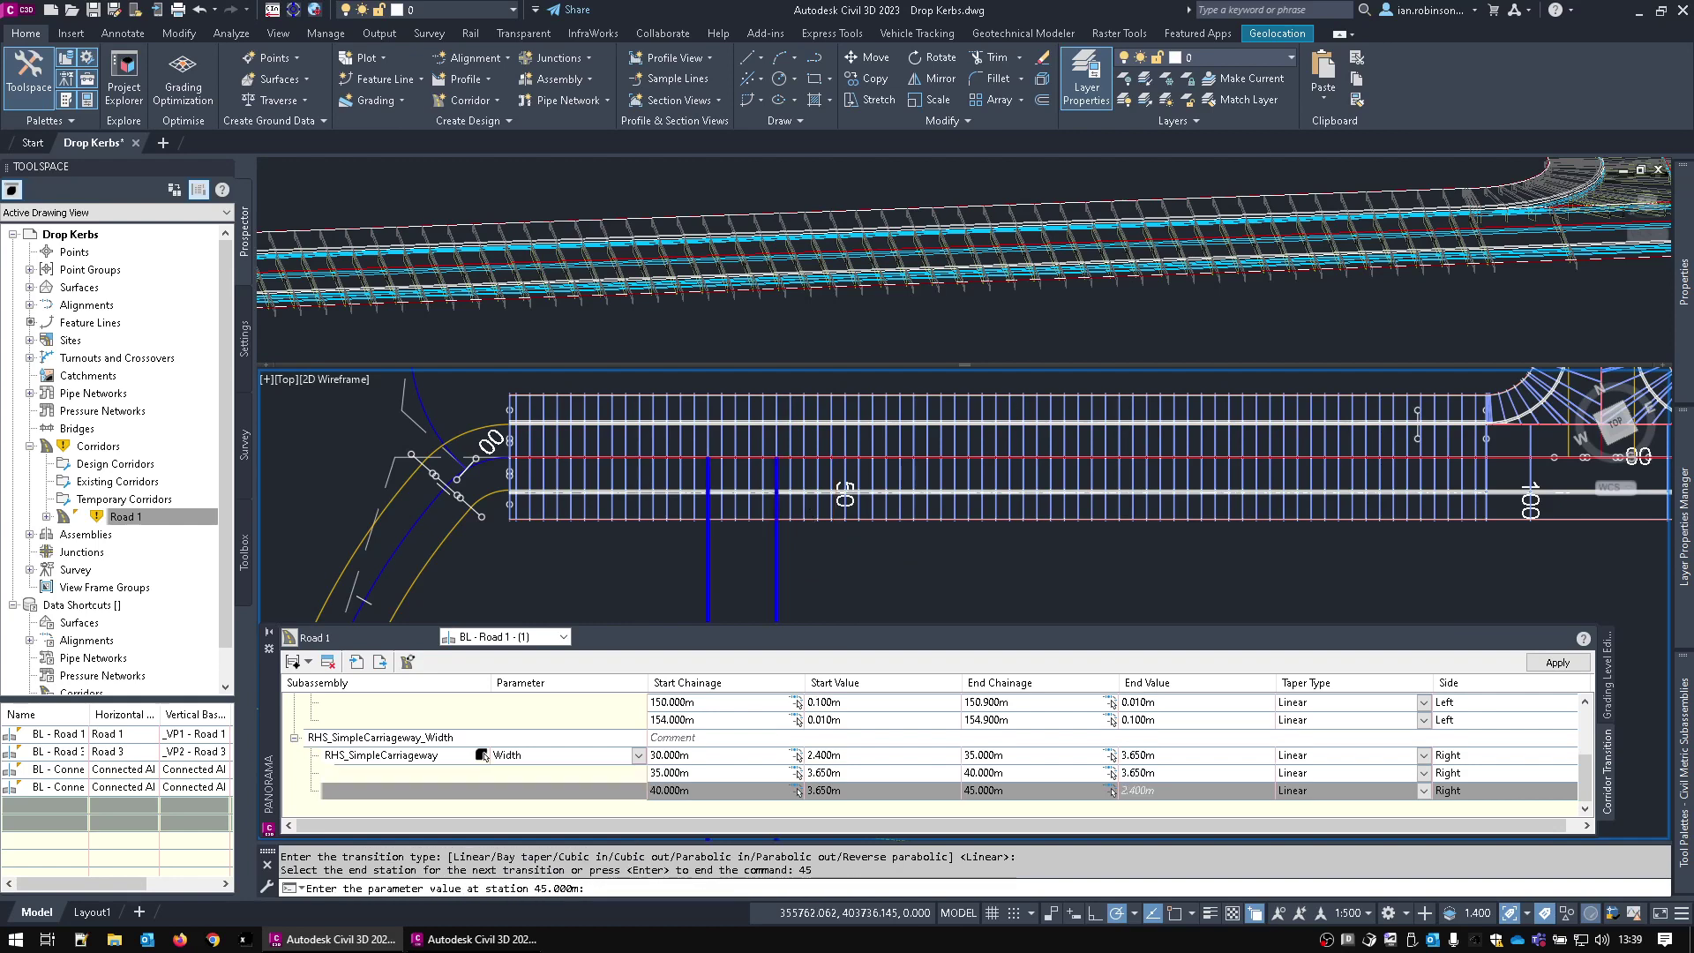
type("2.4")
key("Return")
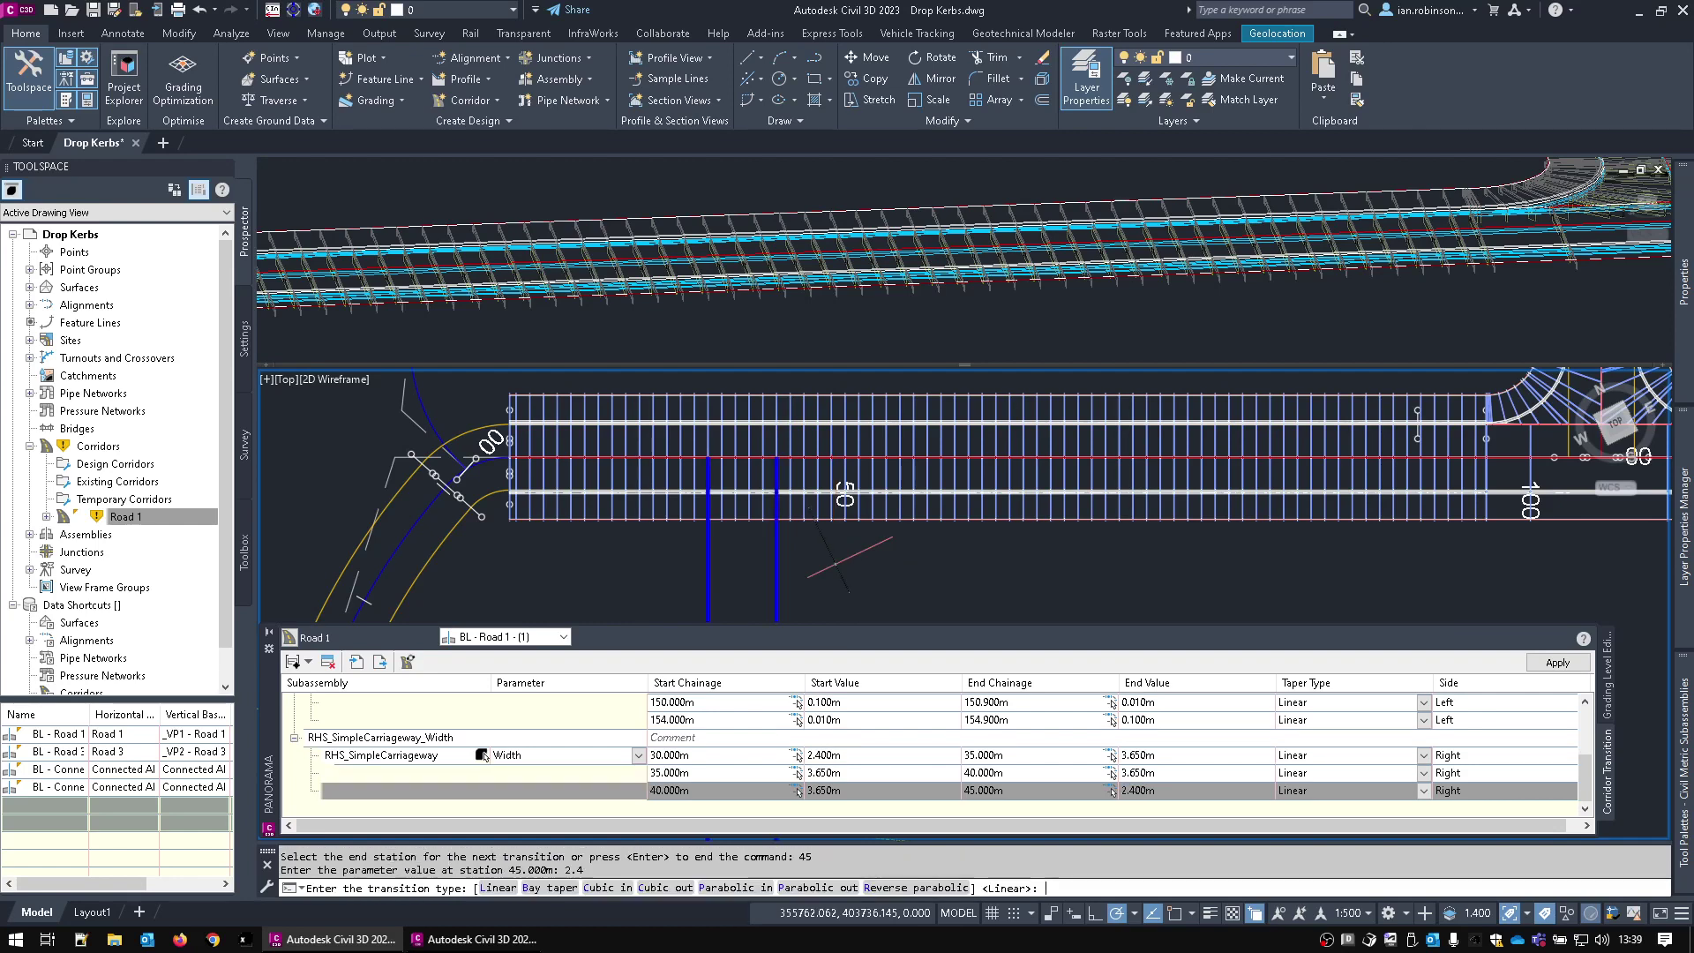
key("Return")
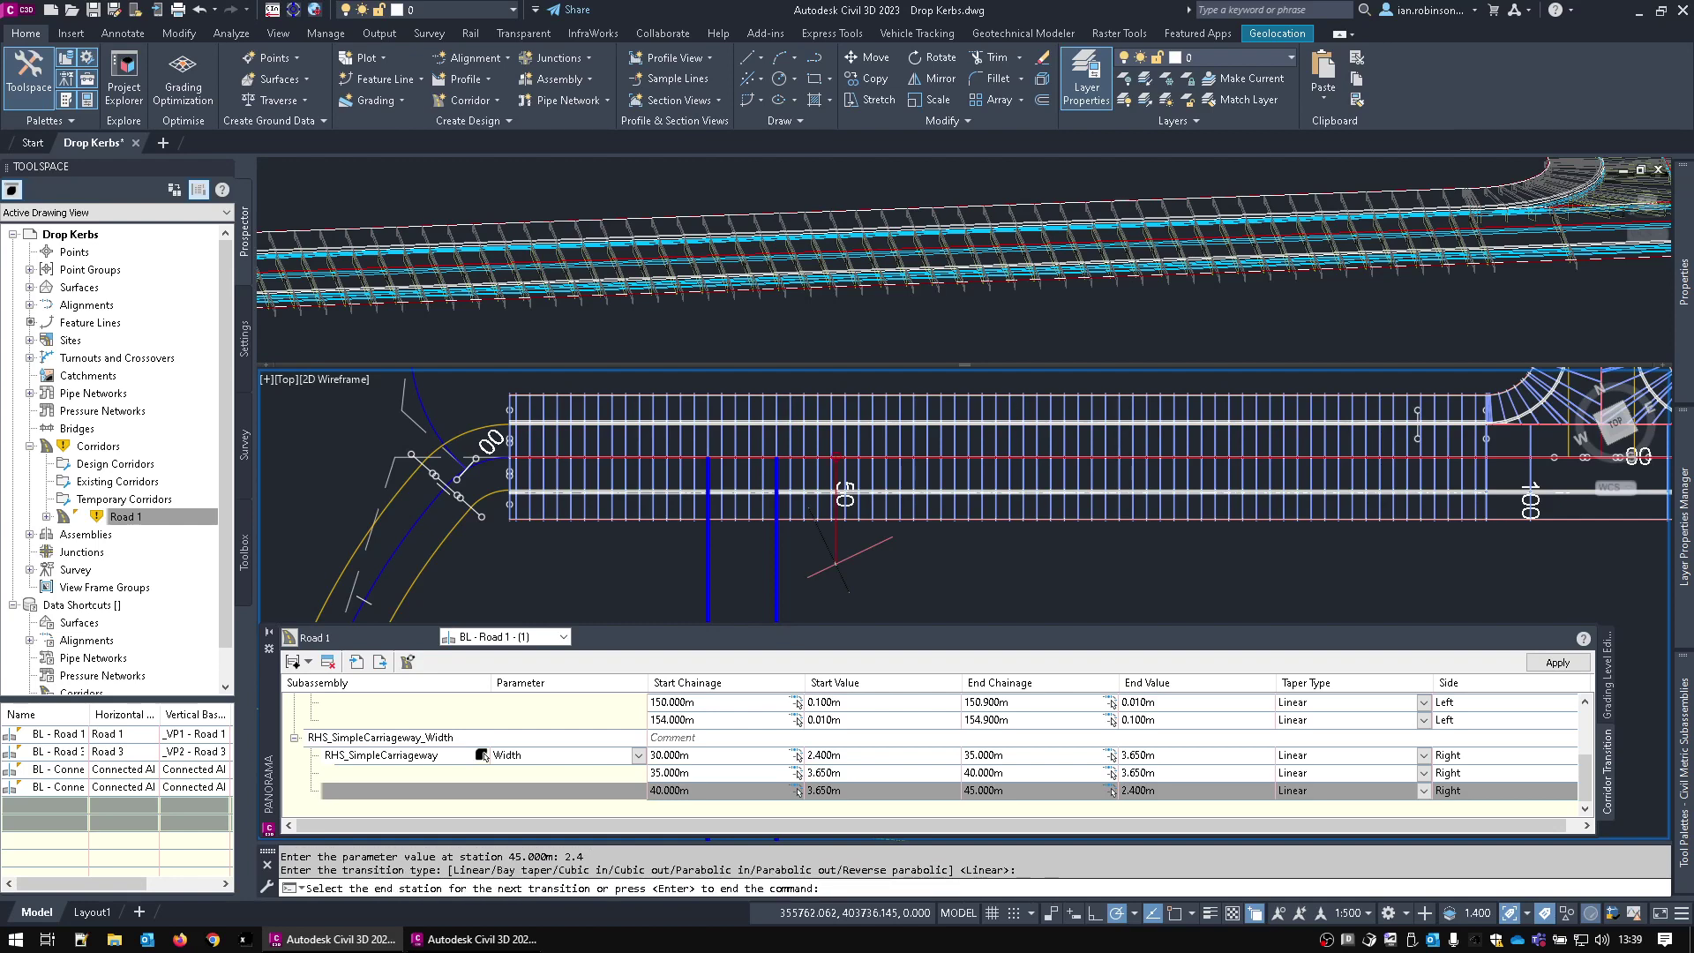
key("Return")
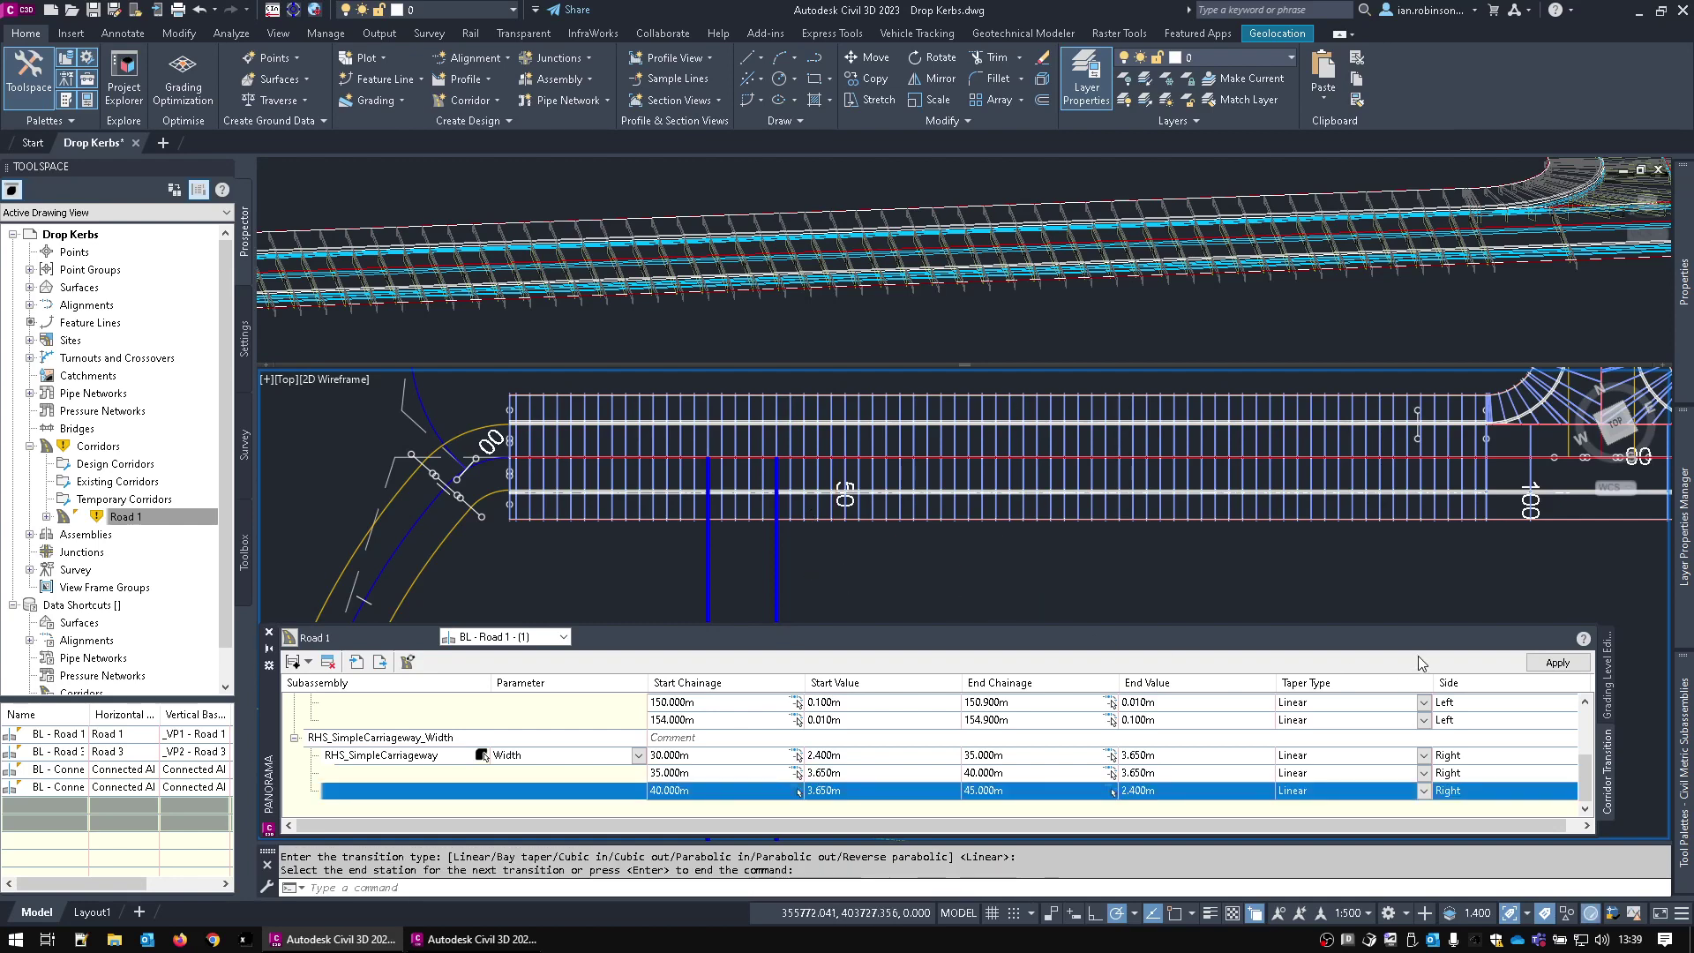
left_click(1558, 662)
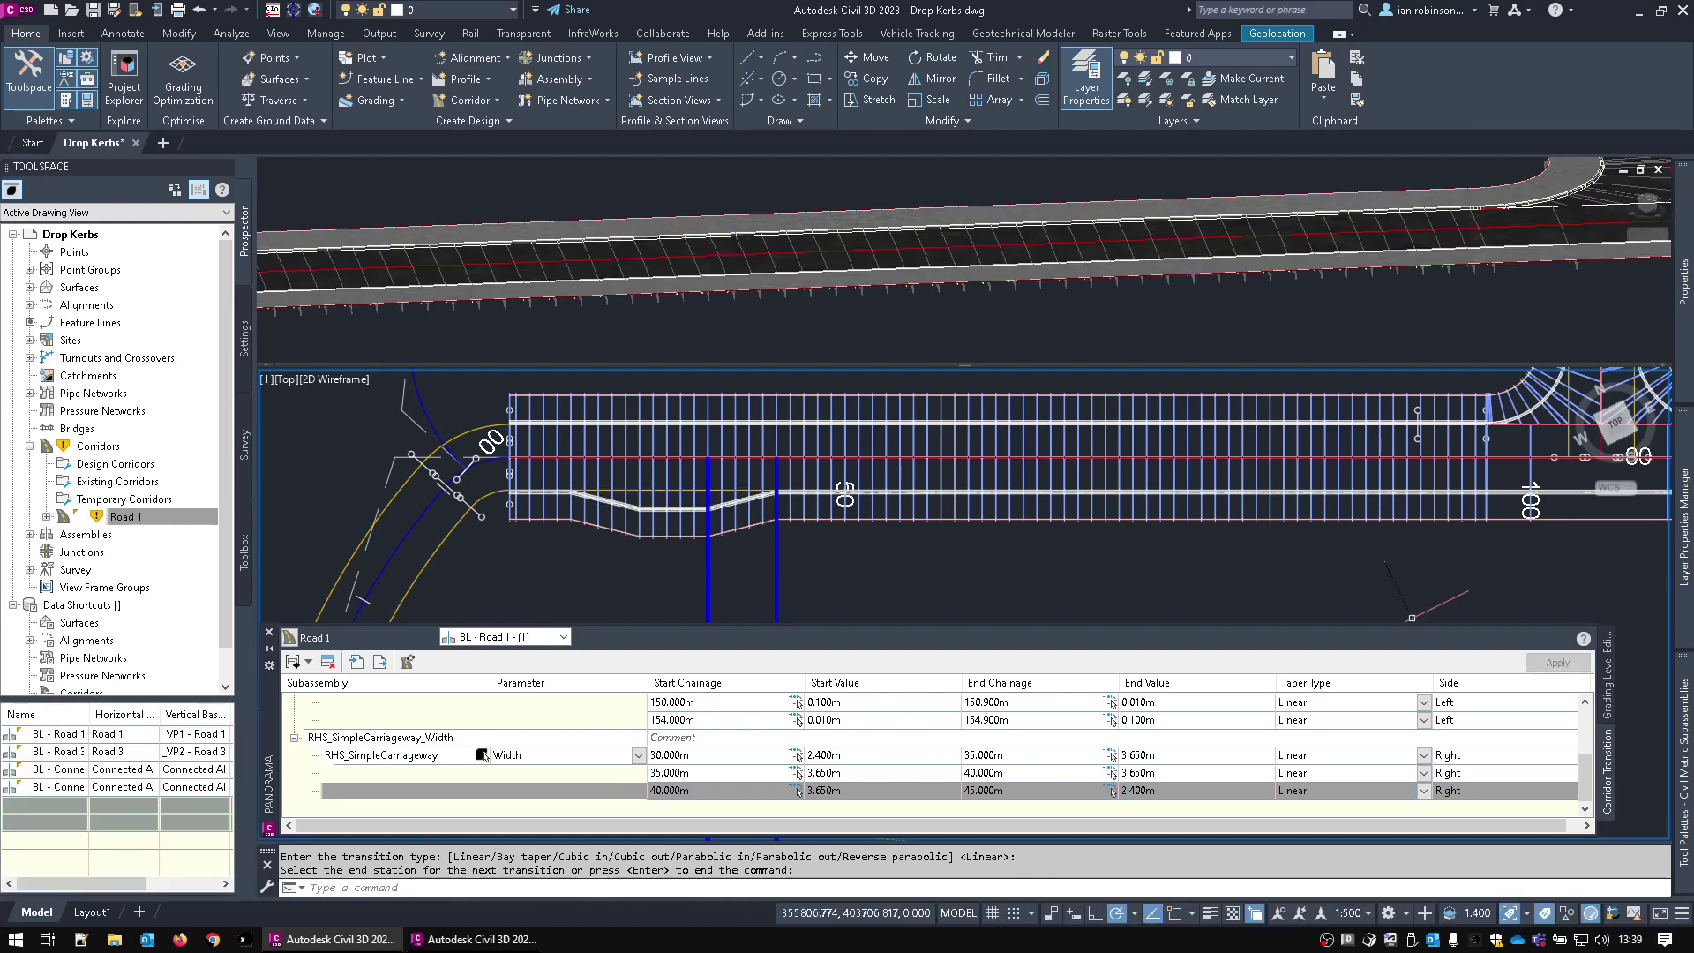
- Change the taper type of the width transition from chainage 30 m to 35 m to Bay Taper and apply it
middle_click_drag(677, 527, 933, 528)
scroll(904, 504, "up", 4)
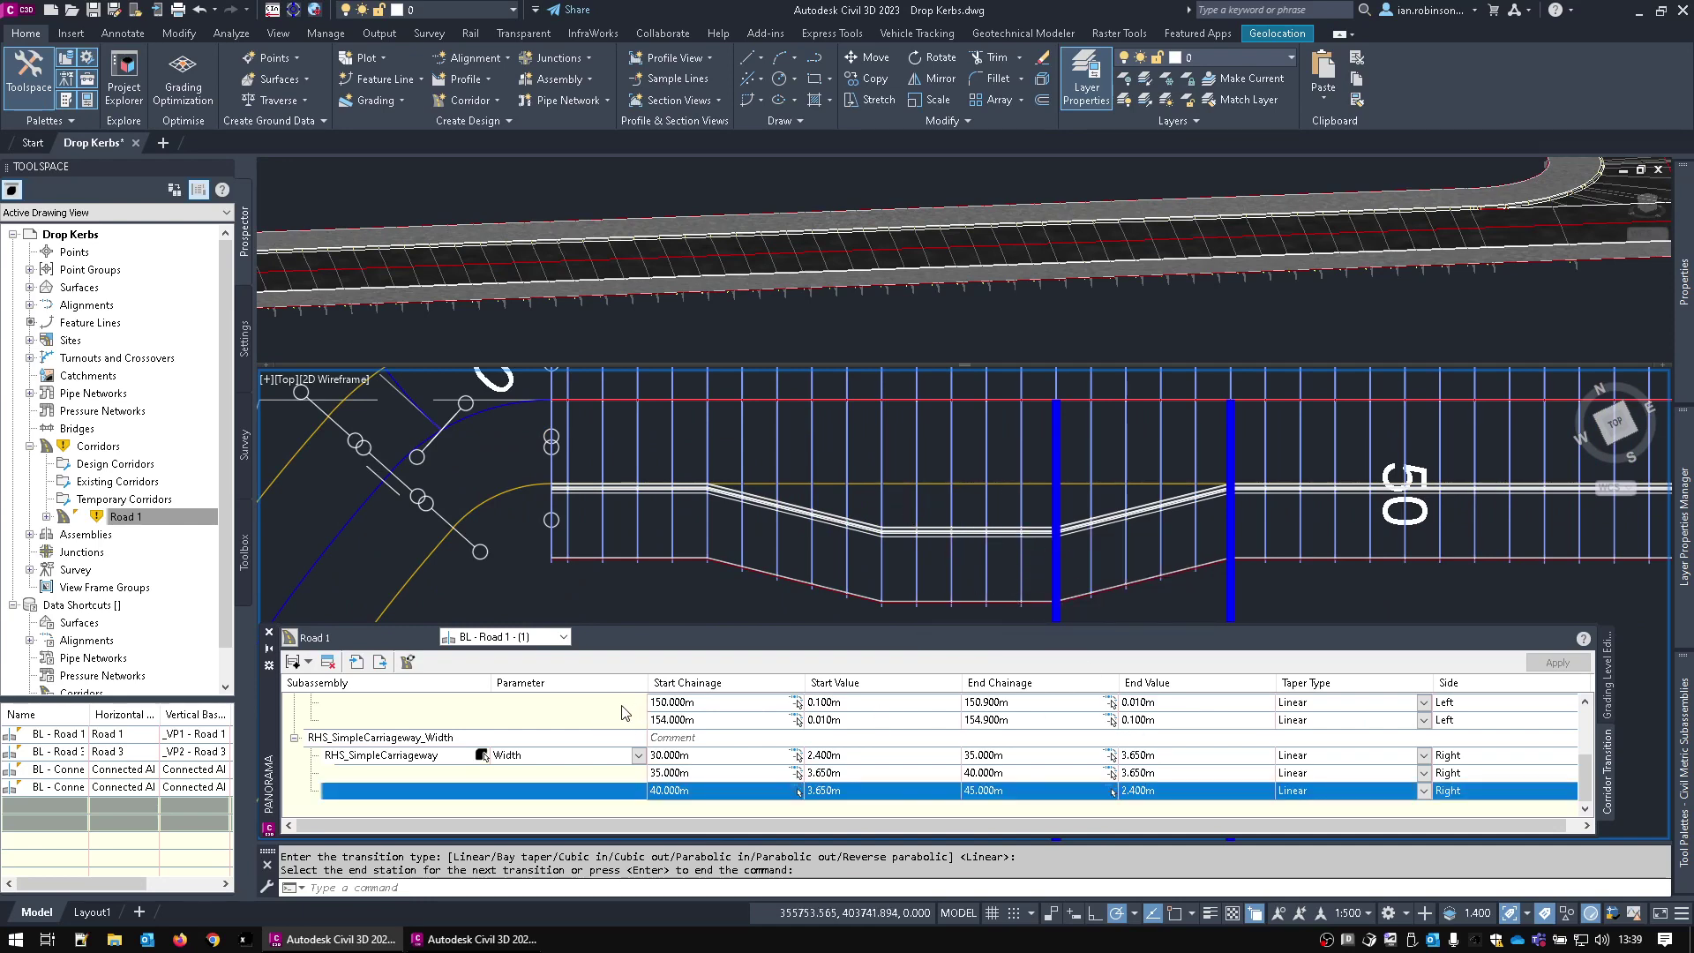
left_click(383, 758)
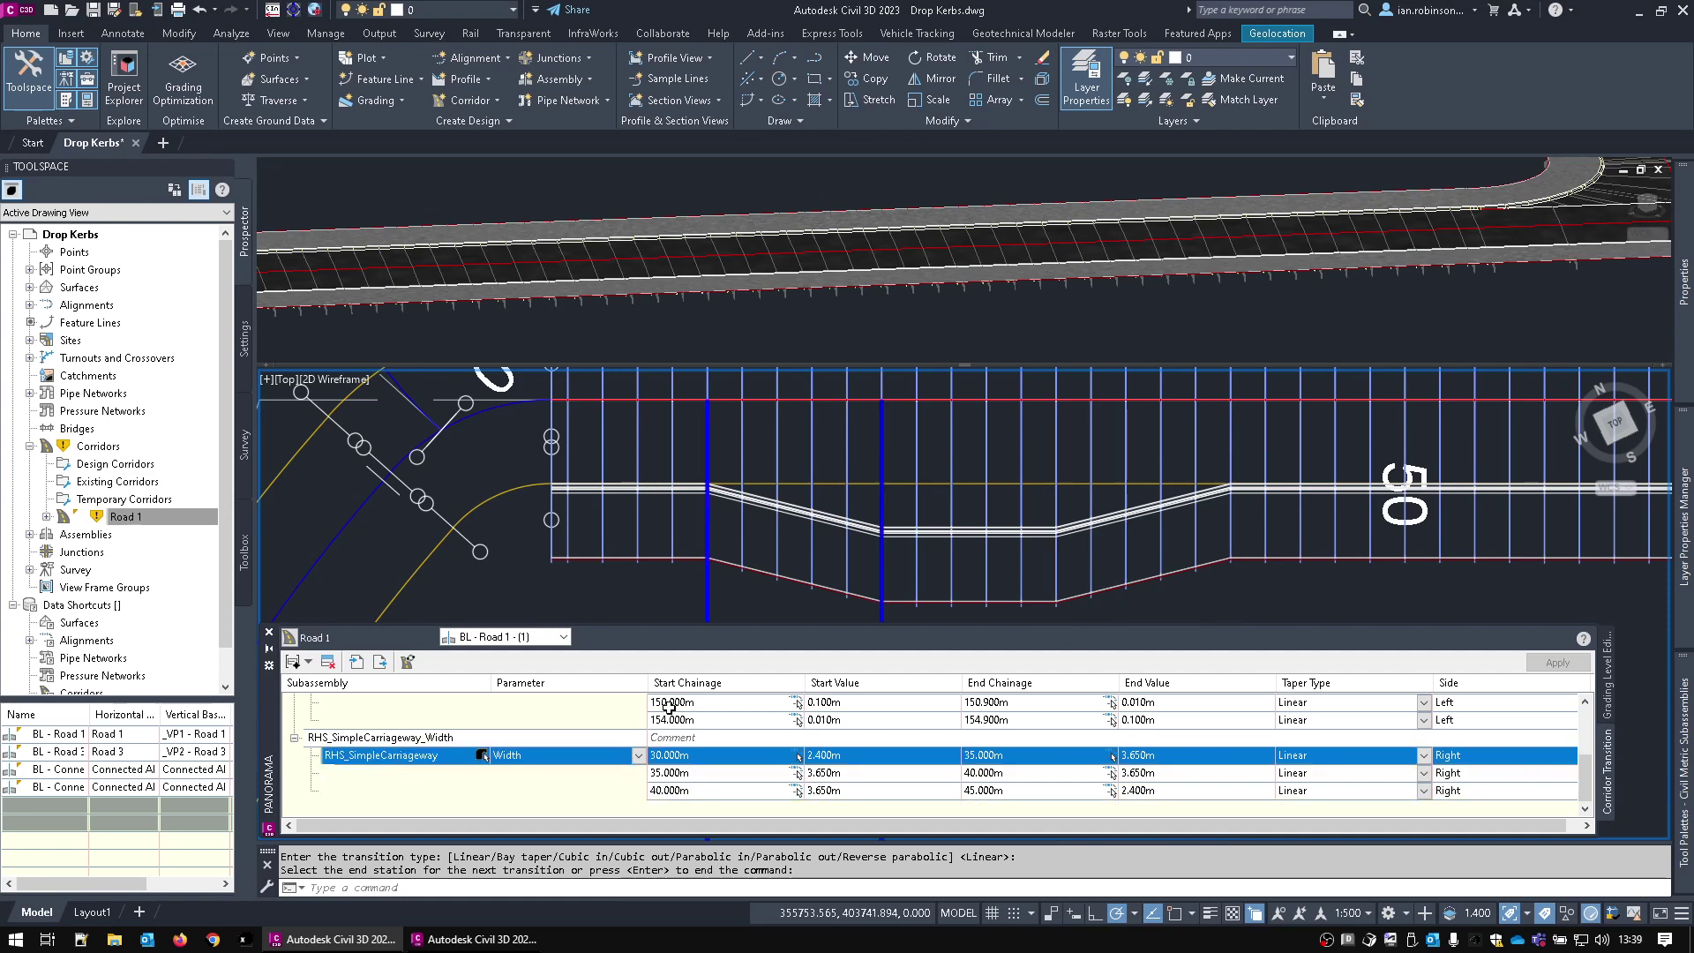
left_click(1304, 758)
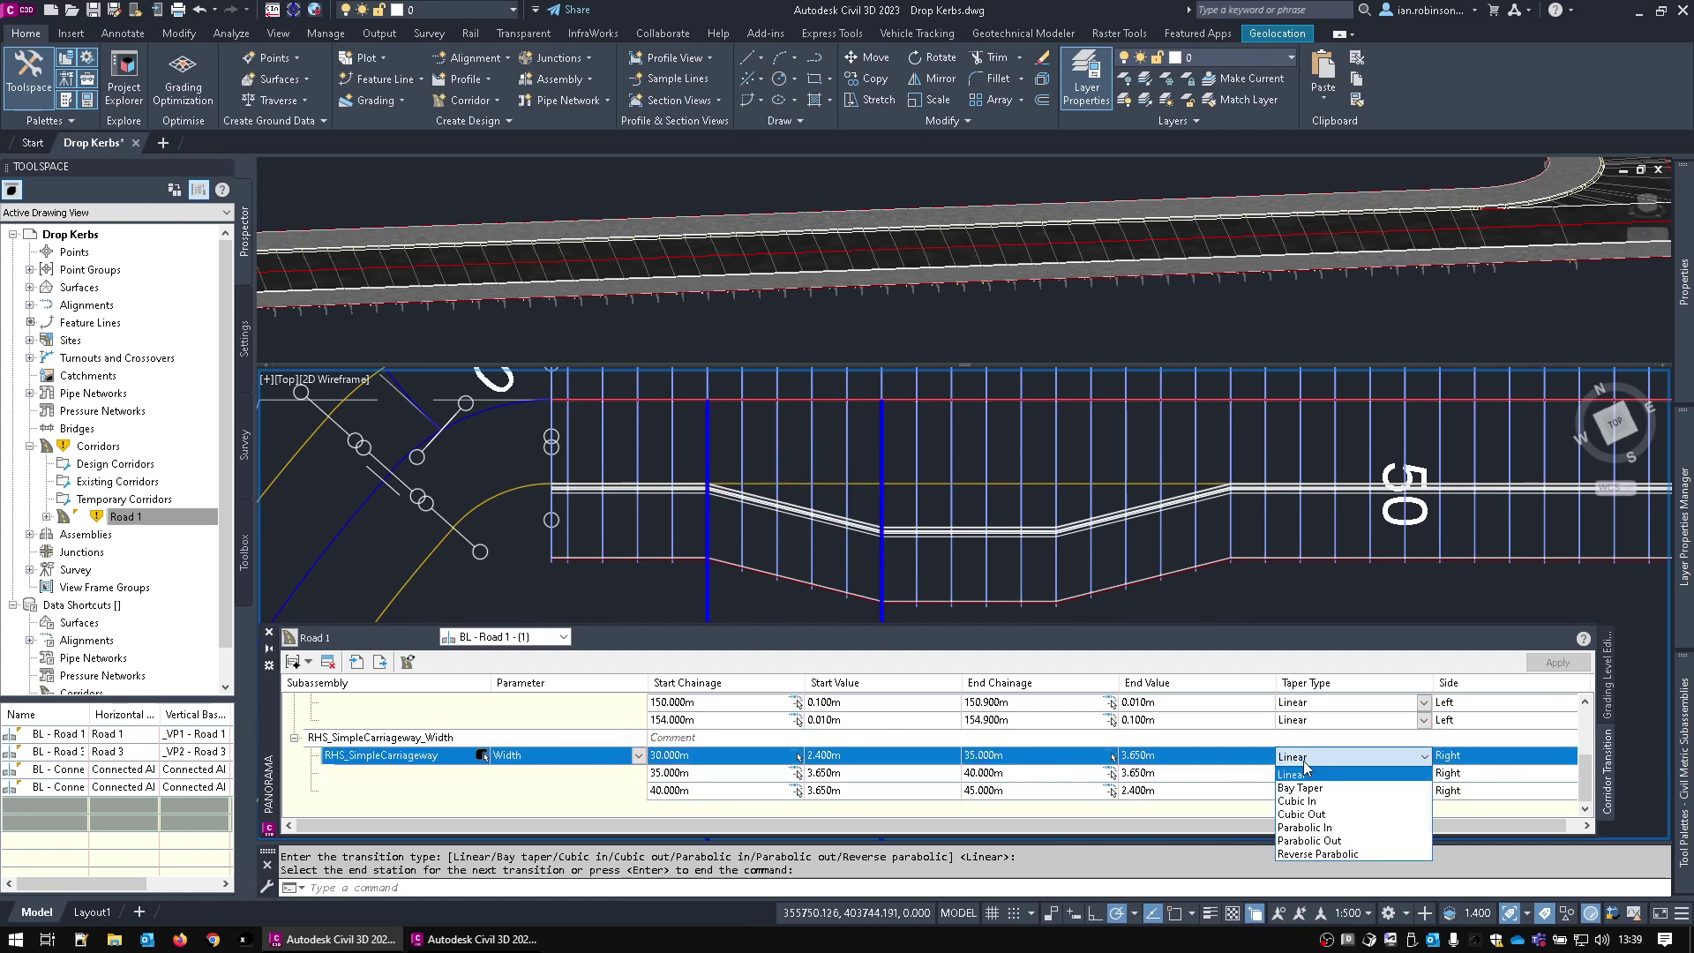
left_click(1312, 788)
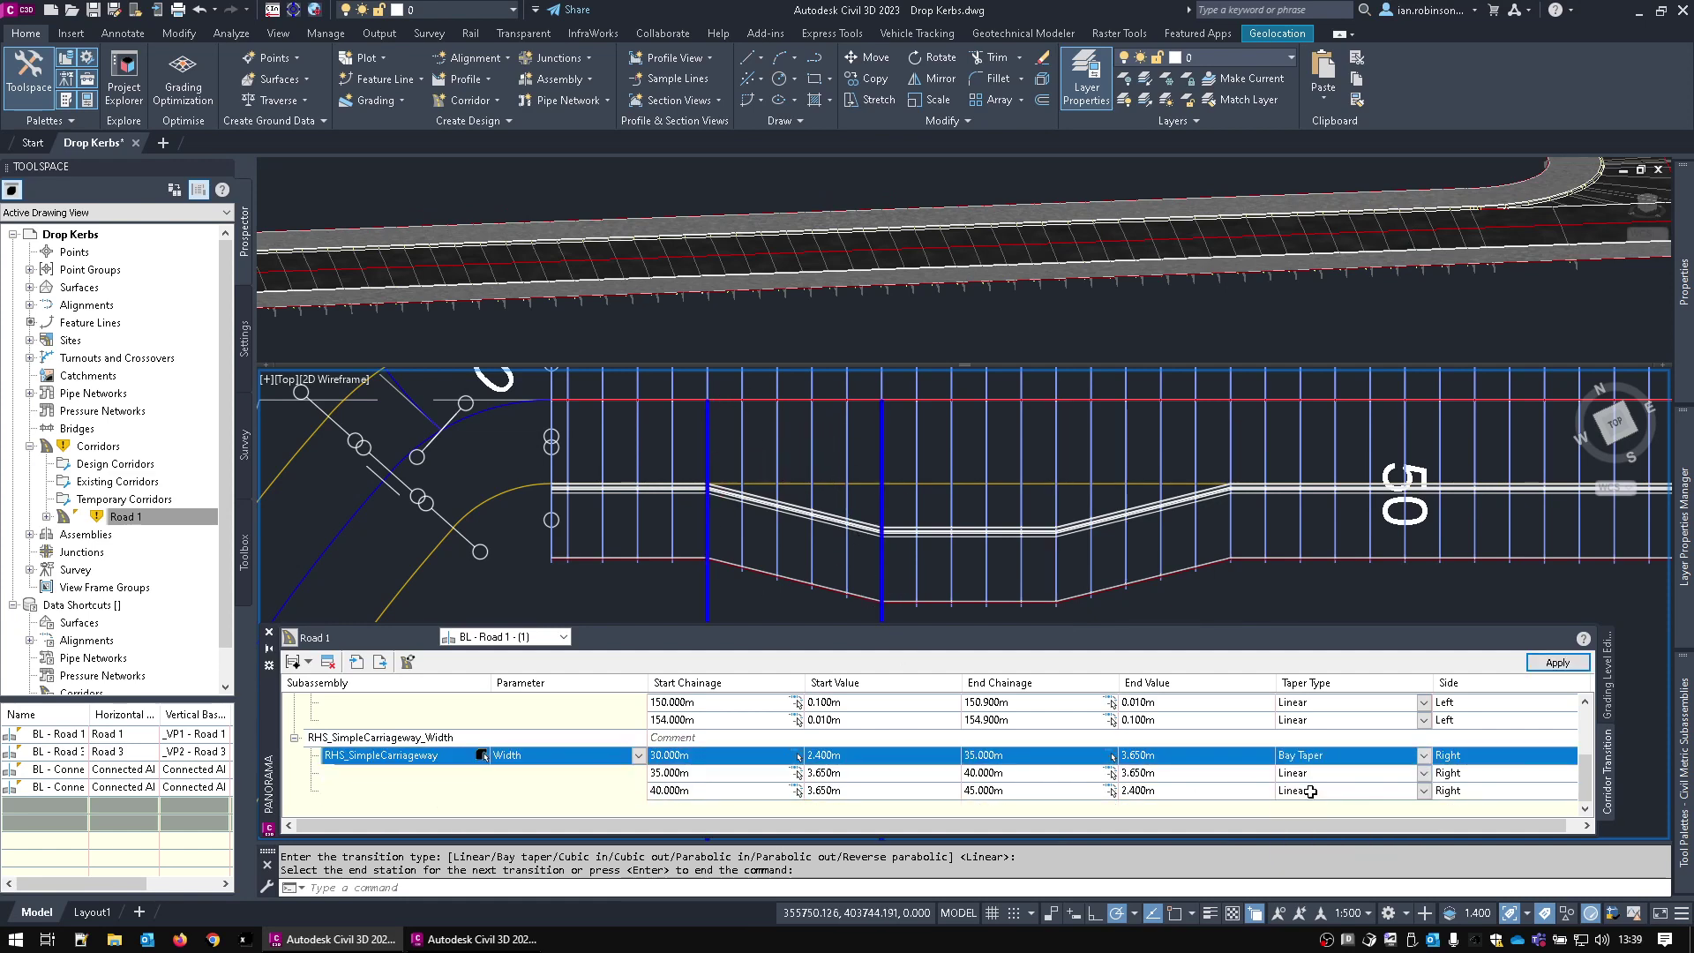
left_click(1562, 666)
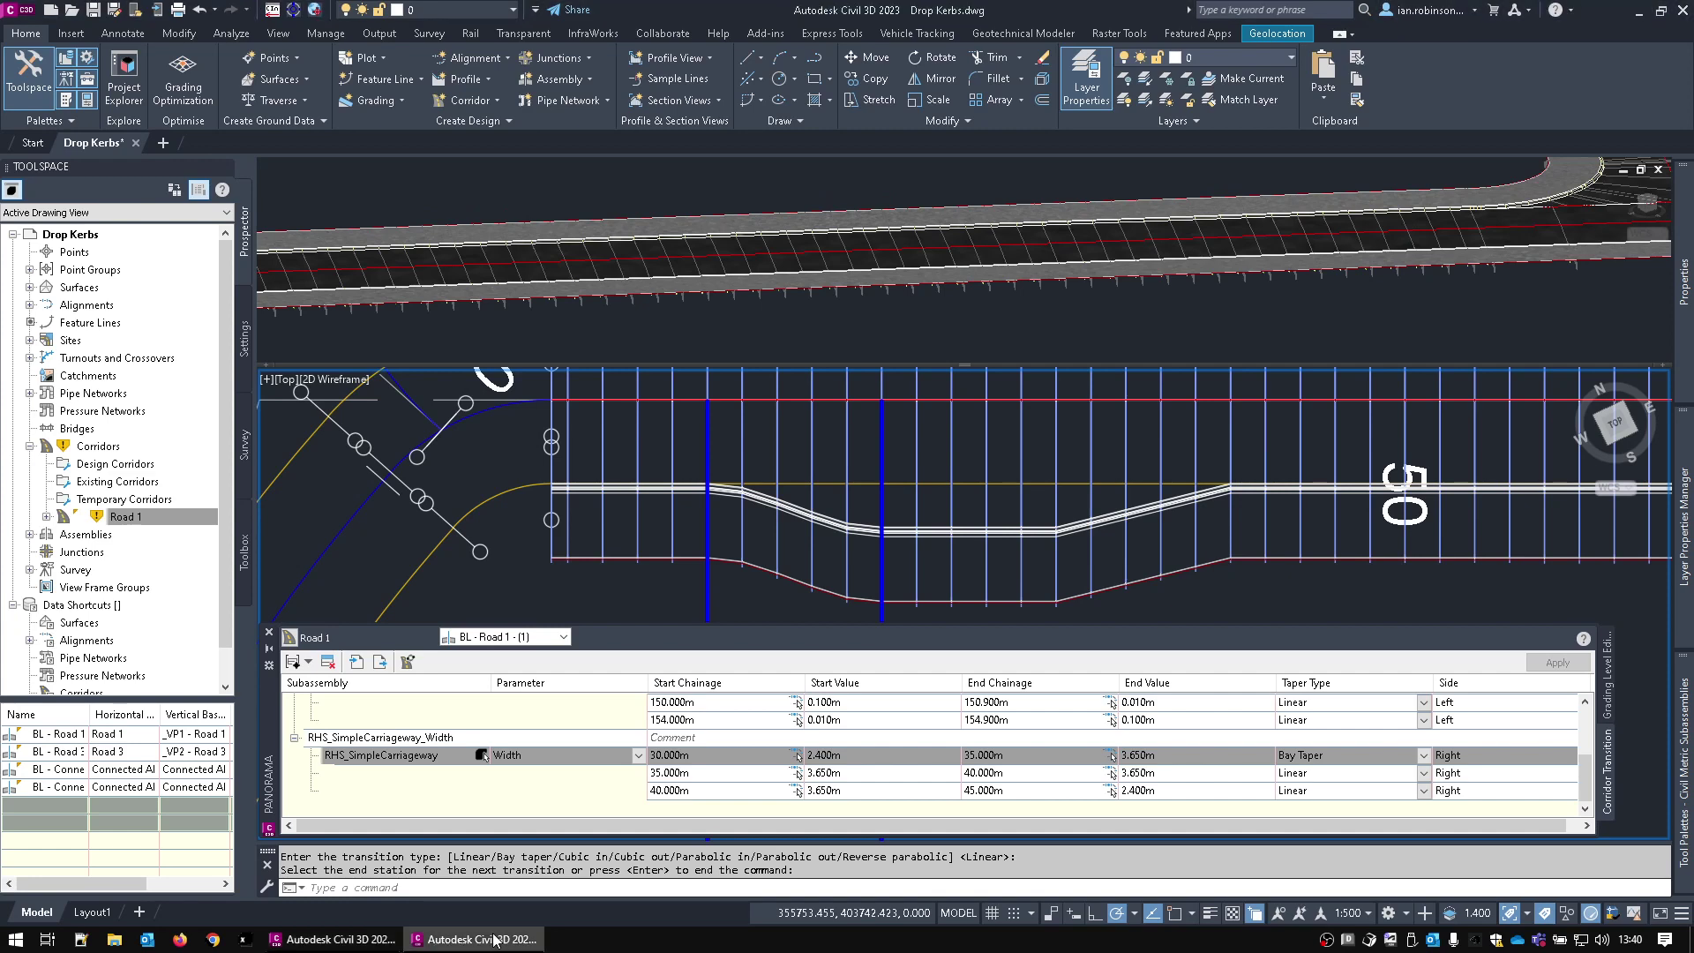
- Read the corridor transitions help page for the formulas and shapes of the transition types, from Linear and Bay Taper to Reverse Parabolic
key("F1")
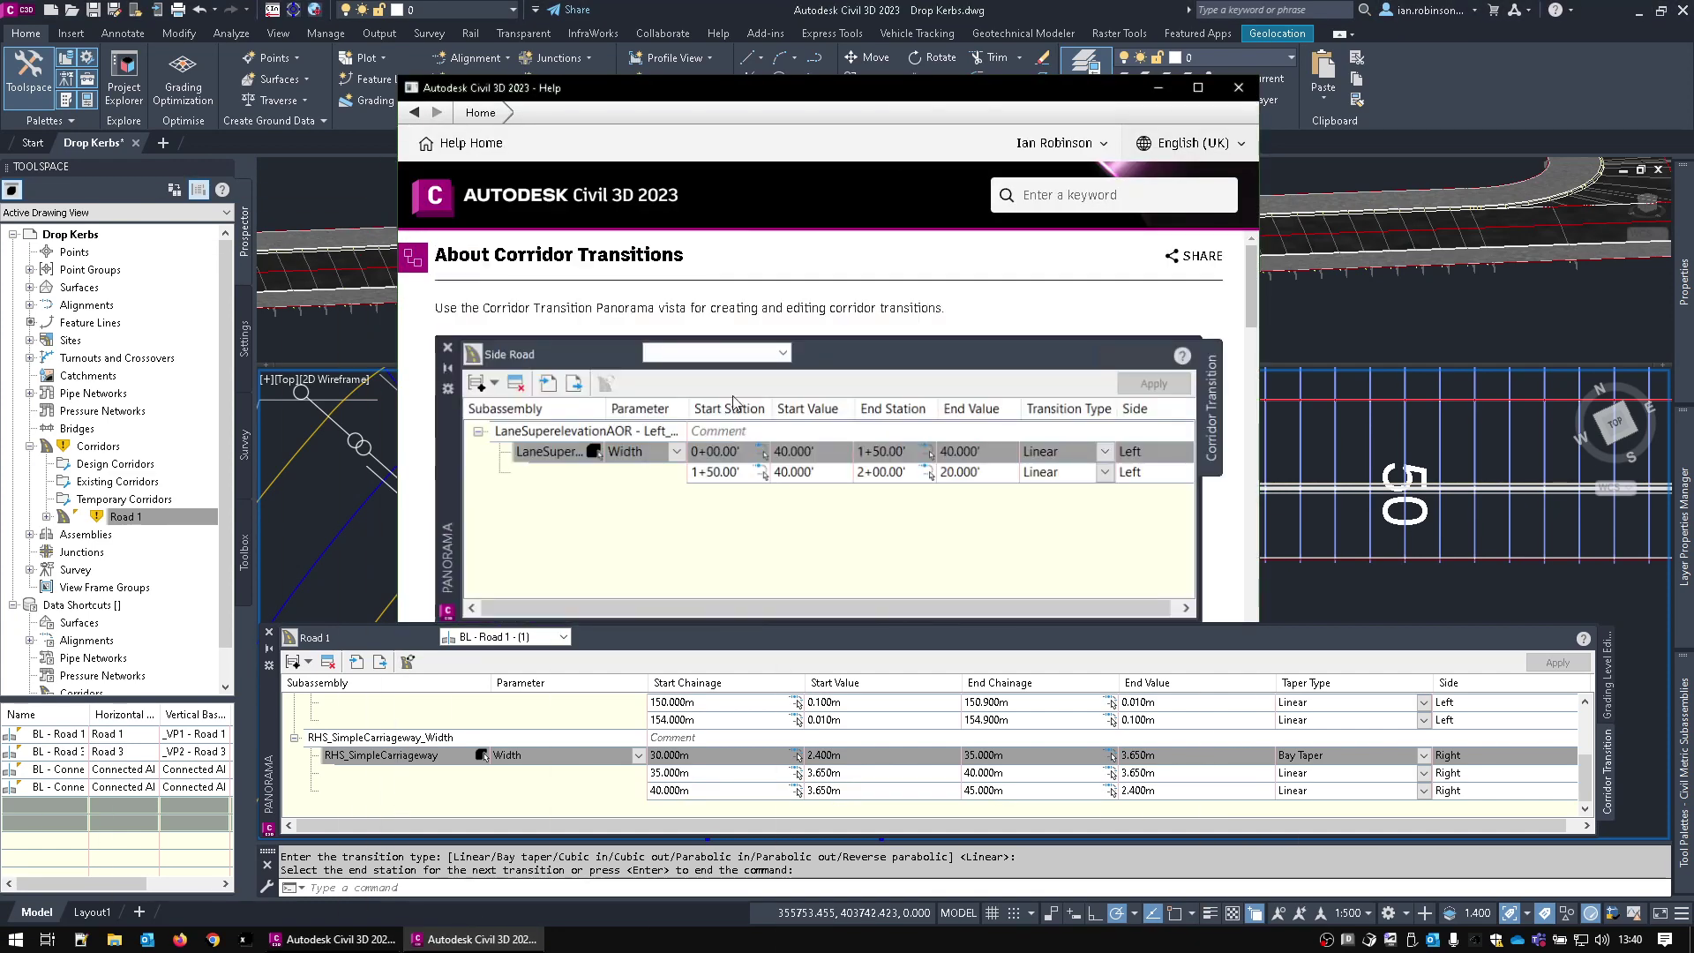
scroll(645, 373, "down", 10)
scroll(706, 498, "down", 3)
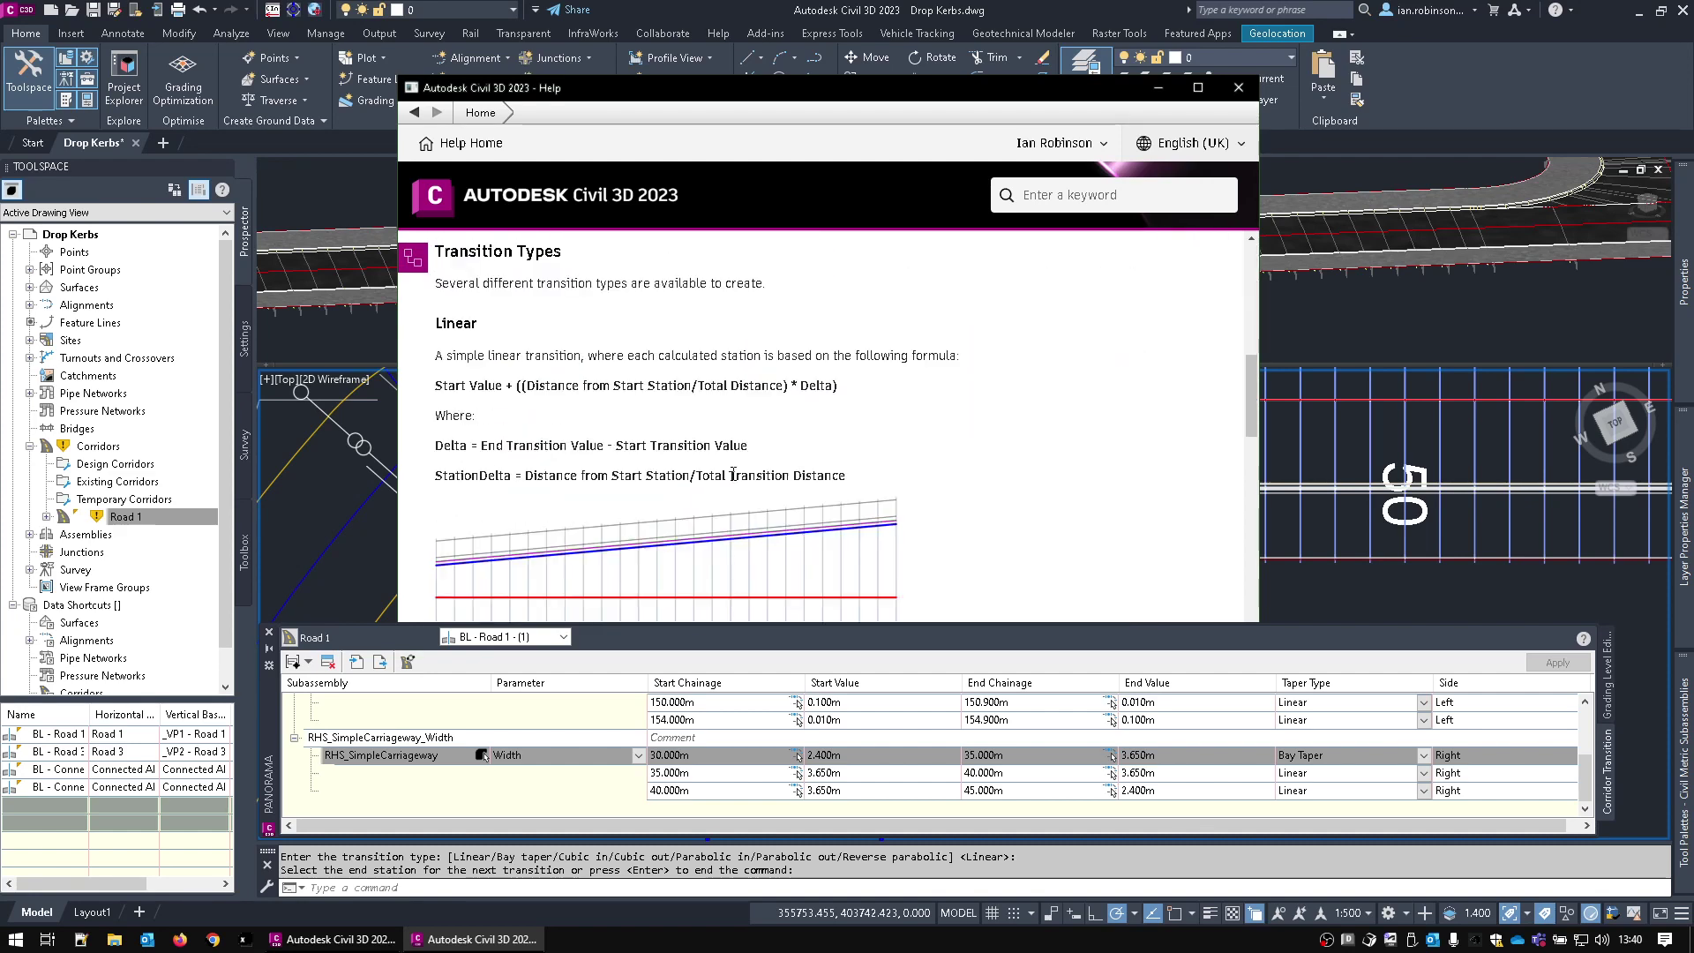
scroll(631, 404, "up", 1)
scroll(719, 437, "down", 3)
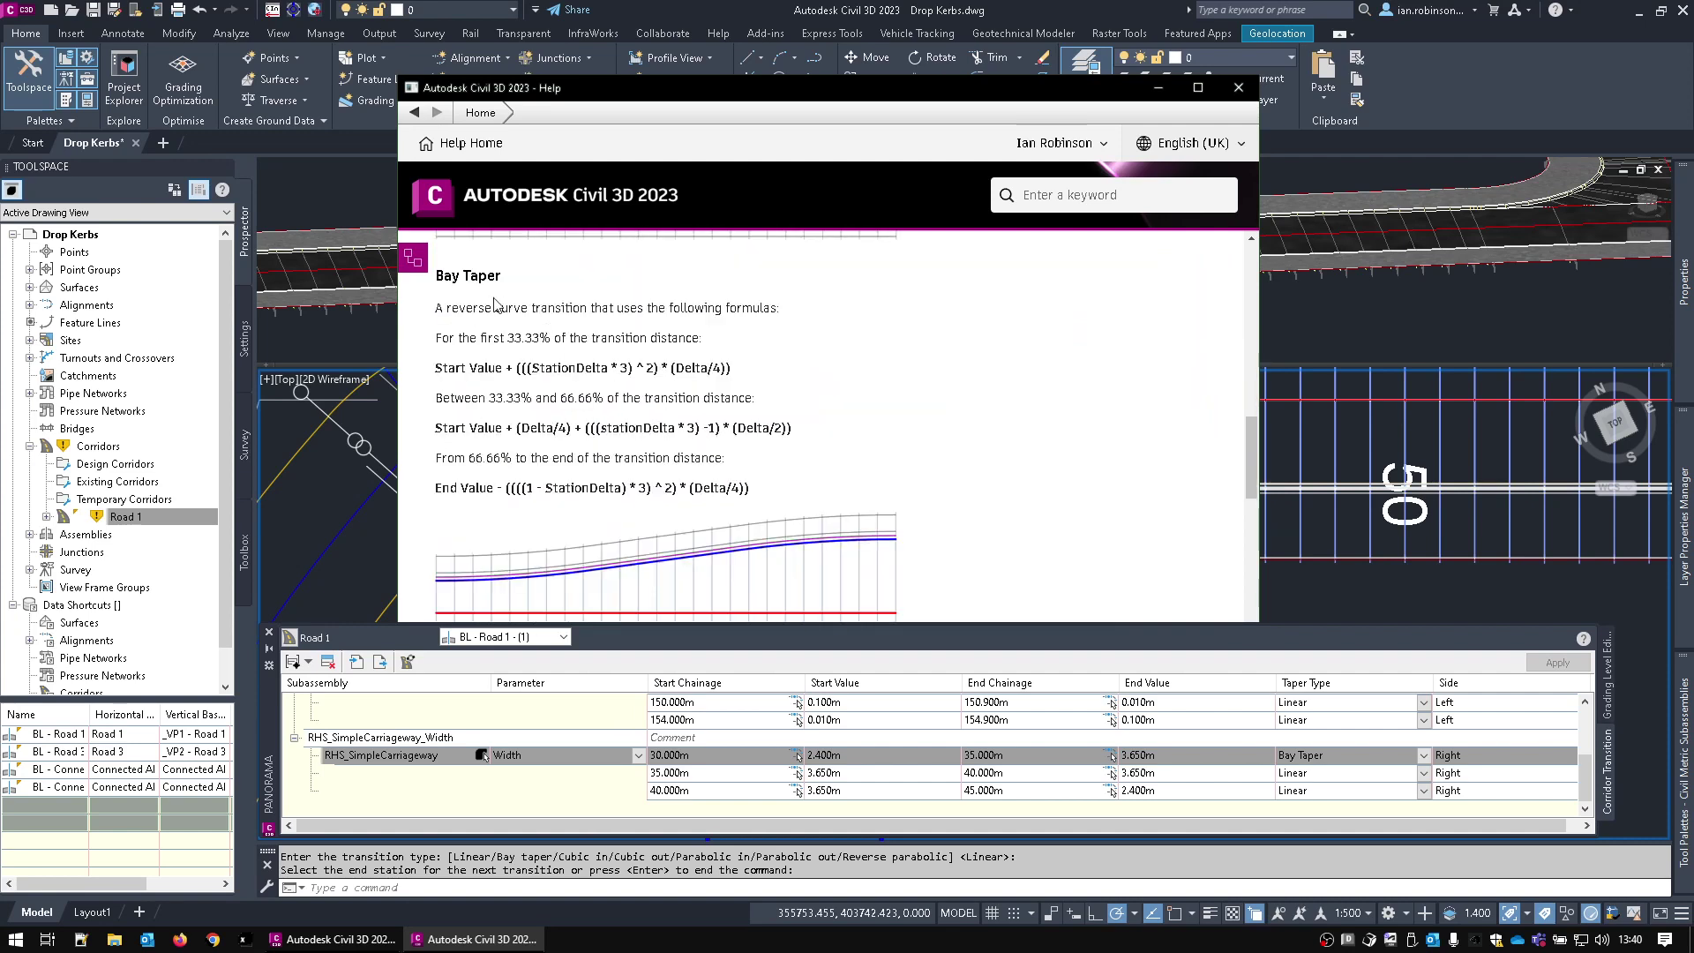
left_click_drag(434, 369, 735, 377)
scroll(750, 416, "down", 5)
scroll(778, 449, "down", 6)
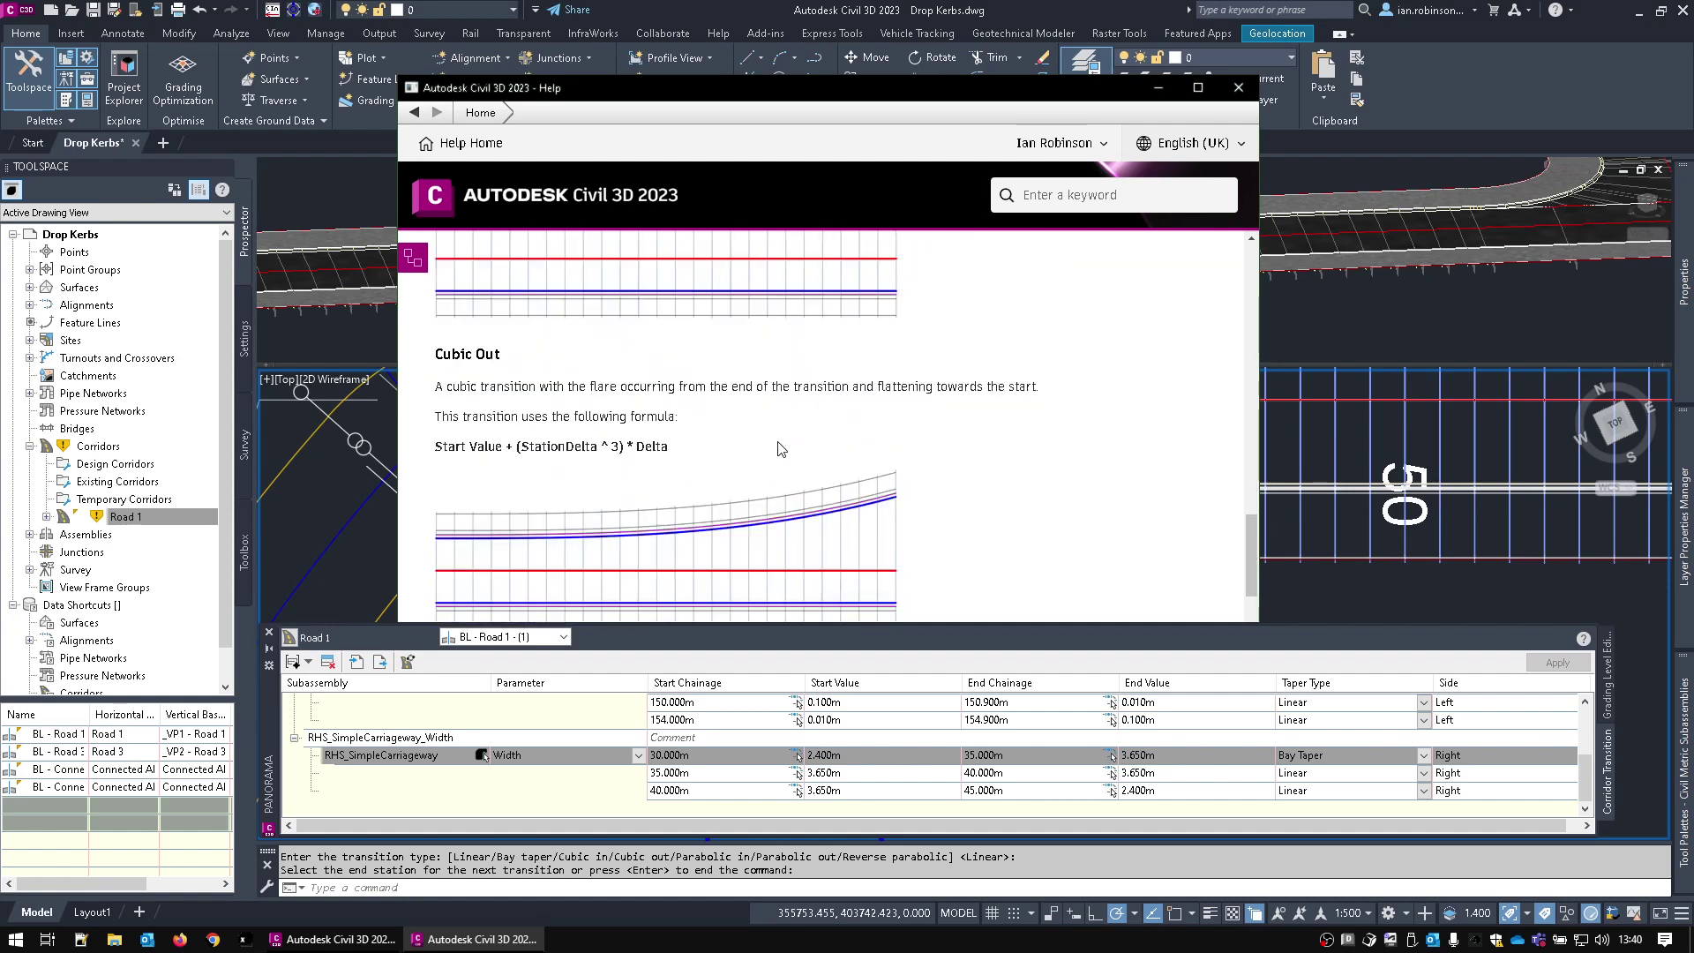
scroll(778, 449, "down", 6)
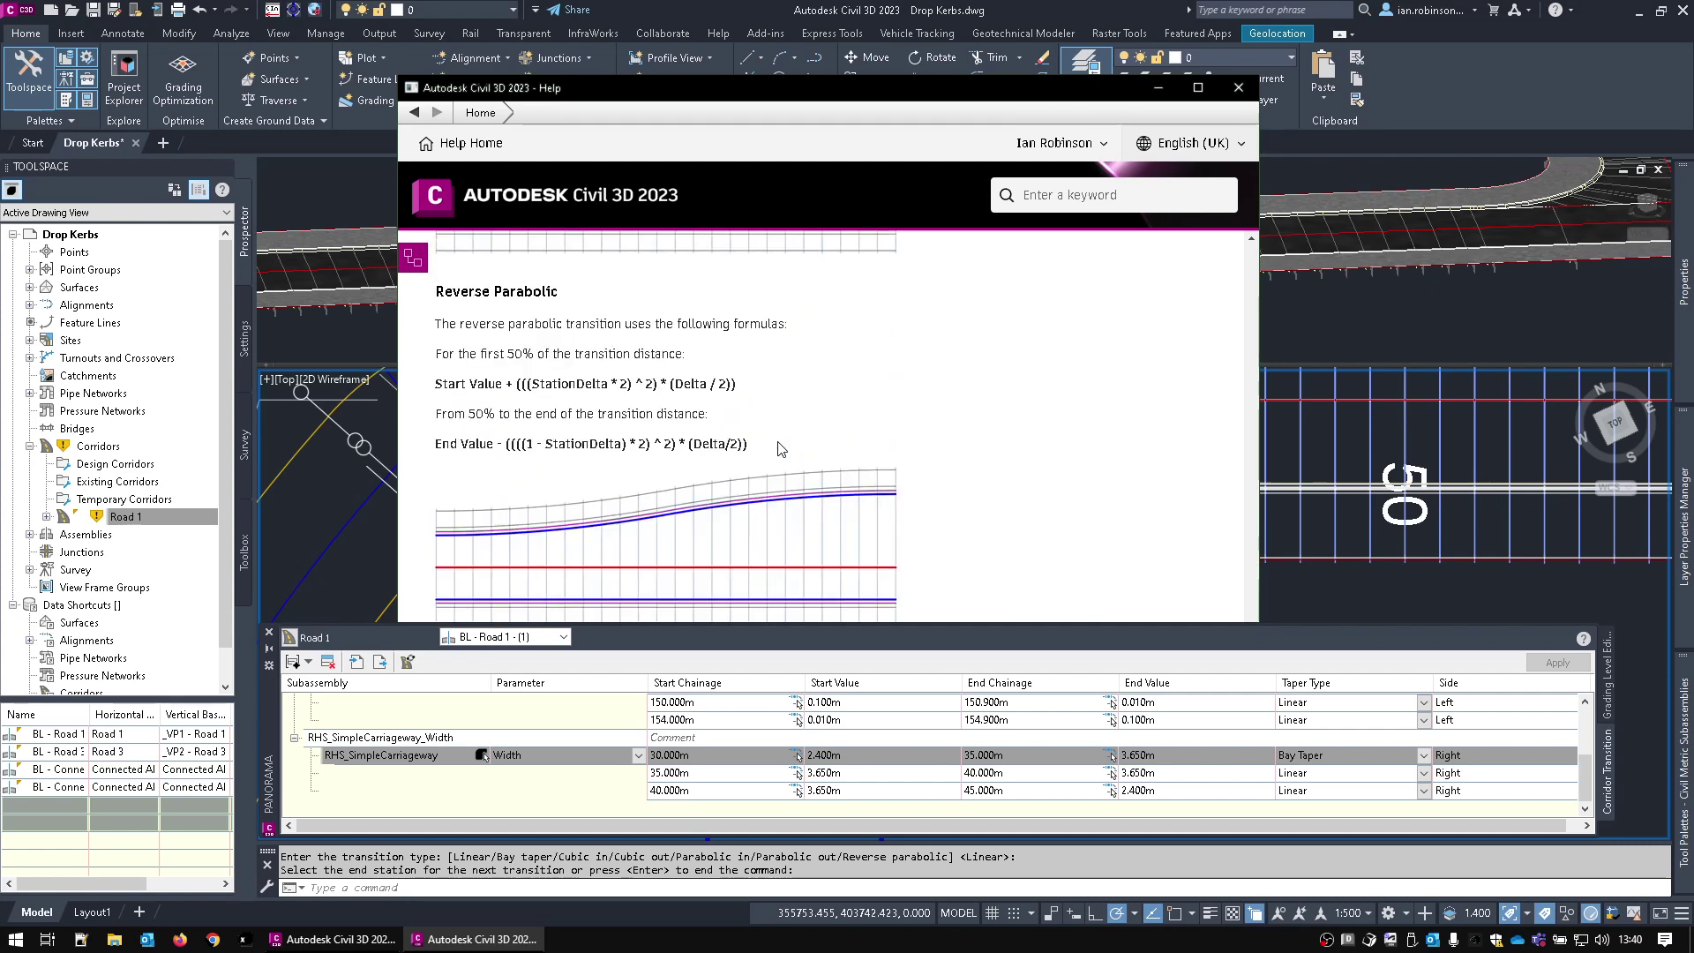
- Close the help page and apply a Cubic In taper to the width transition from chainage 30 m to 35 m
scroll(778, 449, "down", 5)
left_click(1239, 87)
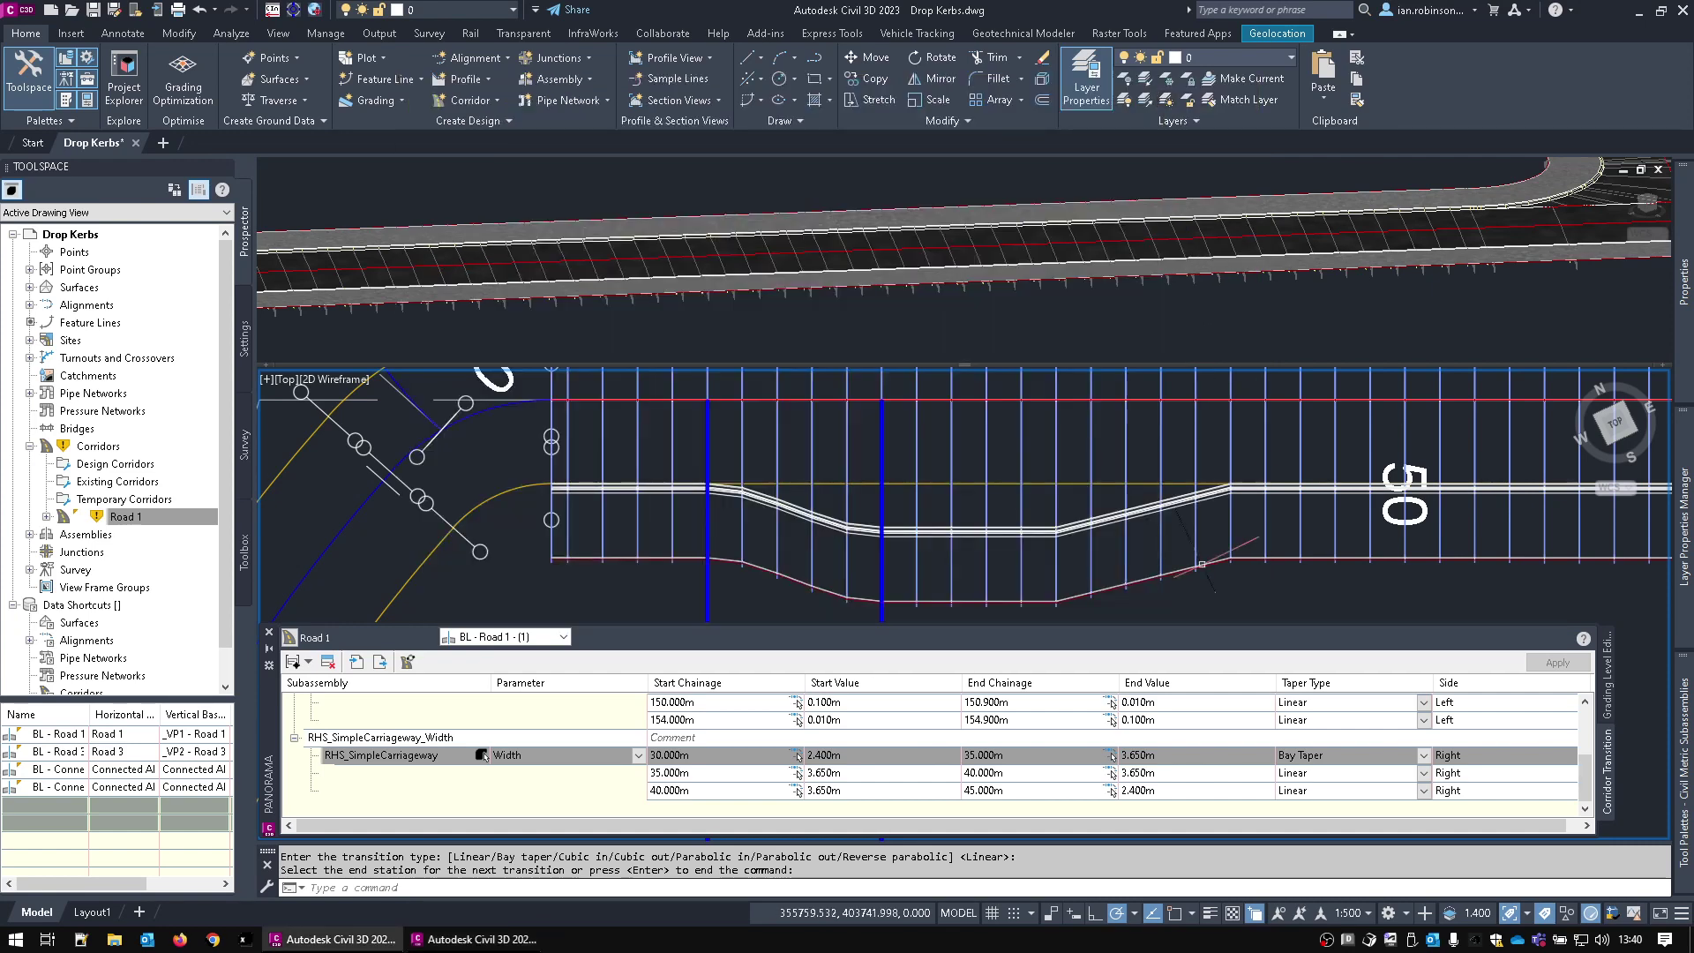
left_click(1358, 760)
left_click(1424, 756)
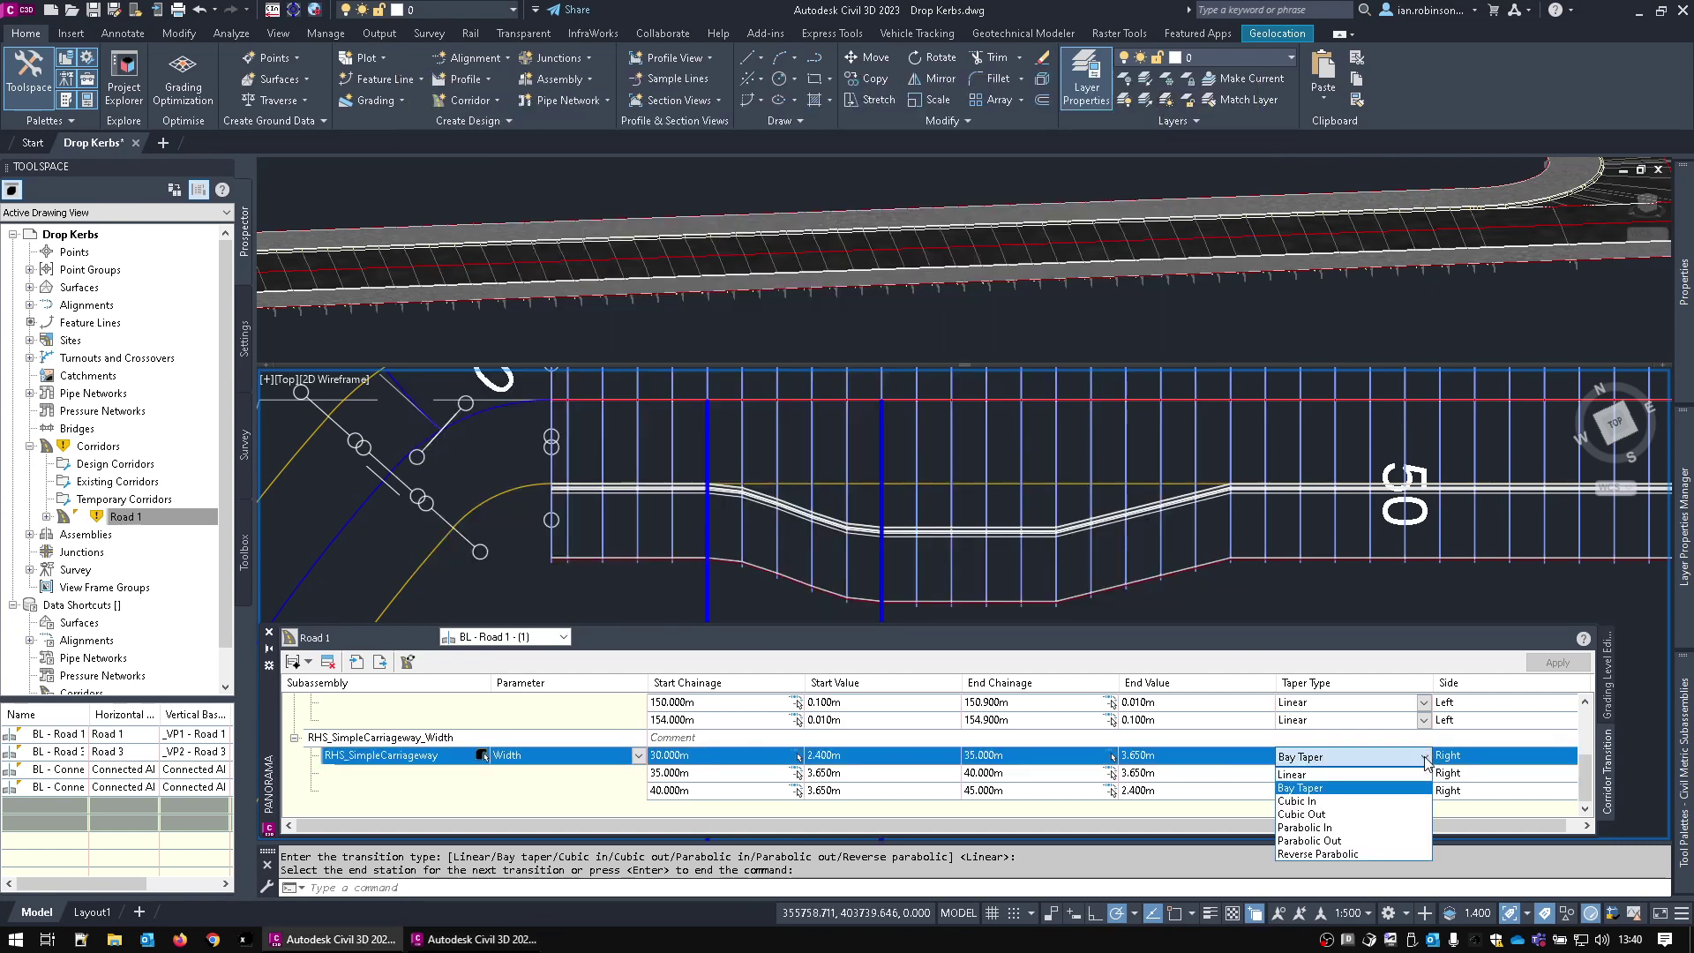
left_click(1318, 803)
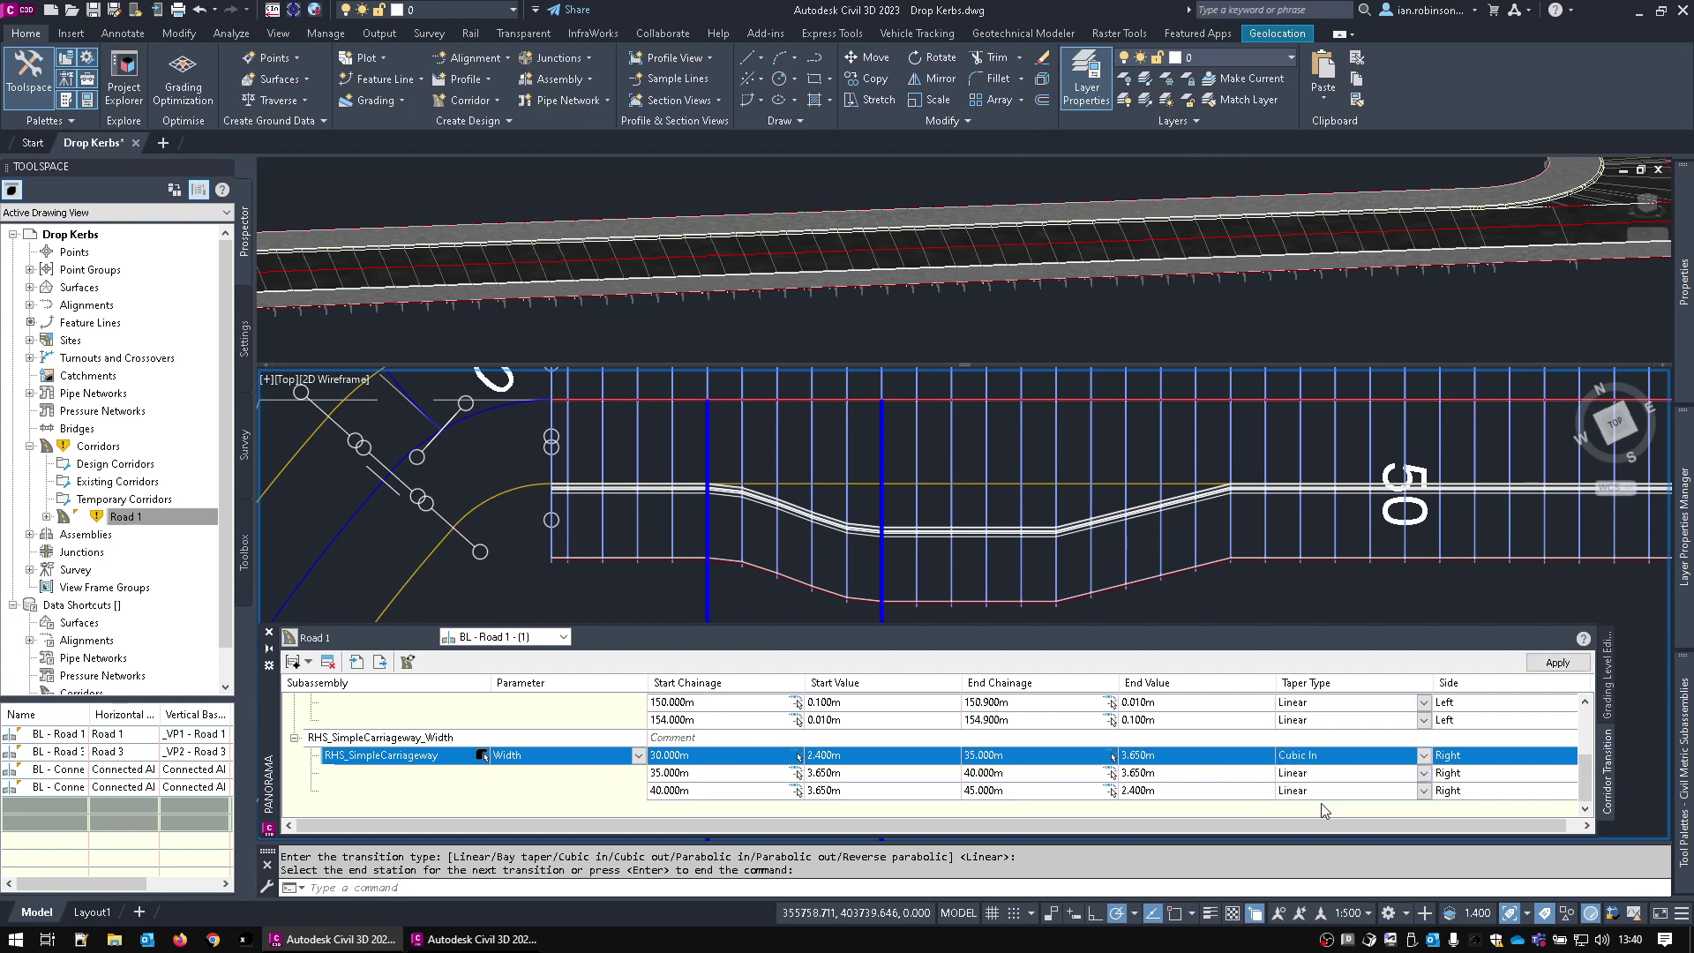
left_click(1540, 667)
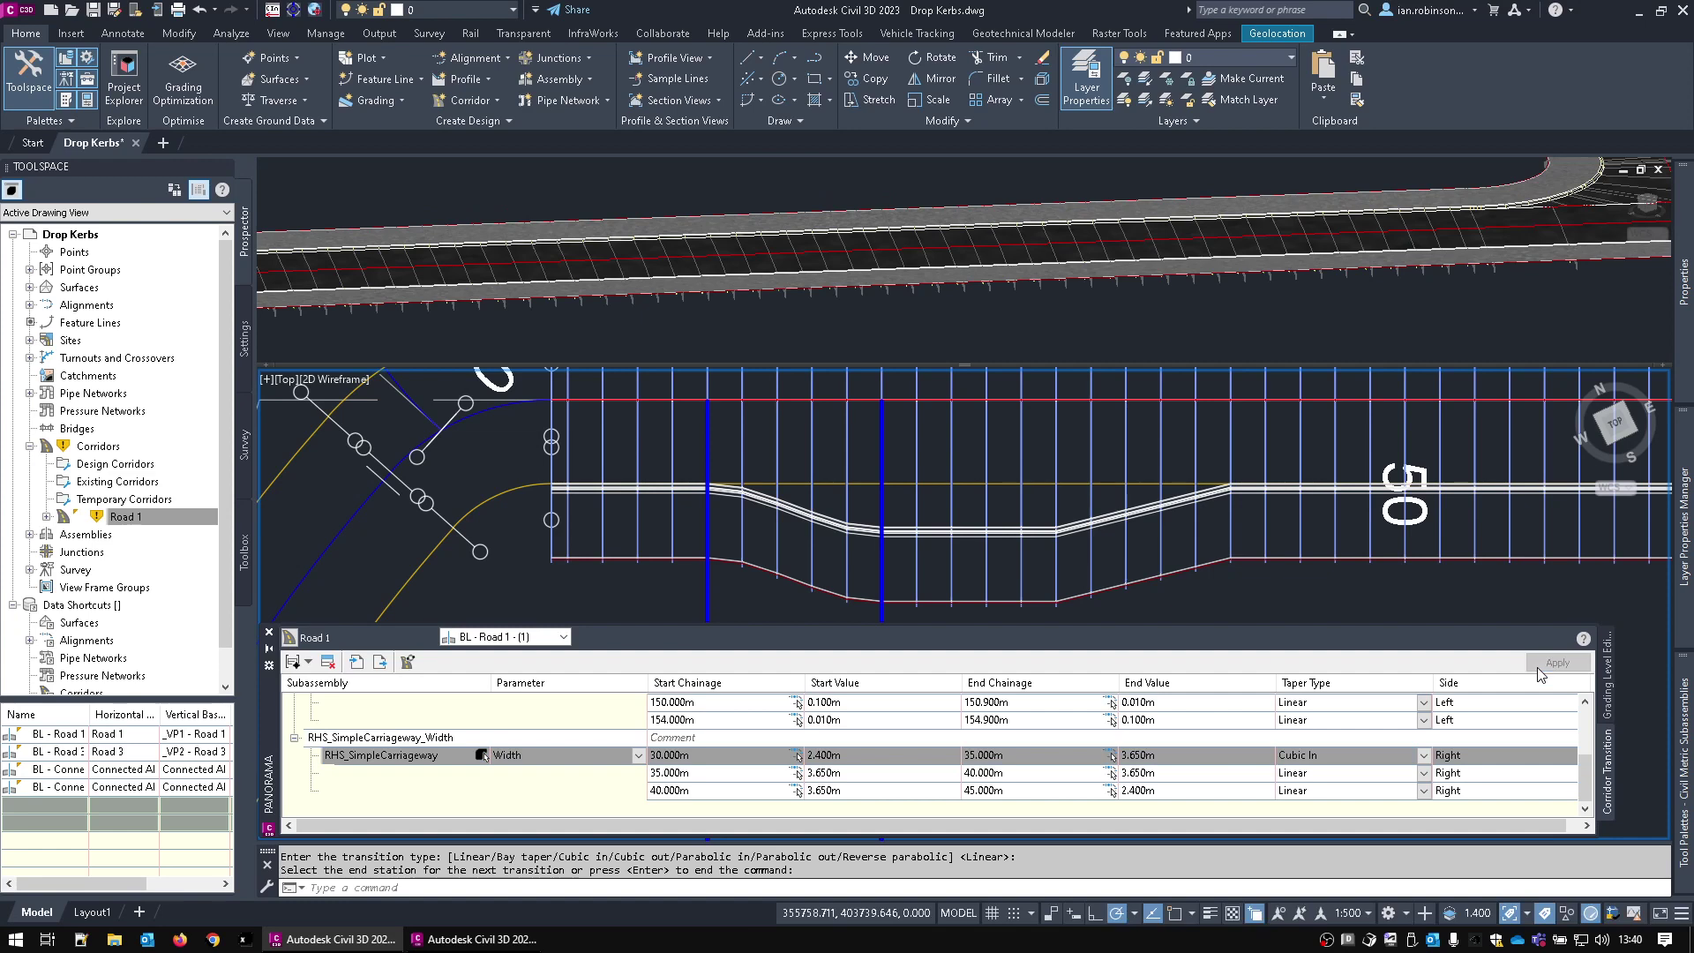
- Change the taper types of the width transitions from chainage 30 m to 35 m and 40 m to 45 m to Reverse Parabolic
left_click(1335, 756)
left_click(1423, 756)
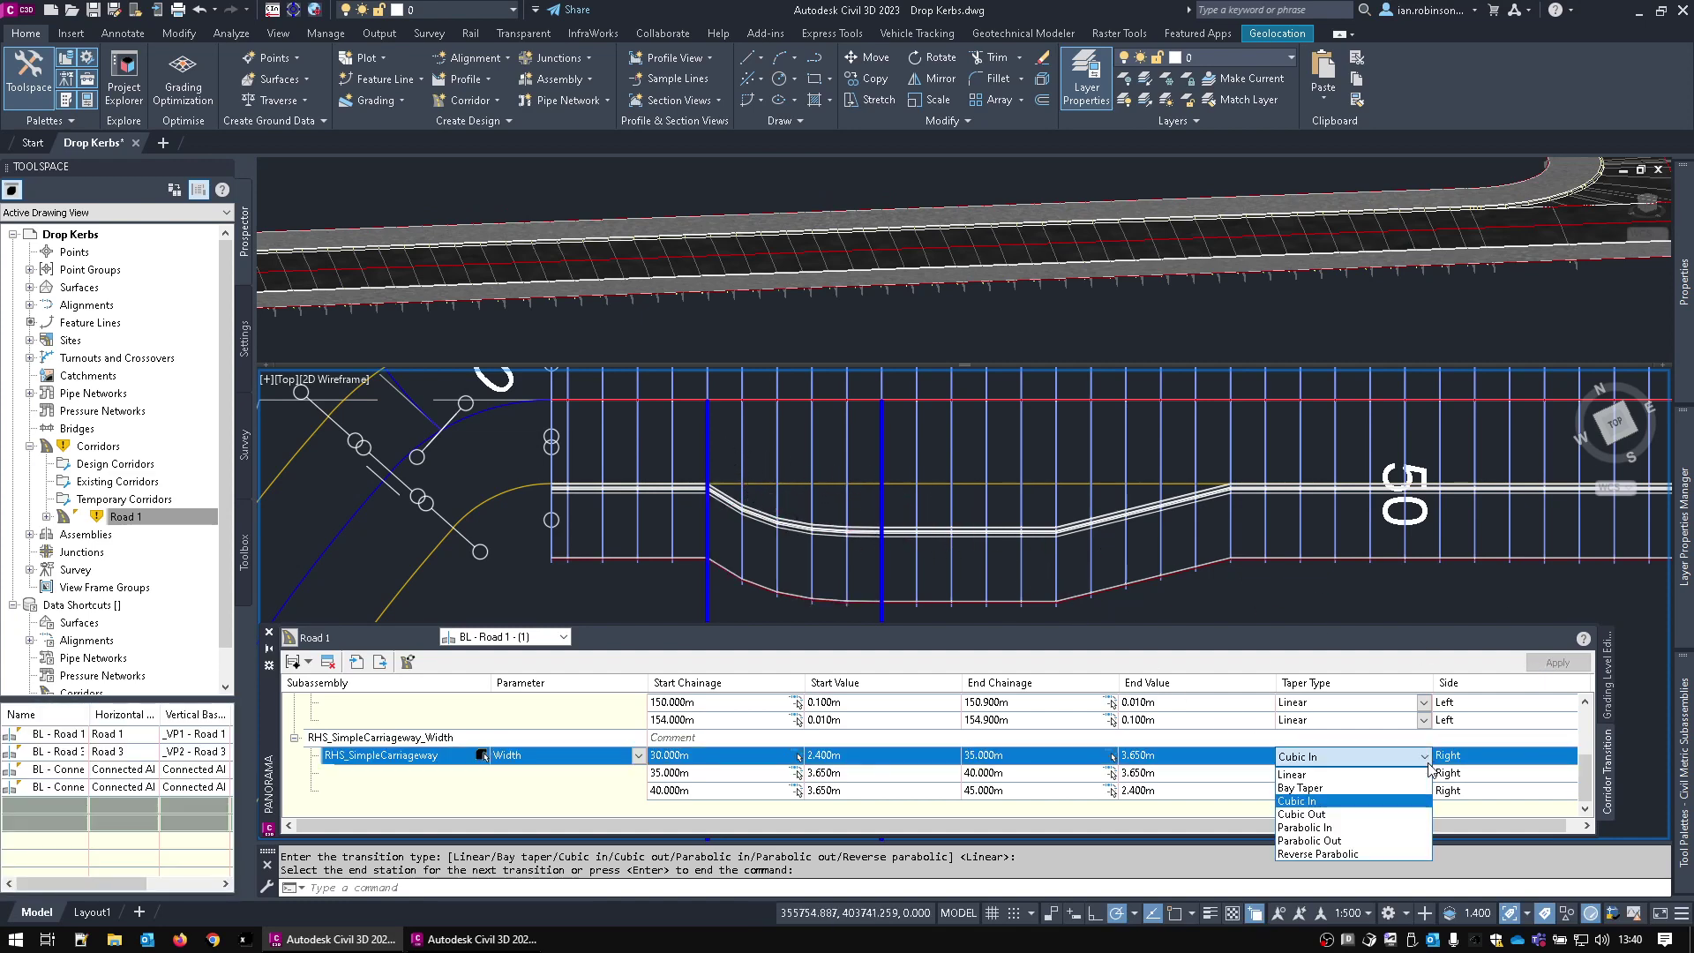
left_click(1321, 854)
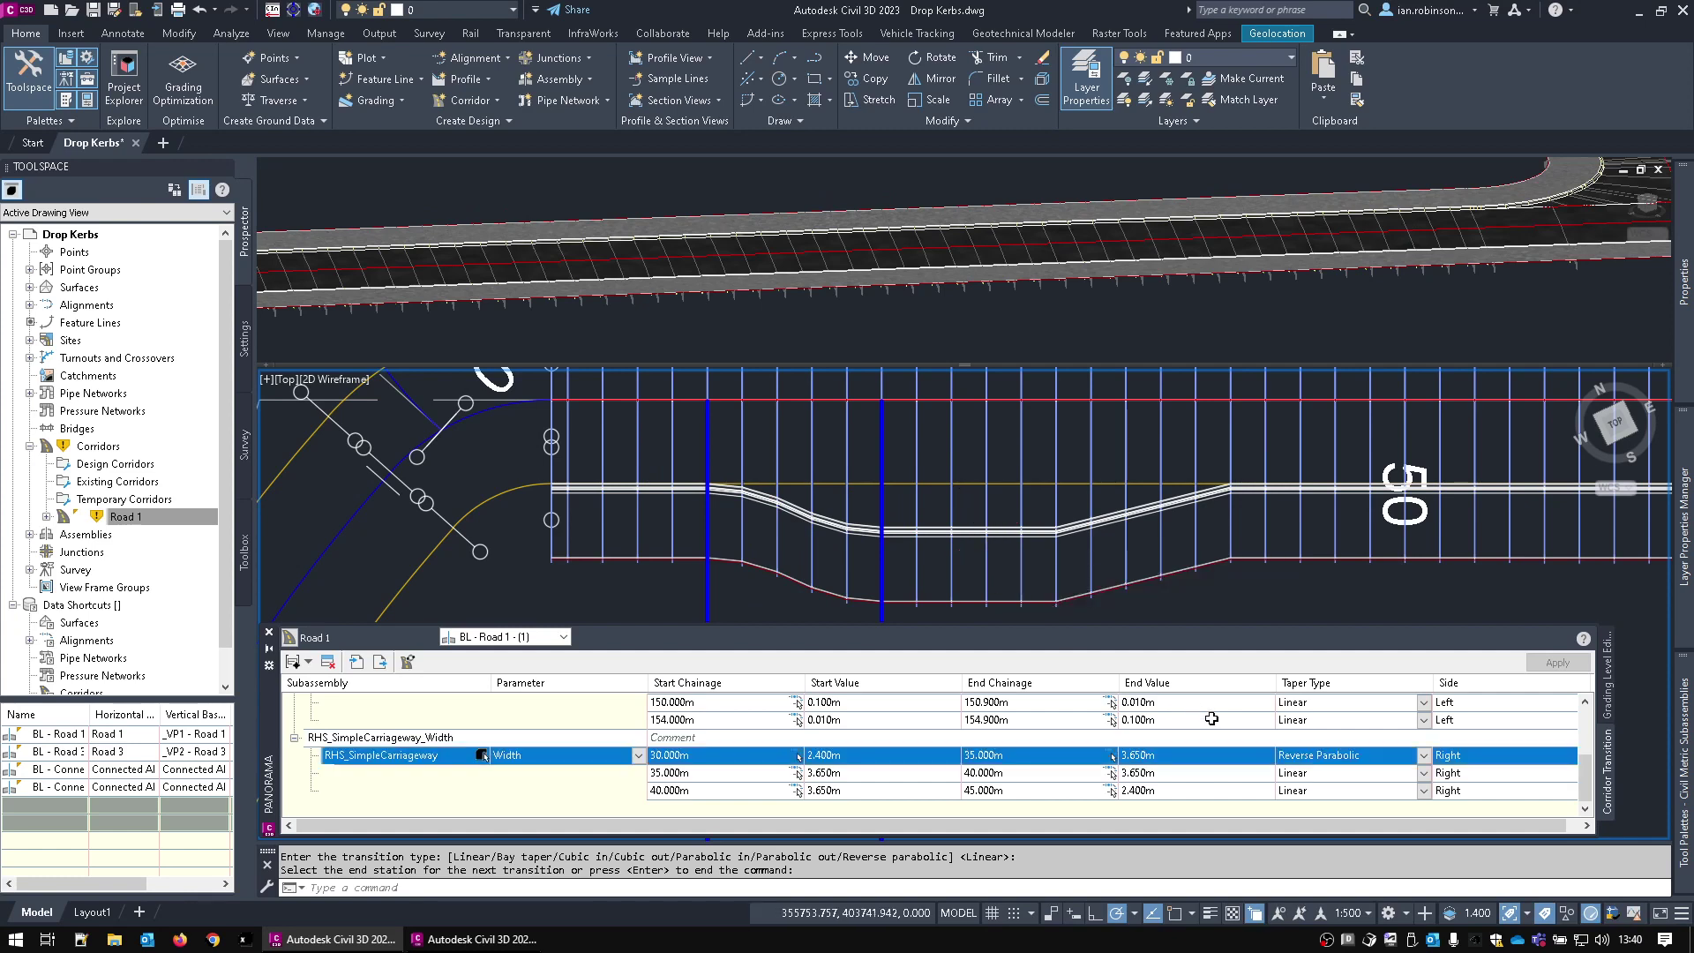
left_click(1423, 793)
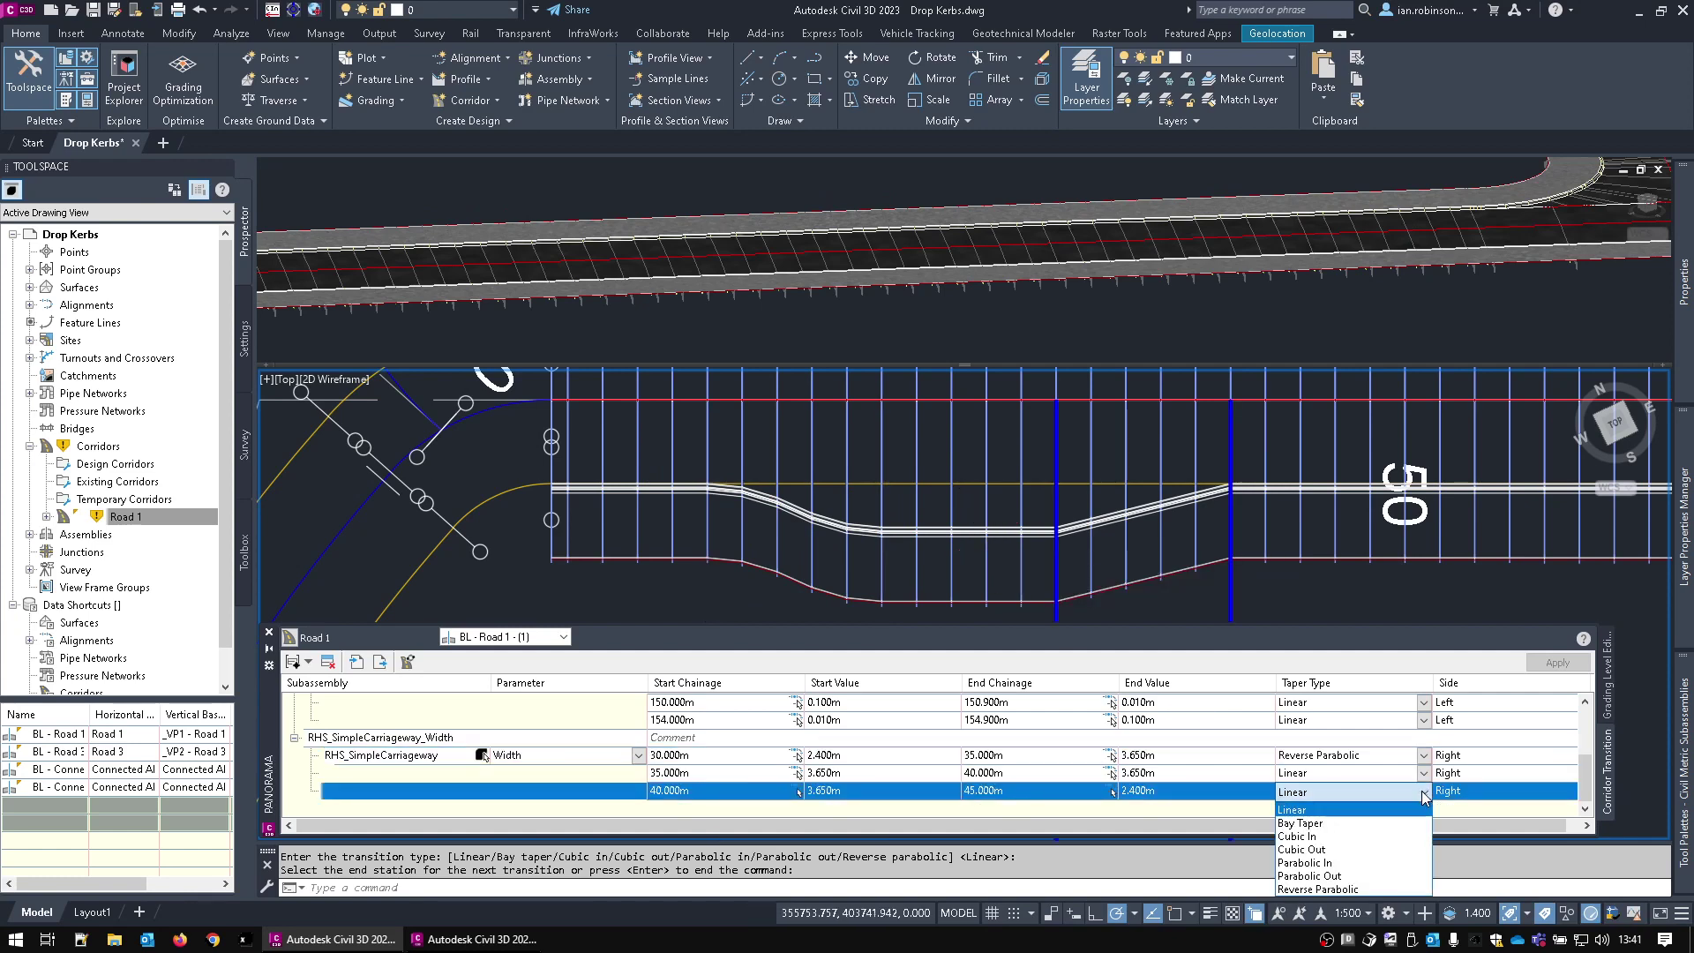
left_click(1293, 888)
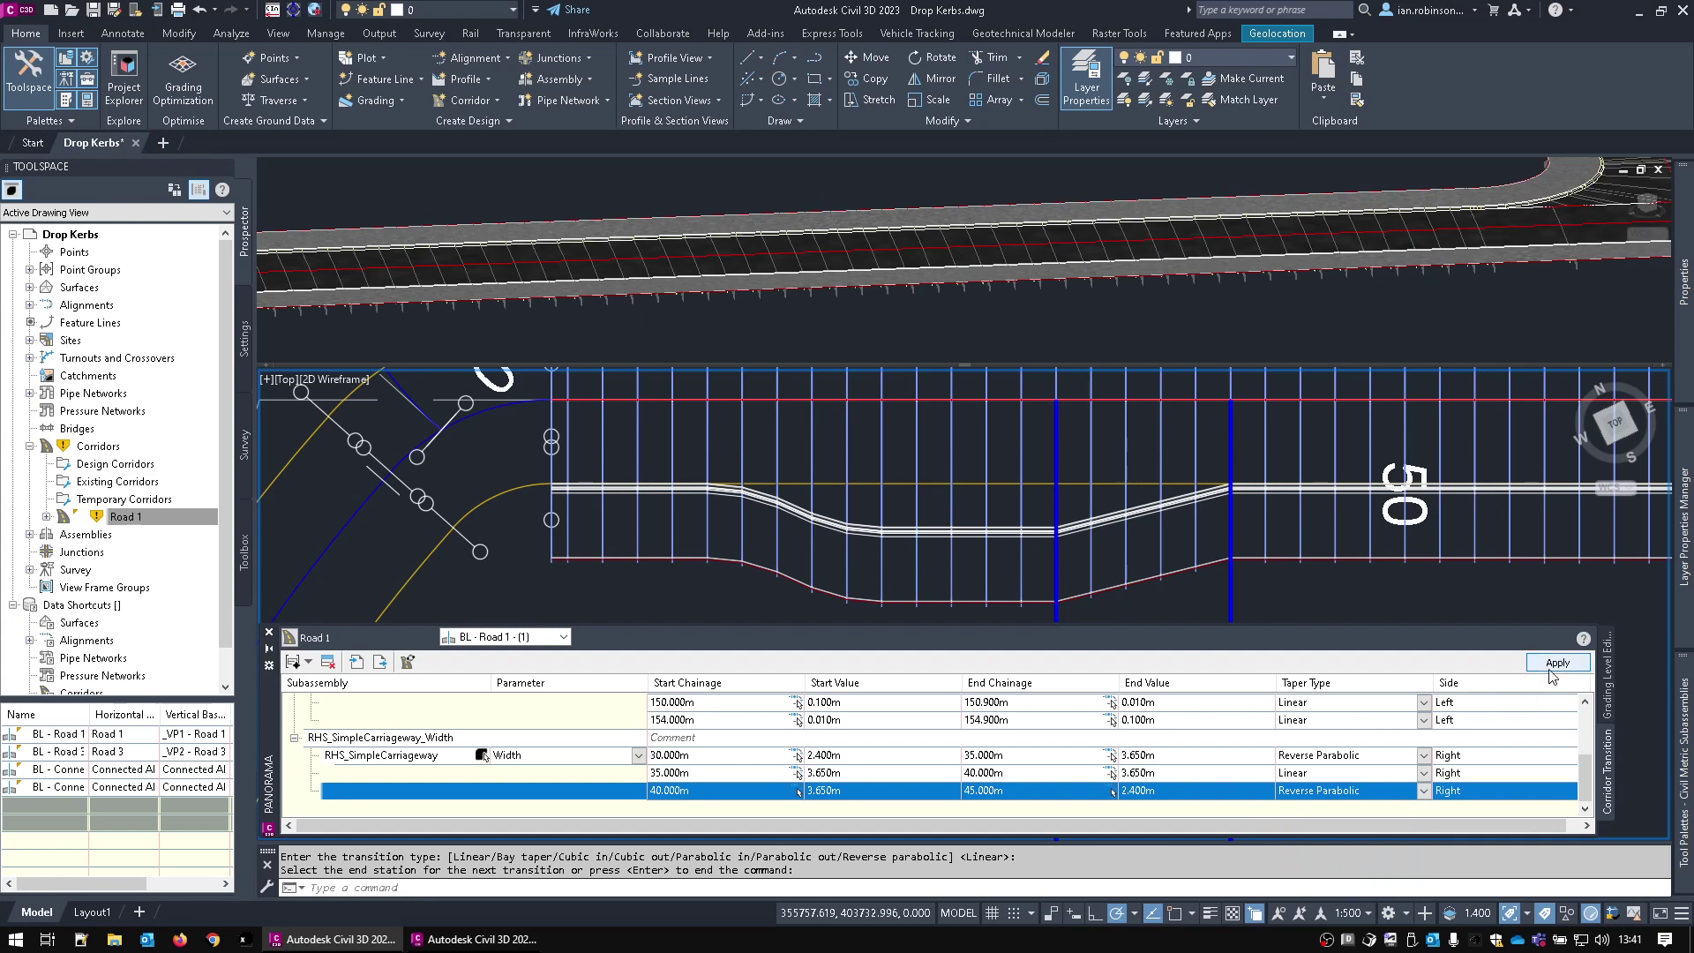